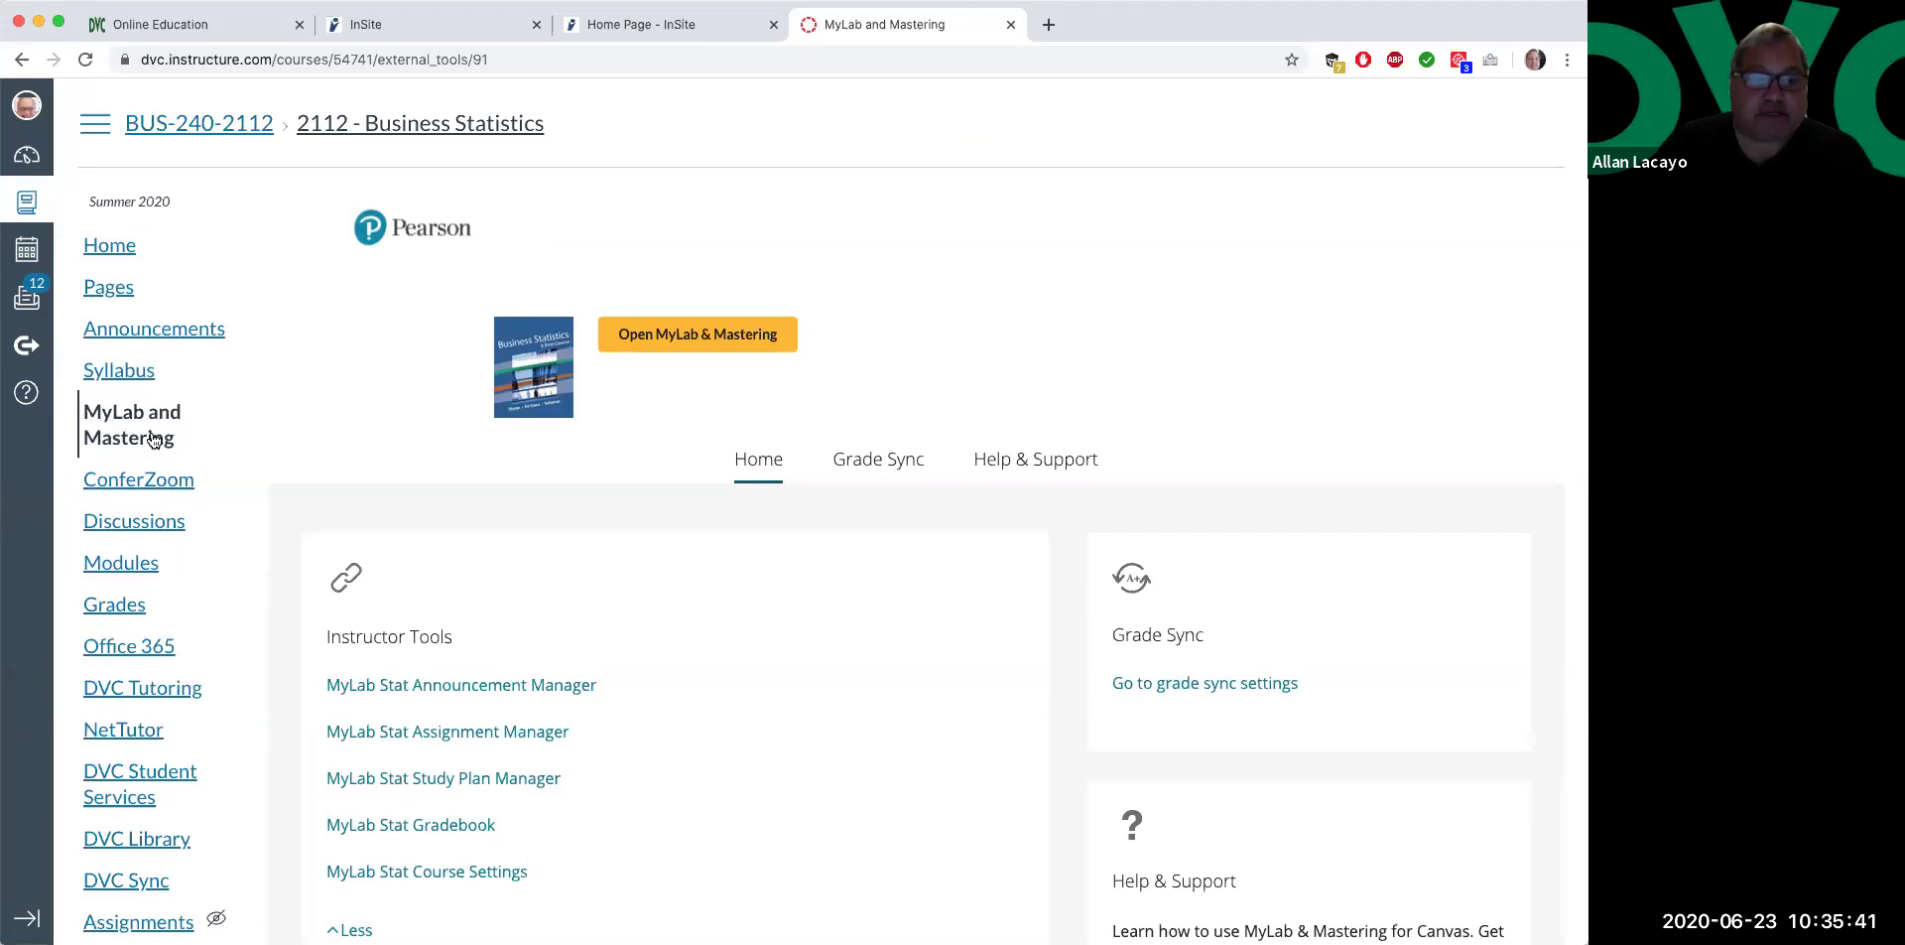
# - Scroll the MyLab and Mastering page down and highlight the Student Links heading
pyautogui.scroll(-5, 479, 586)
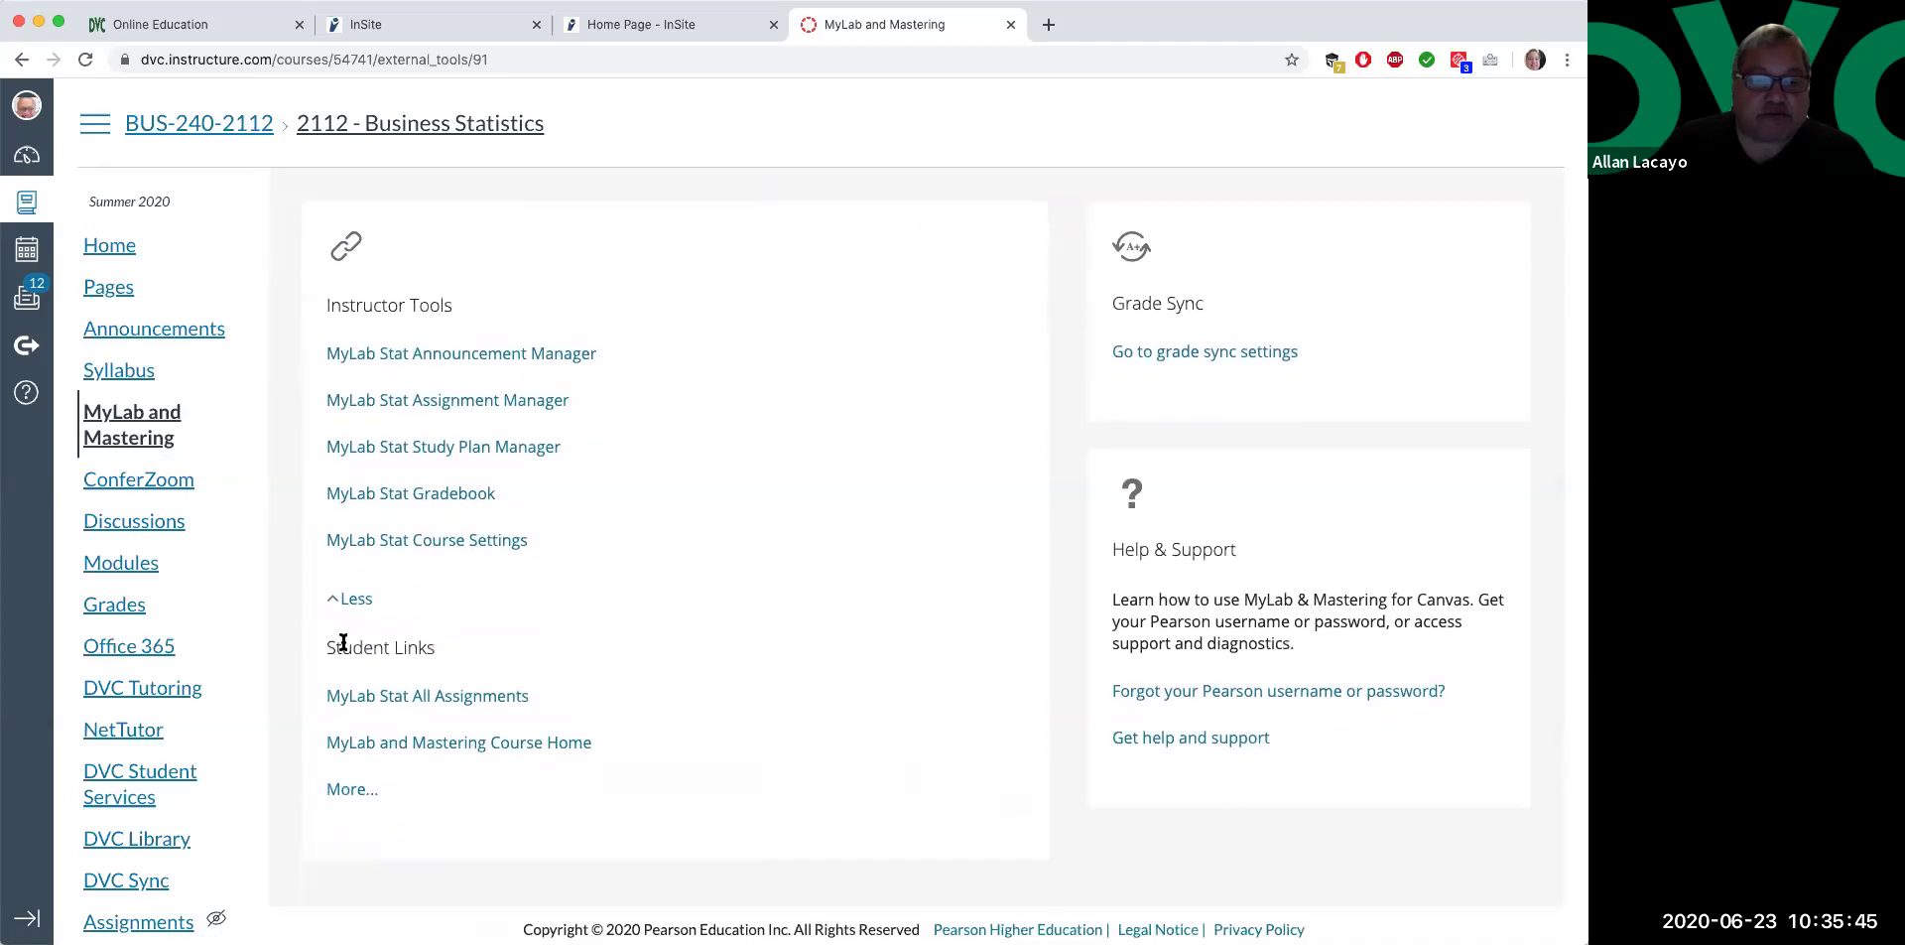
pyautogui.moveTo(329, 646); pyautogui.dragTo(415, 647)
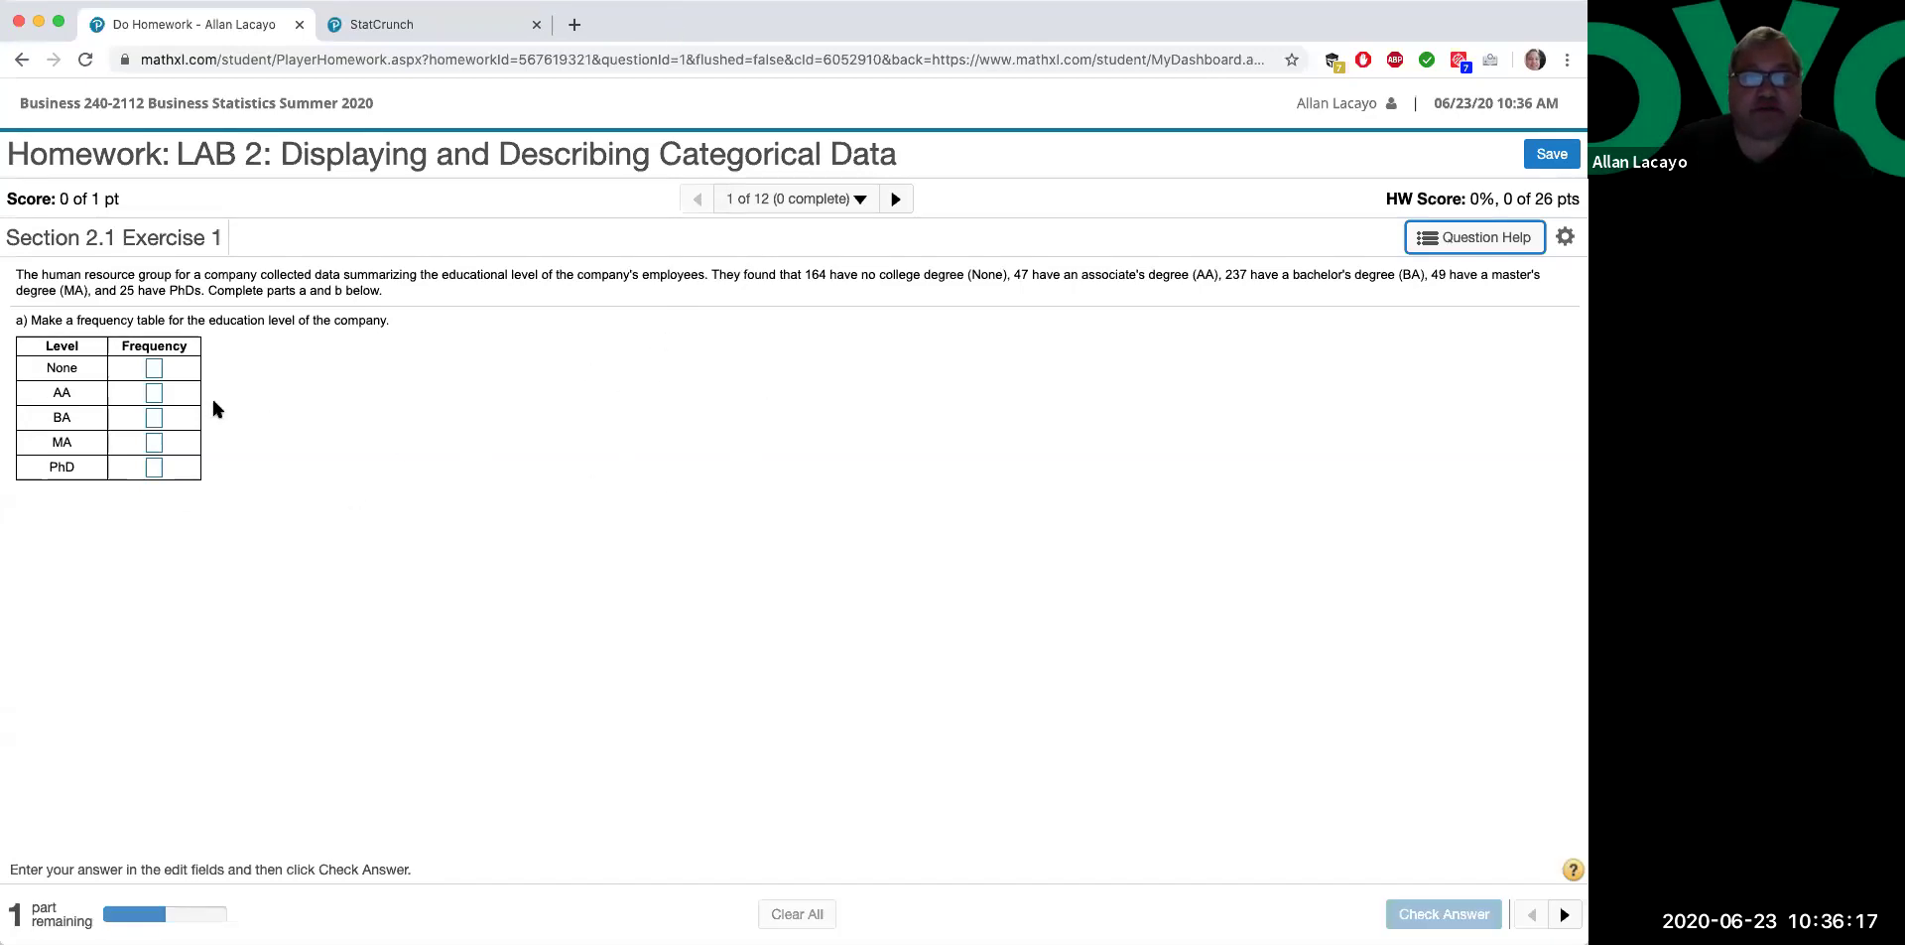
# - Look over the blank StatCrunch sheet, selecting row cells and the var1 header, then return to the homework
pyautogui.click(461, 24)
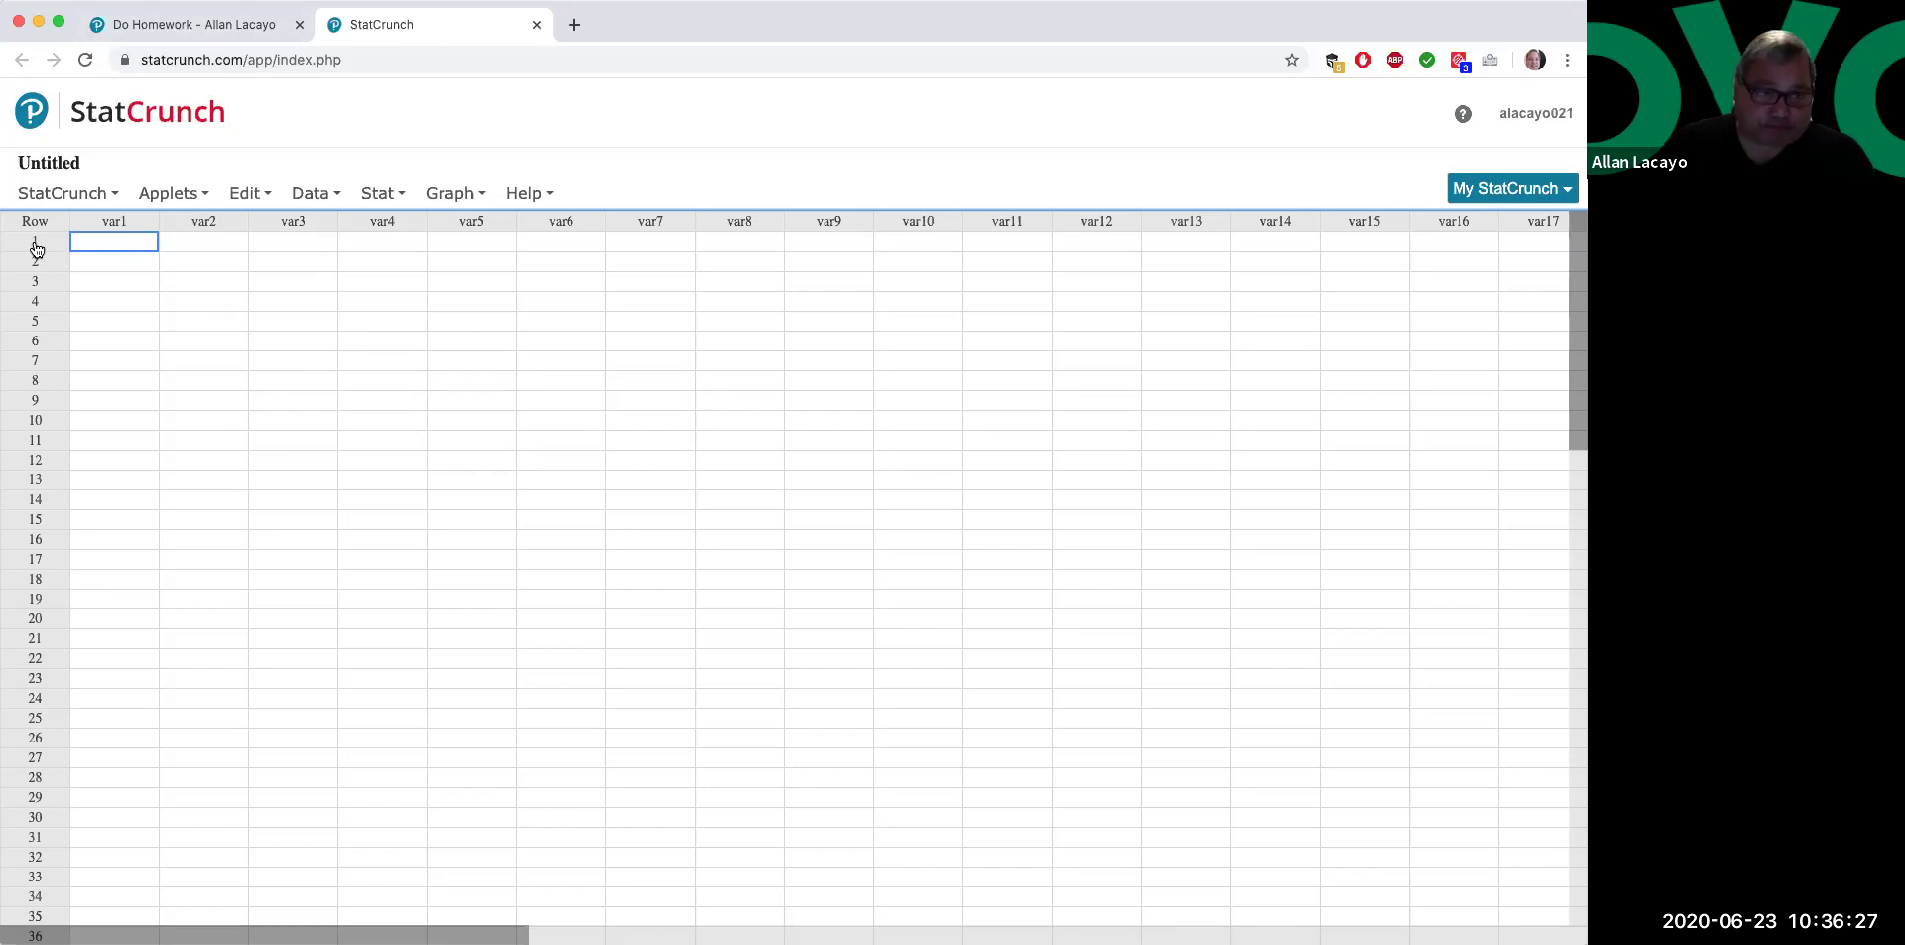
pyautogui.moveTo(141, 239); pyautogui.dragTo(914, 248)
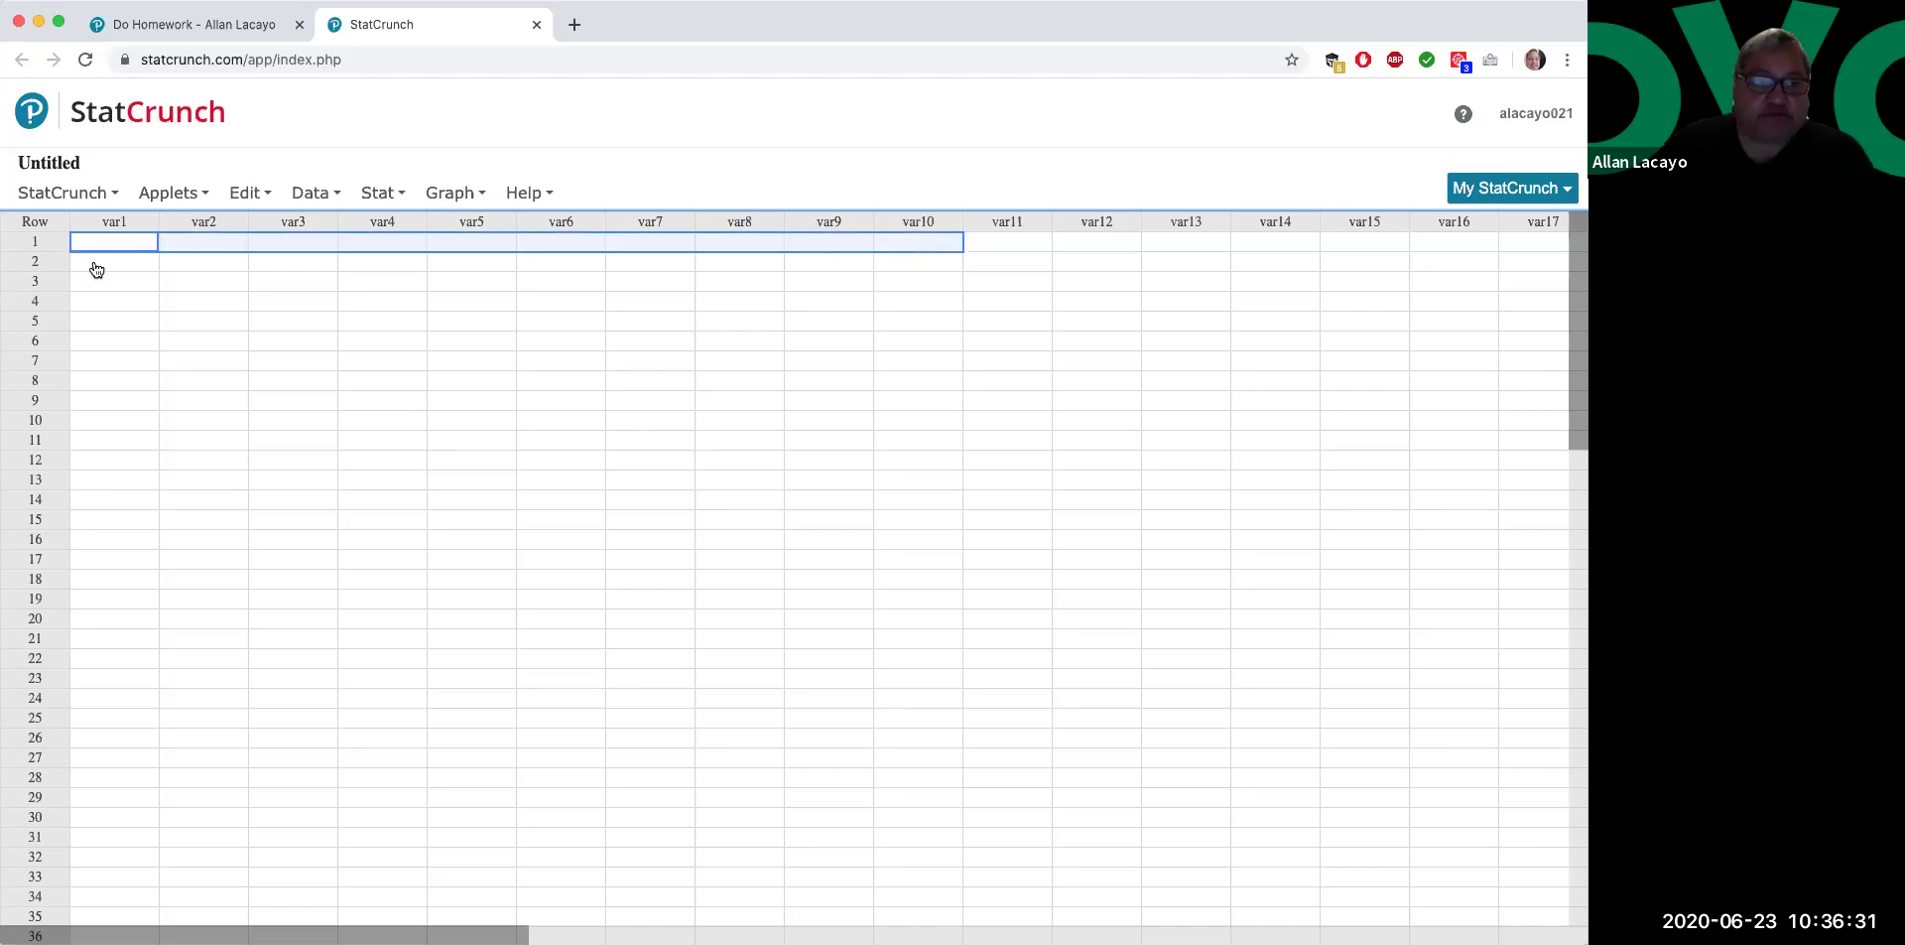
pyautogui.moveTo(91, 262); pyautogui.dragTo(714, 272)
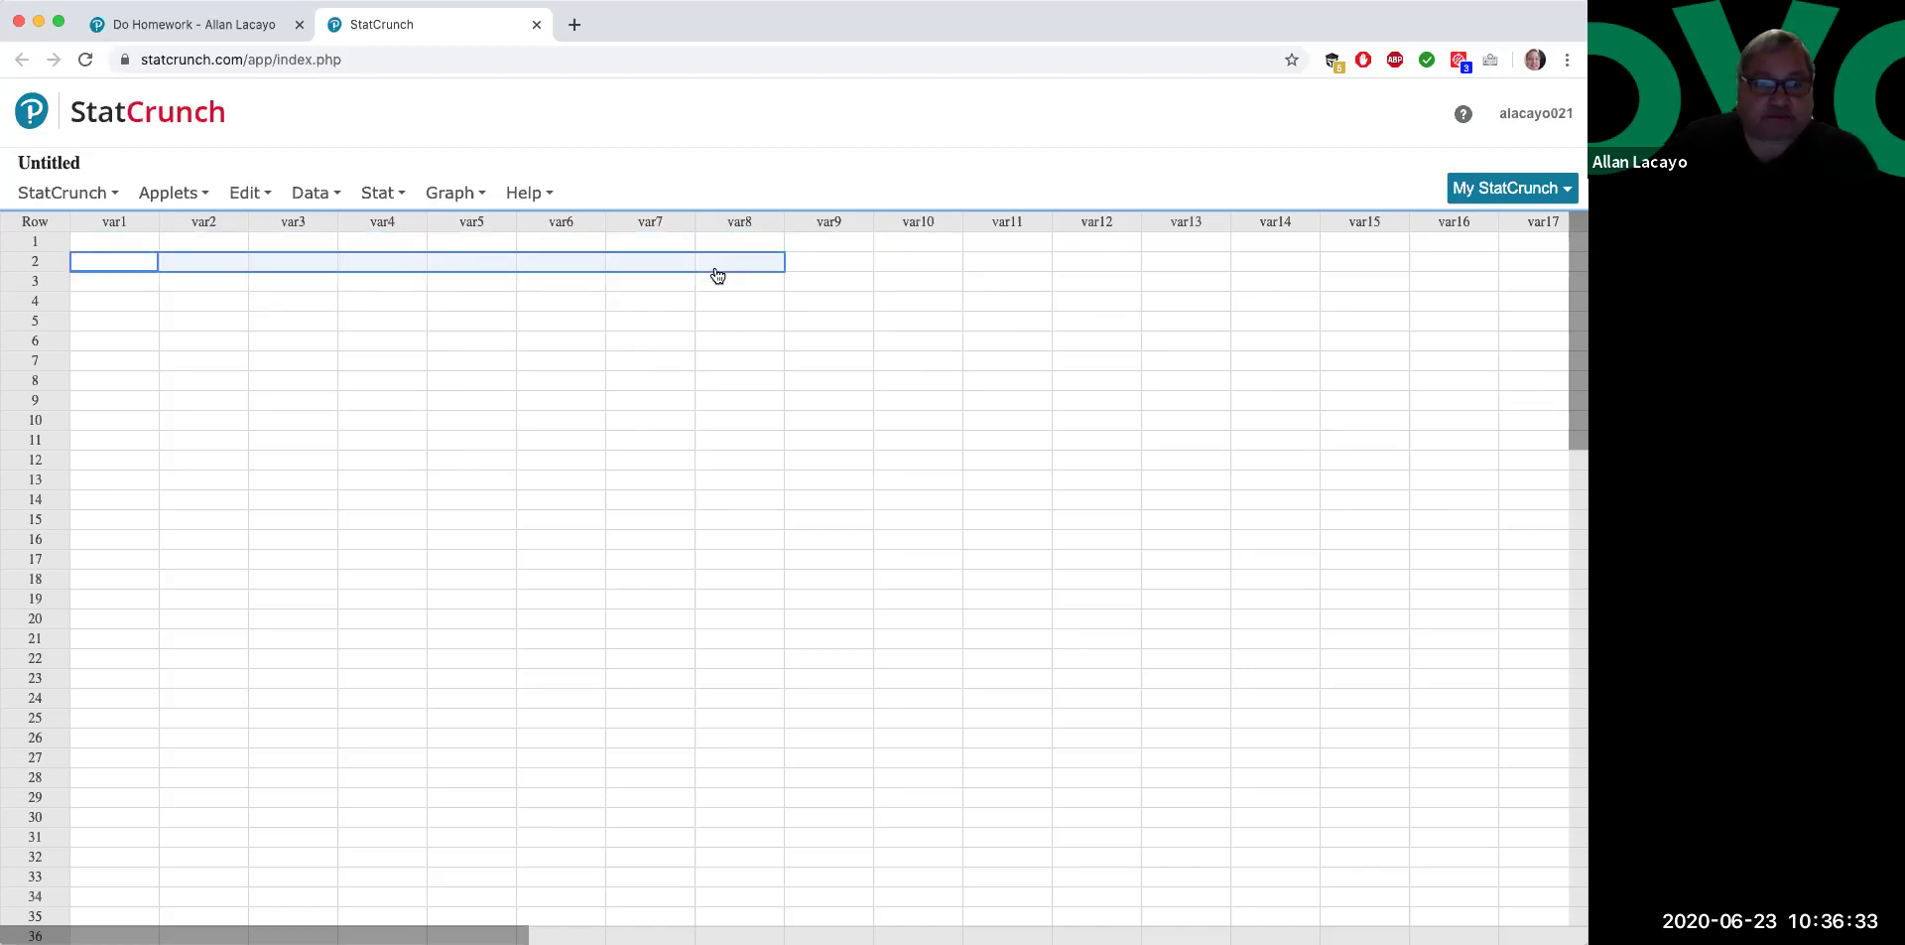
pyautogui.doubleClick(117, 222)
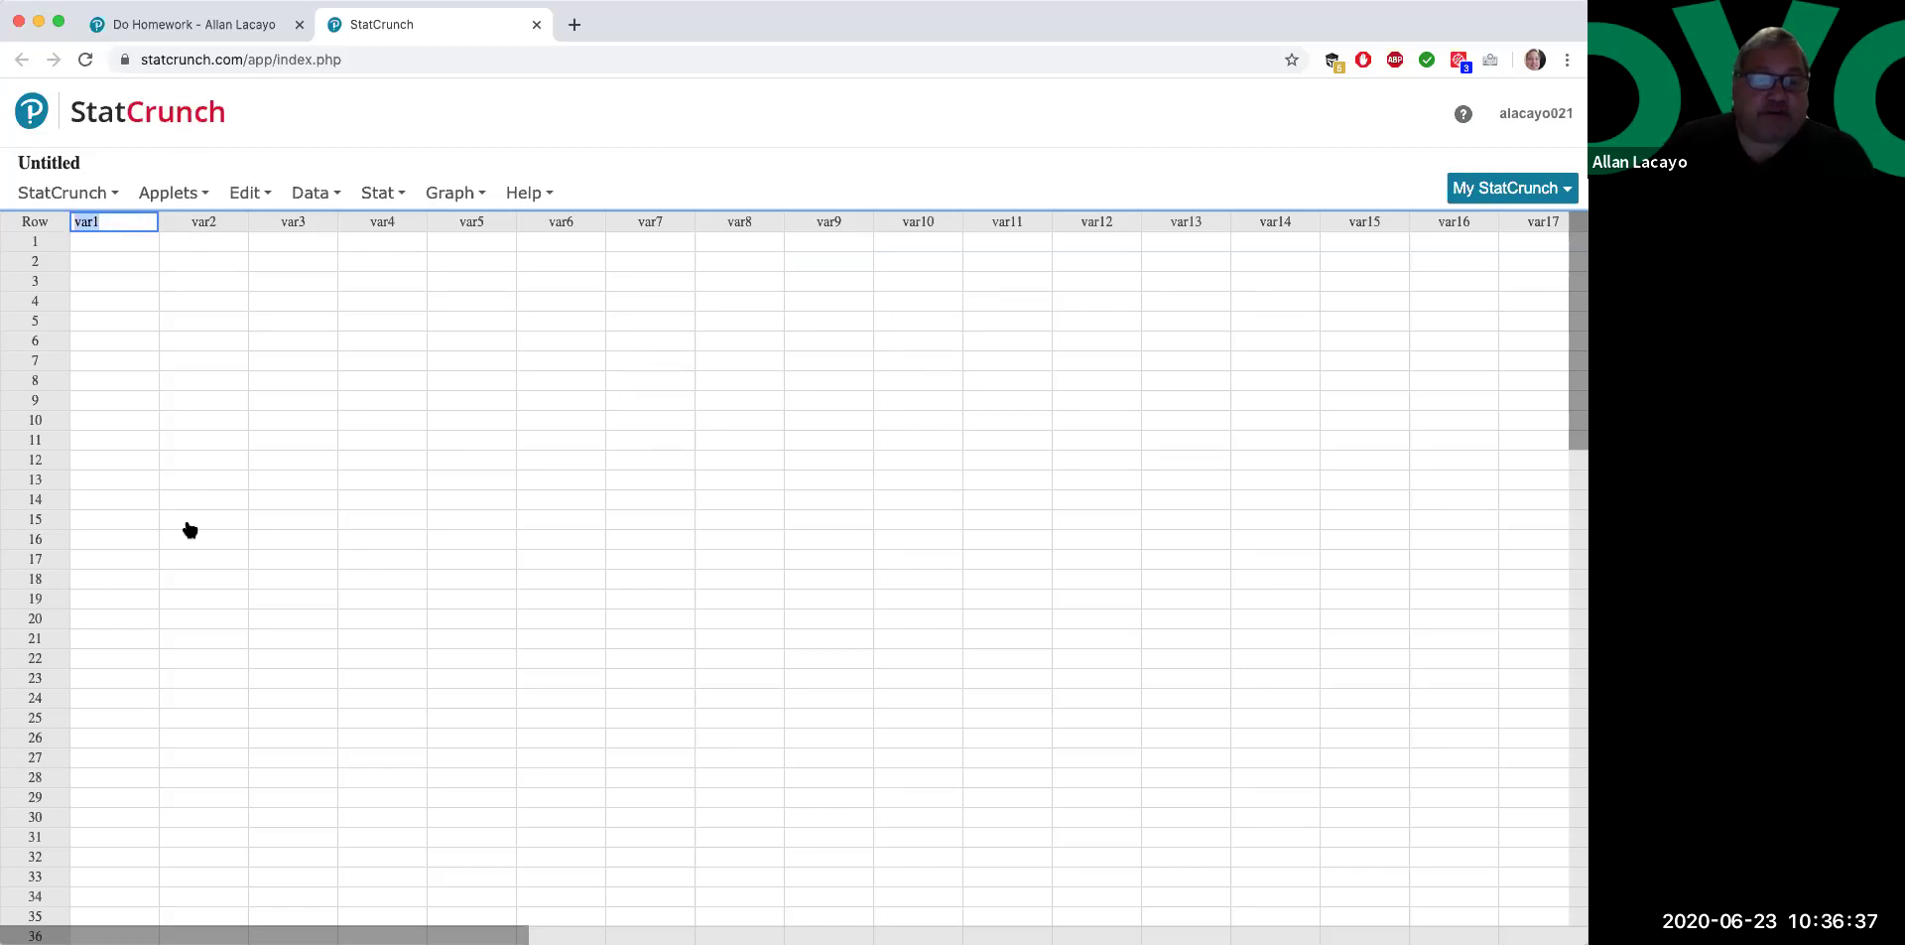
pyautogui.scroll(-1, 184, 433)
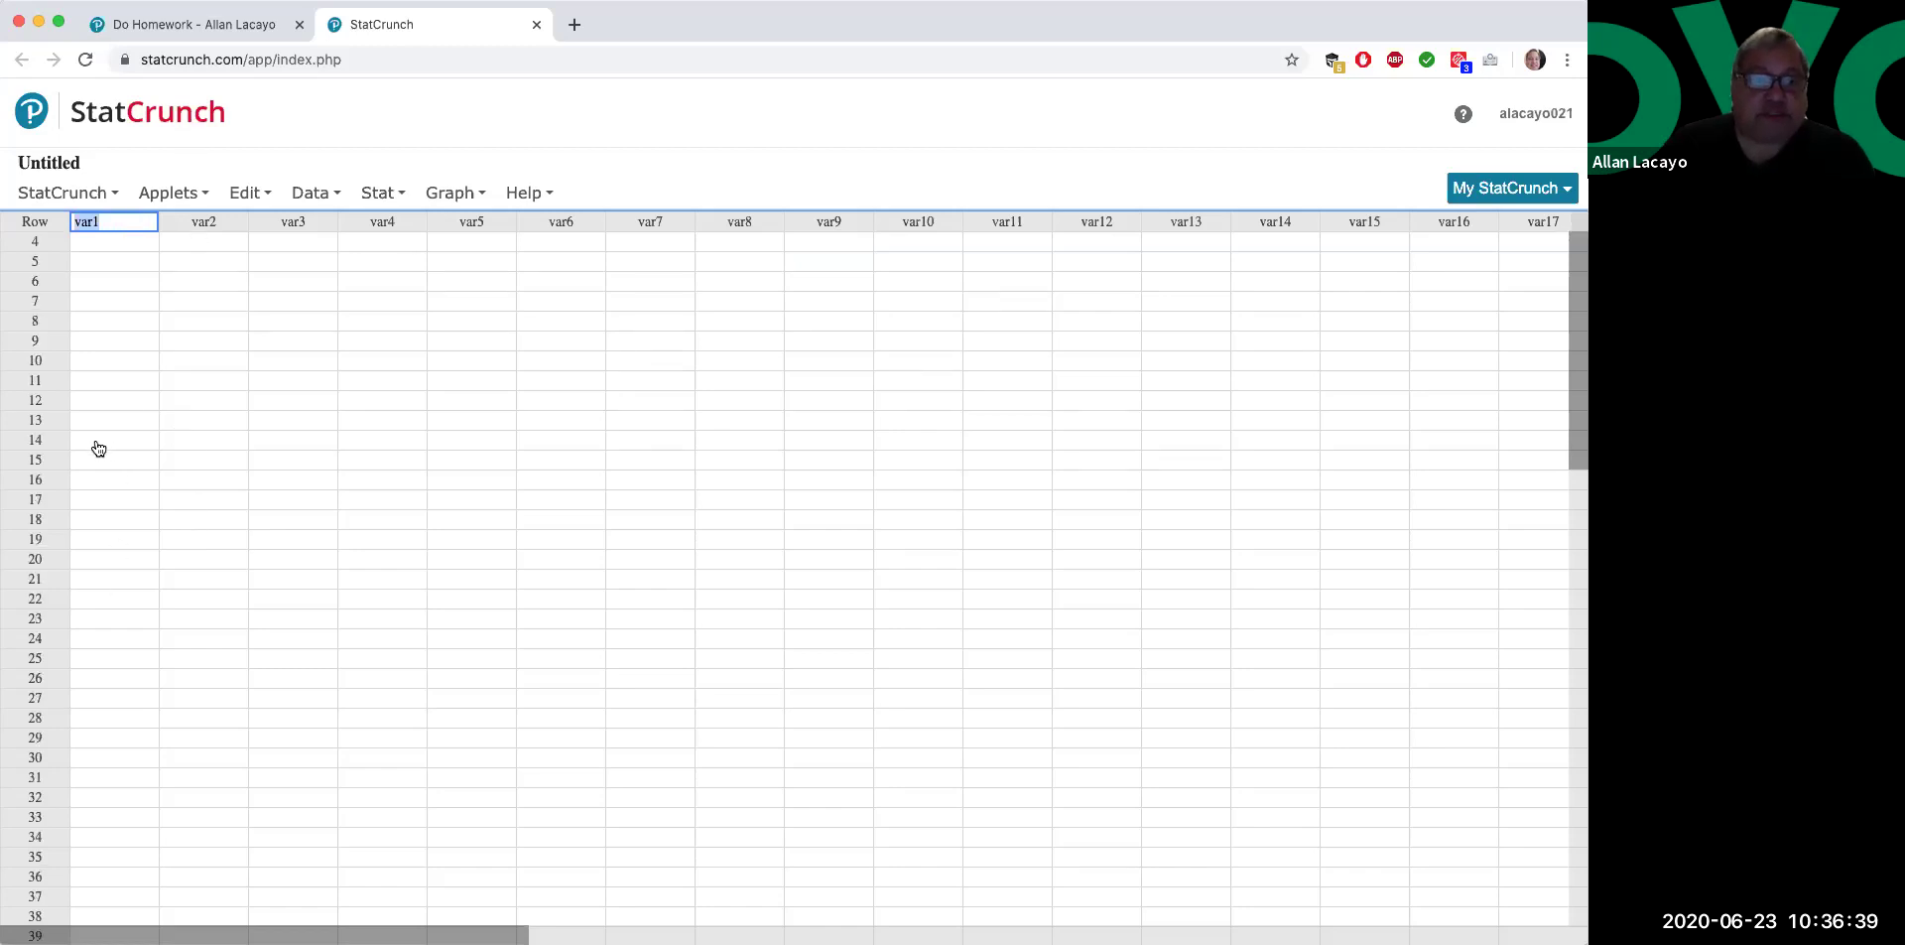
pyautogui.scroll(1, 91, 339)
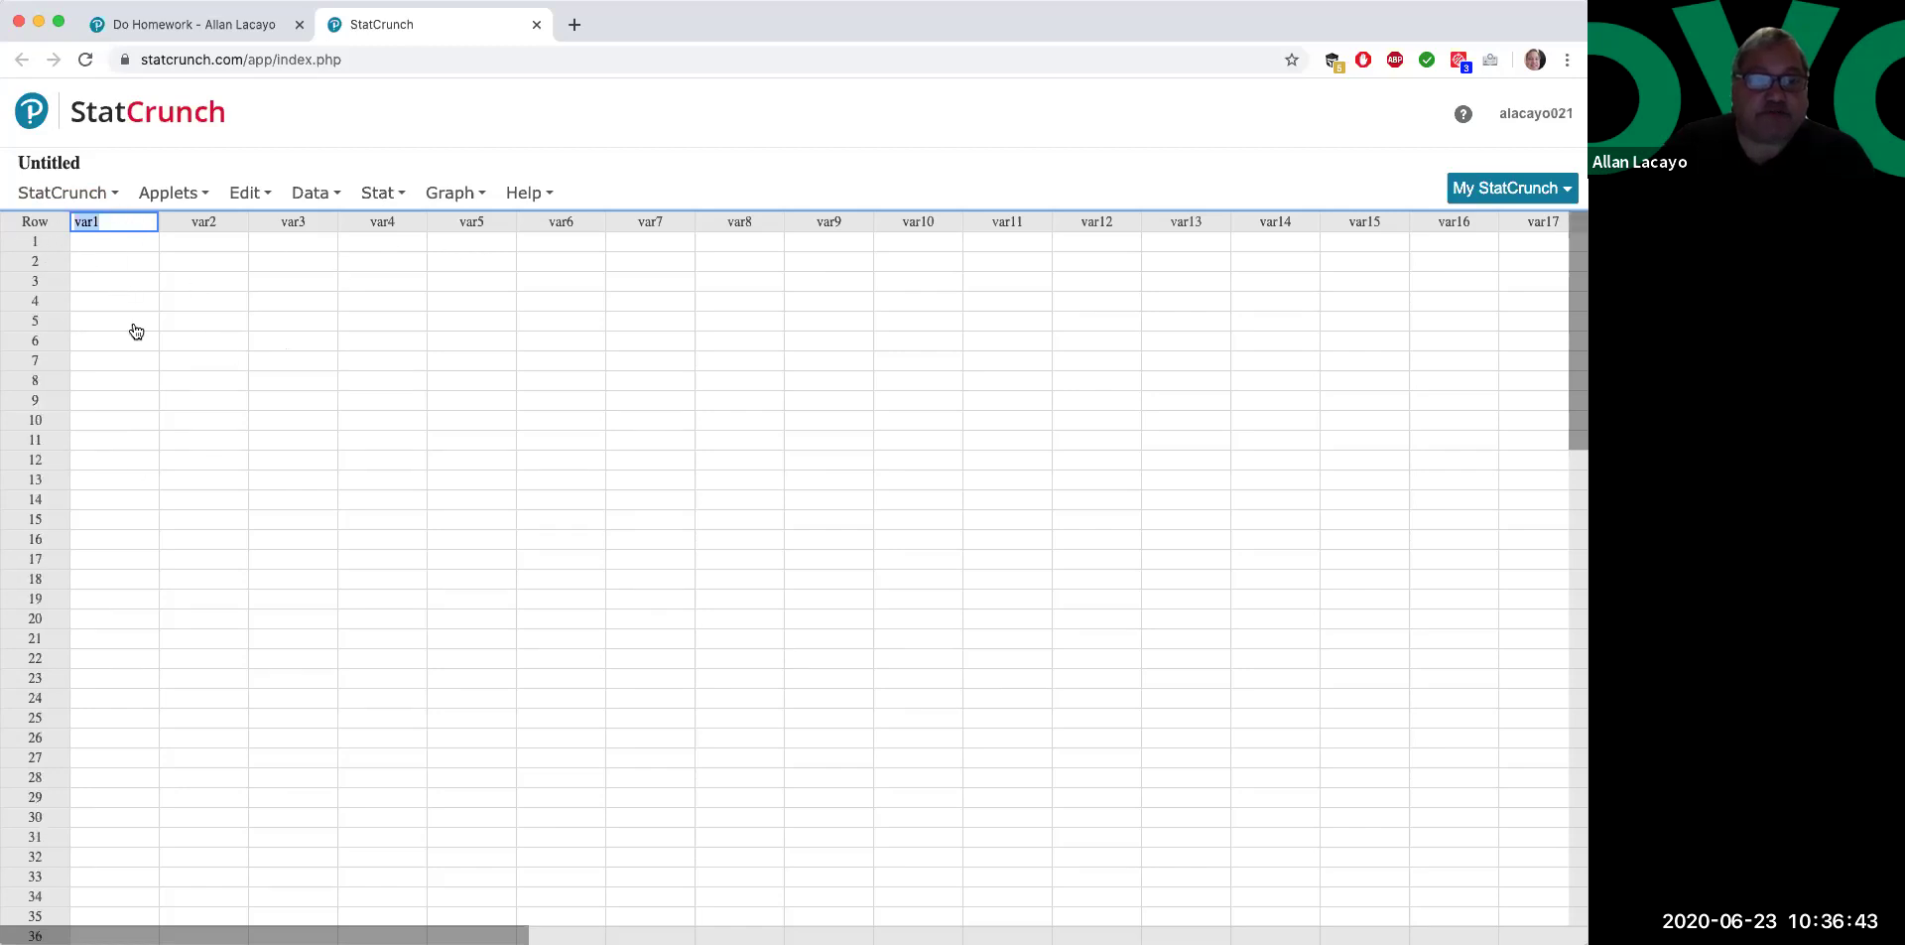
pyautogui.click(234, 24)
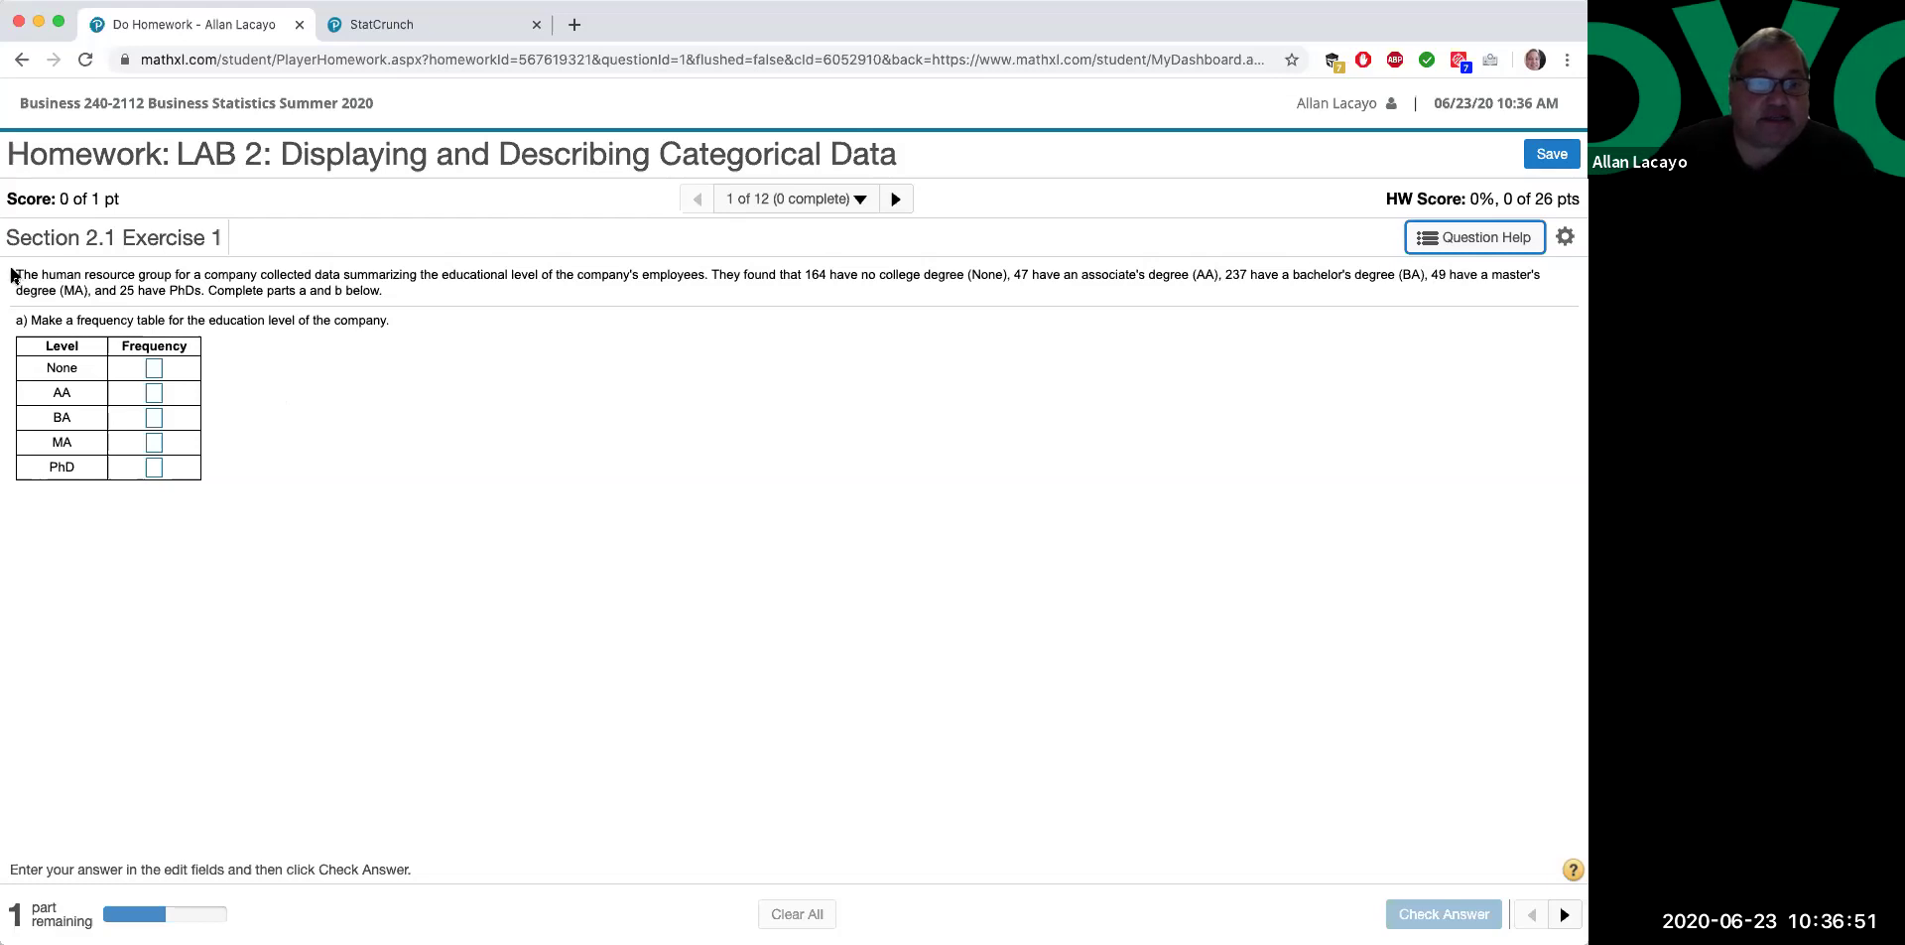
# - Review the problem's counts and enter frequencies 164 for None and 47 for AA
pyautogui.moveTo(17, 275); pyautogui.dragTo(407, 291)
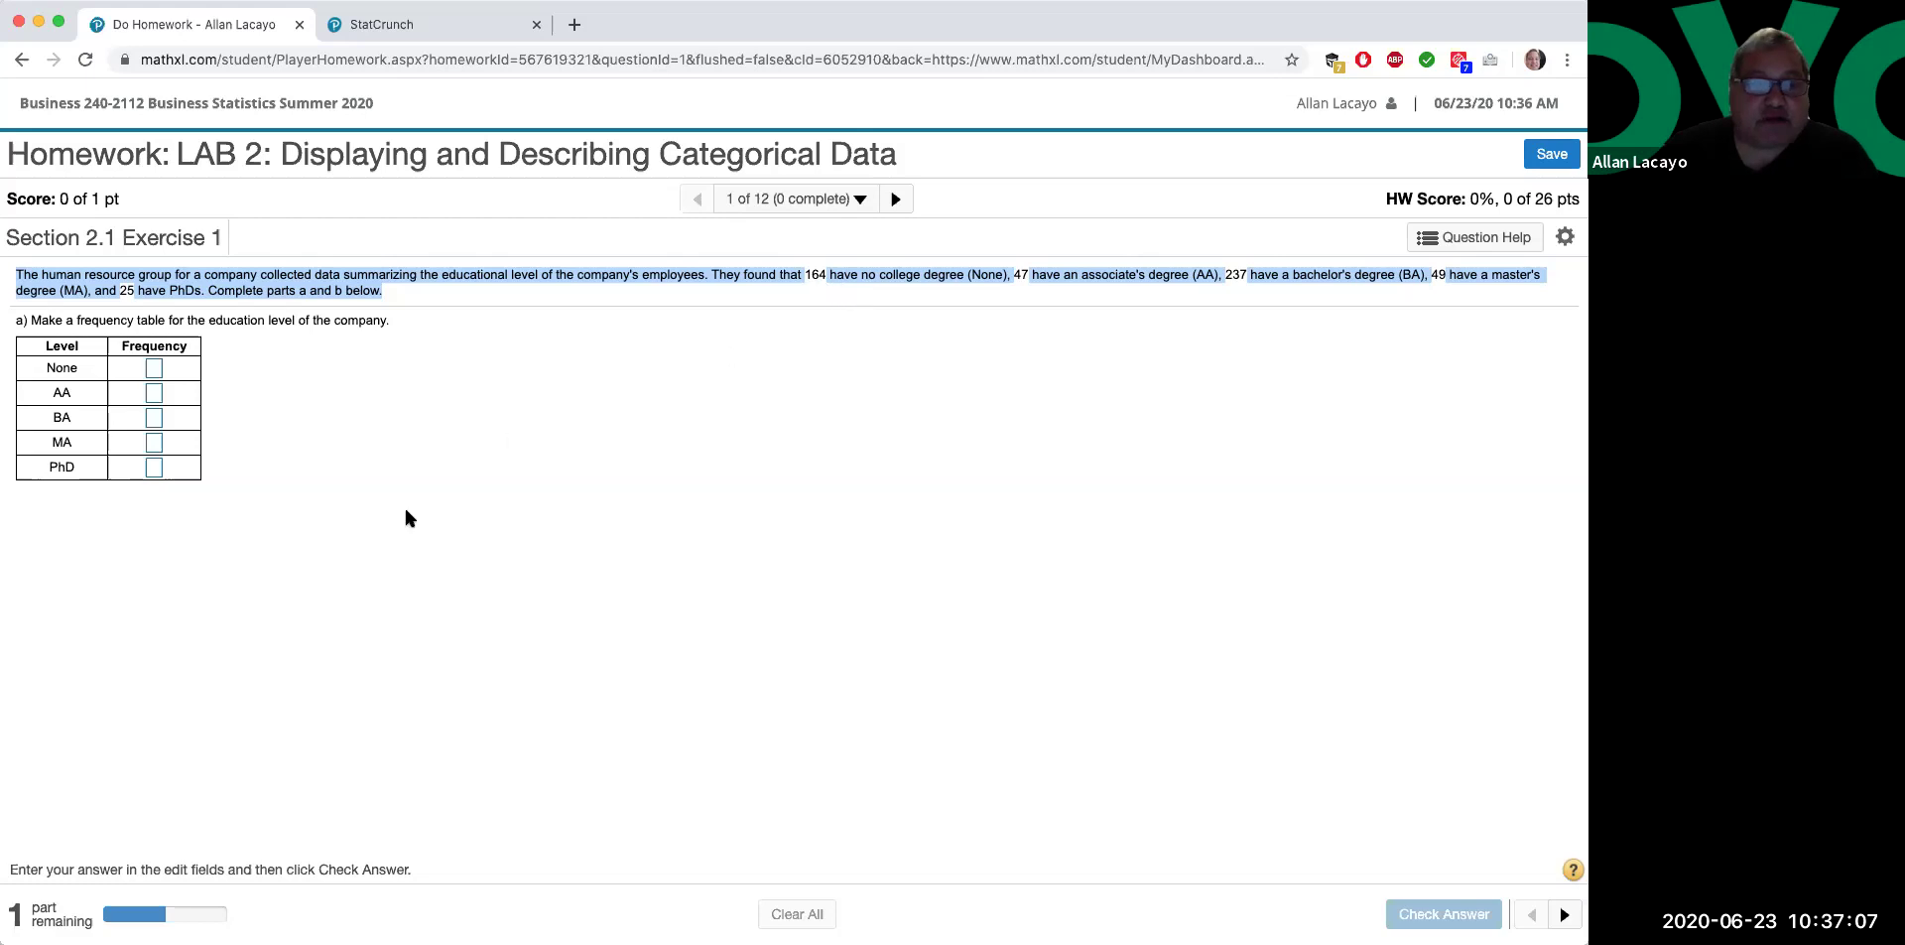
pyautogui.click(367, 486)
pyautogui.click(156, 373)
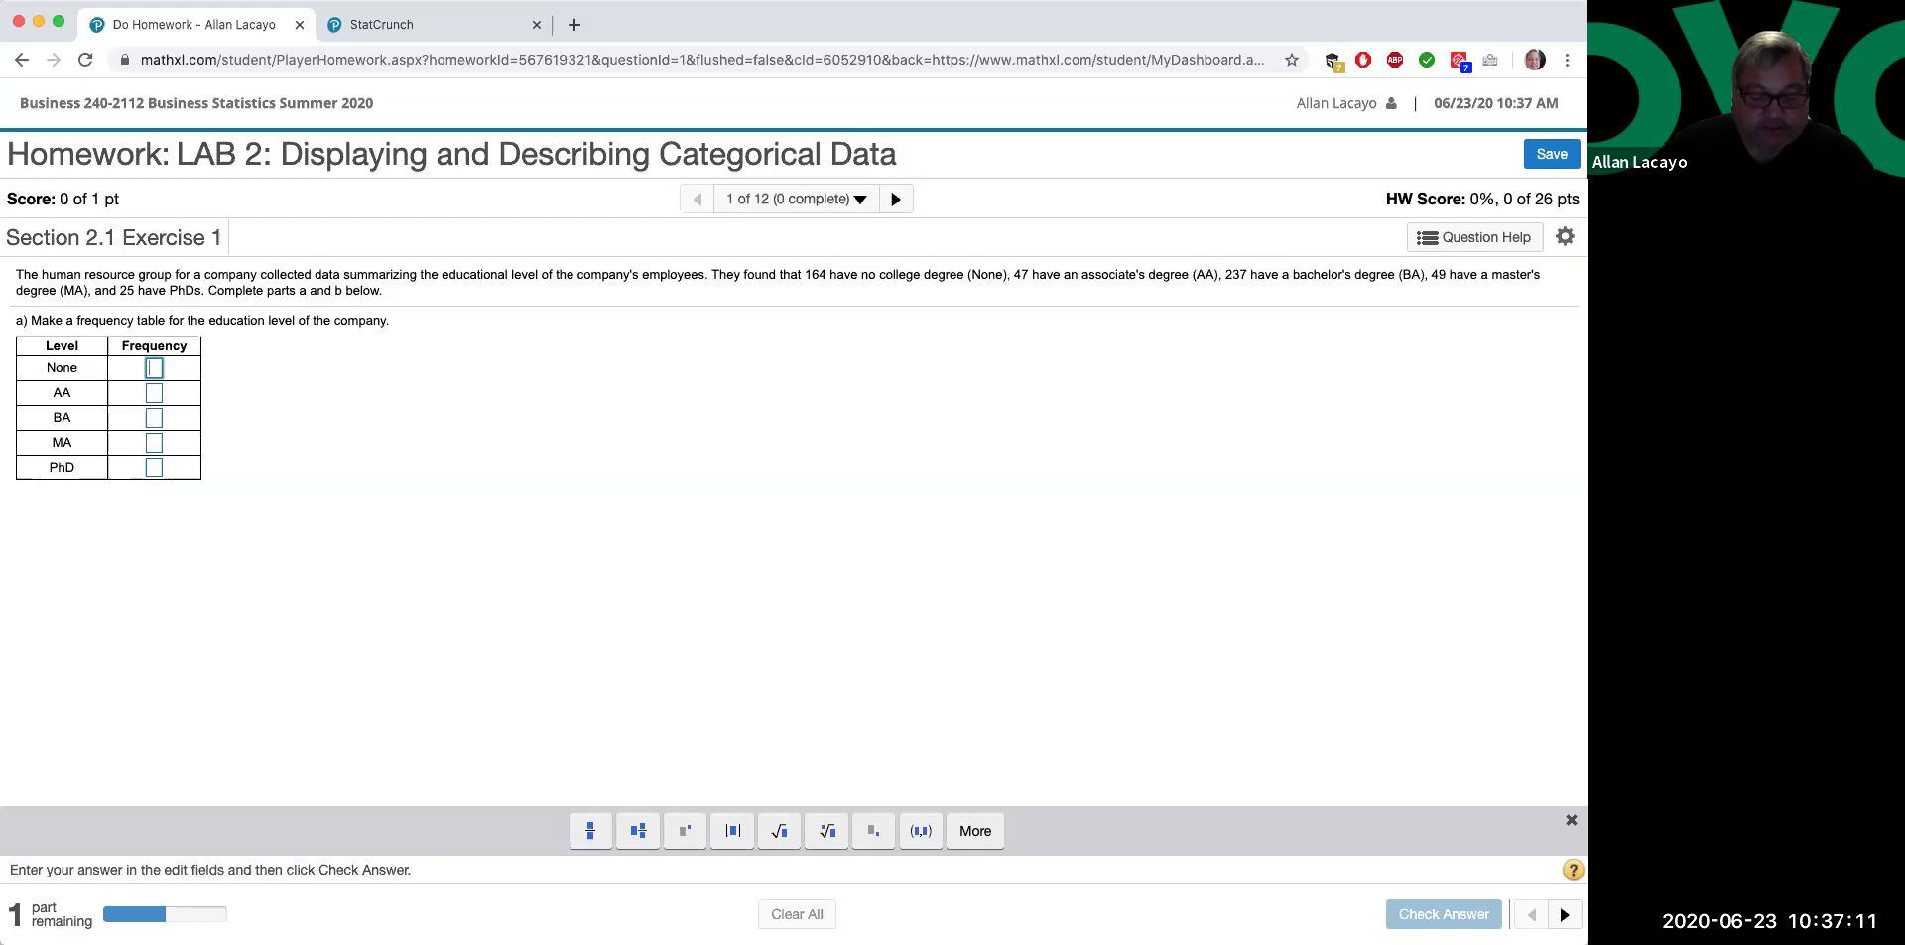
pyautogui.write('164')
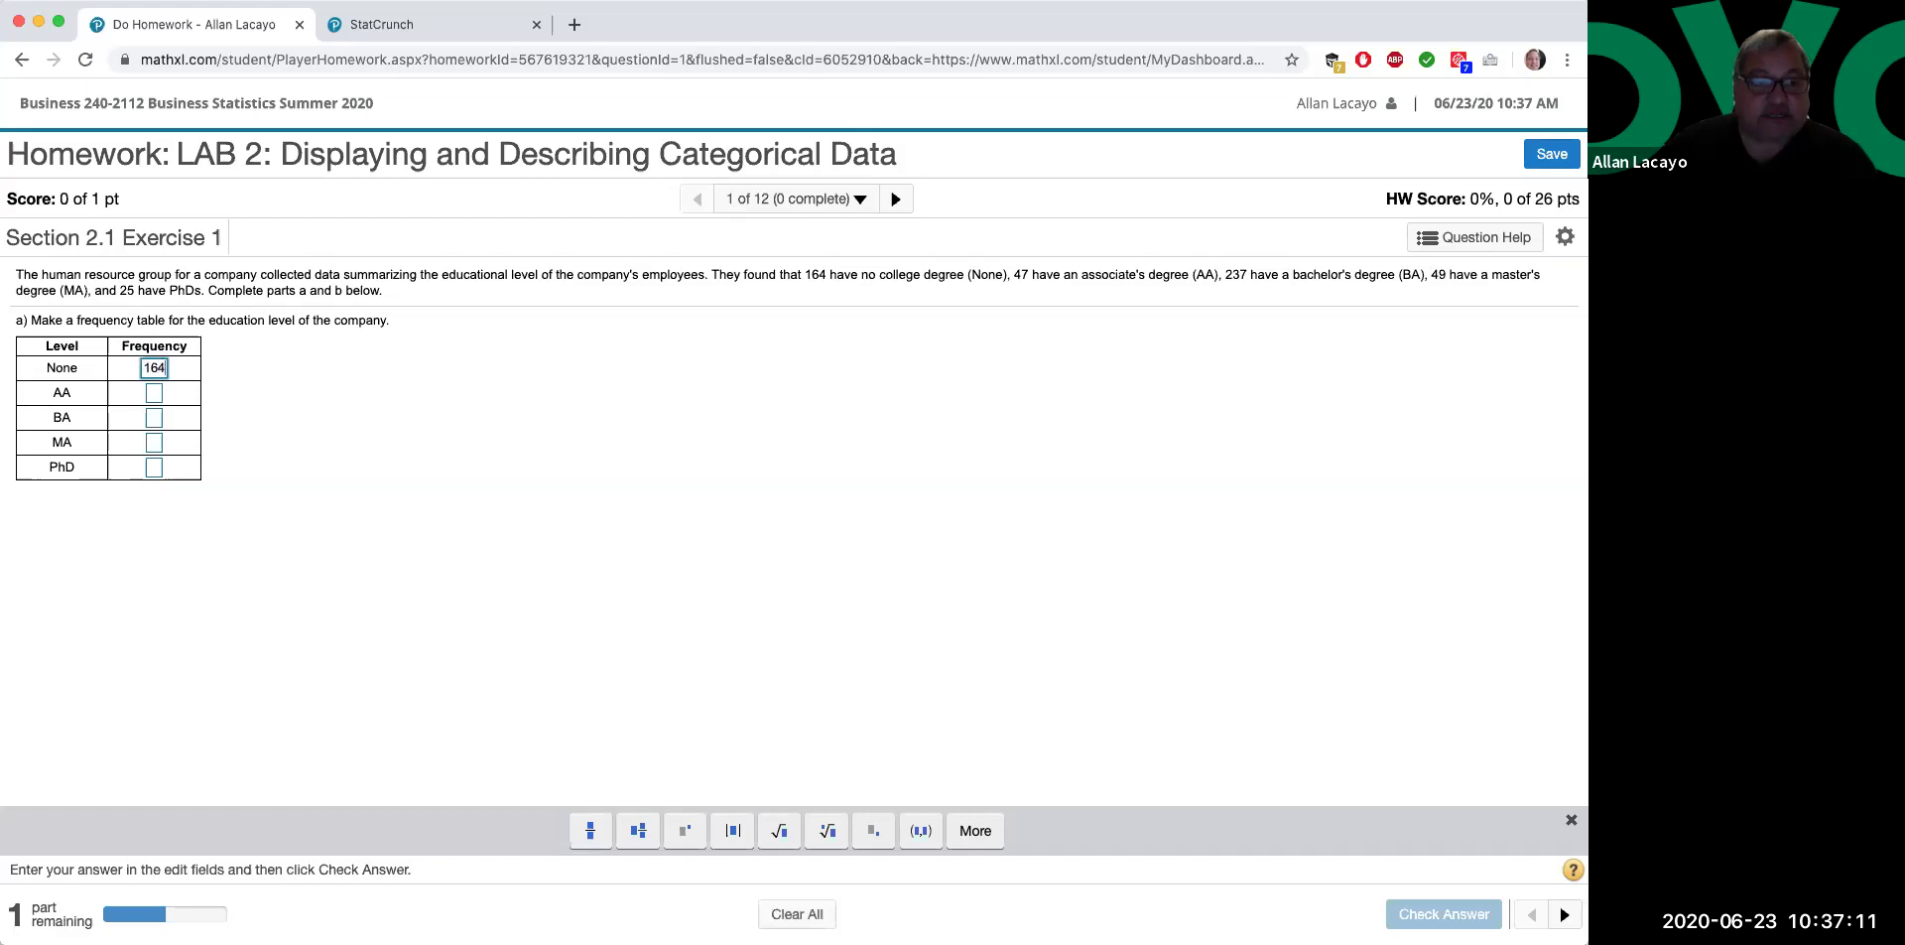
pyautogui.click(154, 395)
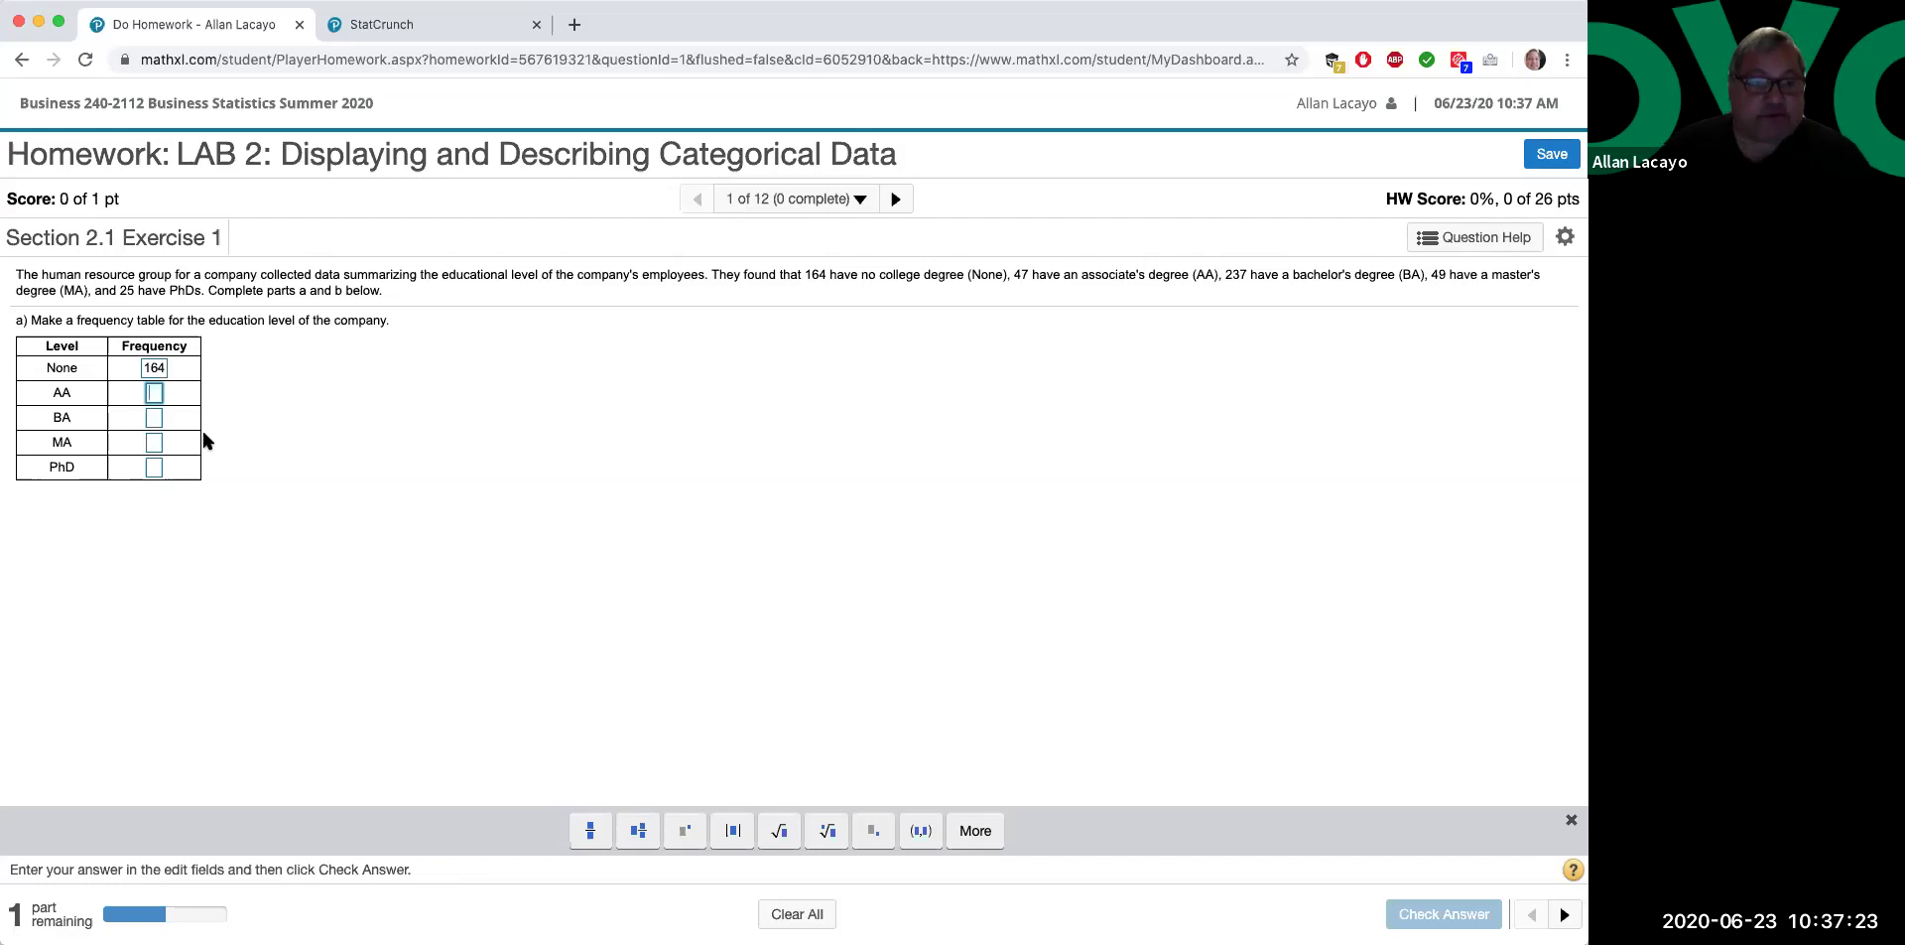
pyautogui.write('47')
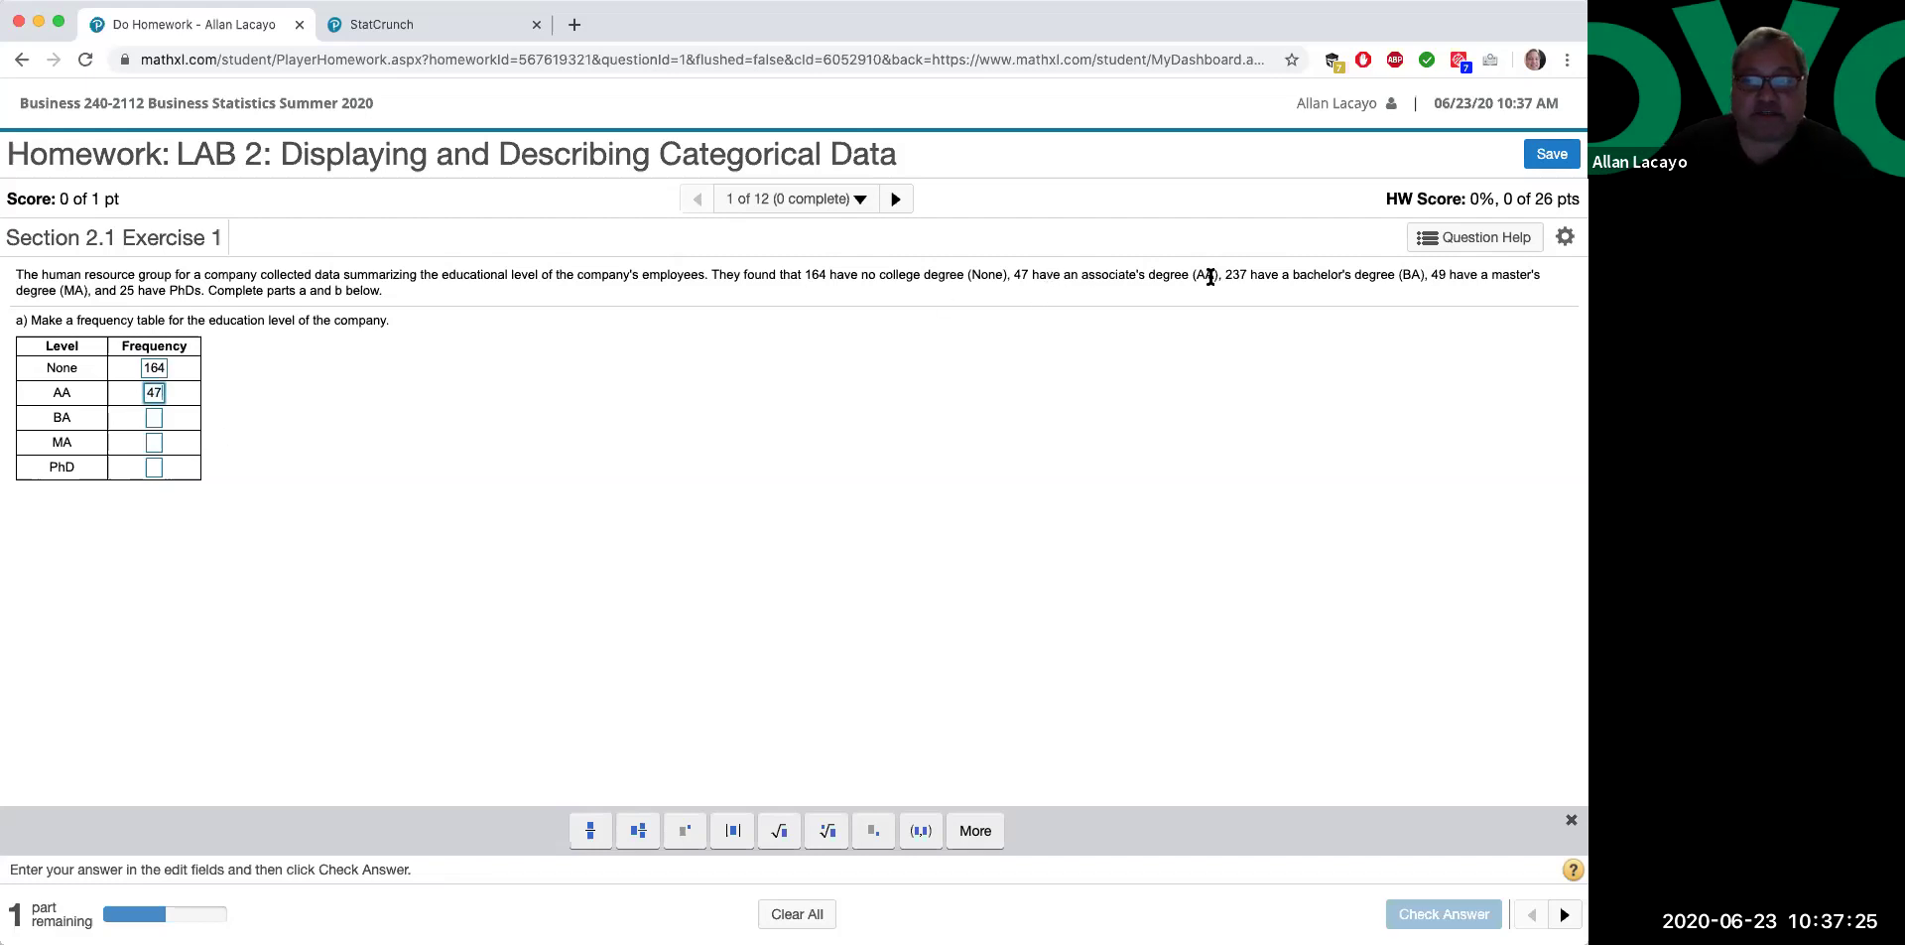
# - Enter frequencies 237 for BA, 49 for MA and 25 for PhD, then highlight the part a instruction
pyautogui.click(155, 419)
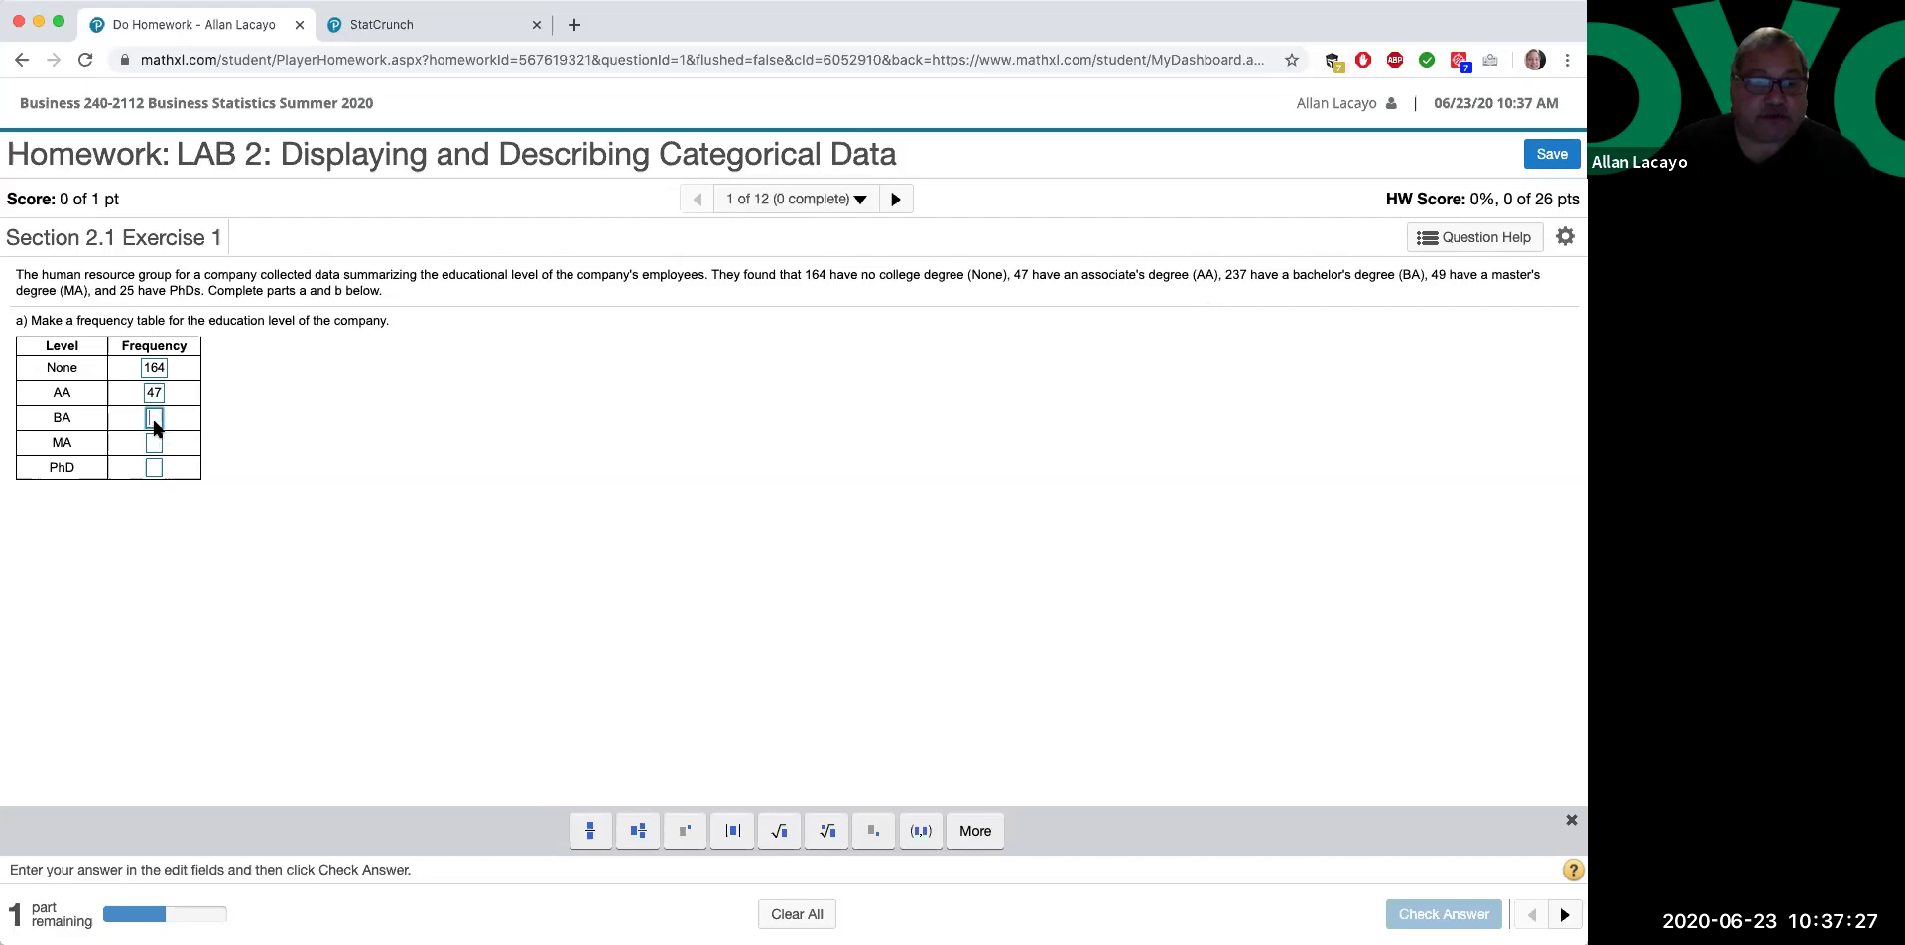
pyautogui.write('237')
pyautogui.click(154, 443)
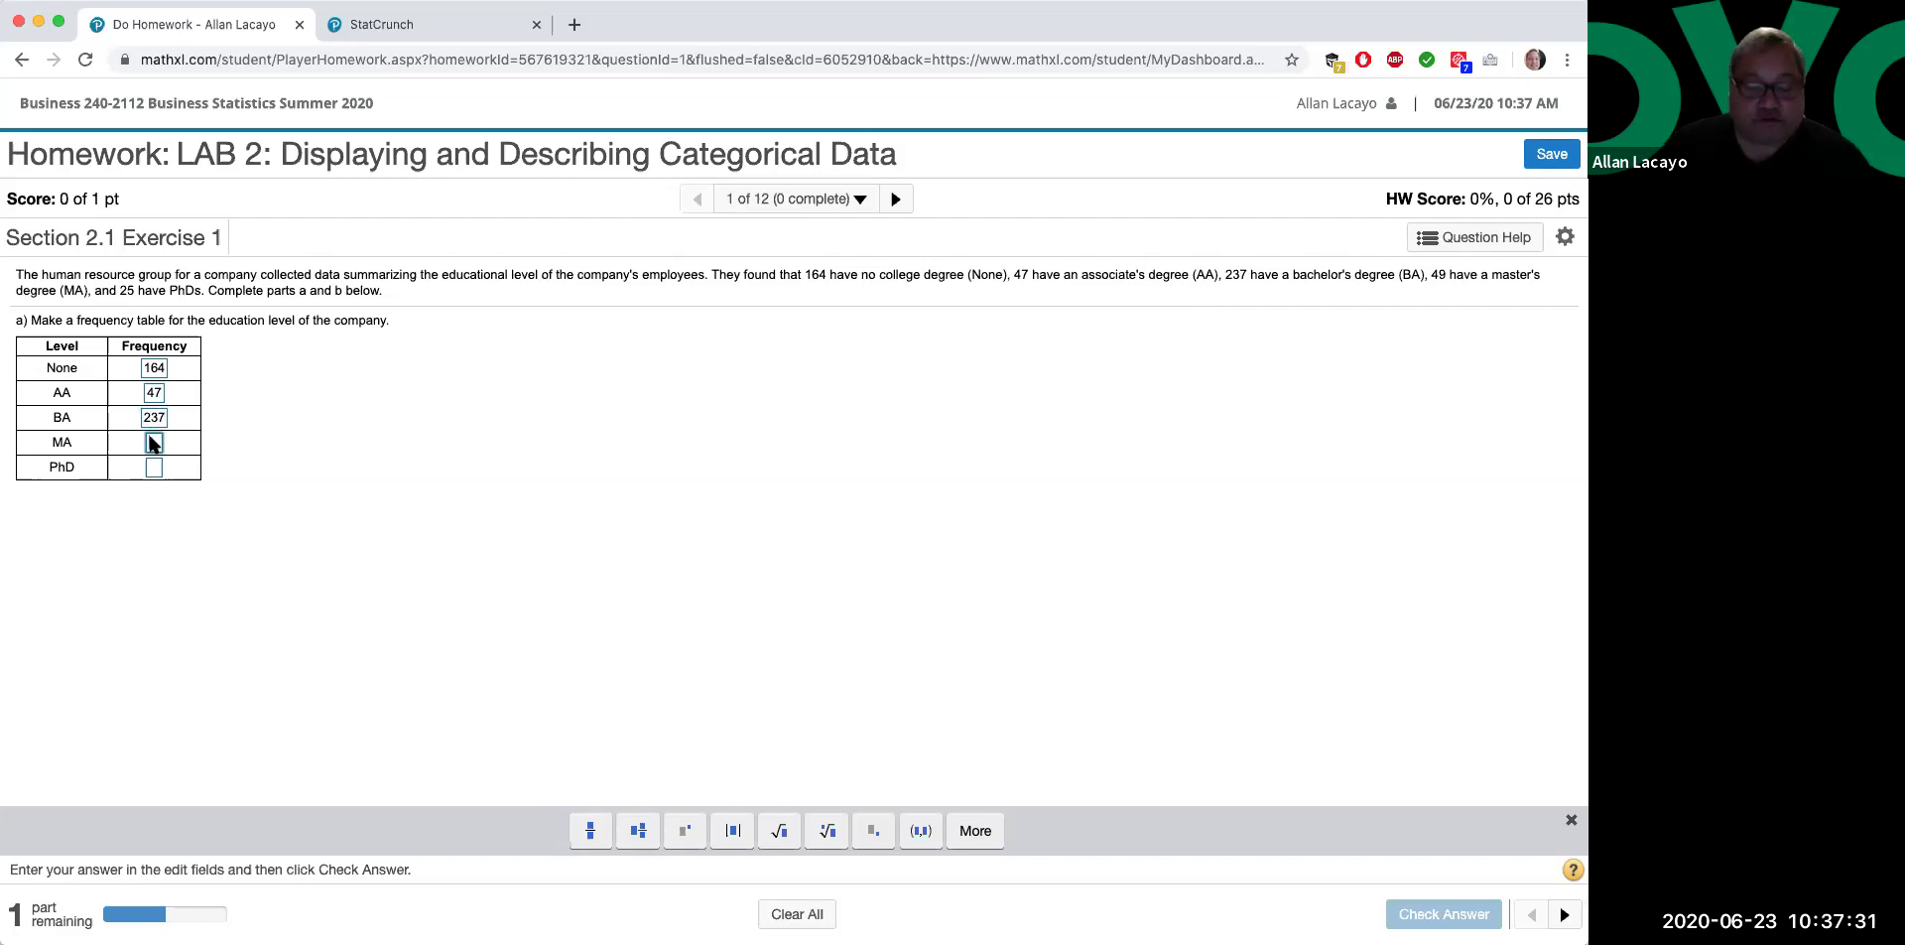
pyautogui.write('49')
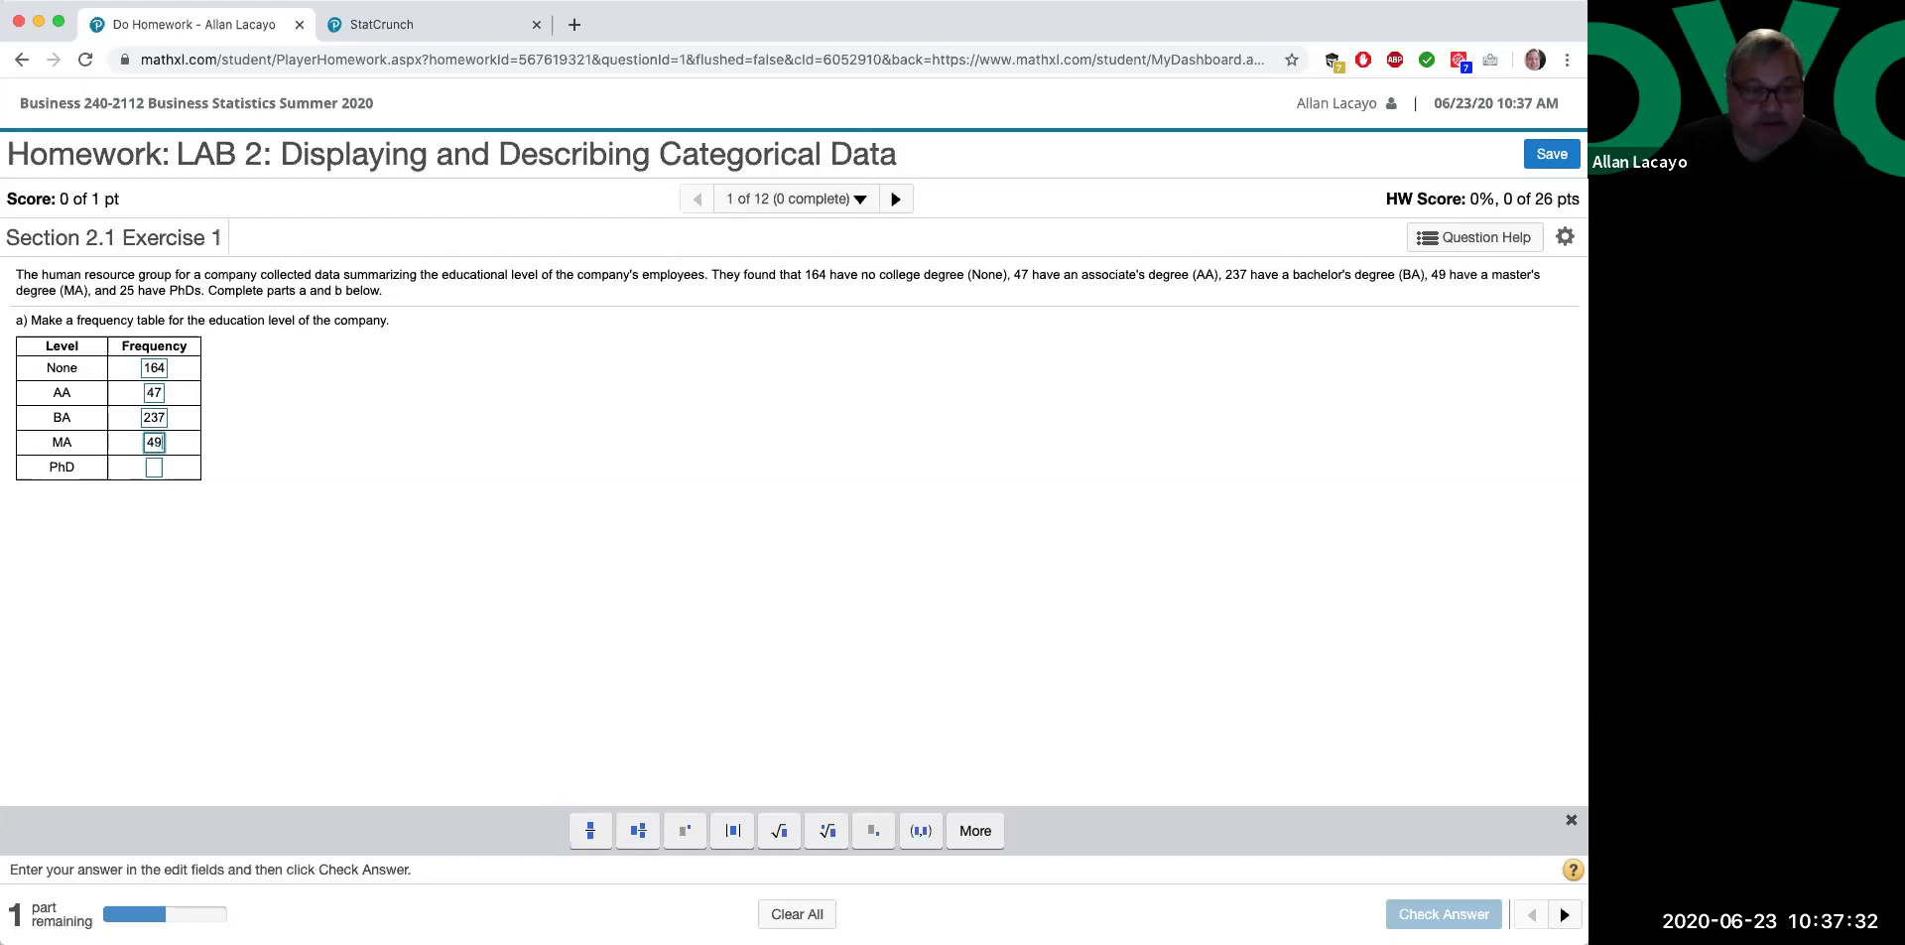
pyautogui.click(154, 468)
pyautogui.write('25')
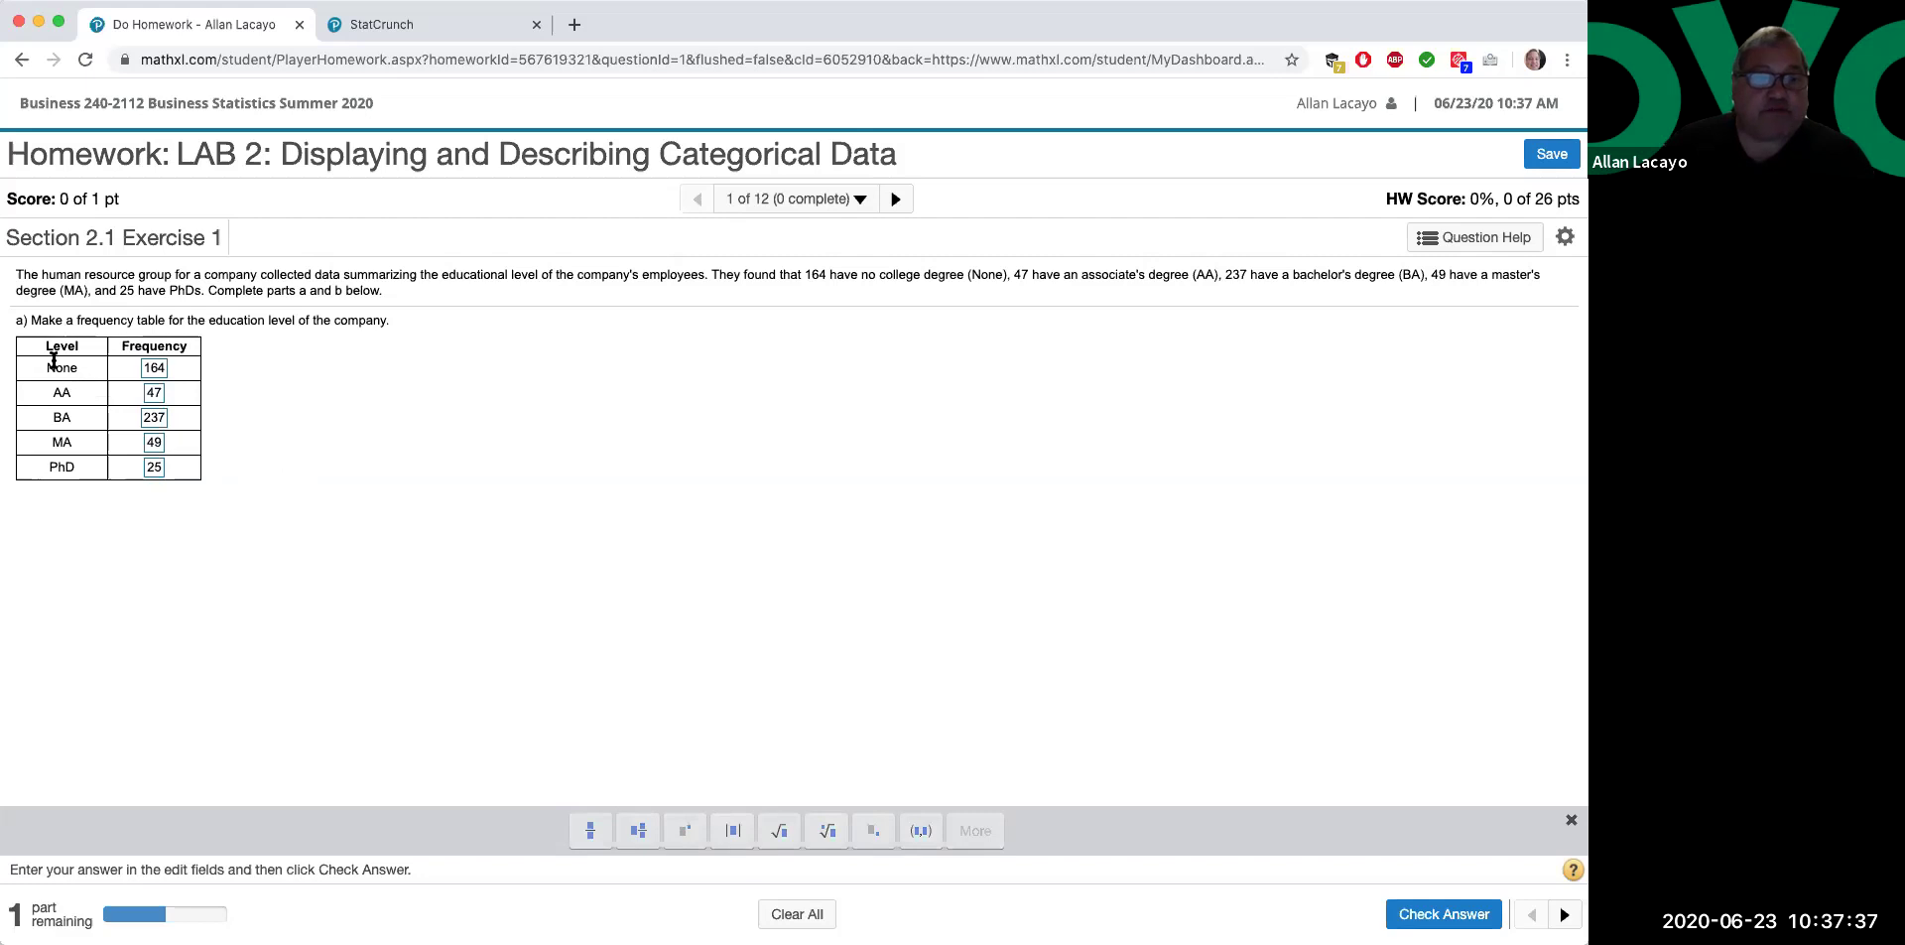
pyautogui.moveTo(30, 319); pyautogui.dragTo(396, 317)
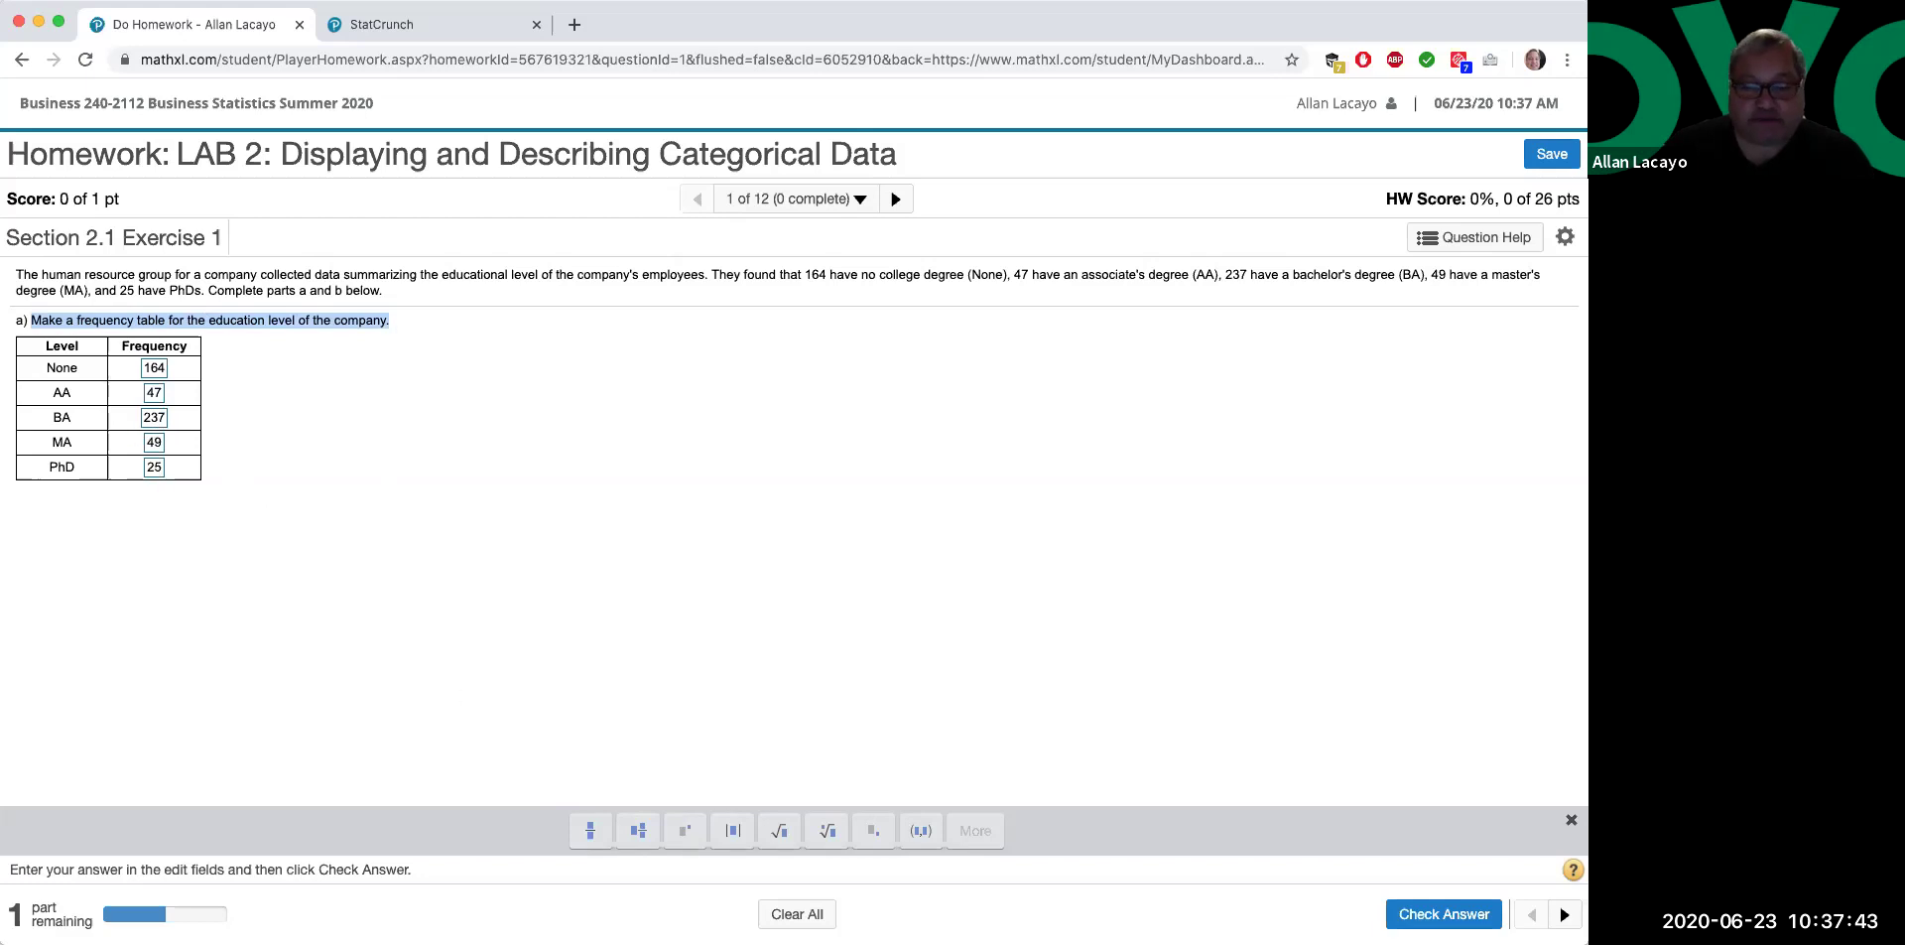
# - Check the part a answer, dismiss the Good job! message, and continue to part b
pyautogui.click(1444, 913)
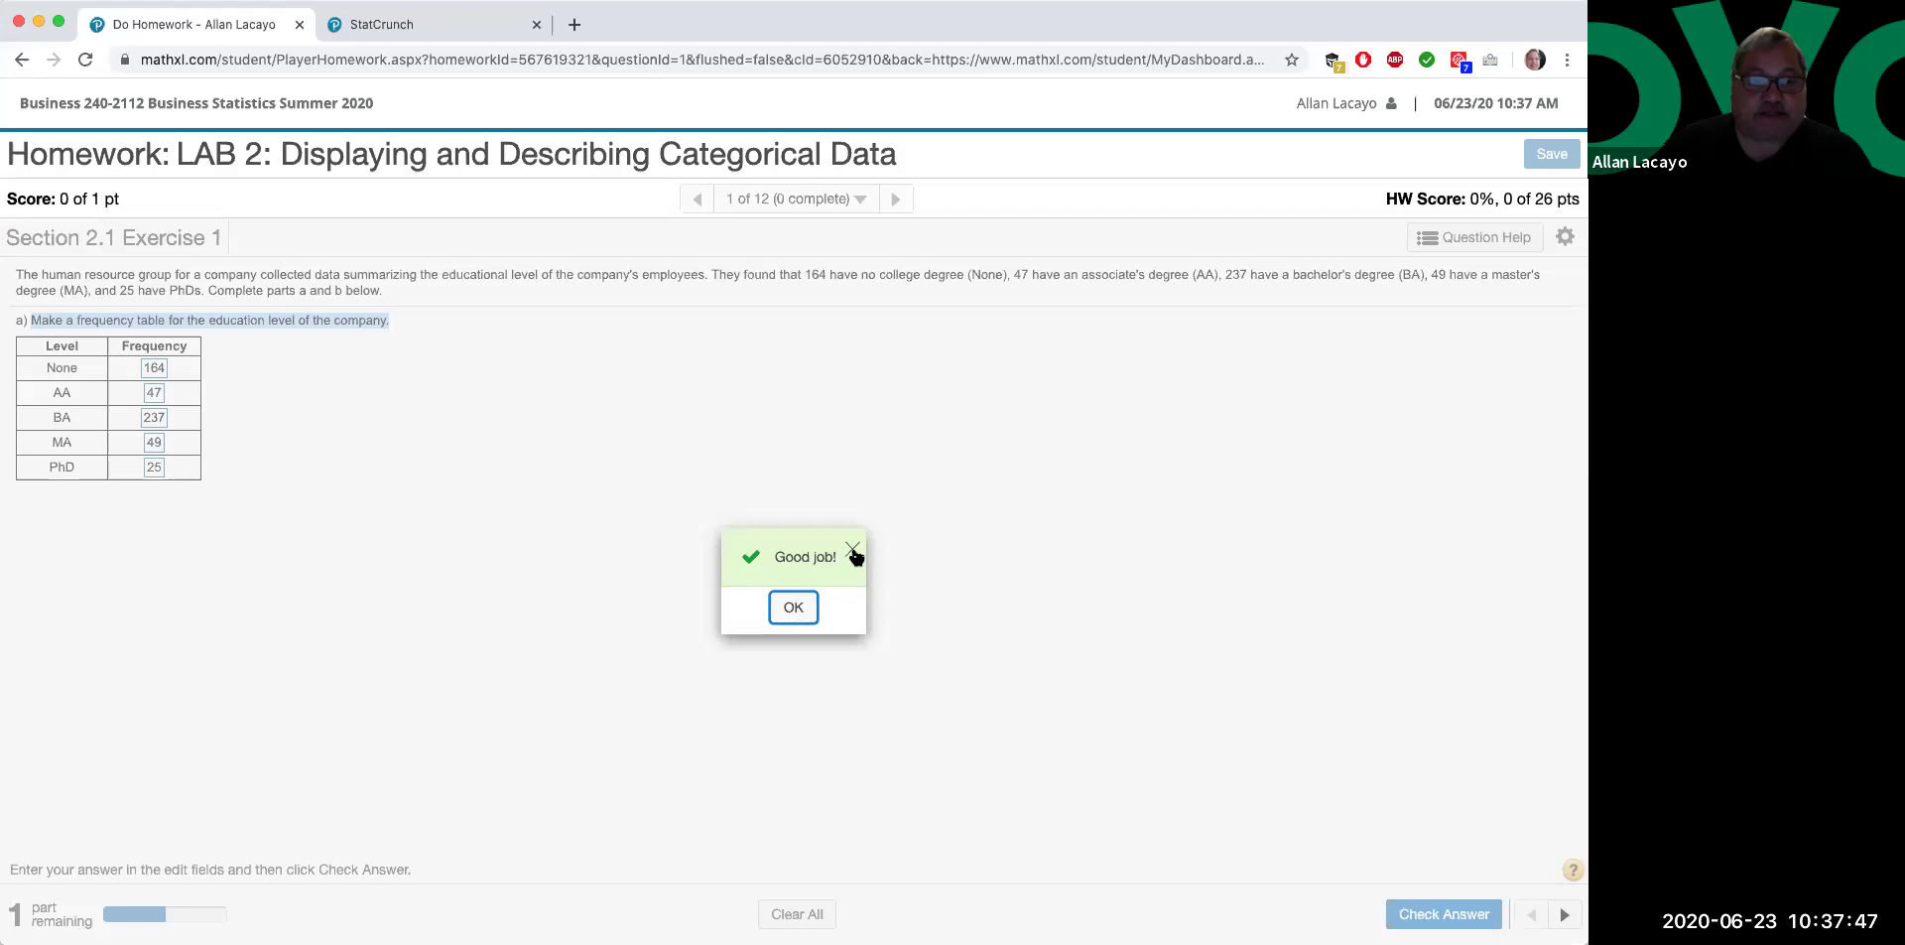
pyautogui.click(852, 550)
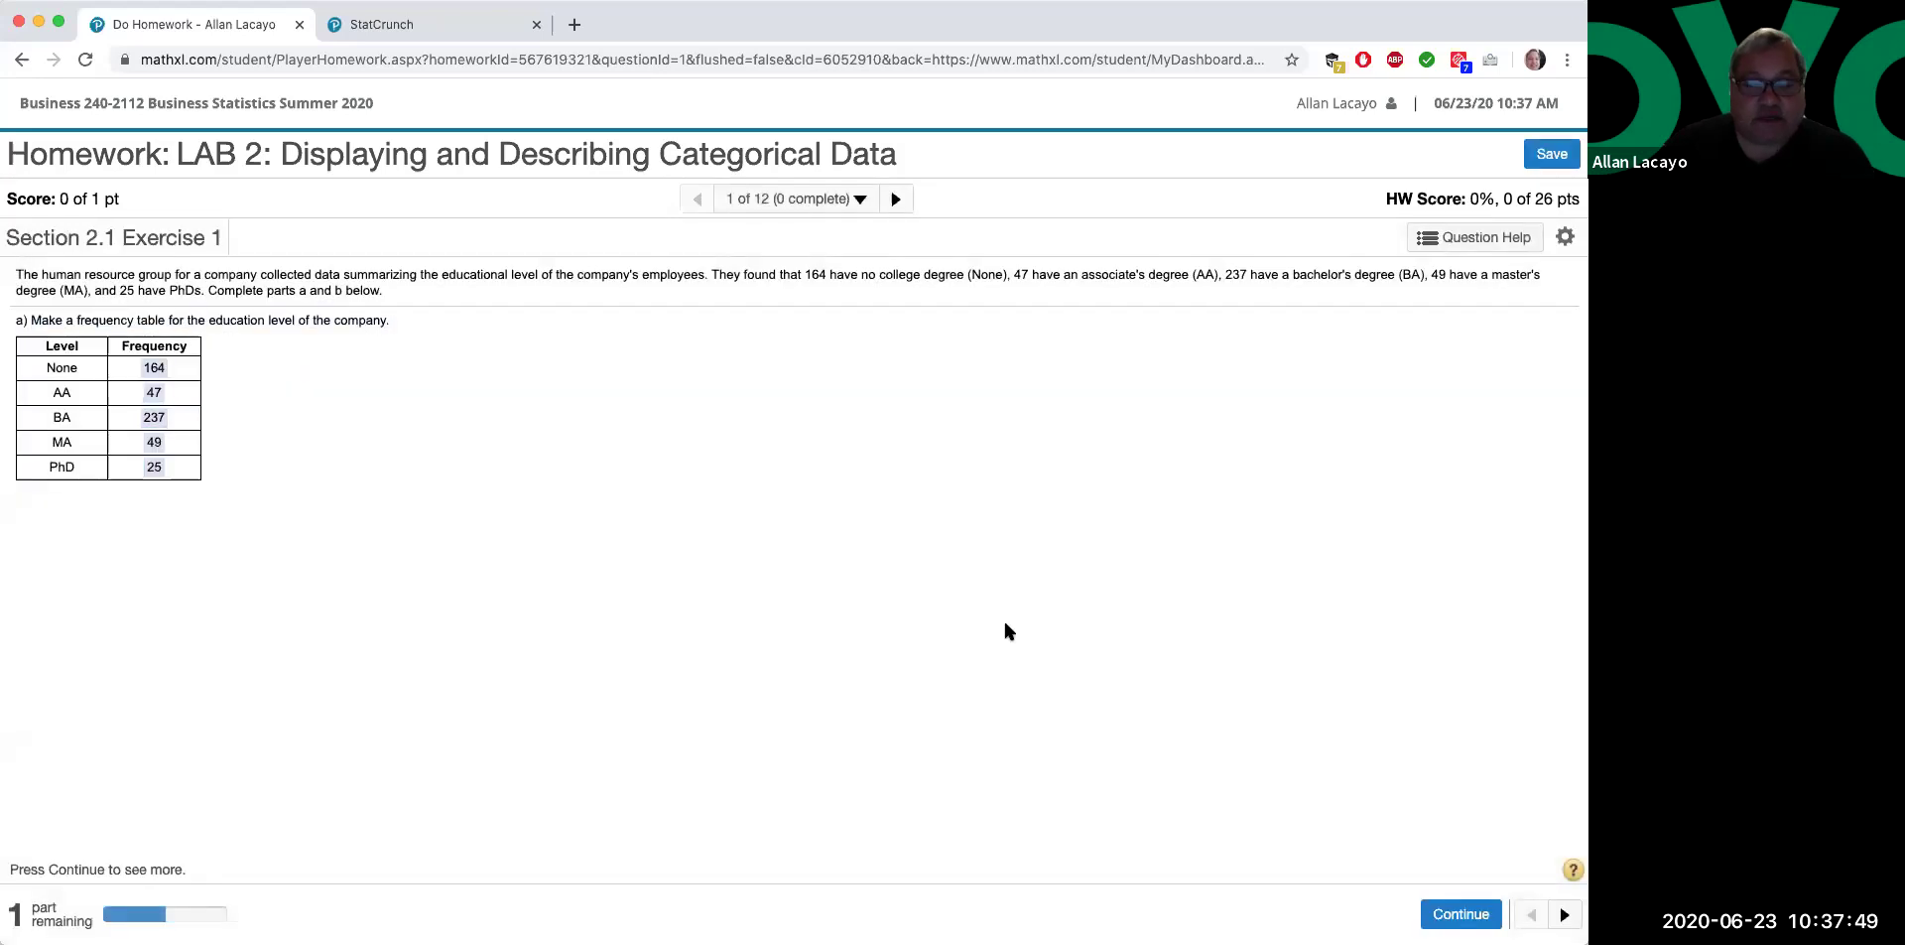
pyautogui.click(1461, 913)
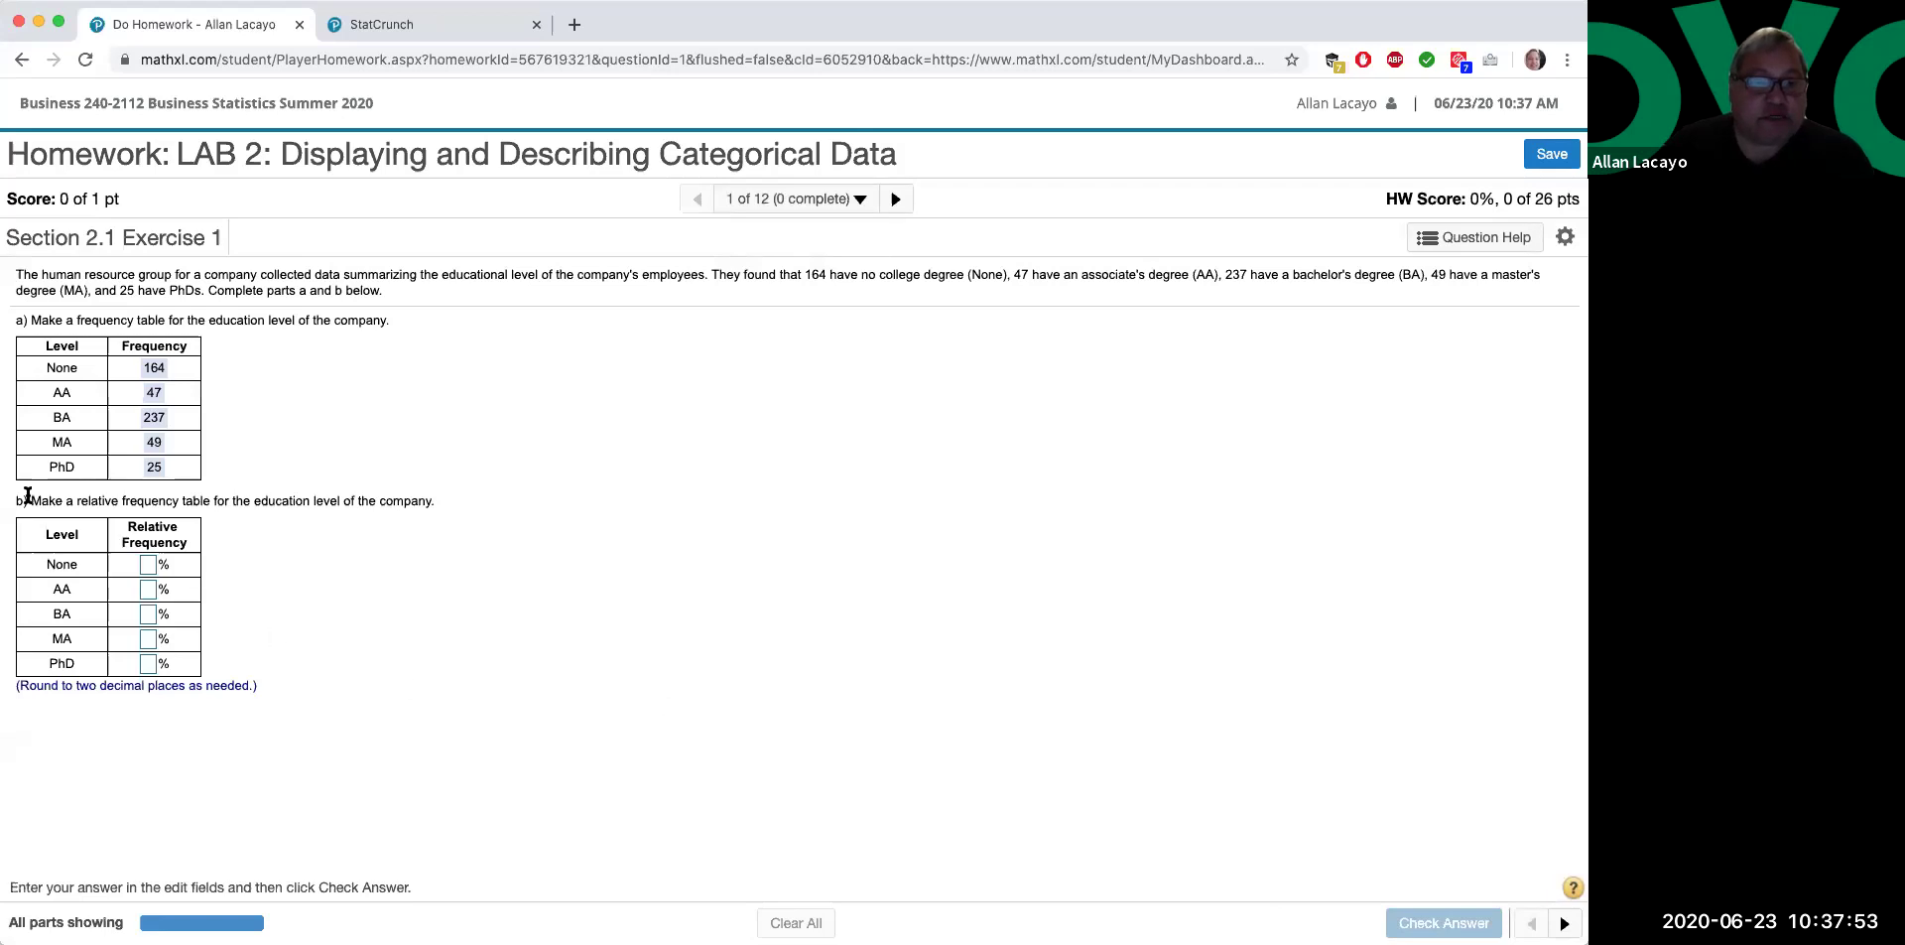
# - Highlight the part b instruction, percent sign, two-decimal rounding note and completed frequency table
pyautogui.moveTo(34, 497); pyautogui.dragTo(424, 501)
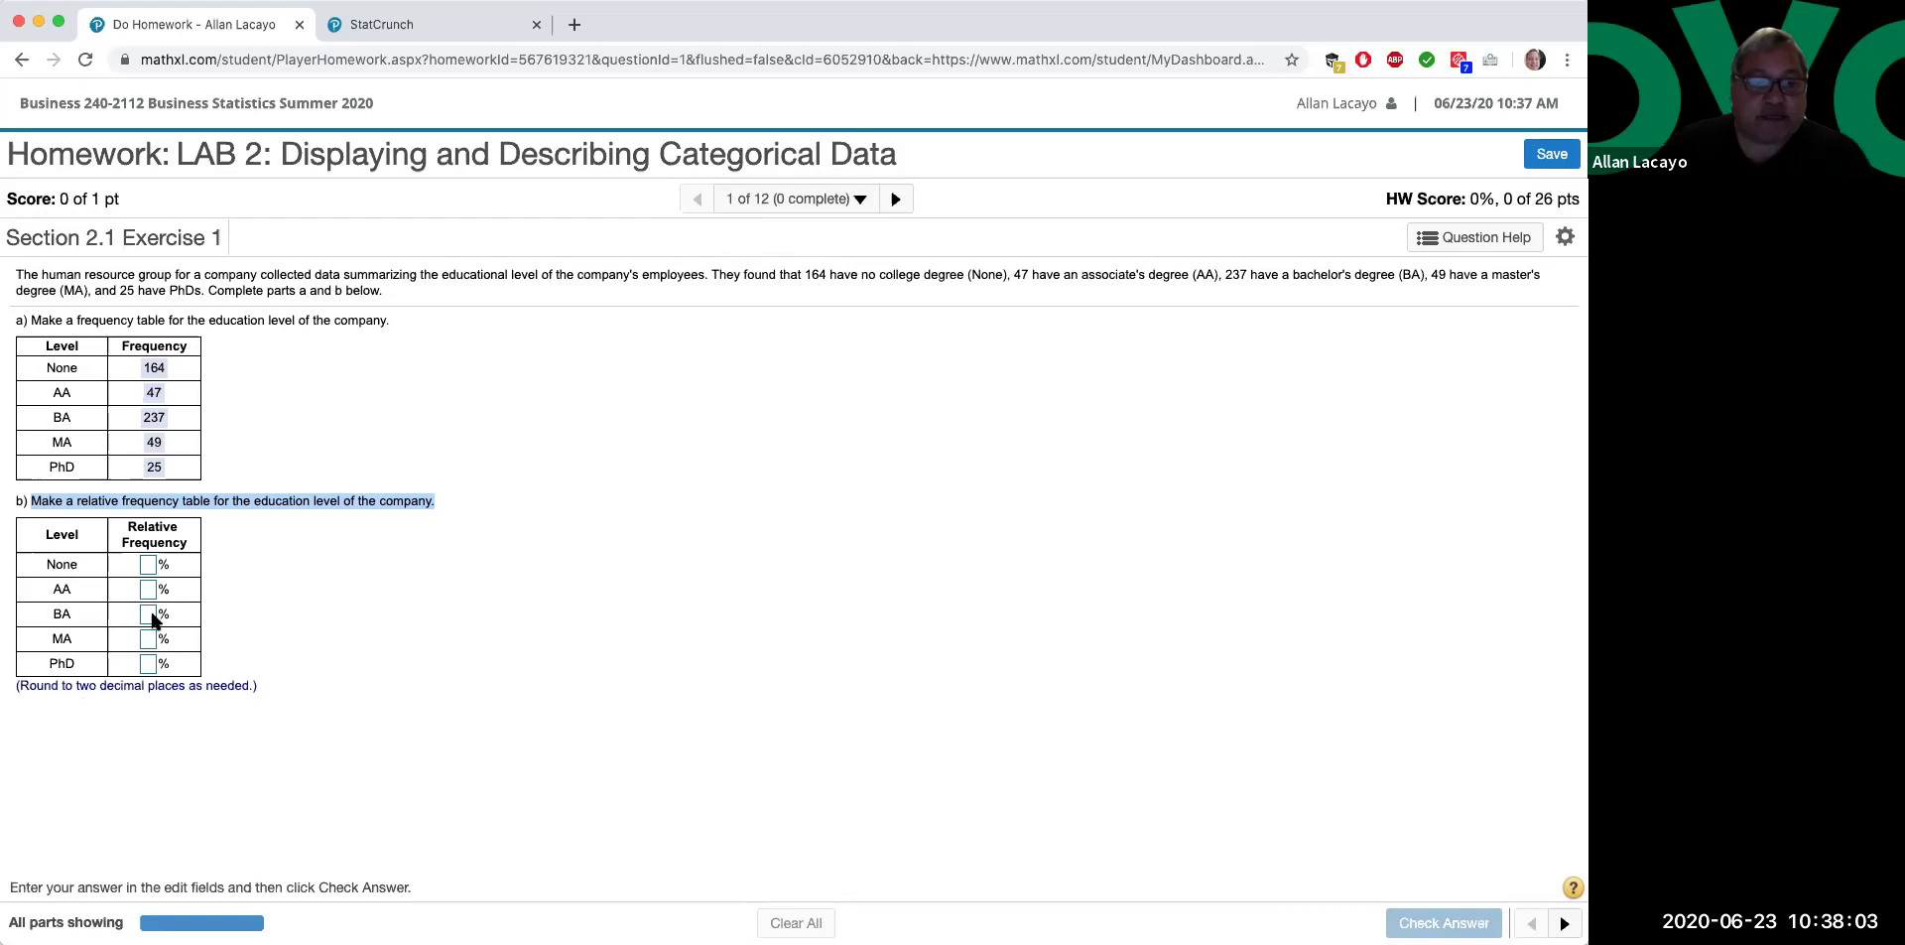
pyautogui.doubleClick(163, 565)
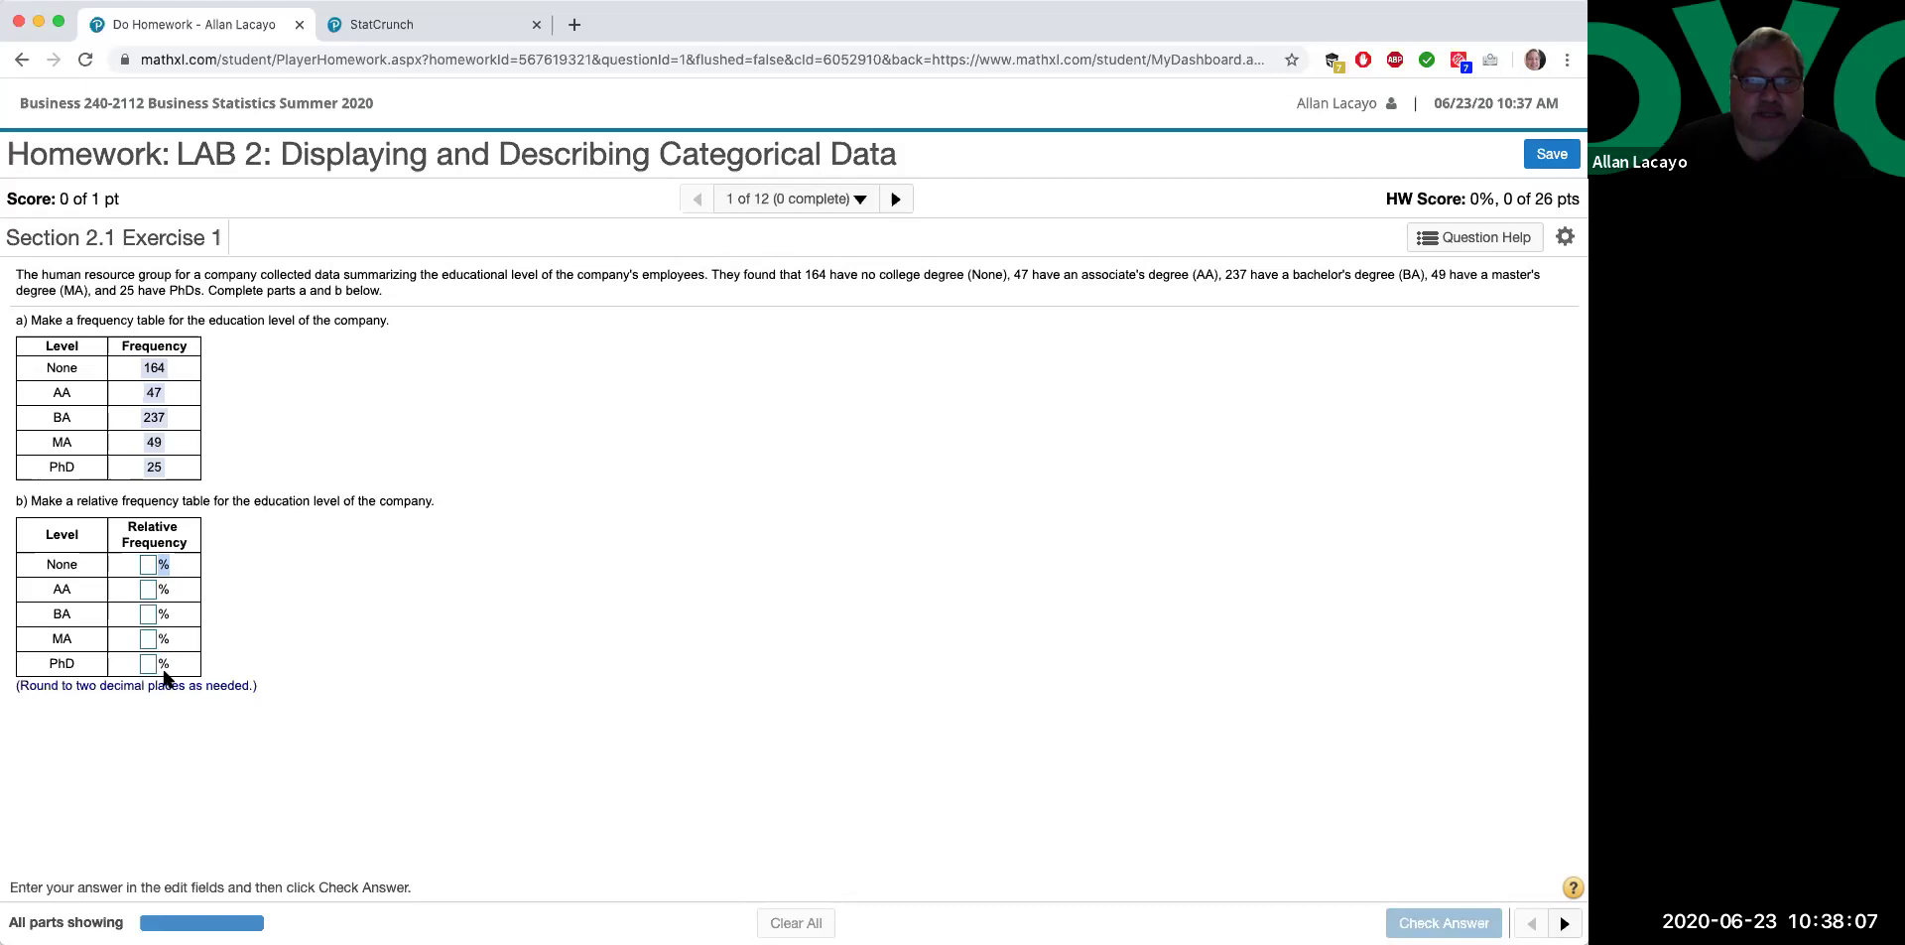
pyautogui.moveTo(22, 685); pyautogui.dragTo(250, 694)
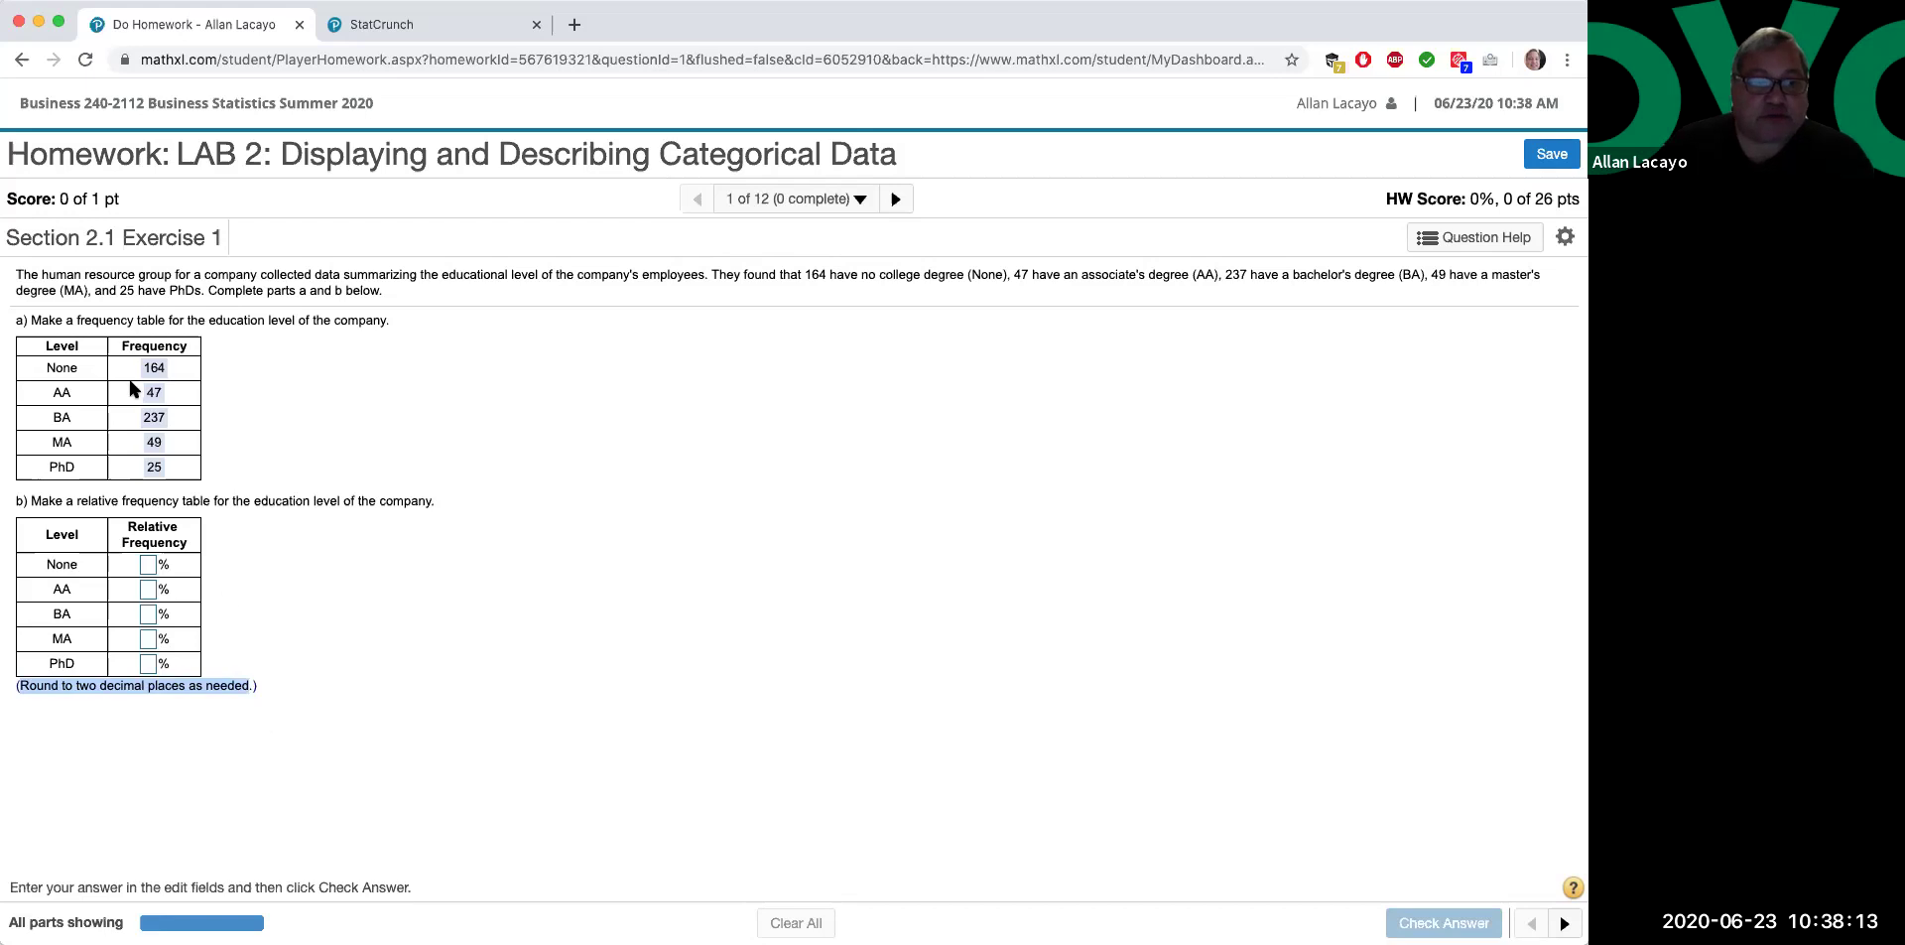
pyautogui.click(76, 352)
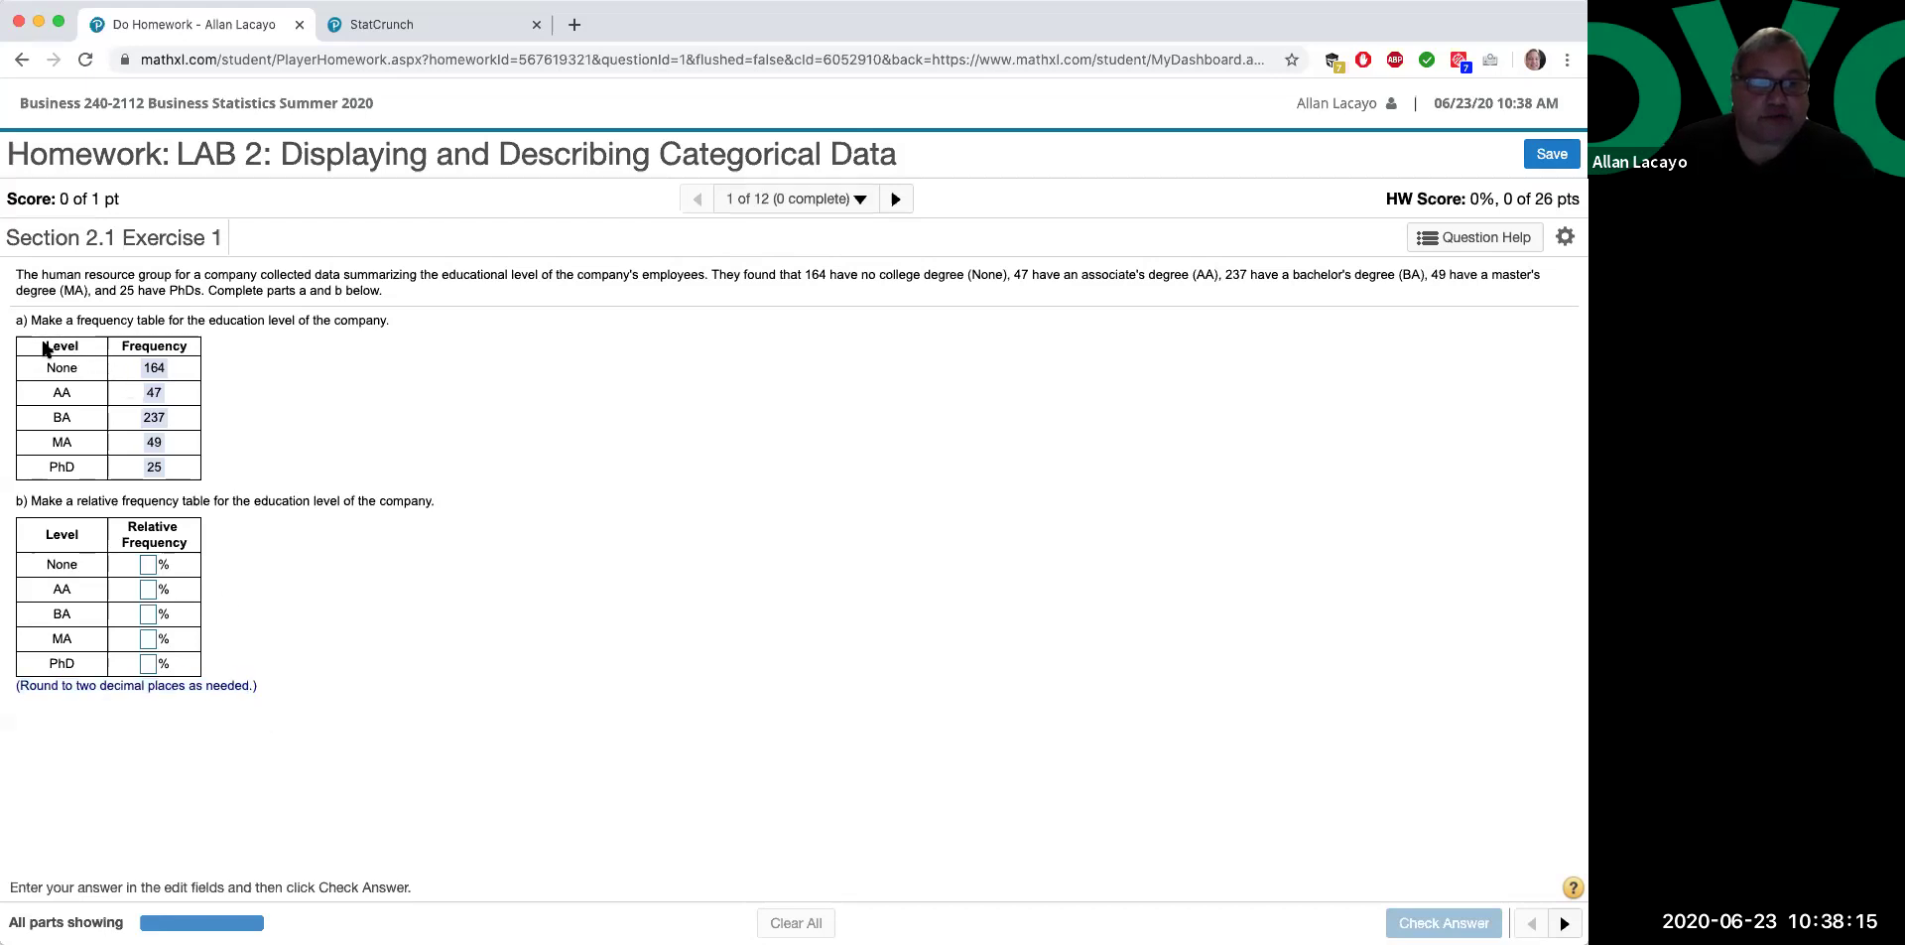
pyautogui.moveTo(45, 344); pyautogui.dragTo(196, 475)
pyautogui.press('super+c')
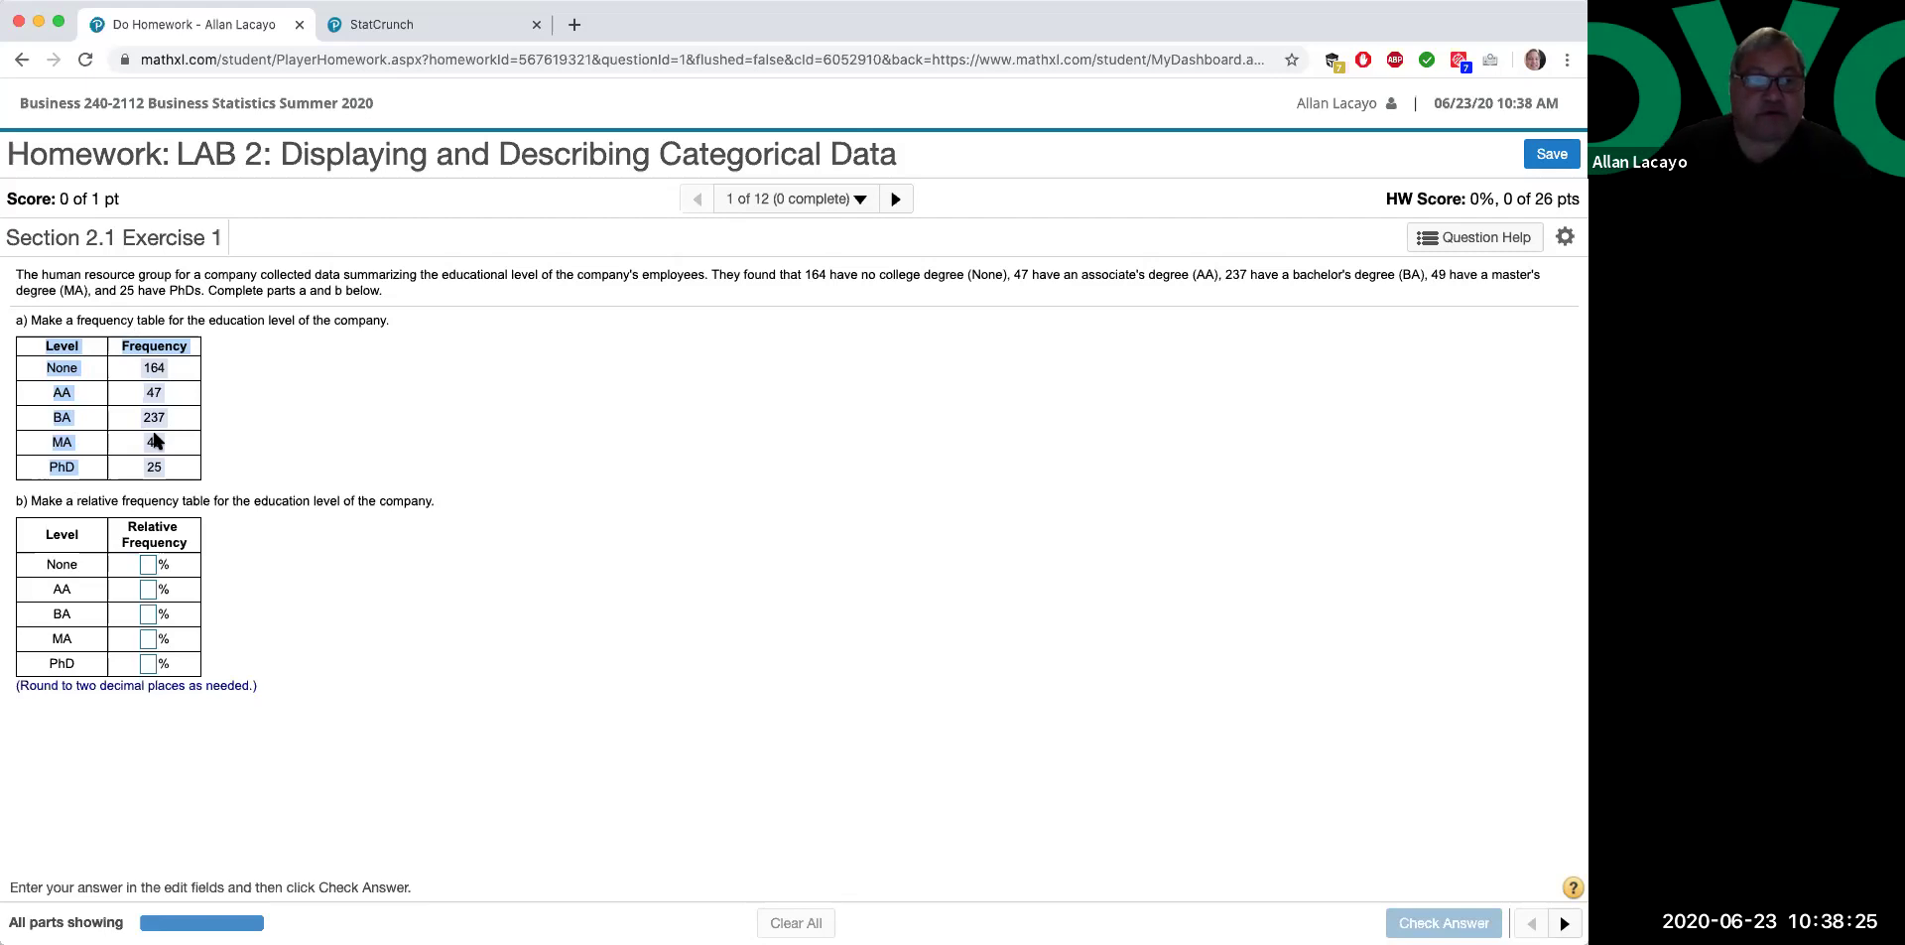
# - Paste the copied frequency table into StatCrunch's first column and name the second column Frequency
pyautogui.click(432, 24)
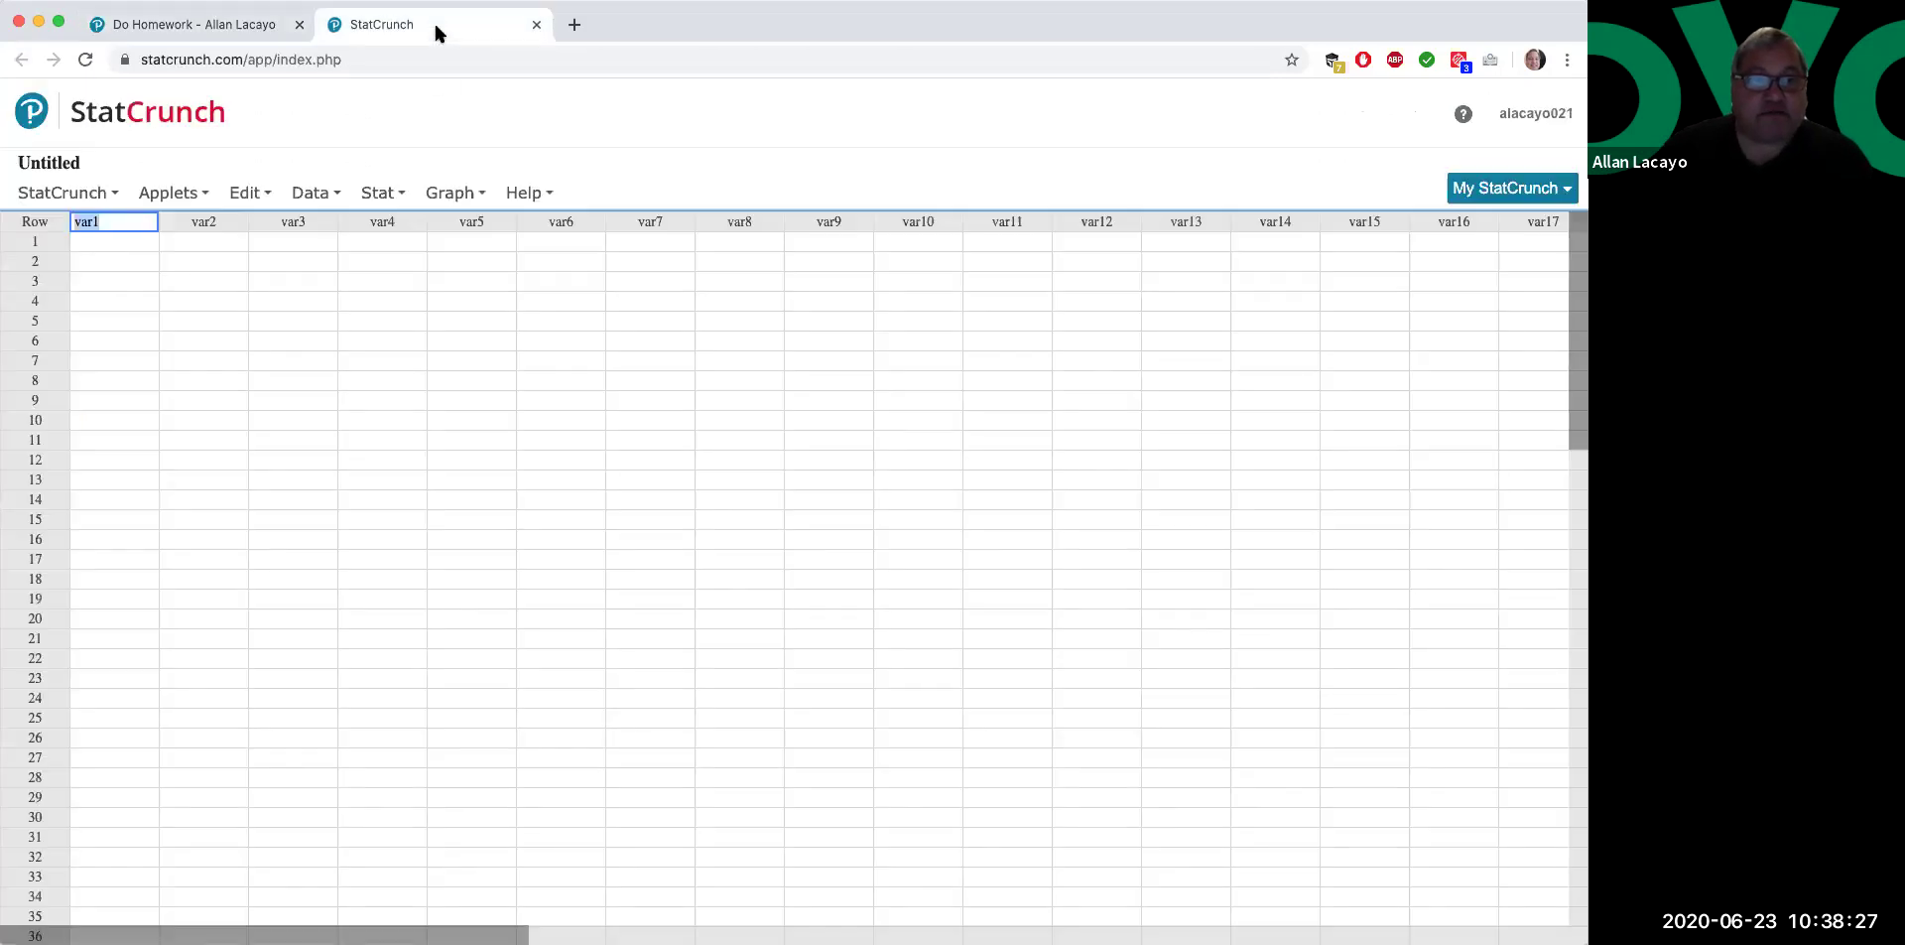
pyautogui.click(132, 262)
pyautogui.click(135, 220)
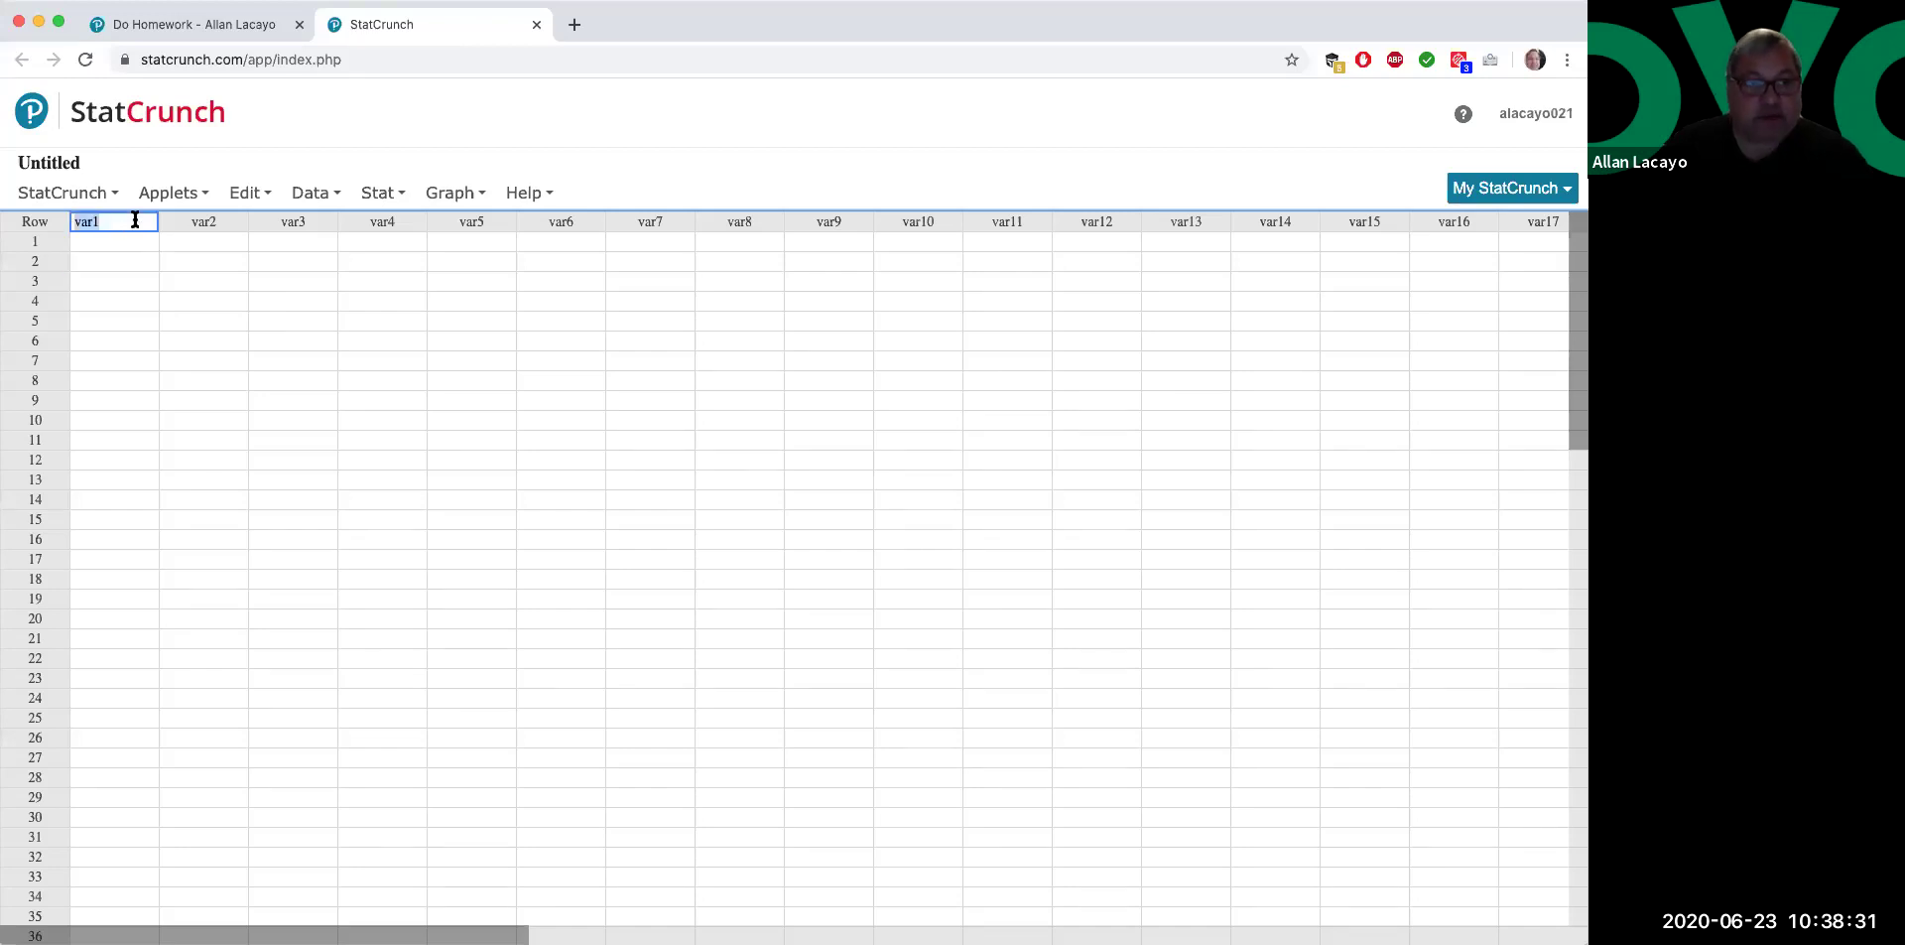
pyautogui.press('super+v')
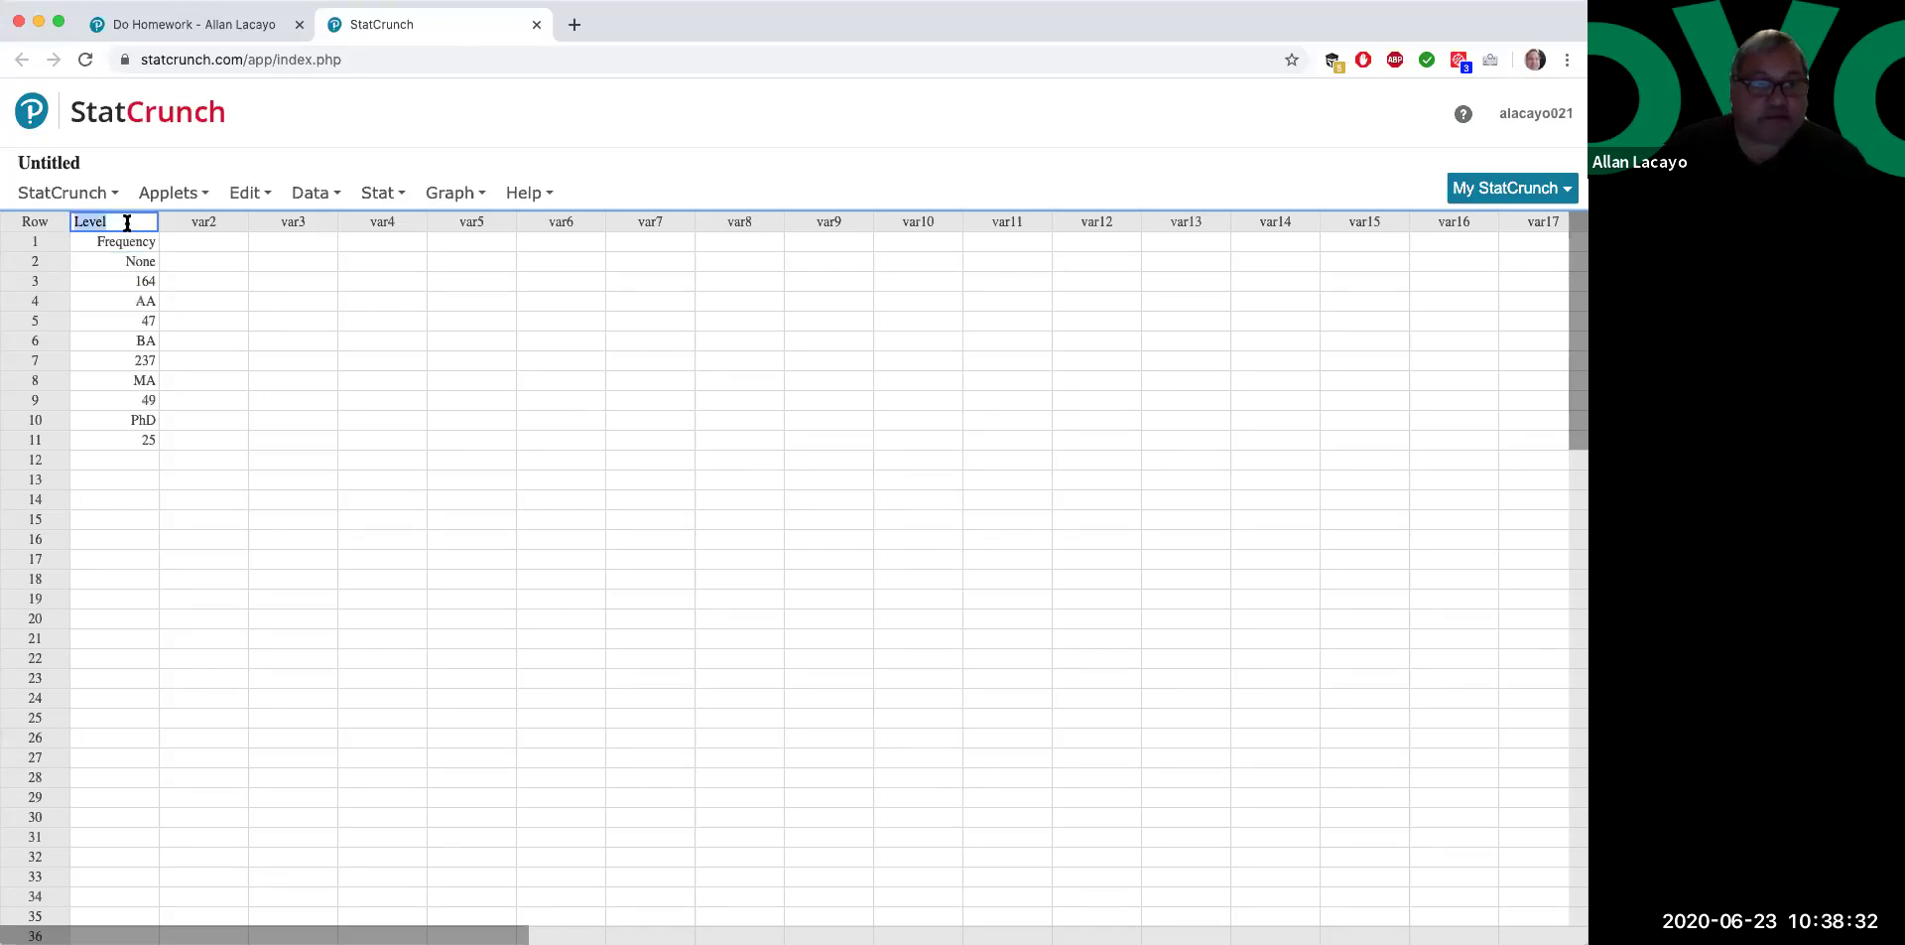
pyautogui.click(255, 341)
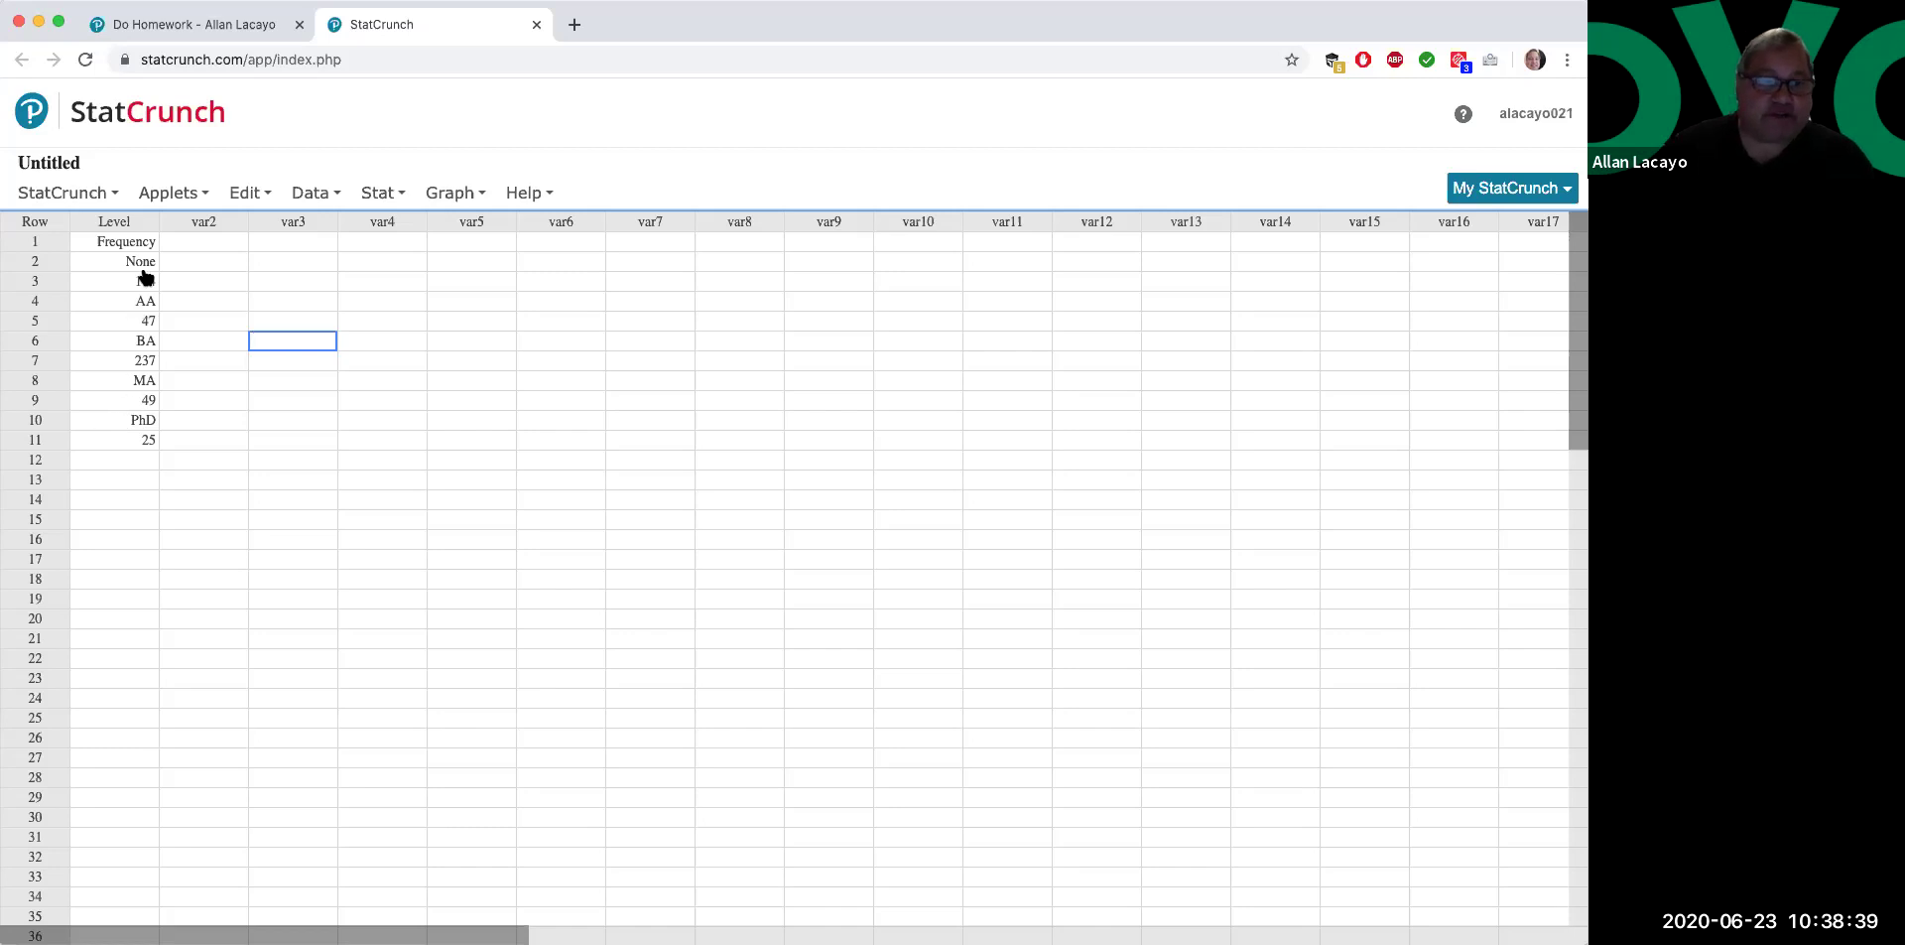
pyautogui.click(131, 242)
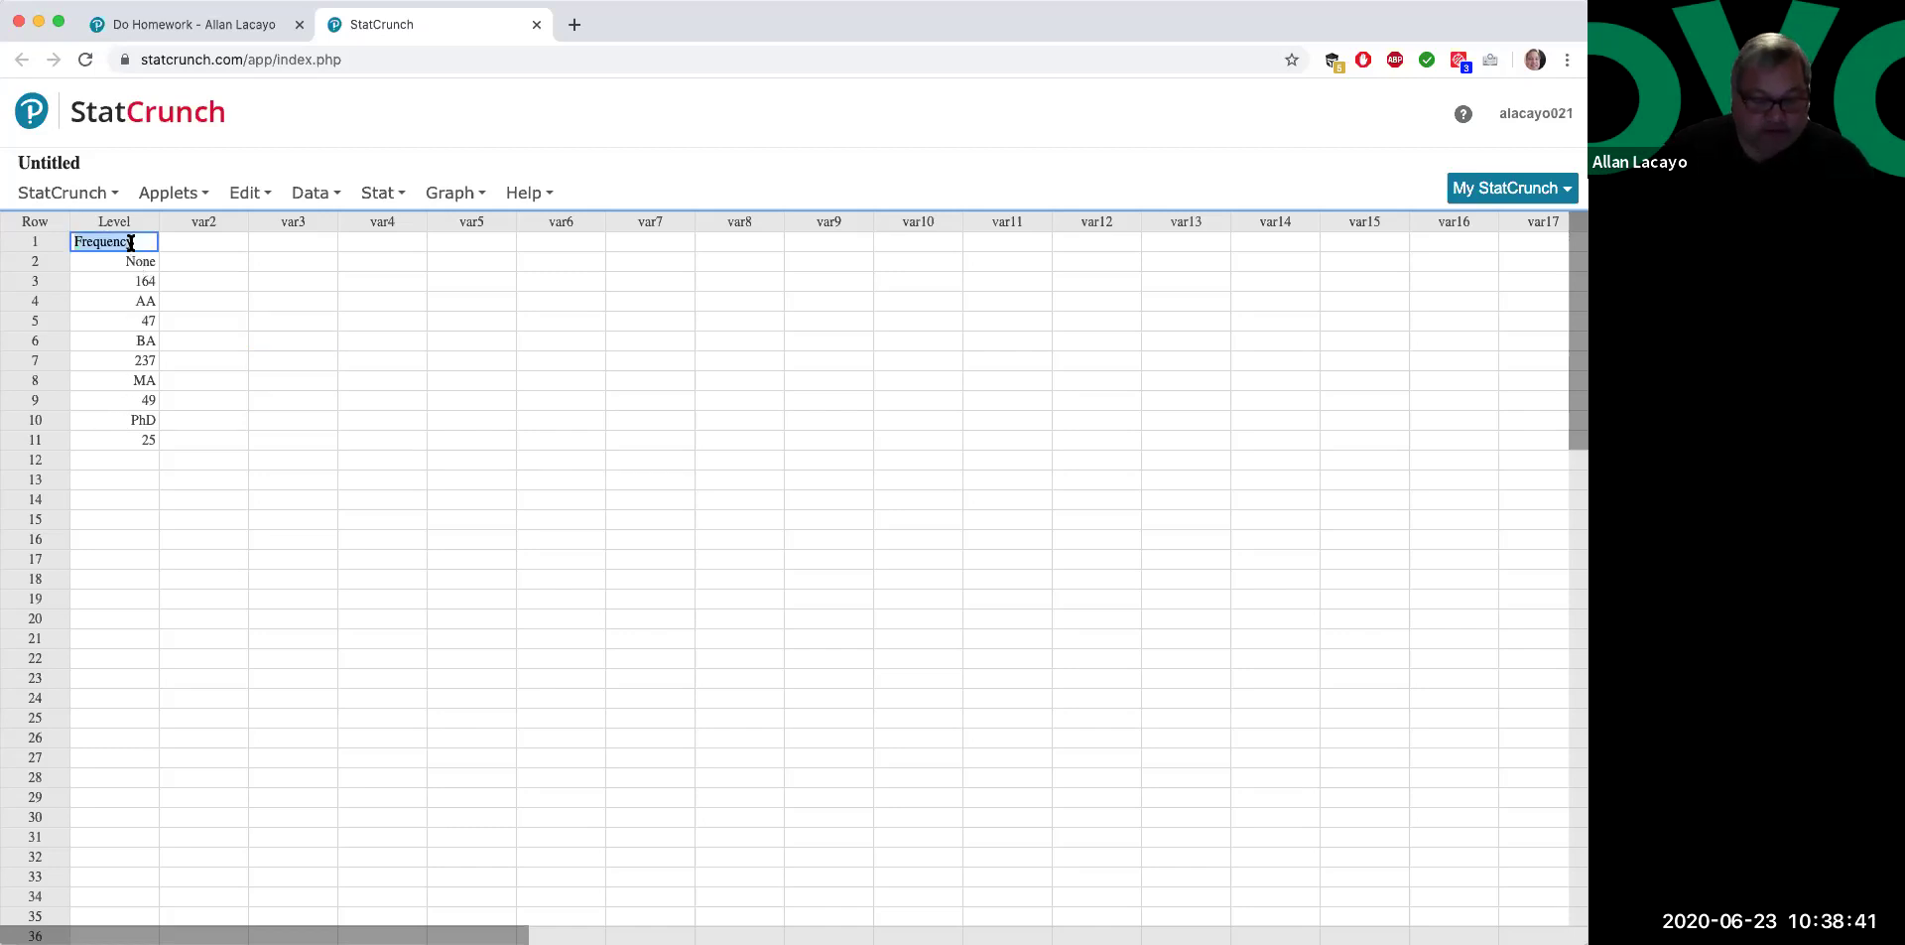
pyautogui.press('super+x')
pyautogui.click(202, 220)
pyautogui.press('super+v')
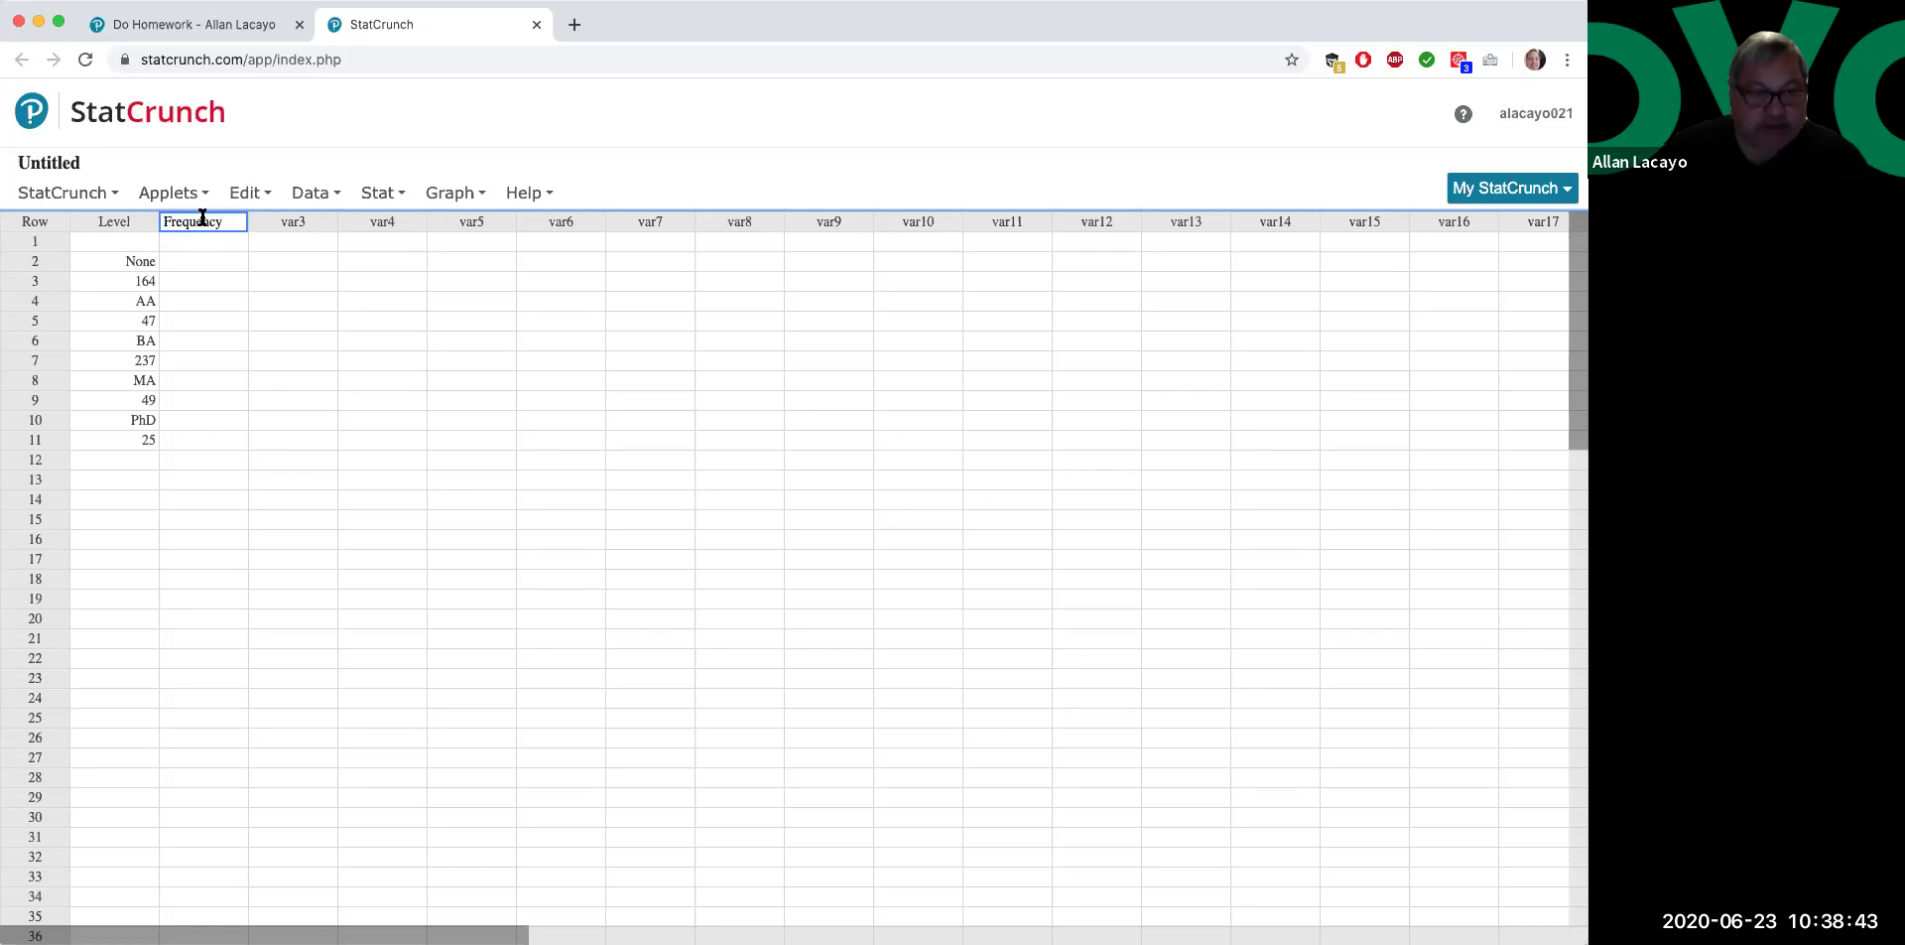
# - Move None and 164 into row 1 of the Level and Frequency columns
pyautogui.click(127, 262)
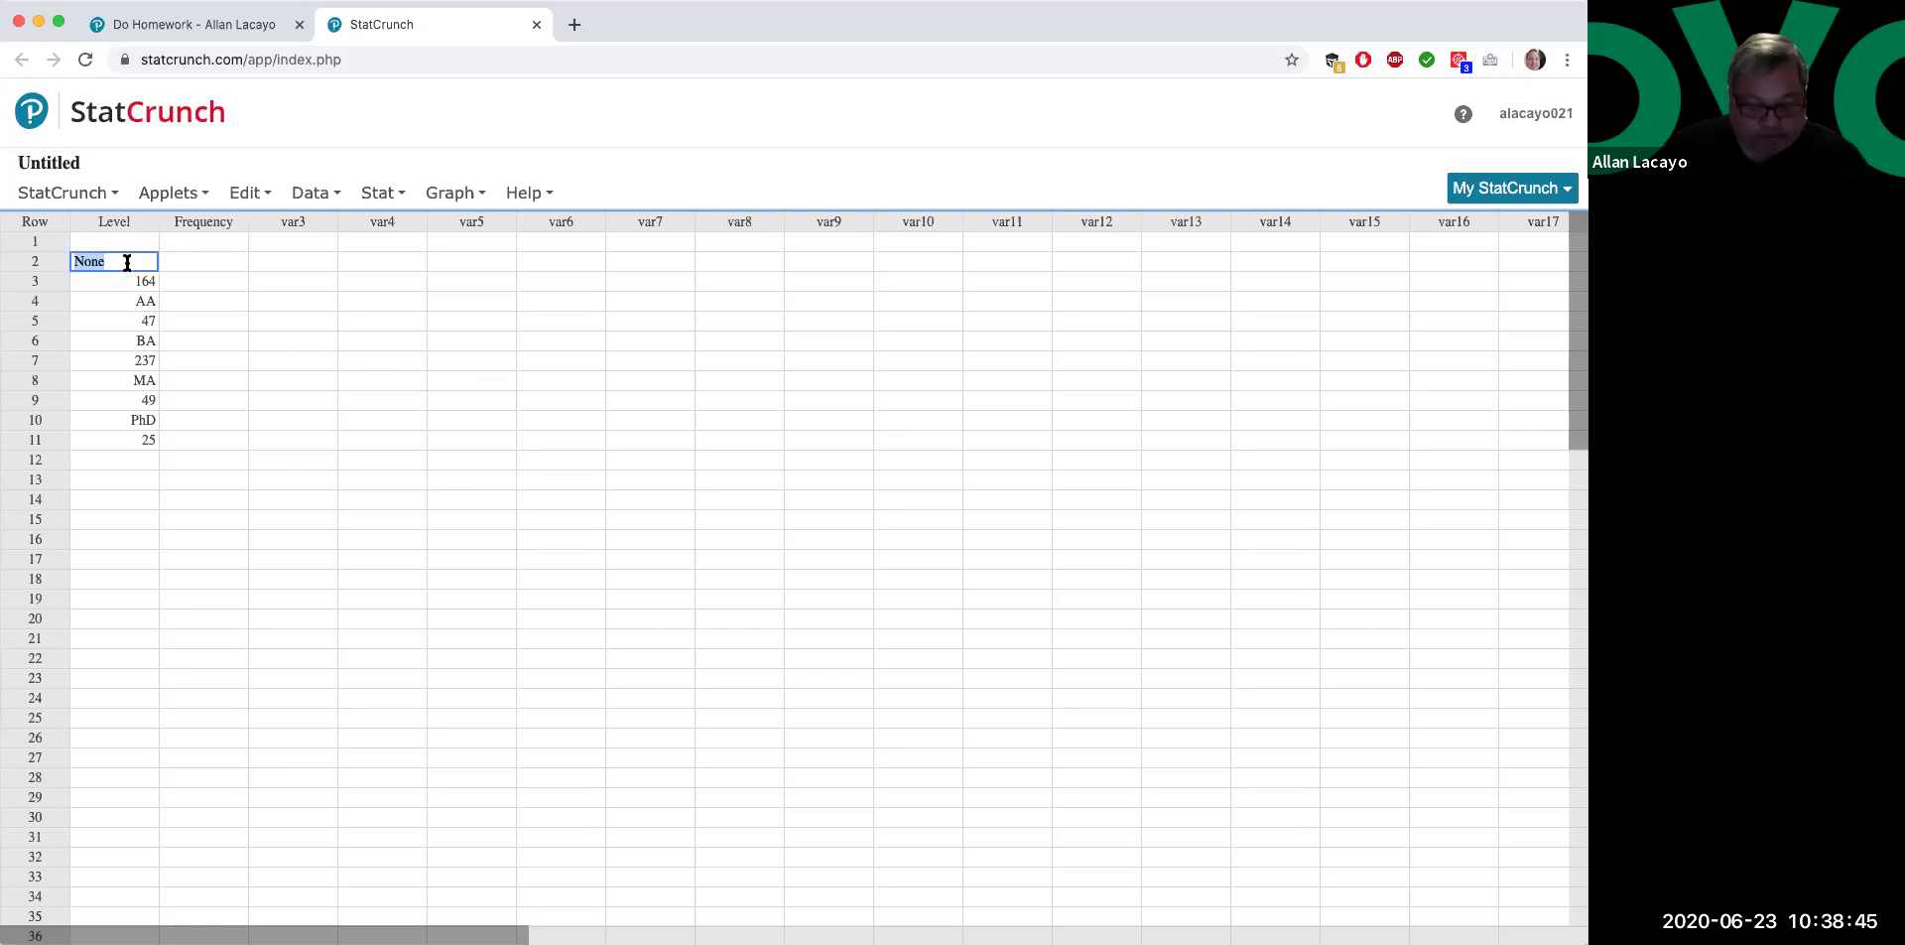
pyautogui.press('super+x')
pyautogui.click(129, 239)
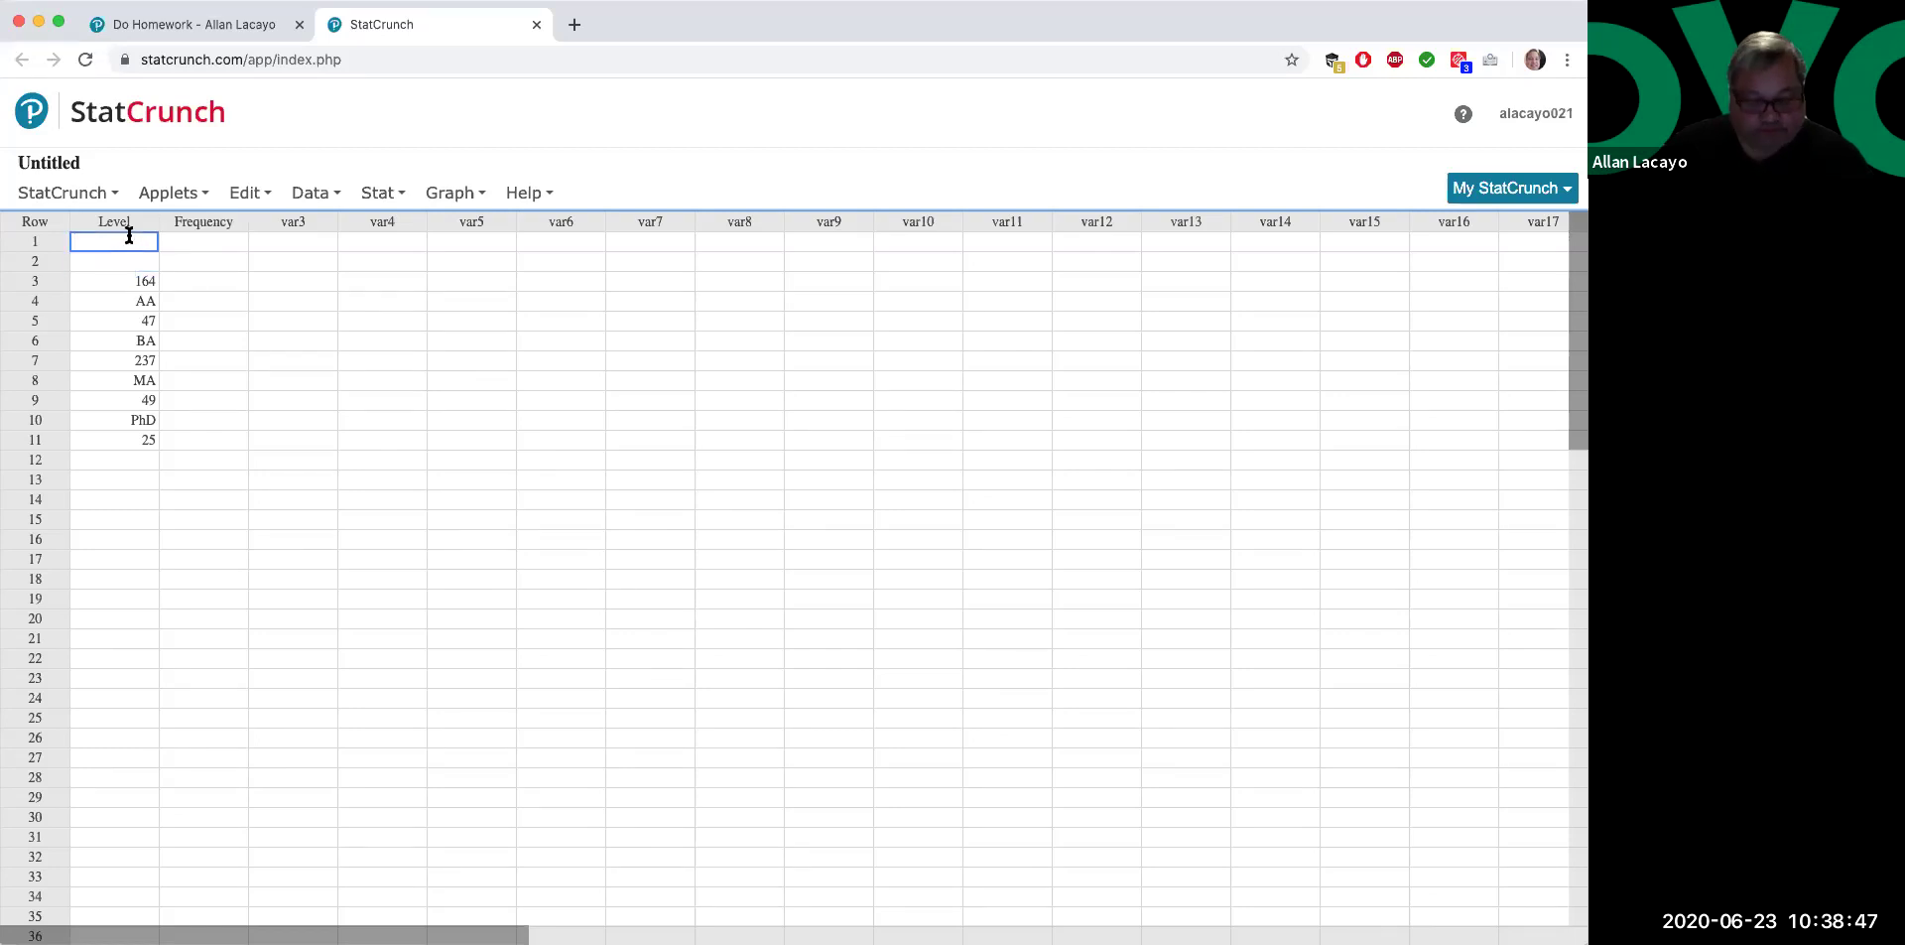
pyautogui.press('super+v')
pyautogui.click(139, 282)
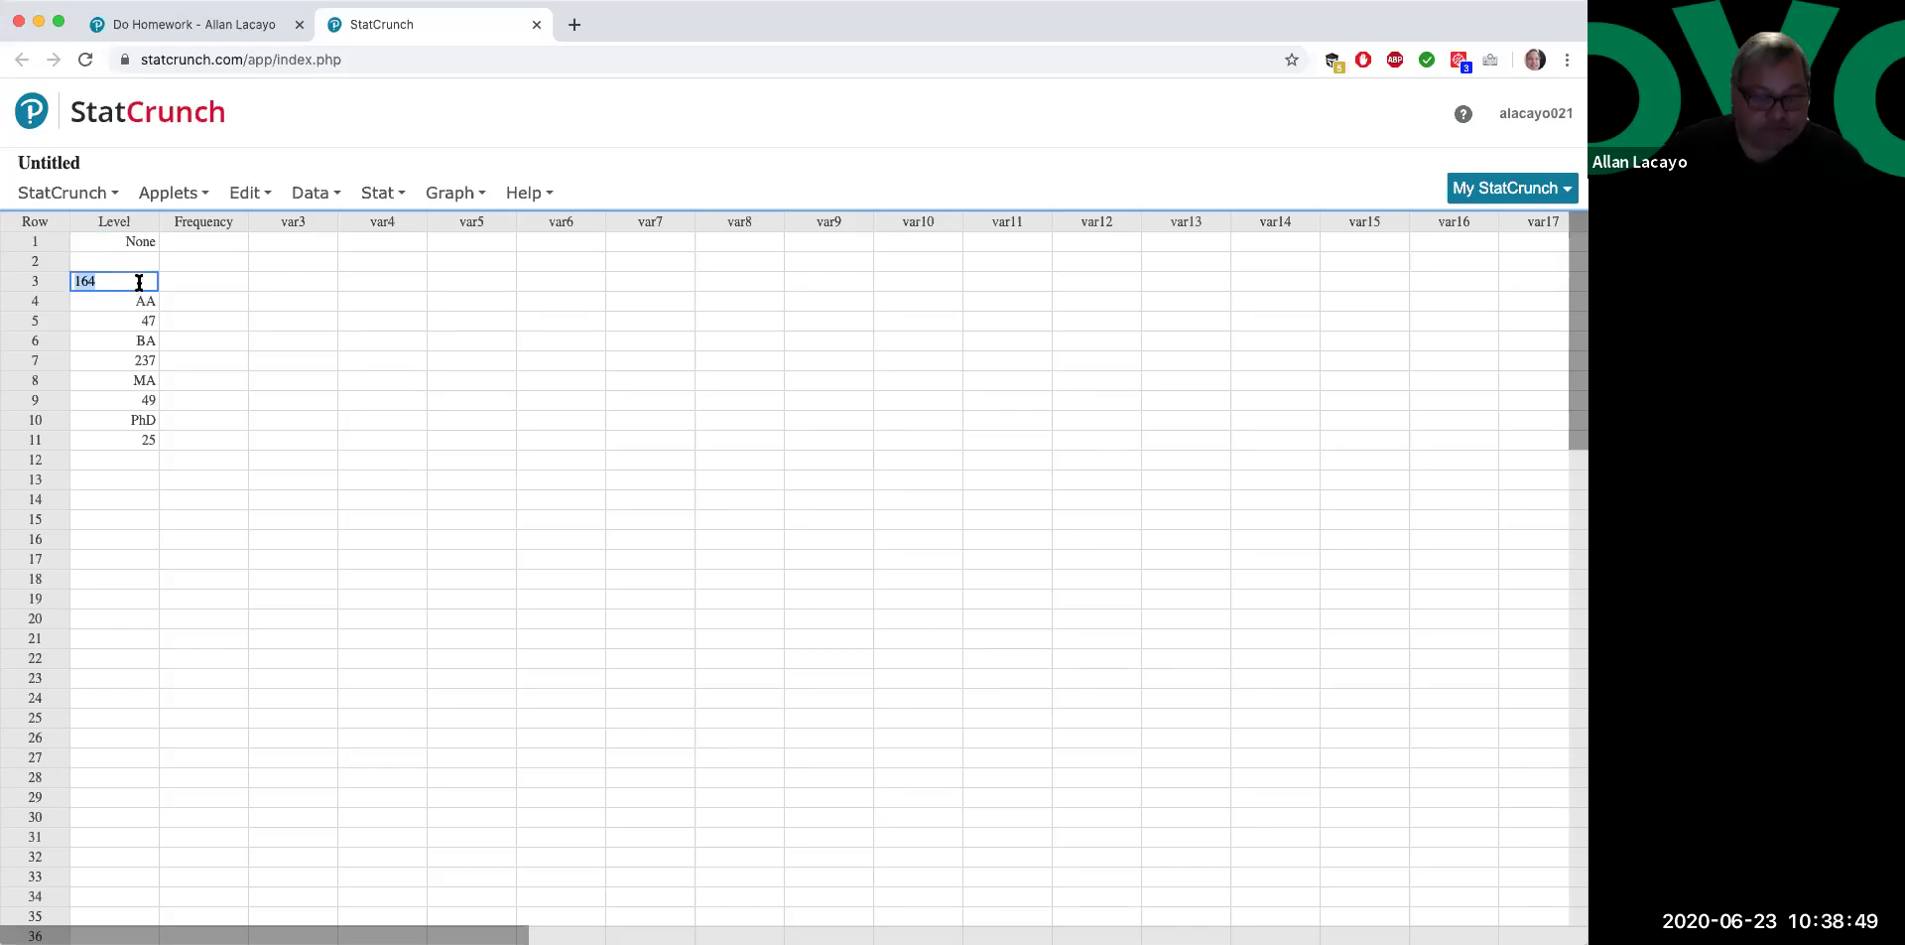
pyautogui.press('super+x')
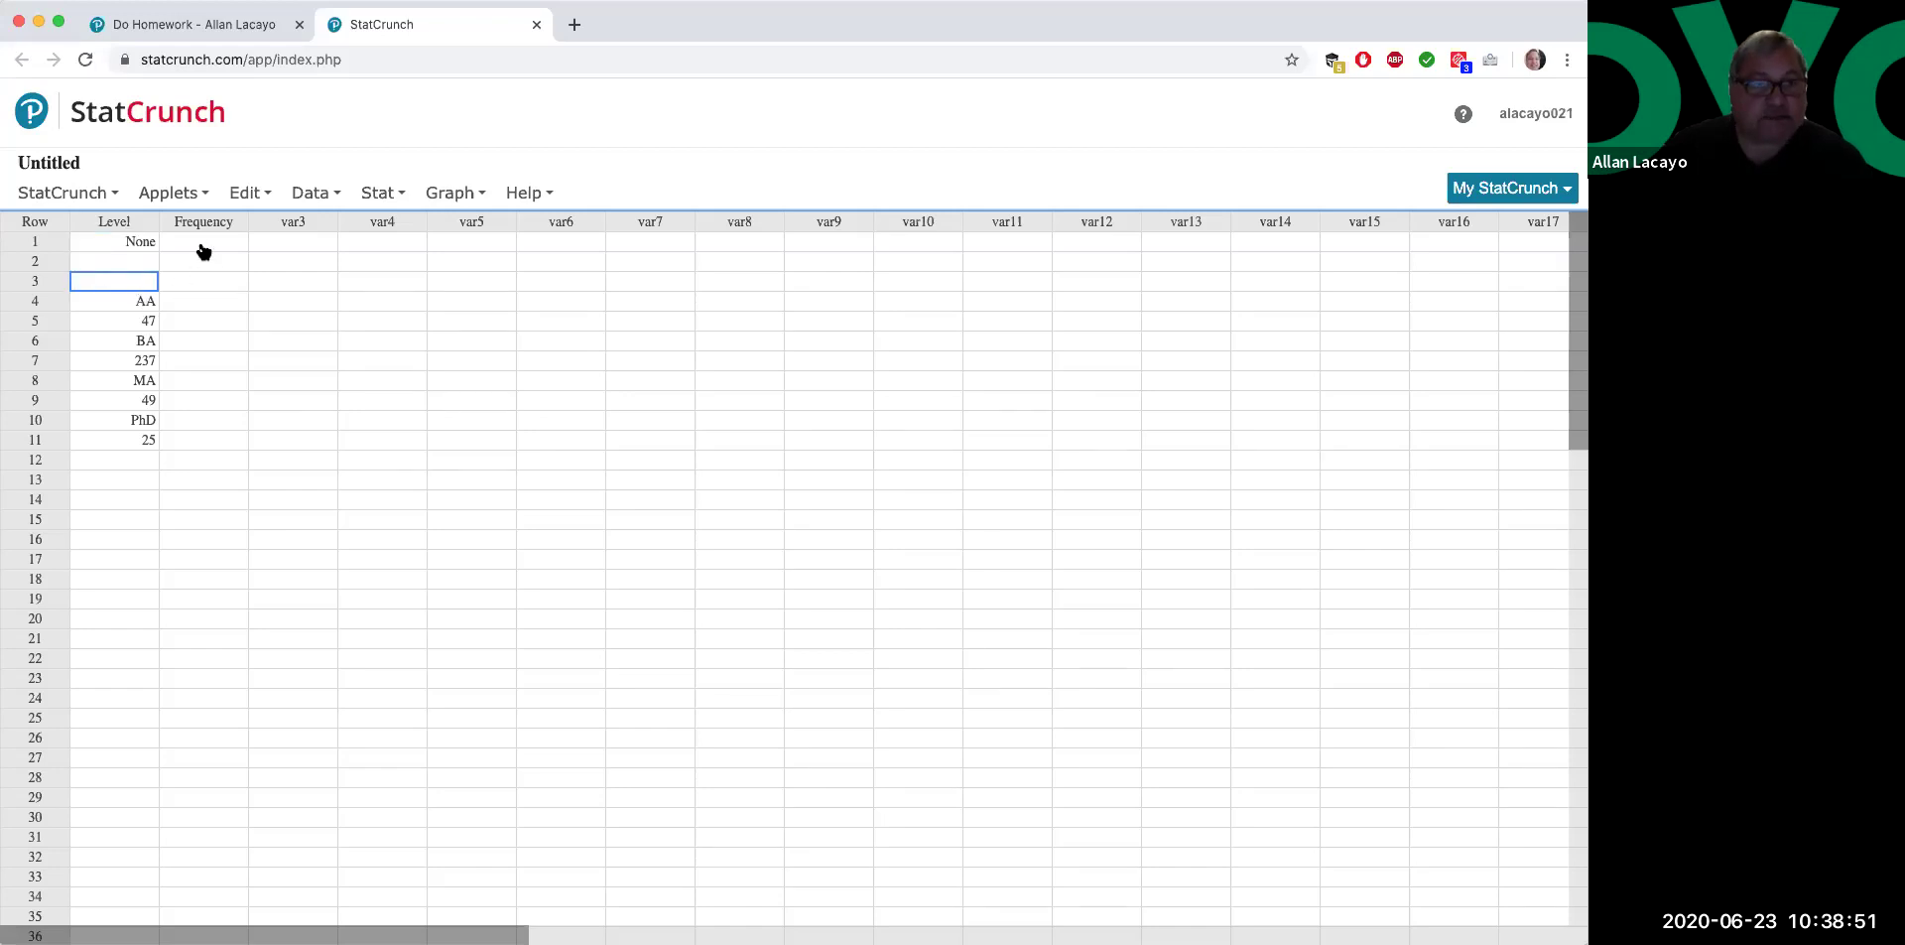
pyautogui.click(203, 242)
pyautogui.press('super+v')
# - Move AA and 47 into row 2 of the Level and Frequency columns
pyautogui.click(147, 302)
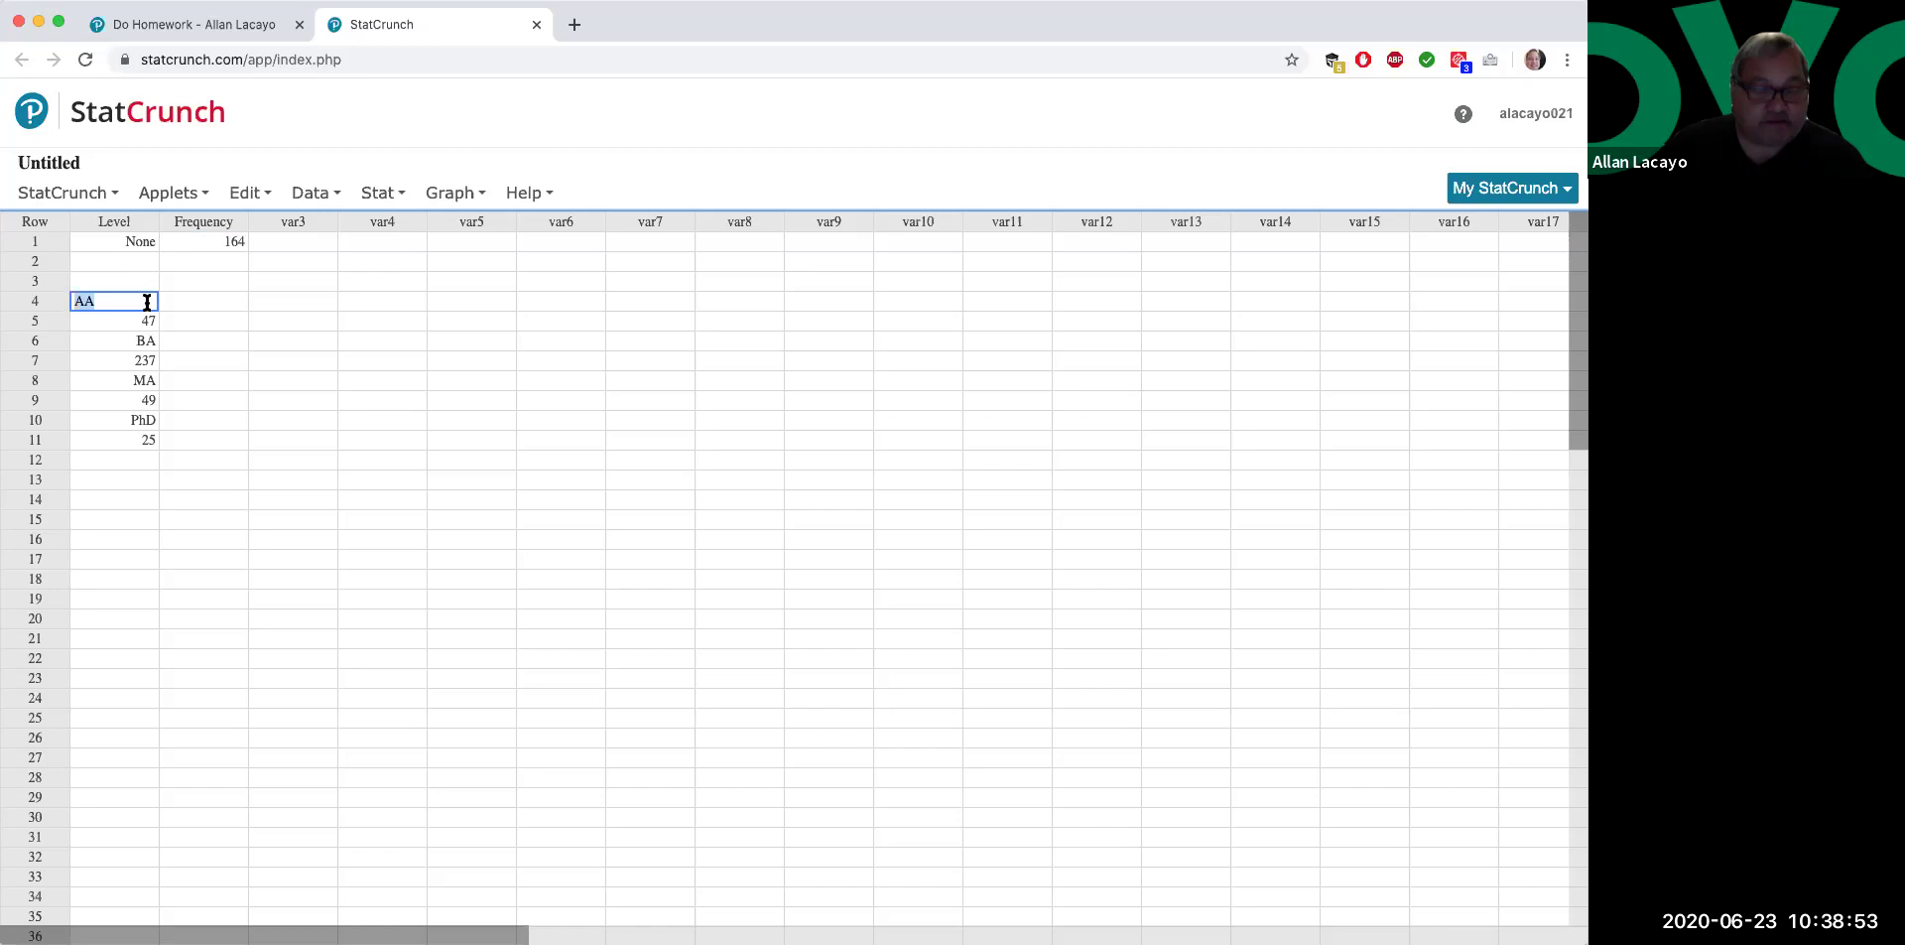
pyautogui.press('super+x')
pyautogui.click(139, 261)
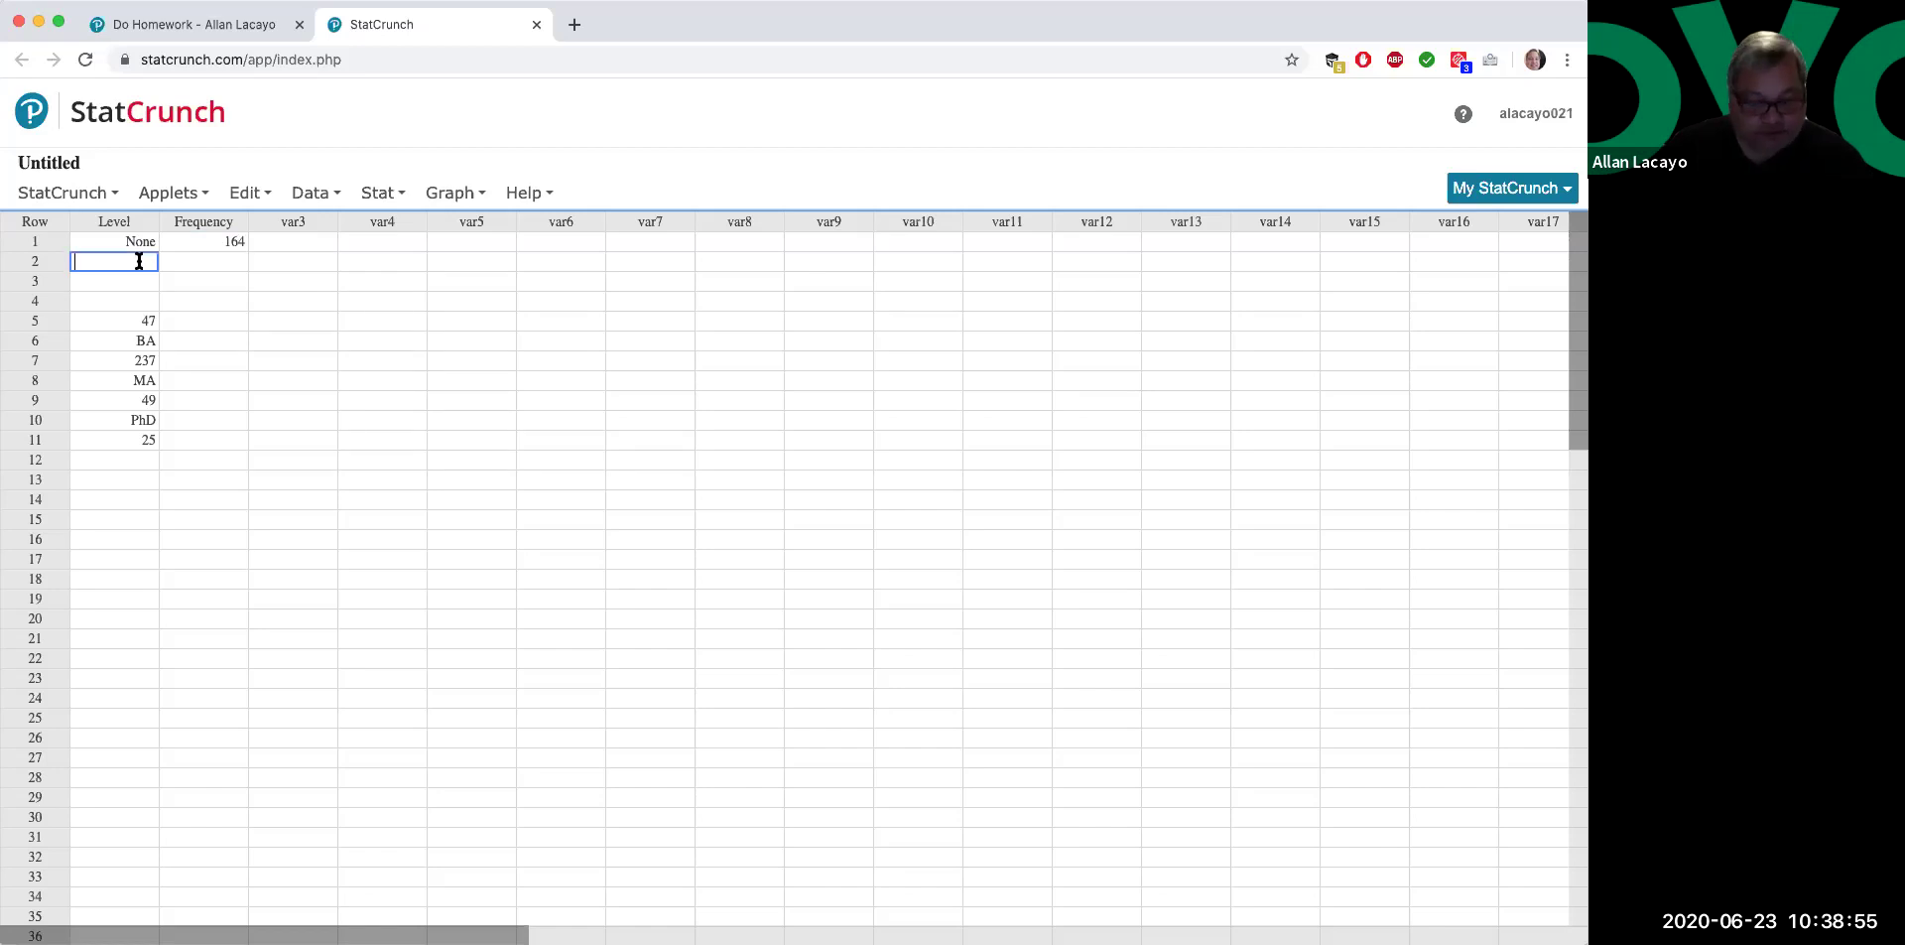
pyautogui.press('super+v')
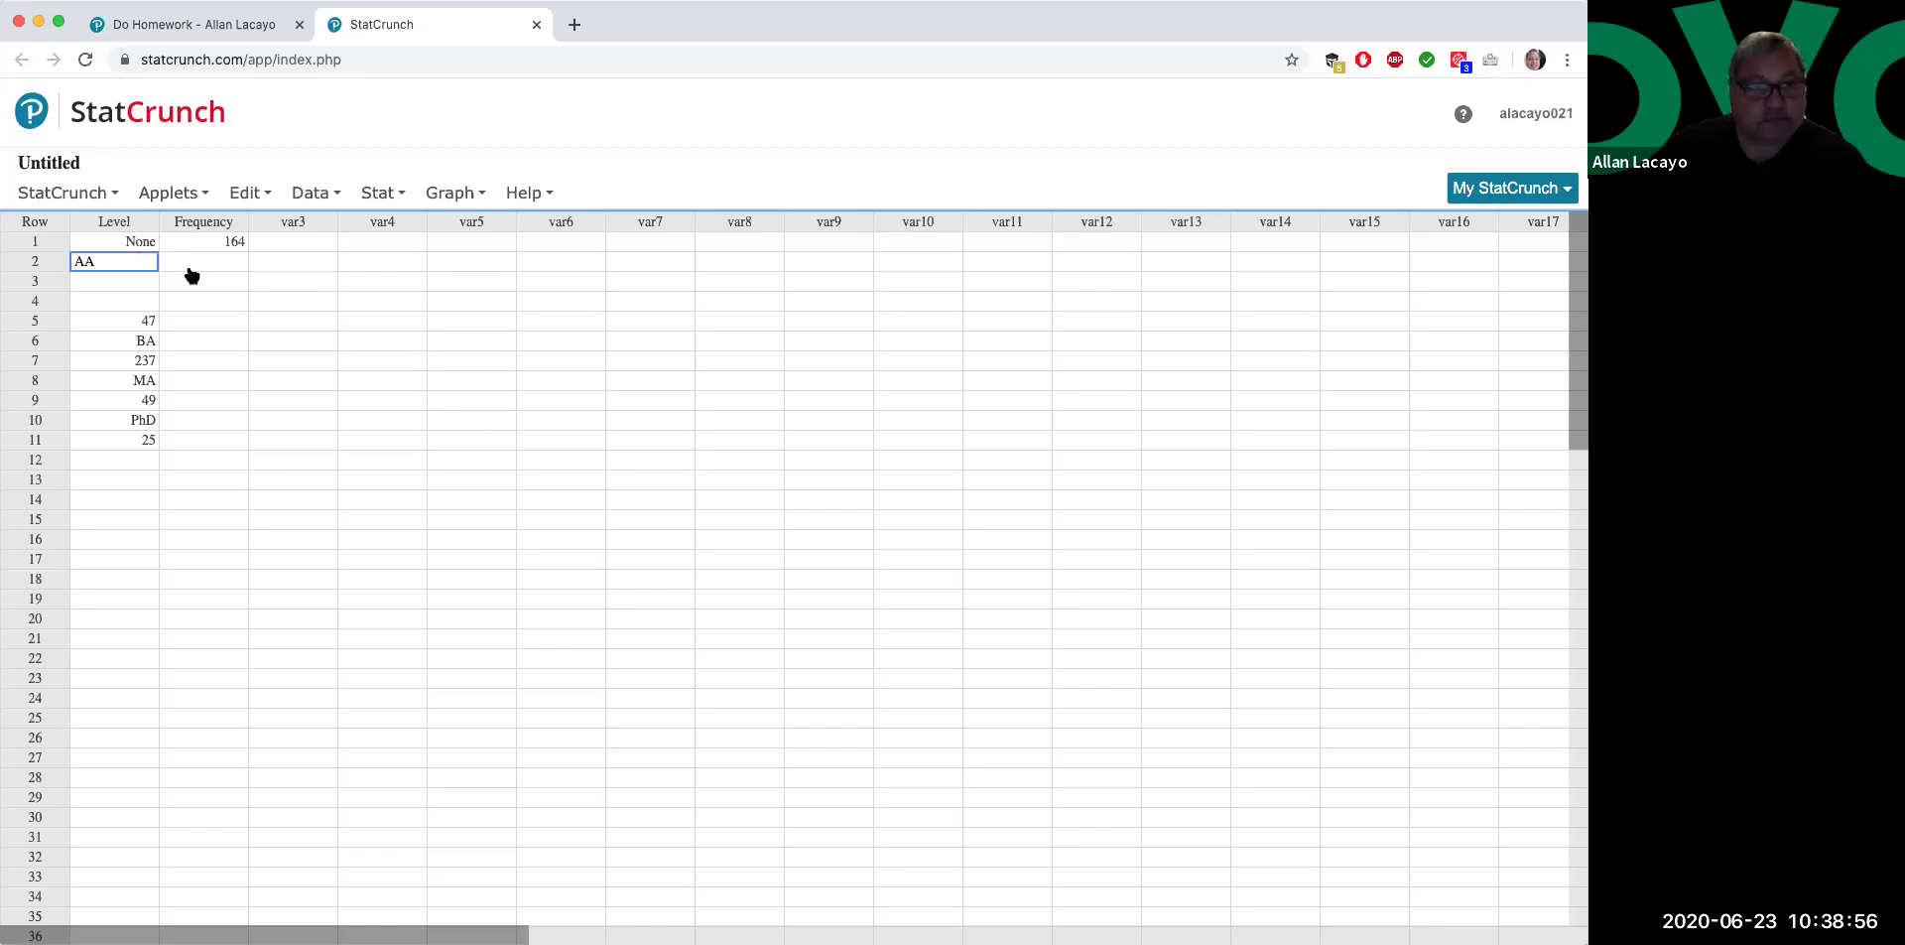
pyautogui.click(139, 321)
pyautogui.press('super+x')
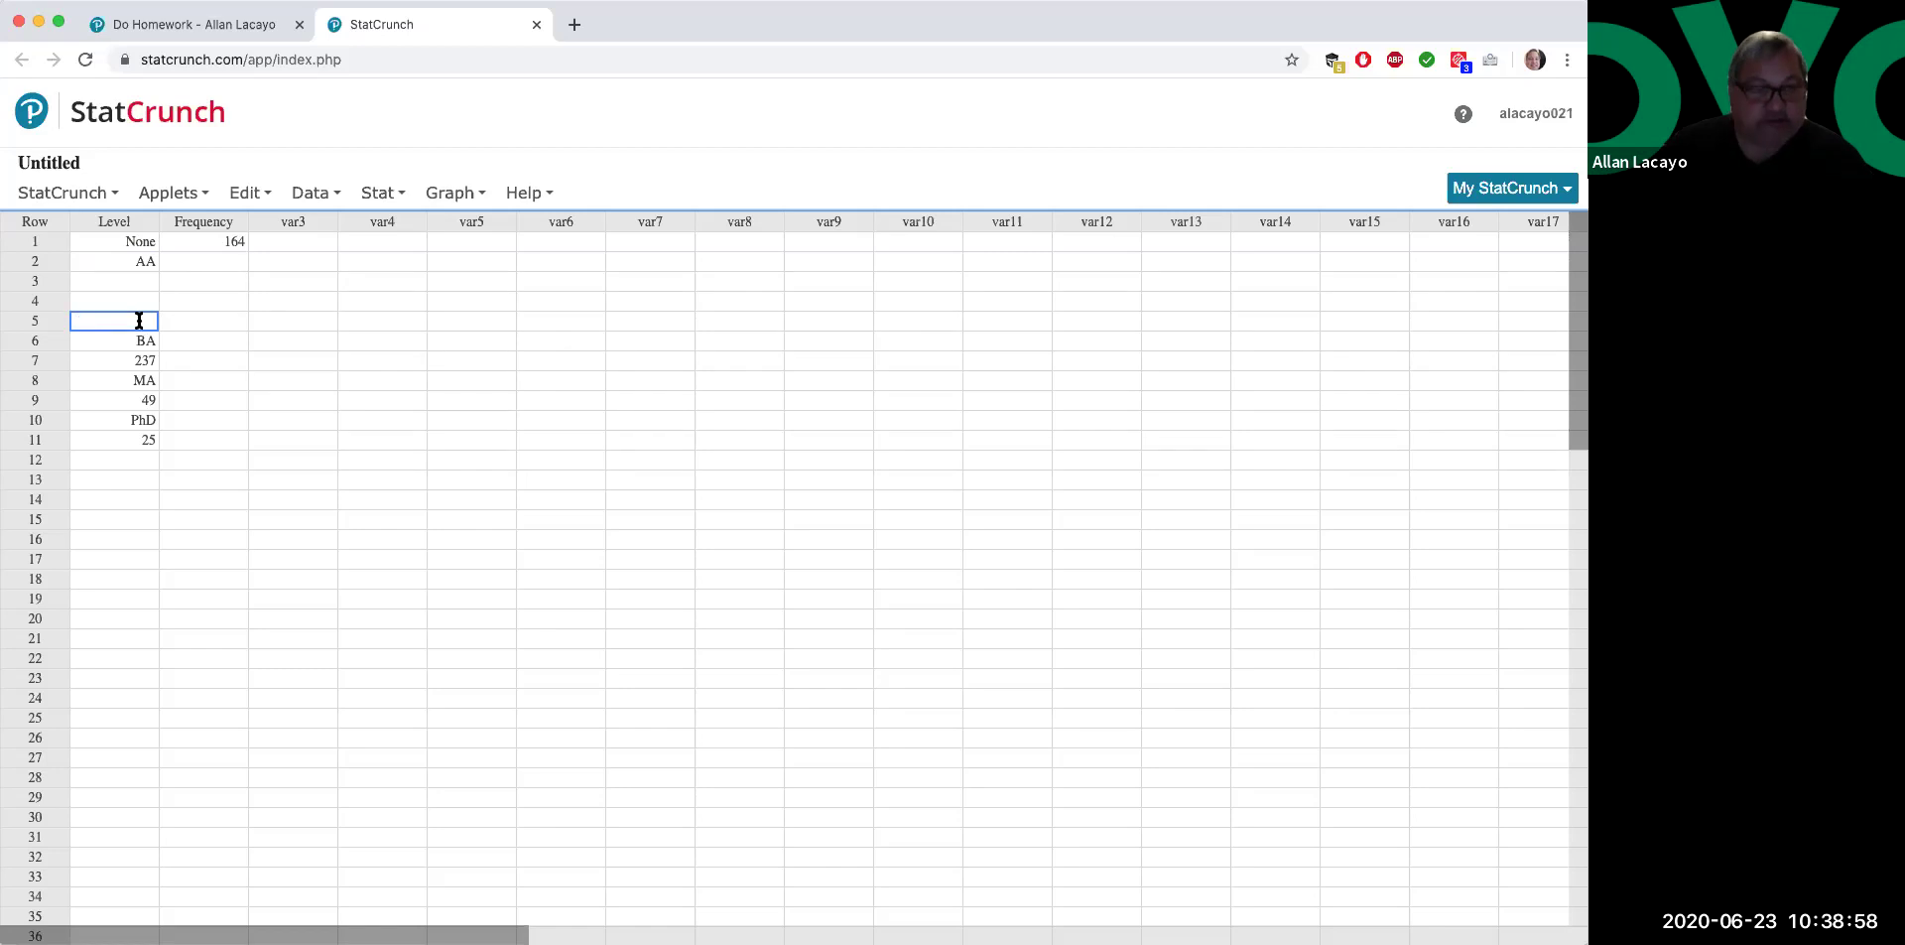
pyautogui.click(207, 260)
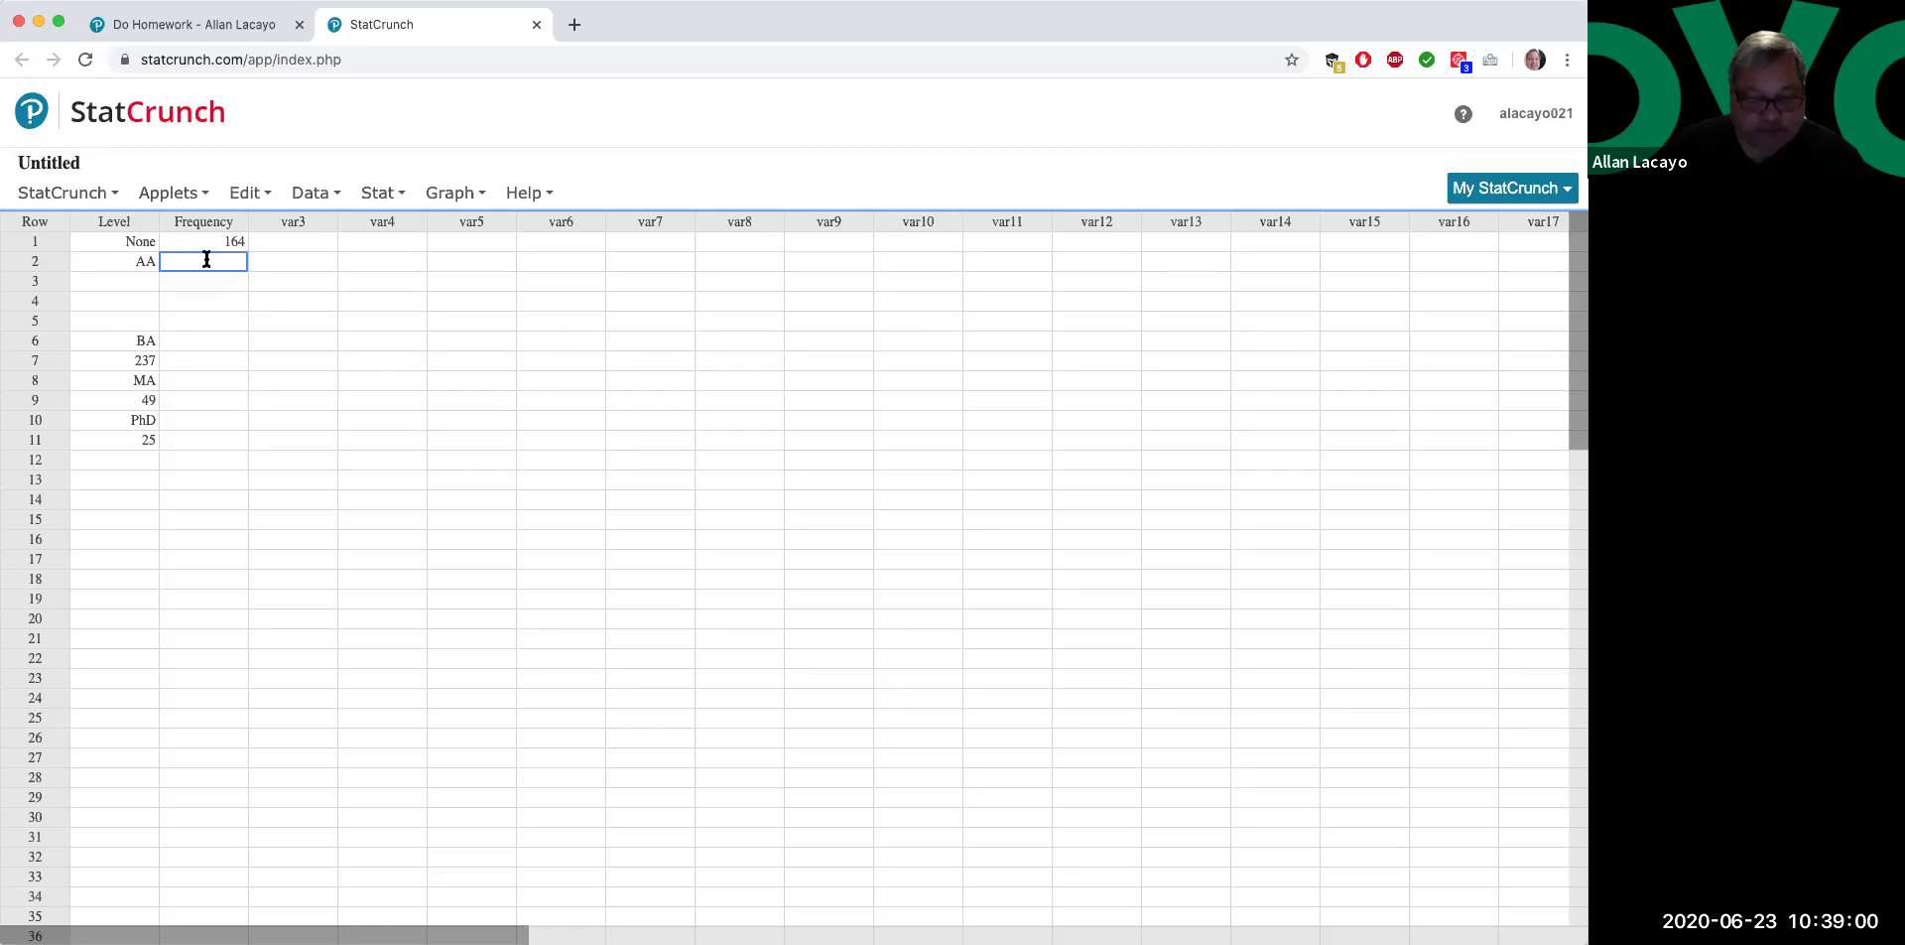
# - Move BA and 237 into row 3 of the Level and Frequency columns
pyautogui.click(141, 342)
pyautogui.press('super+x')
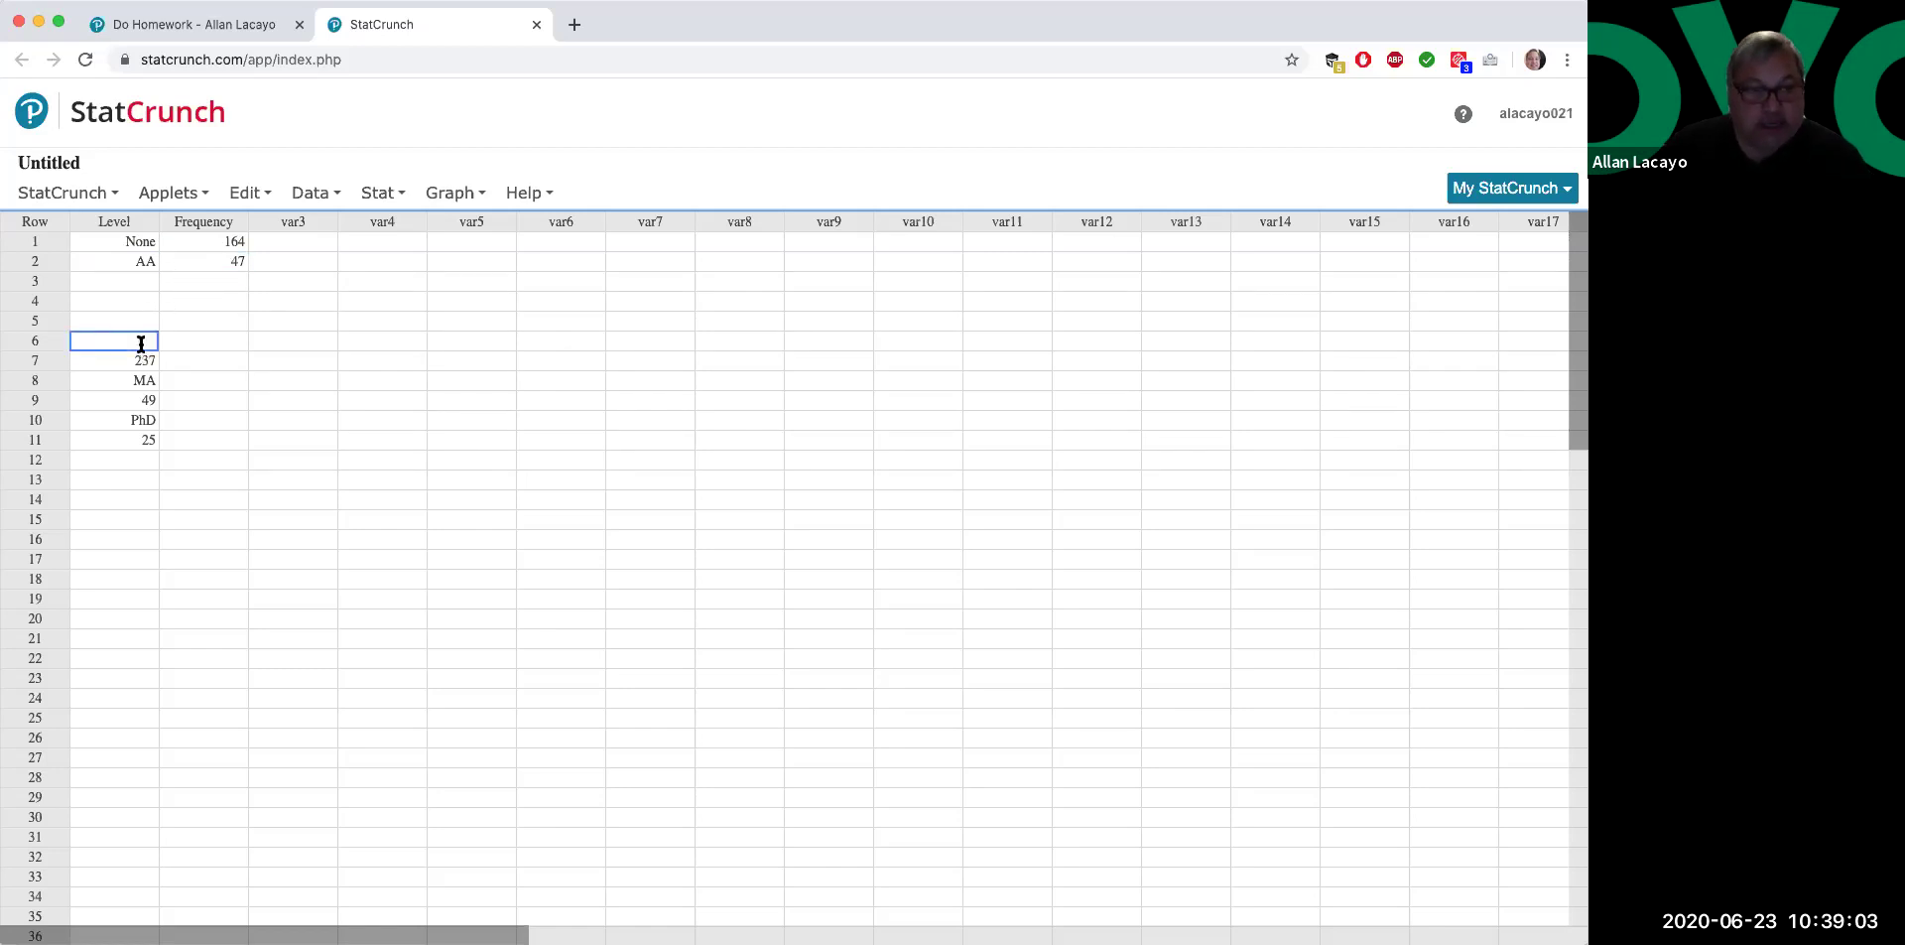
pyautogui.click(143, 283)
pyautogui.press('super+v')
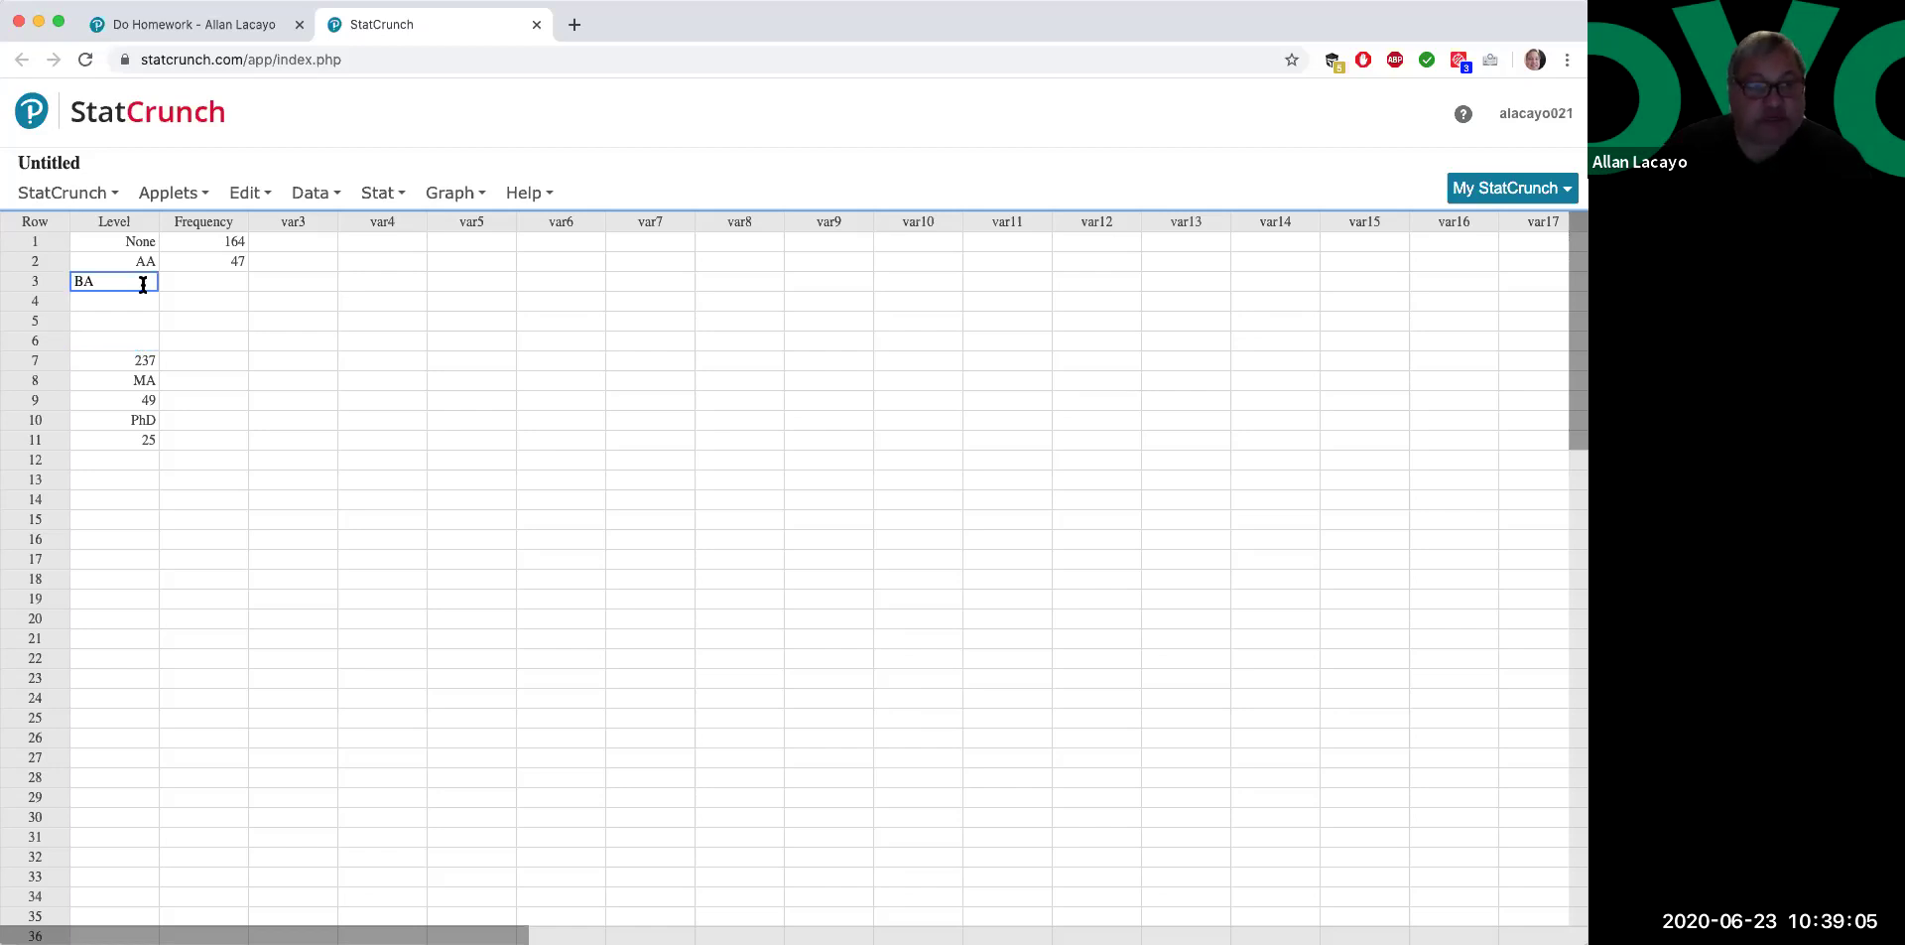
pyautogui.click(133, 359)
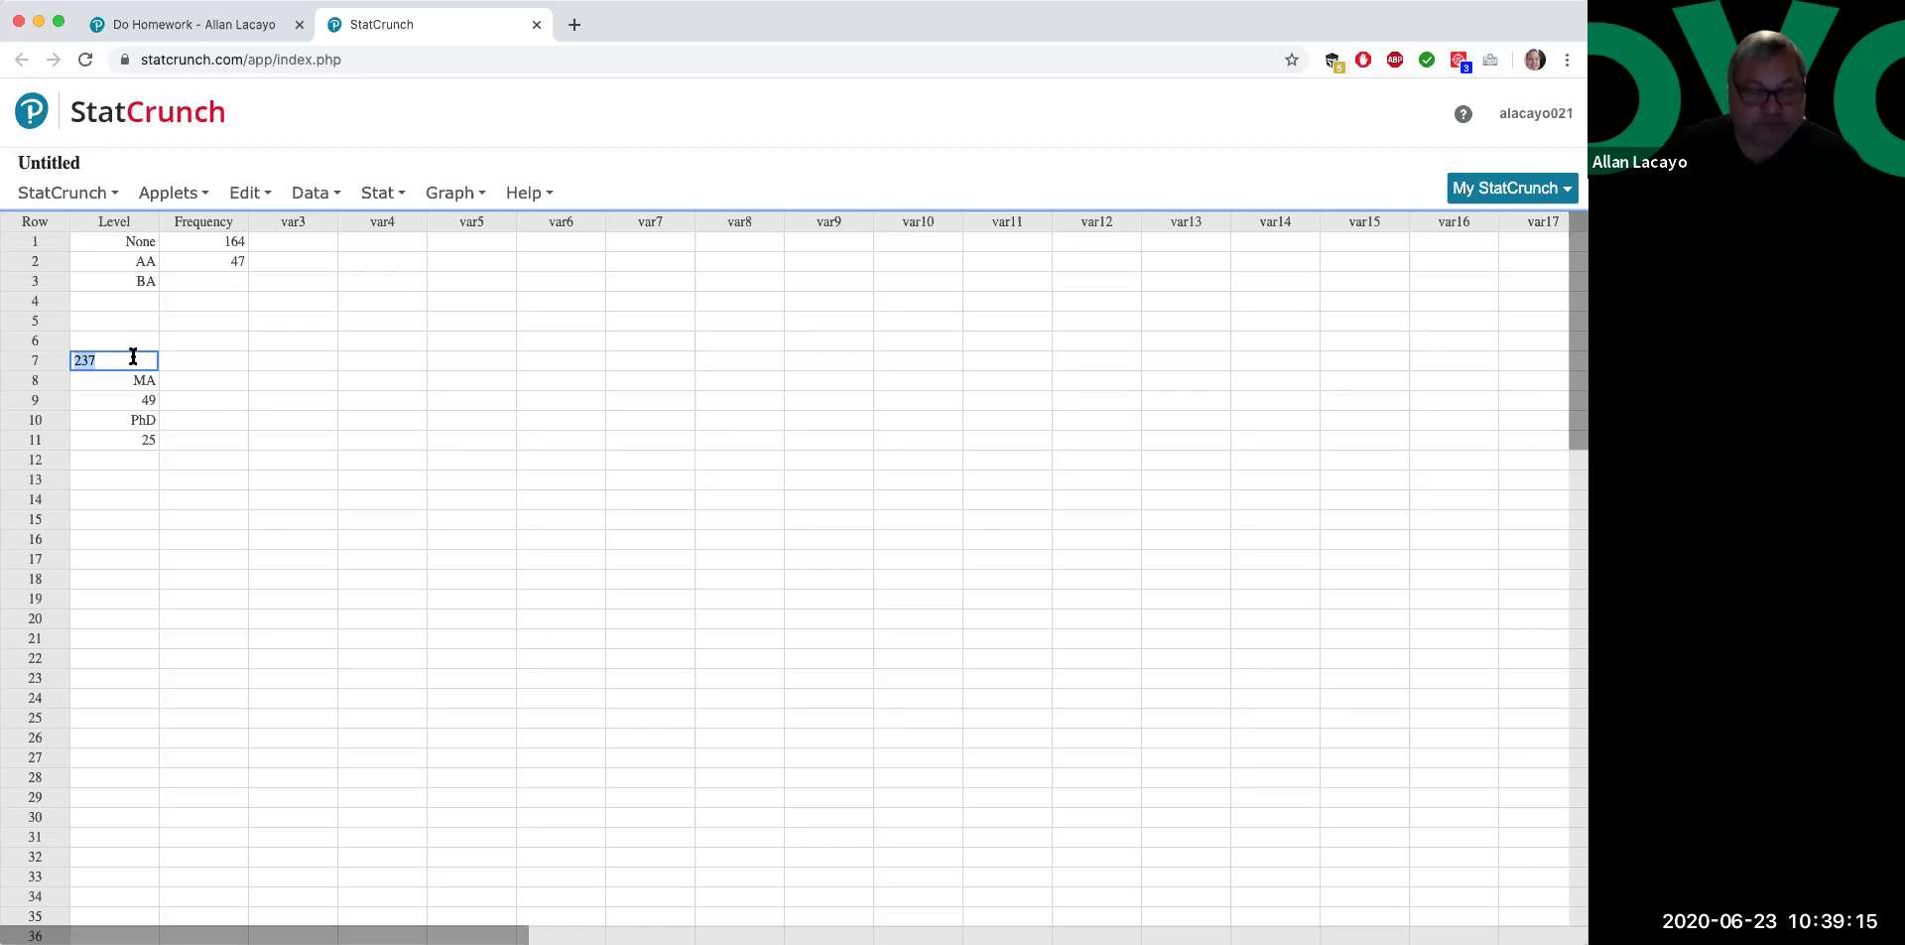
pyautogui.hotkey('ctrl', 'x')
pyautogui.click(216, 279)
pyautogui.hotkey('ctrl', 'v')
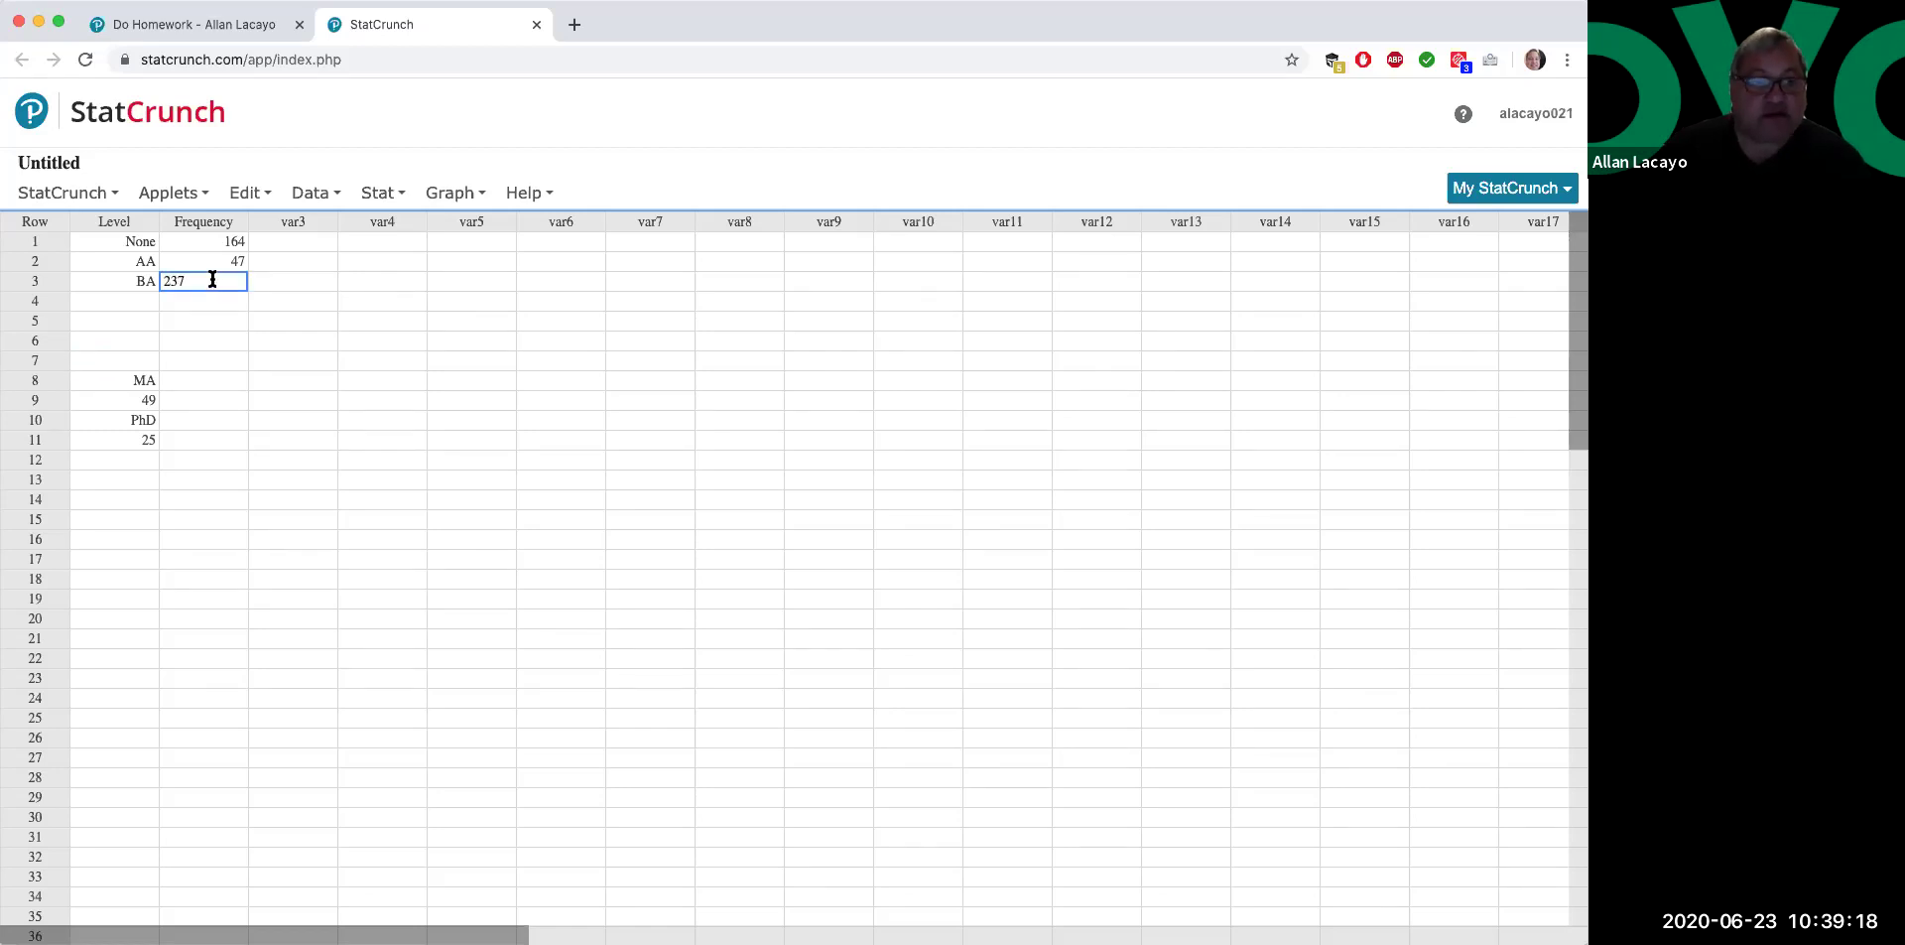
# - Move MA and 49 into row 4 of the Level and Frequency columns
pyautogui.click(129, 381)
pyautogui.hotkey('ctrl', 'x')
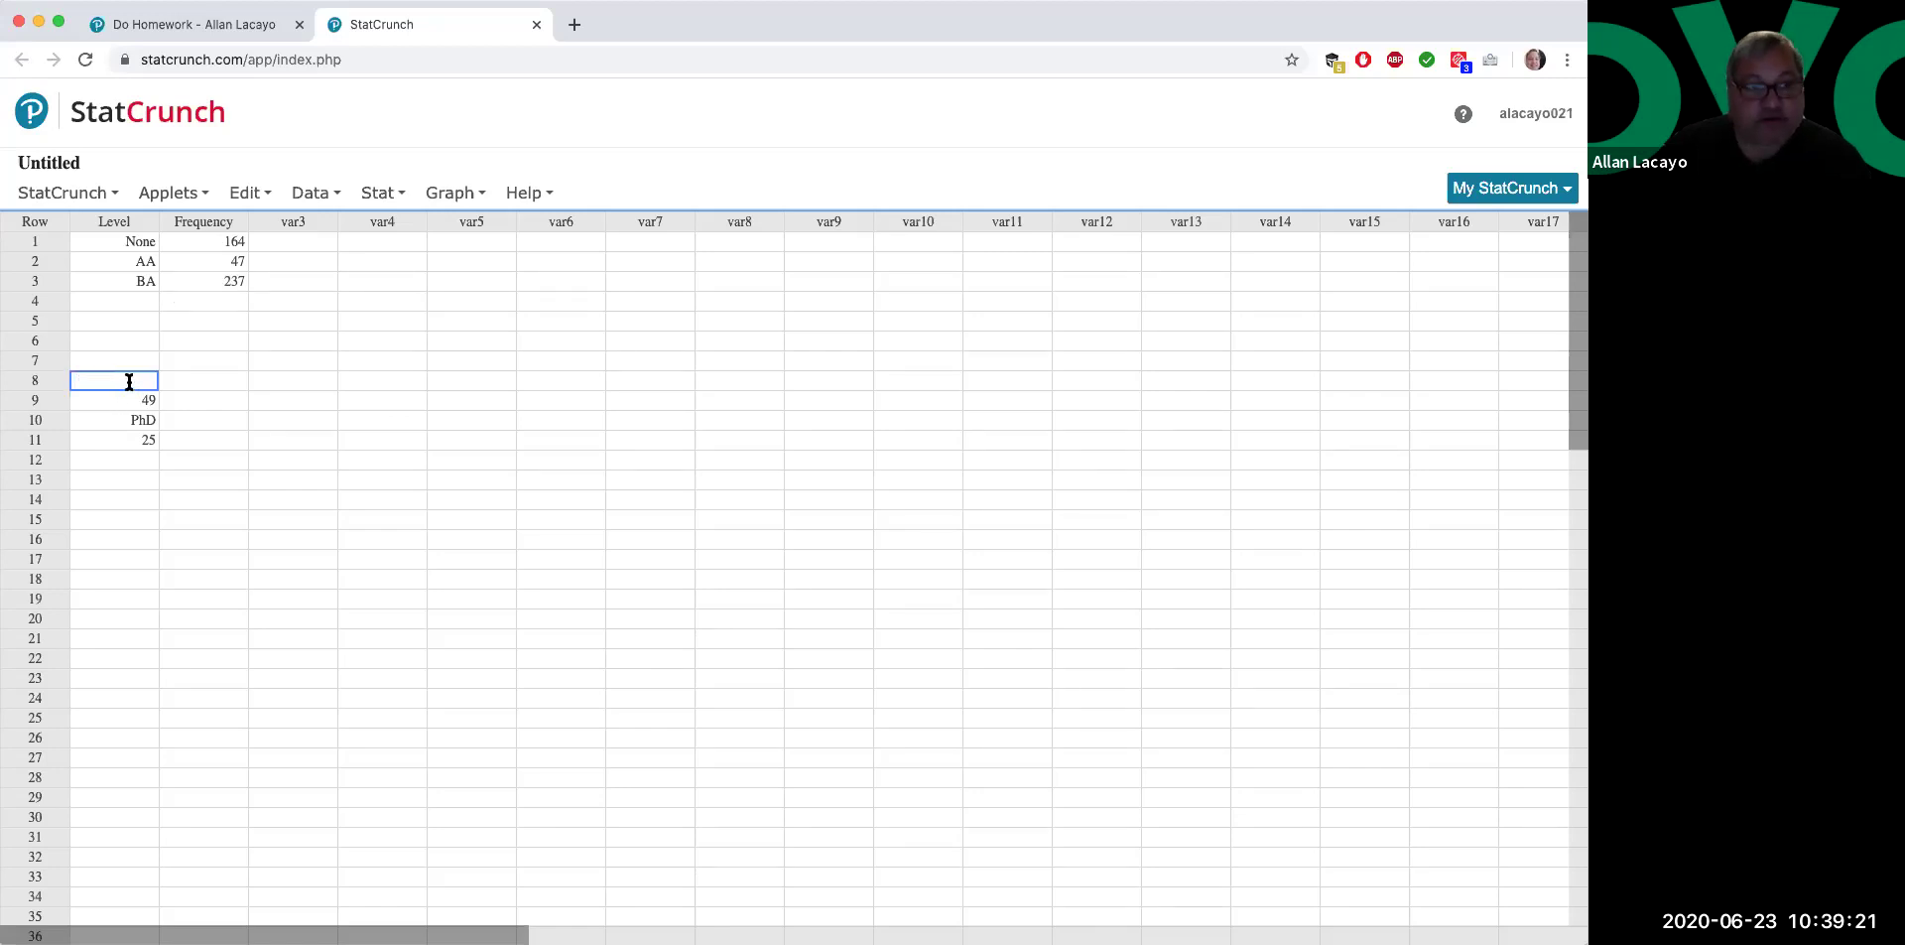
pyautogui.click(137, 300)
pyautogui.hotkey('ctrl', 'v')
pyautogui.click(146, 401)
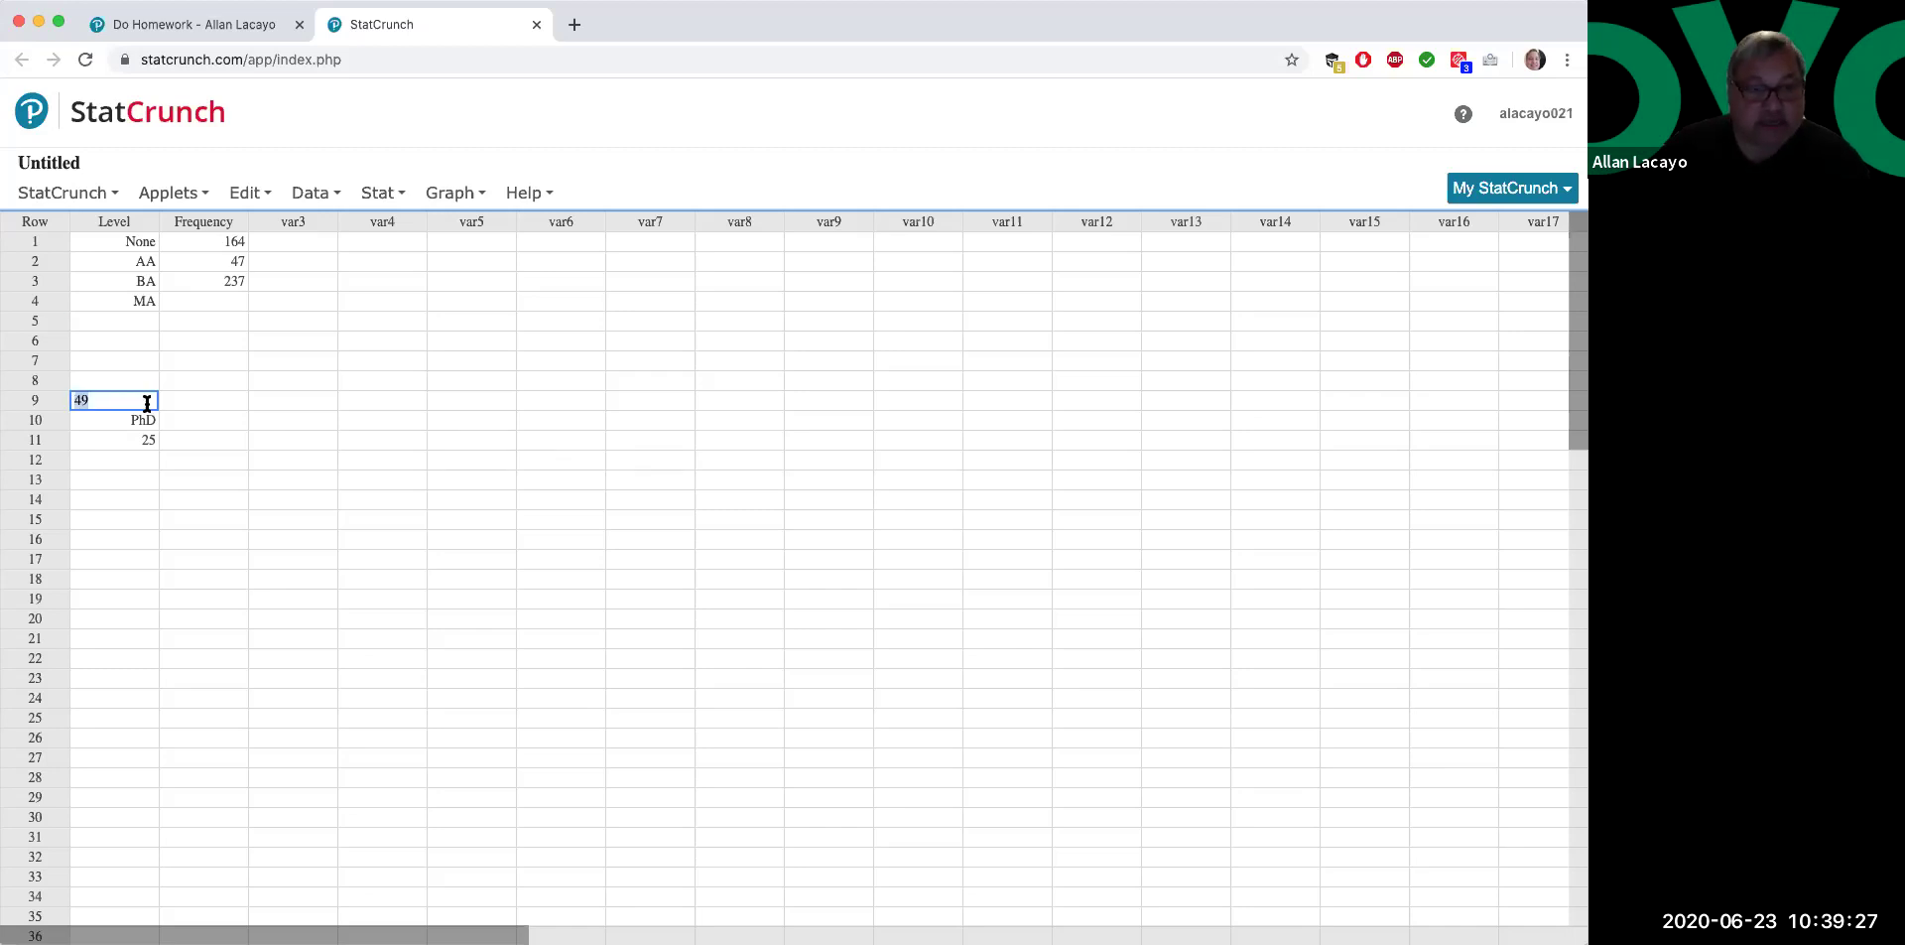
pyautogui.hotkey('ctrl', 'x')
pyautogui.click(213, 300)
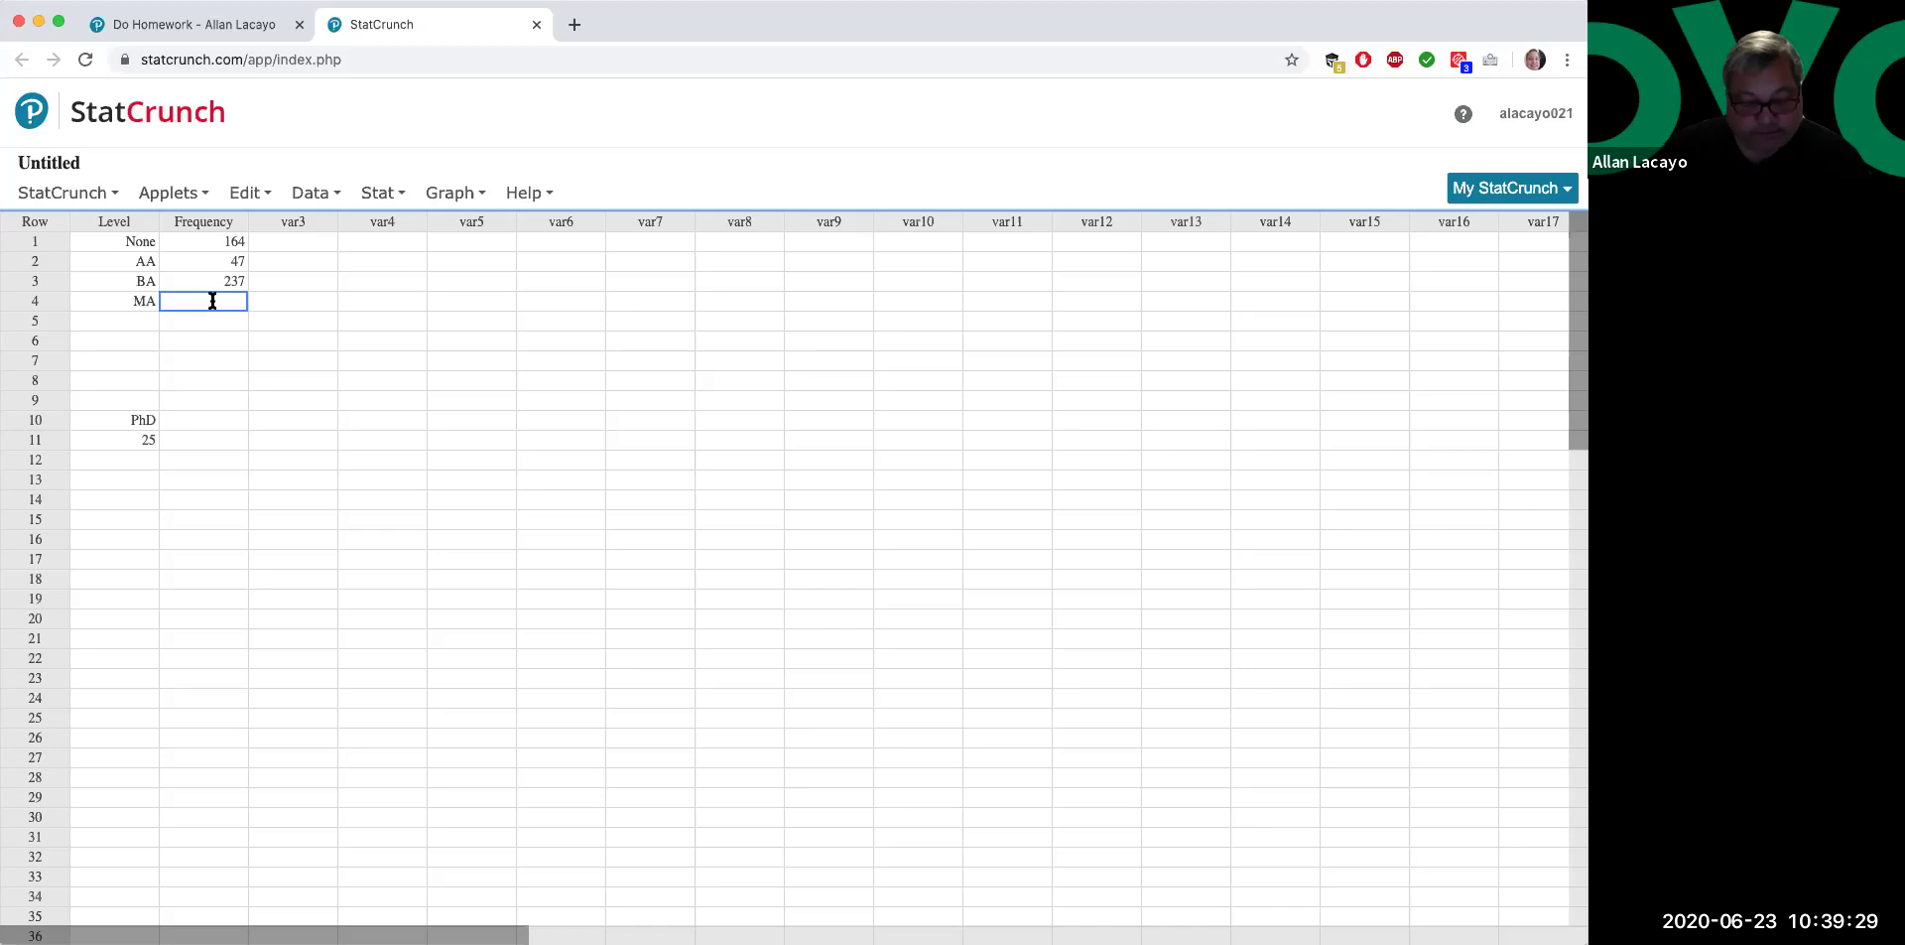
pyautogui.hotkey('ctrl', 'v')
# - Move PhD and 25 into row 5 of the Level and Frequency columns
pyautogui.click(139, 418)
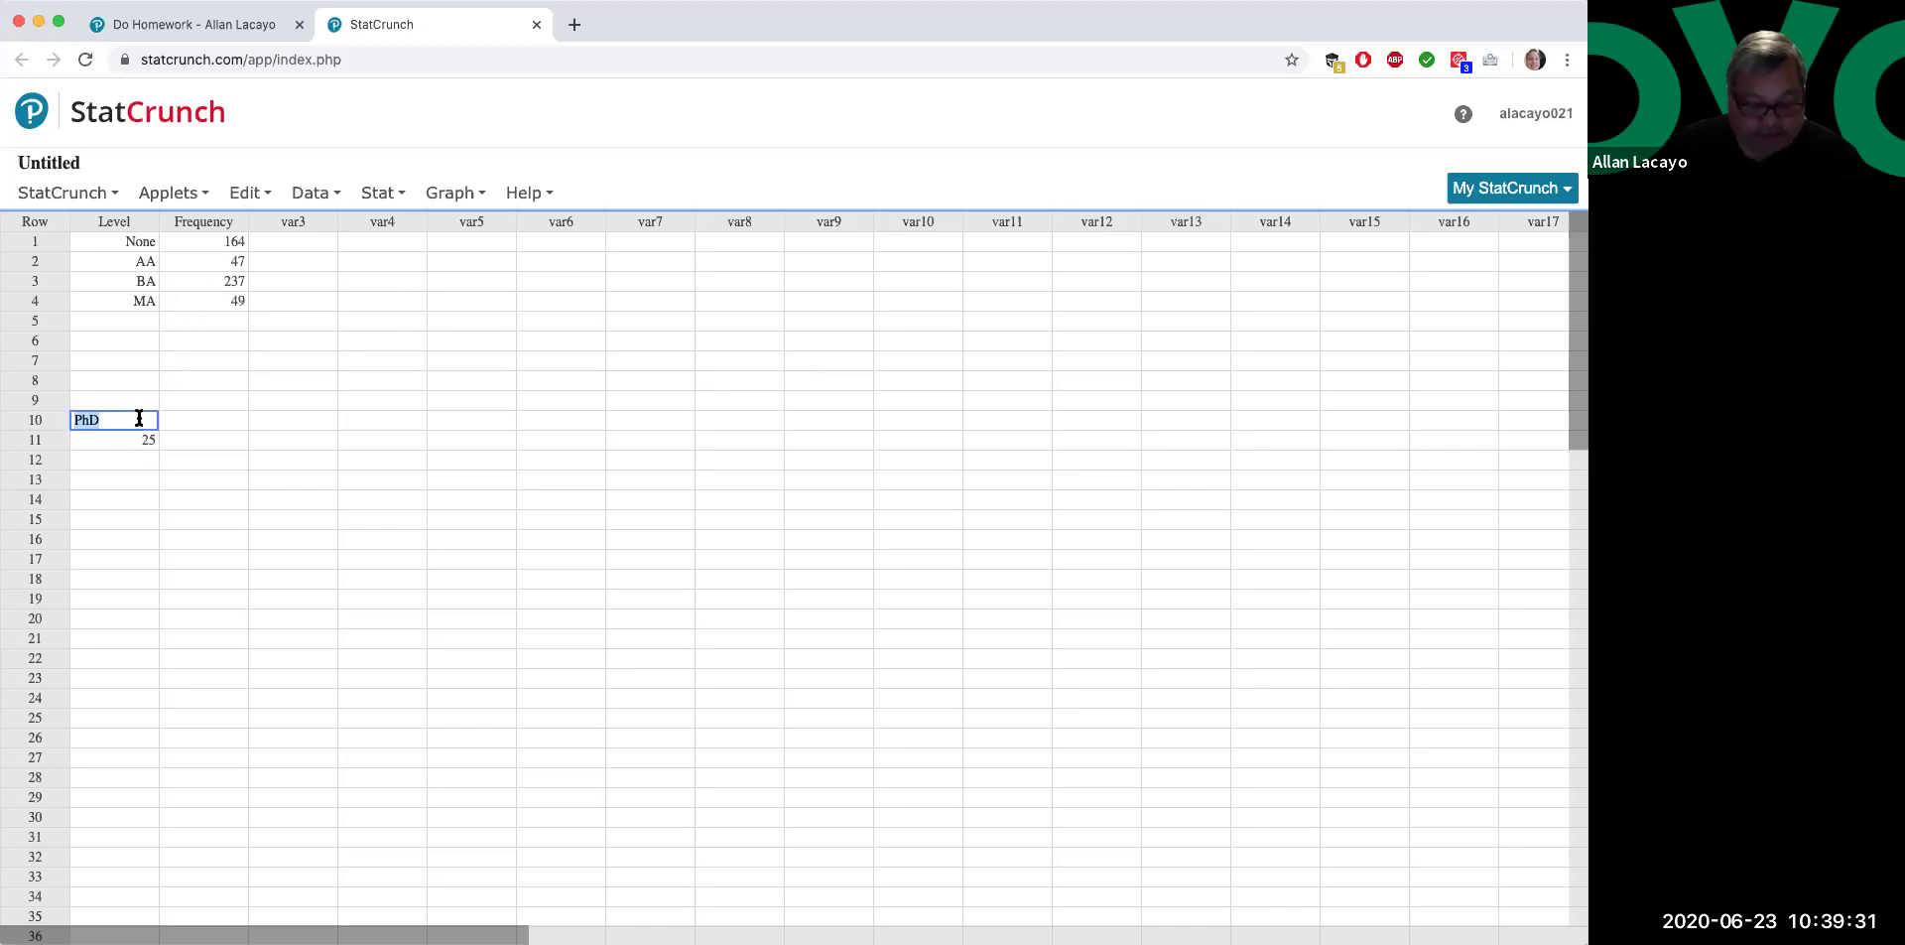
pyautogui.hotkey('ctrl', 'x')
pyautogui.click(127, 321)
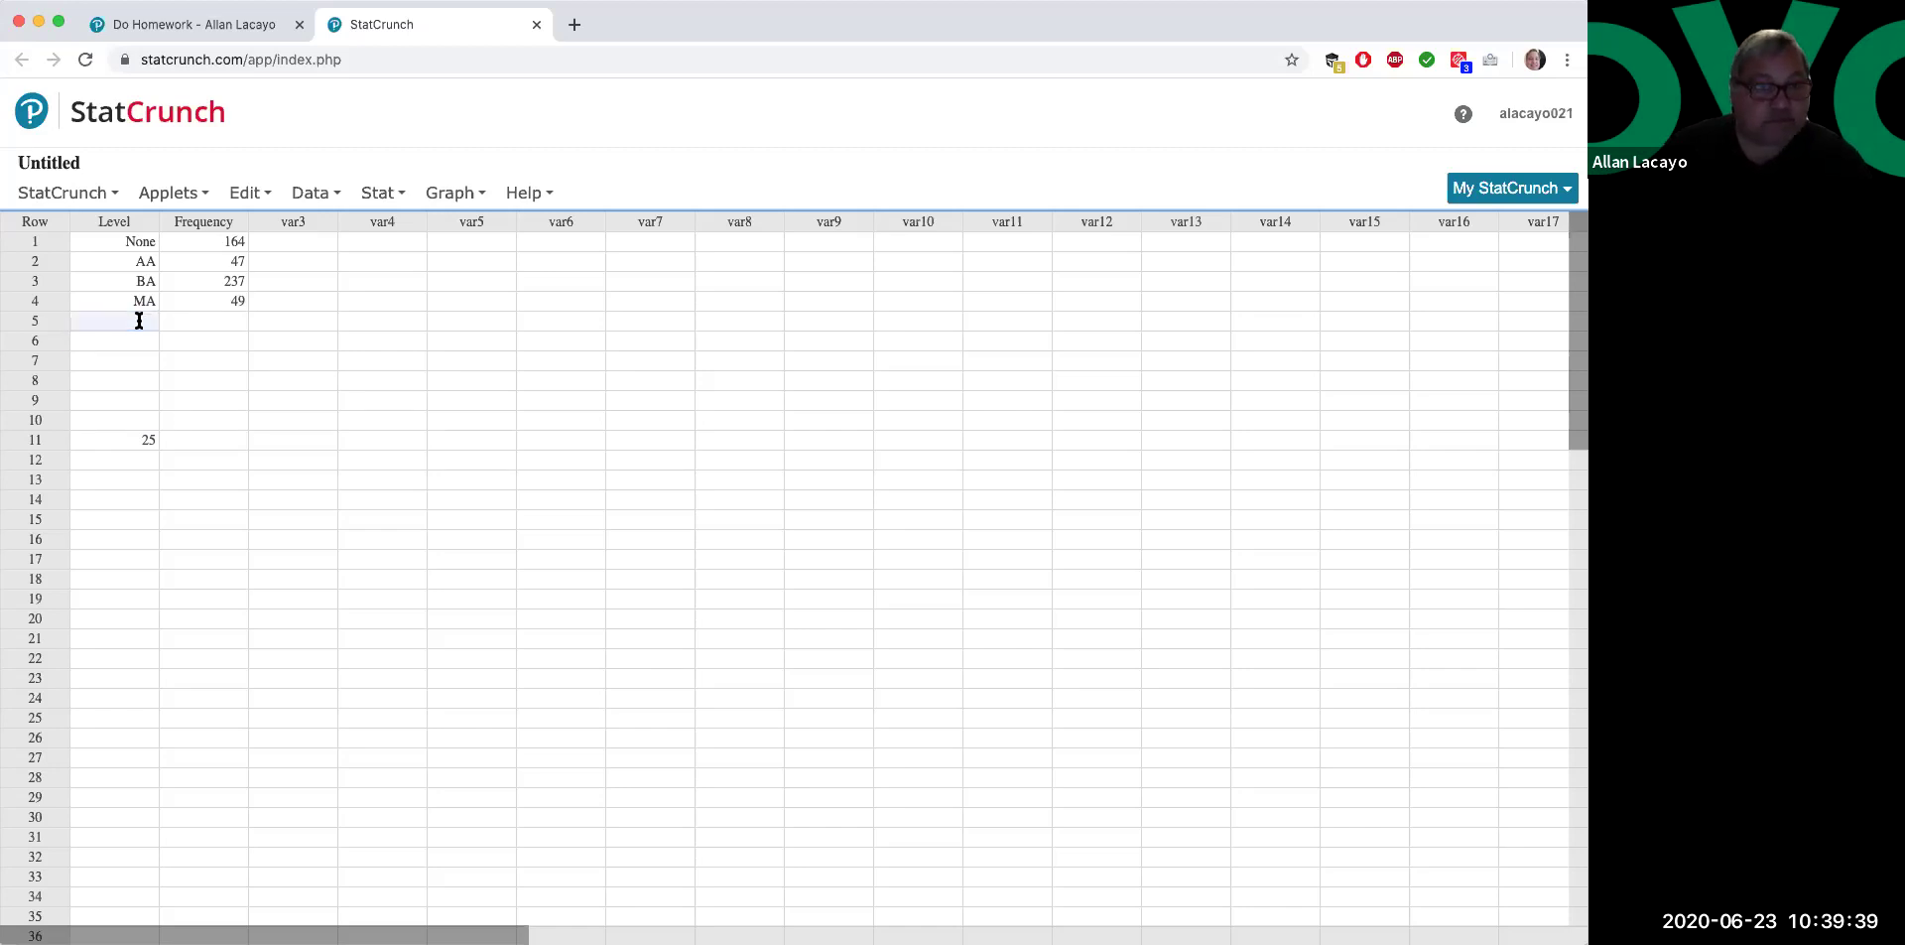
pyautogui.hotkey('ctrl', 'z')
pyautogui.hotkey('ctrl', 'x')
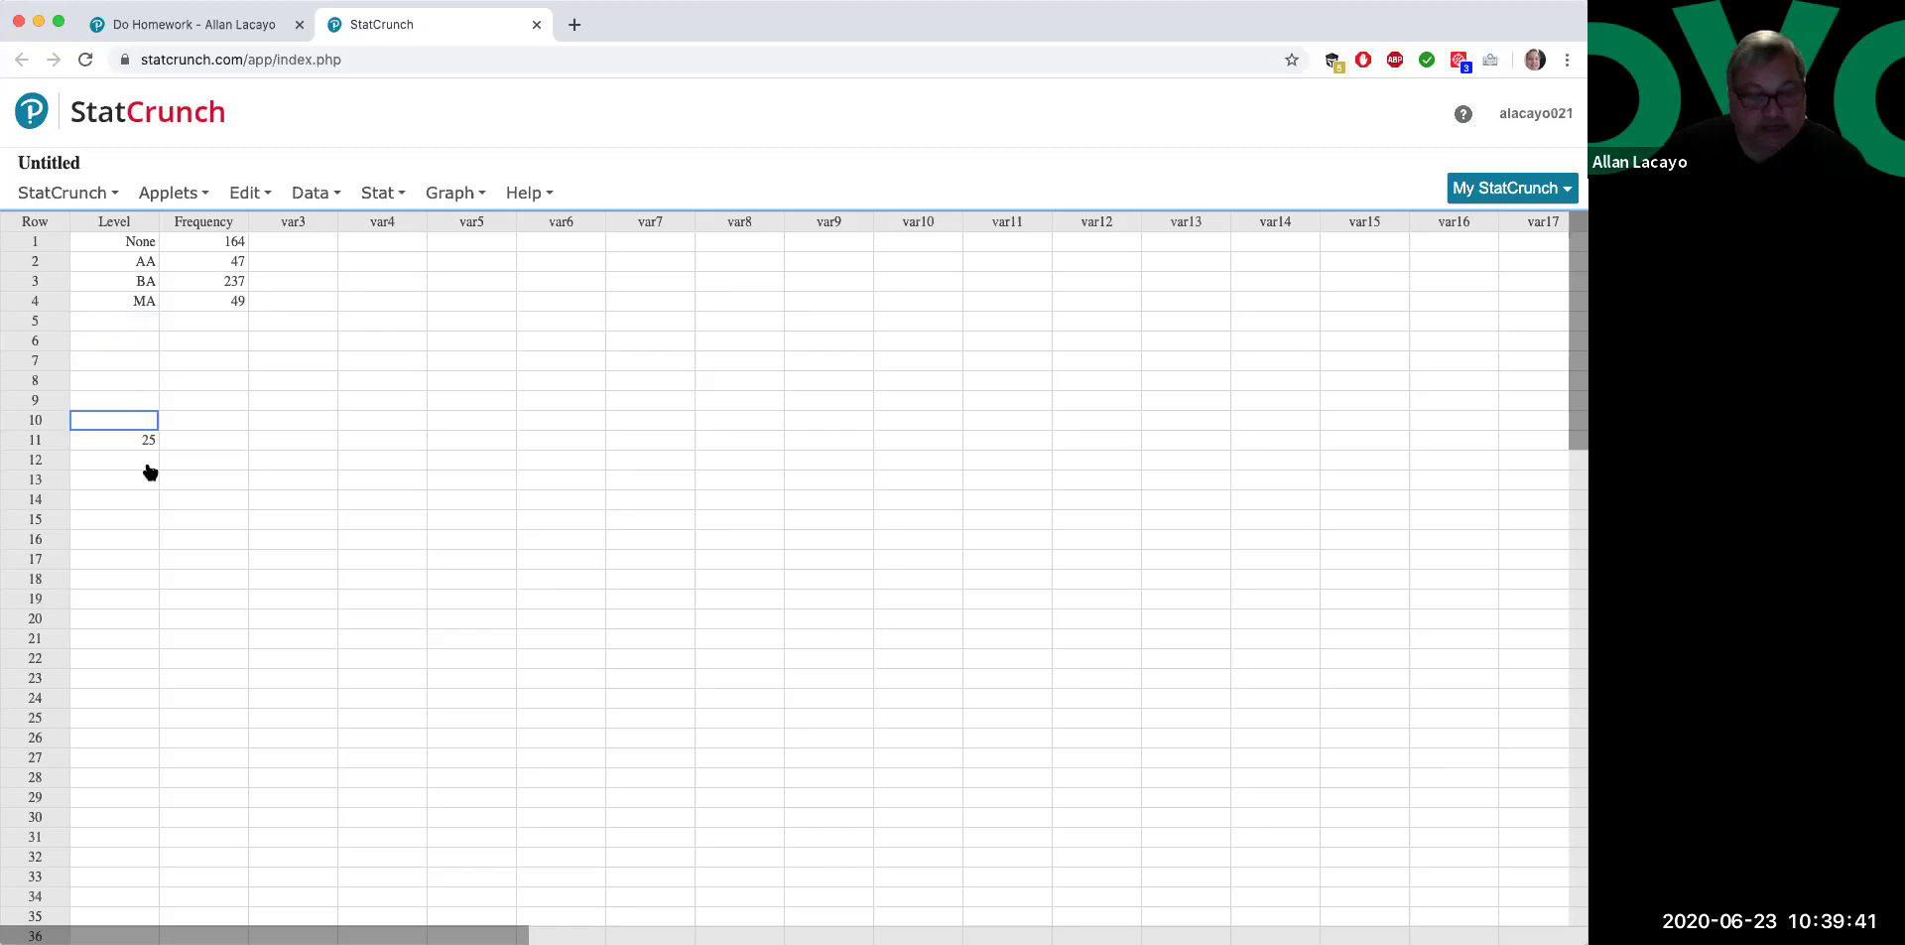
pyautogui.click(127, 319)
pyautogui.hotkey('ctrl', 'v')
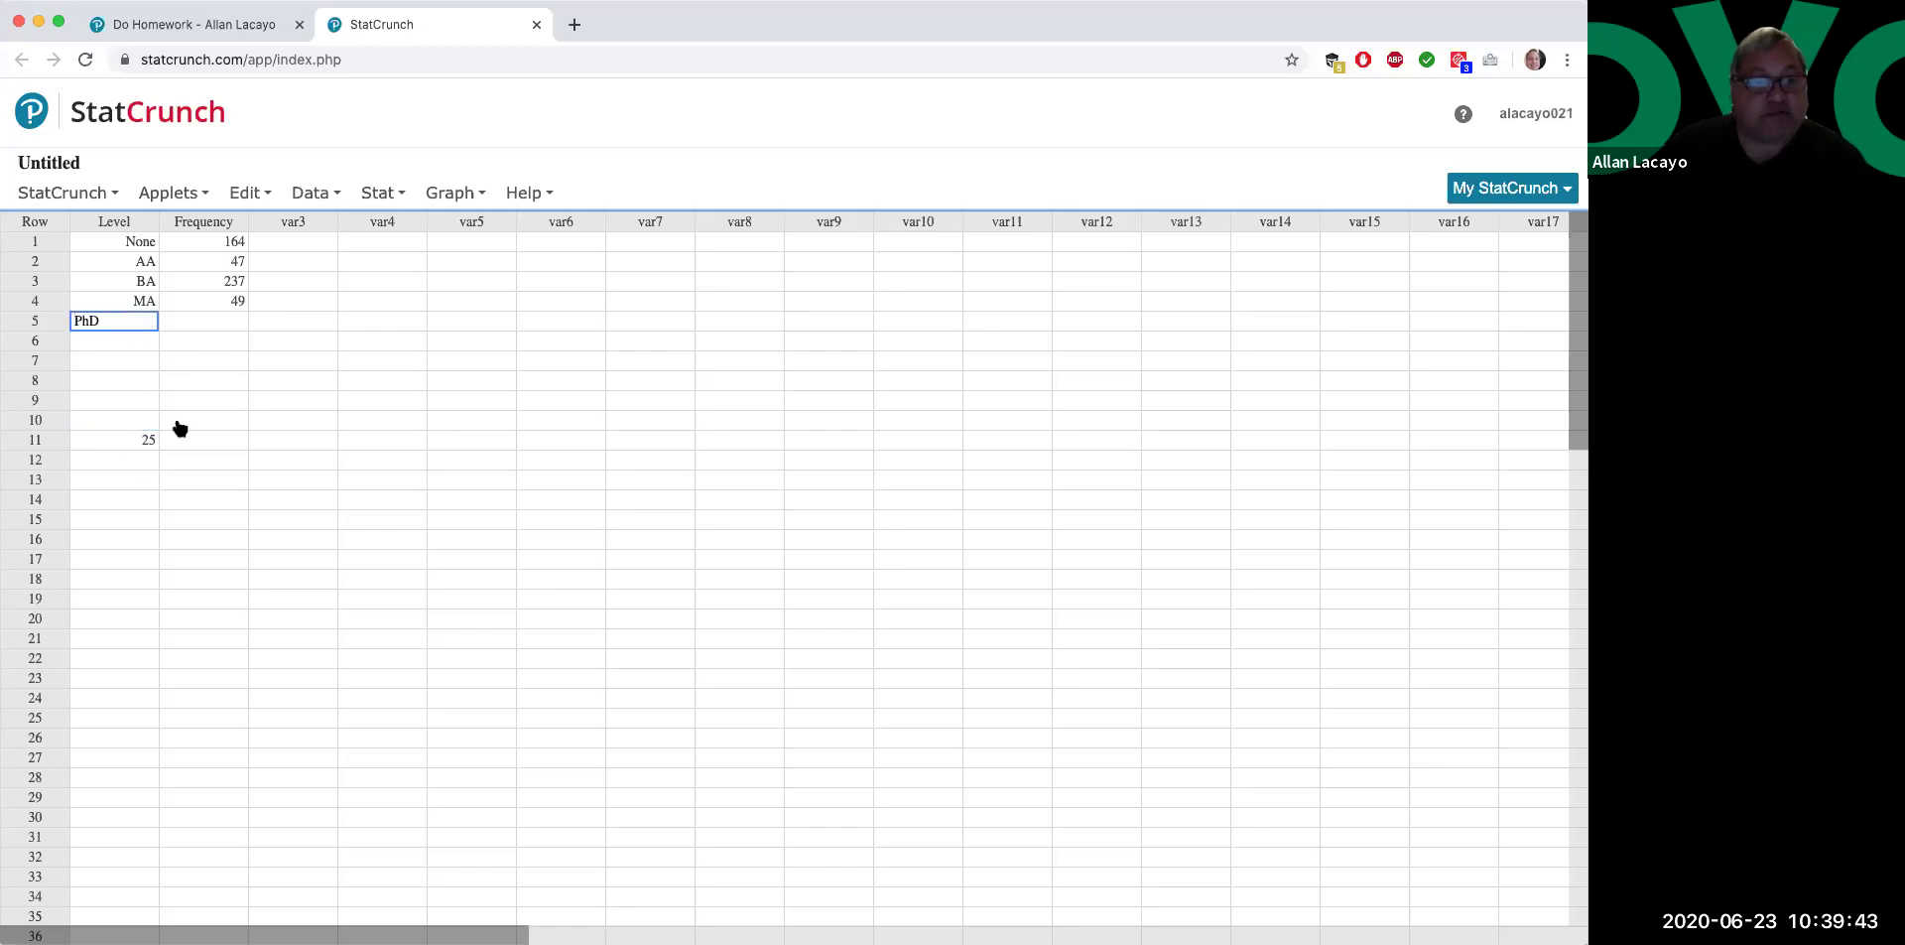
pyautogui.click(141, 439)
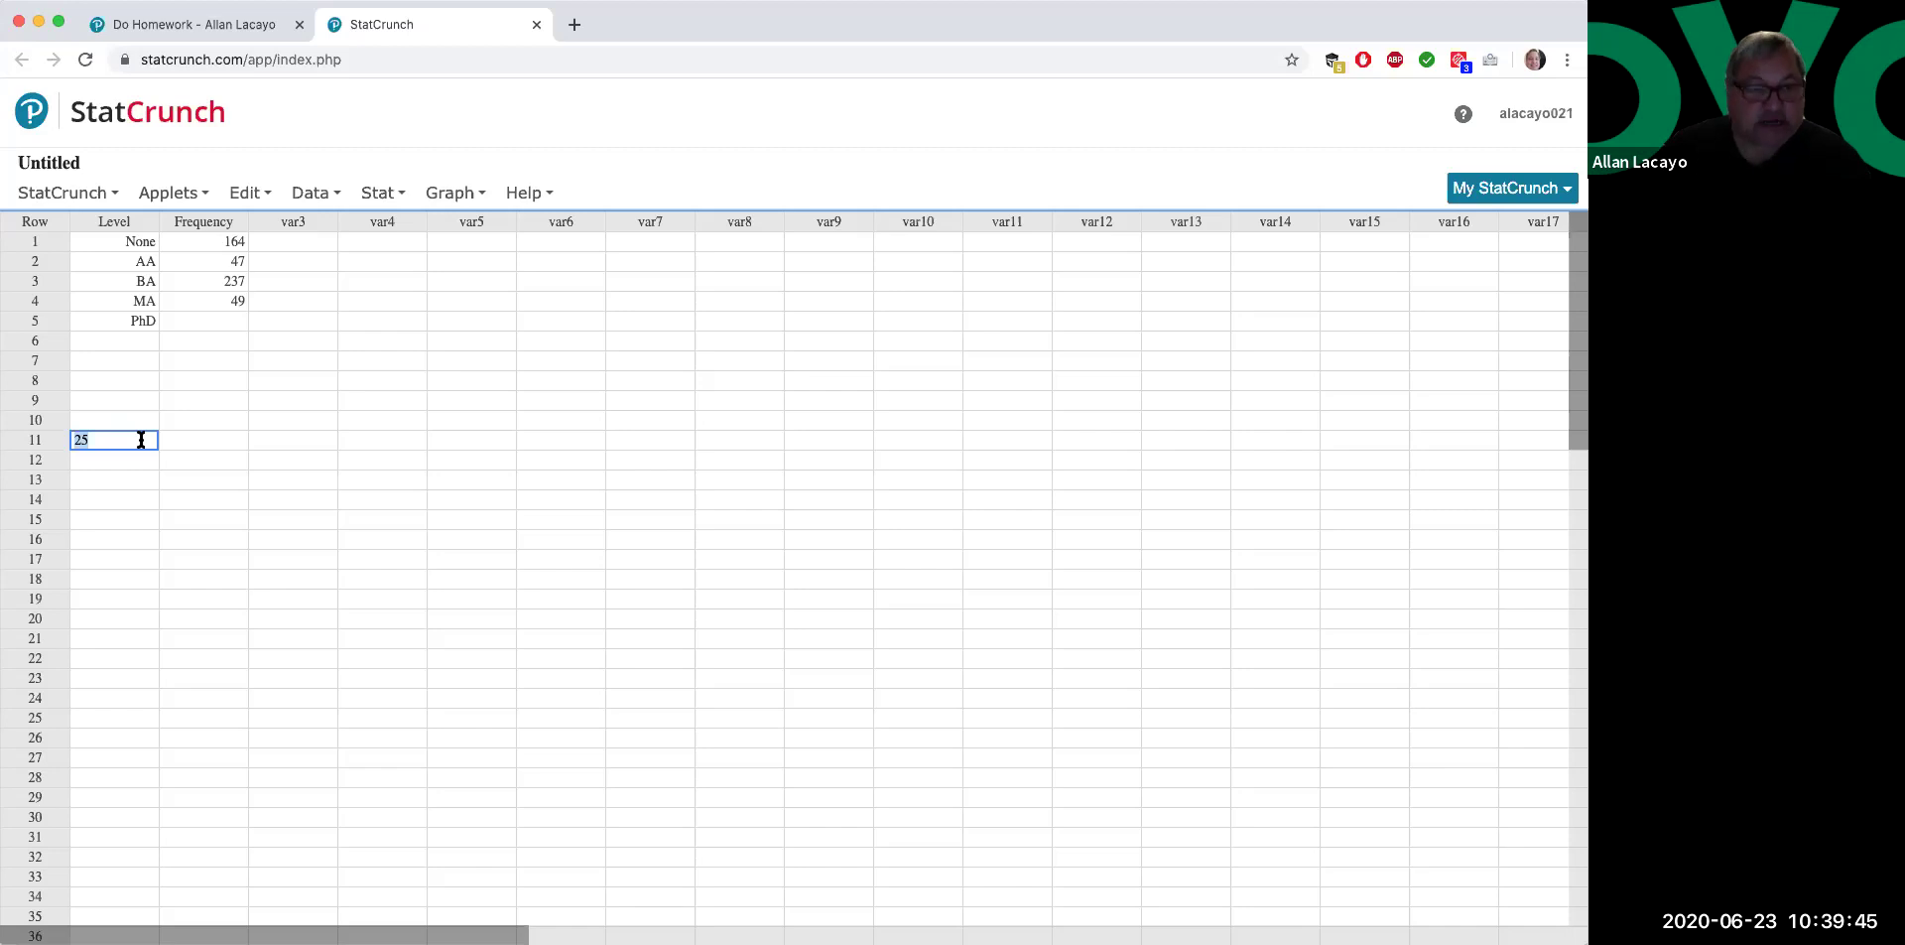
pyautogui.hotkey('ctrl', 'x')
pyautogui.click(239, 322)
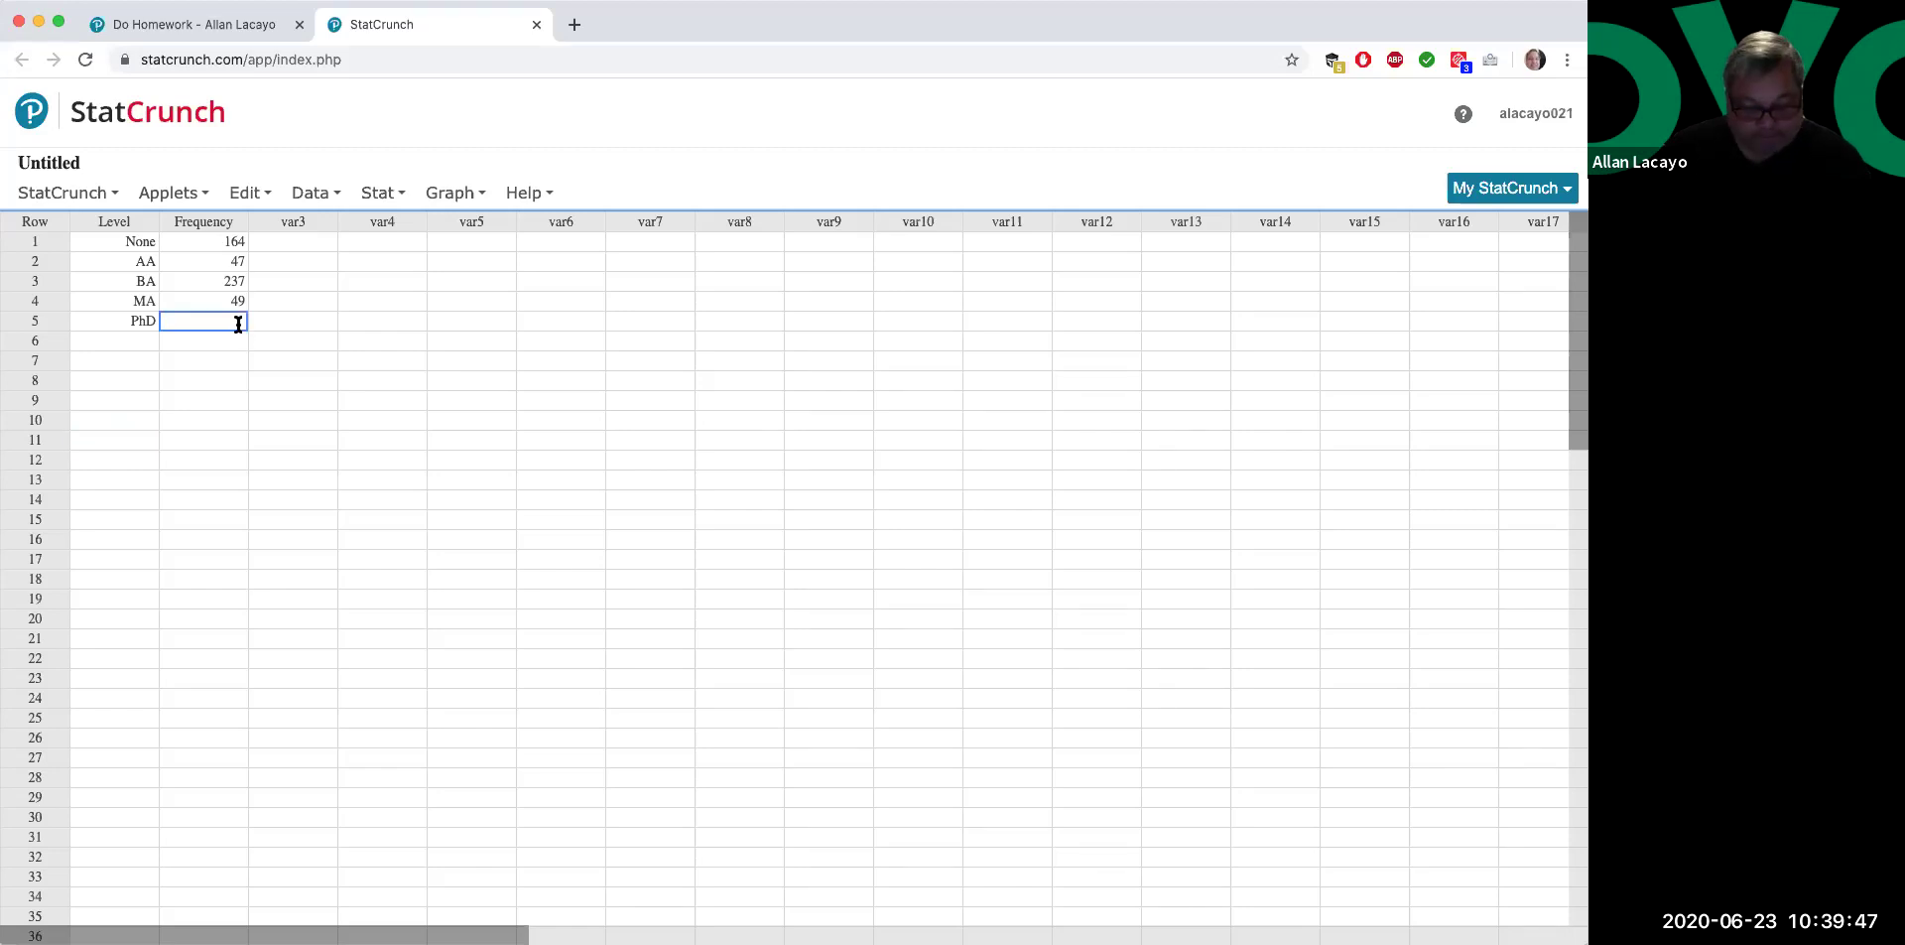
pyautogui.hotkey('ctrl', 'v')
pyautogui.click(361, 392)
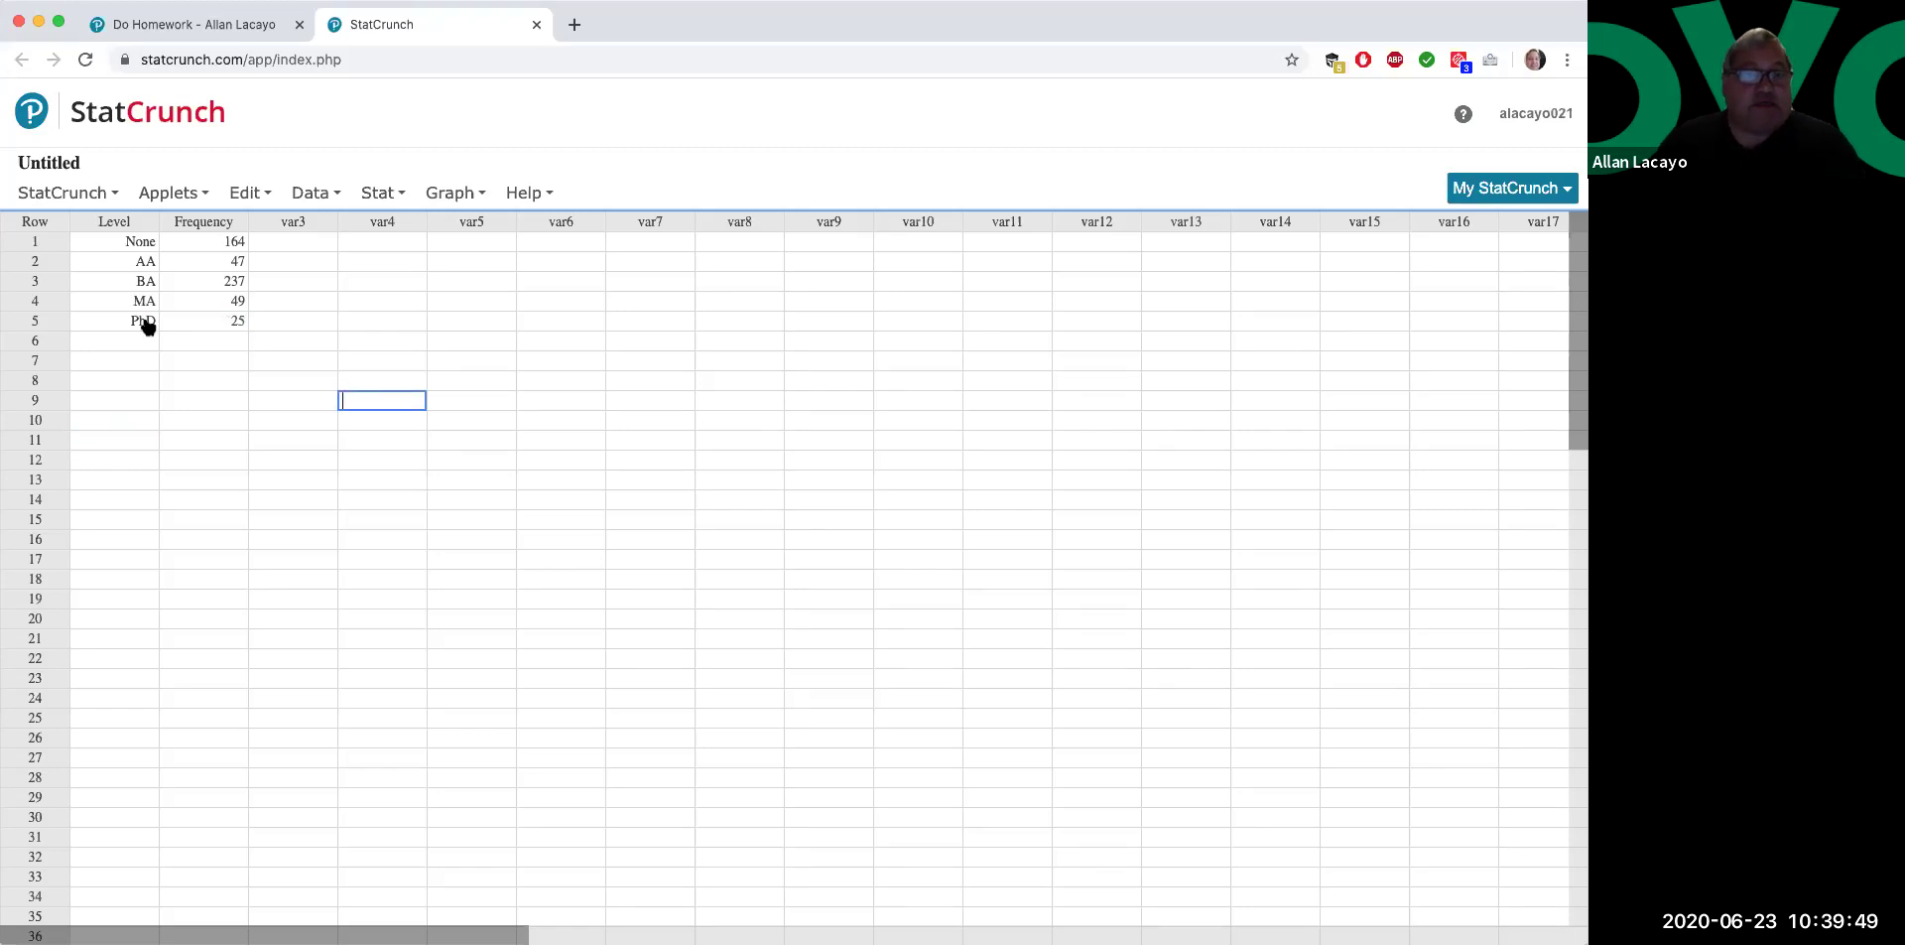
pyautogui.click(117, 220)
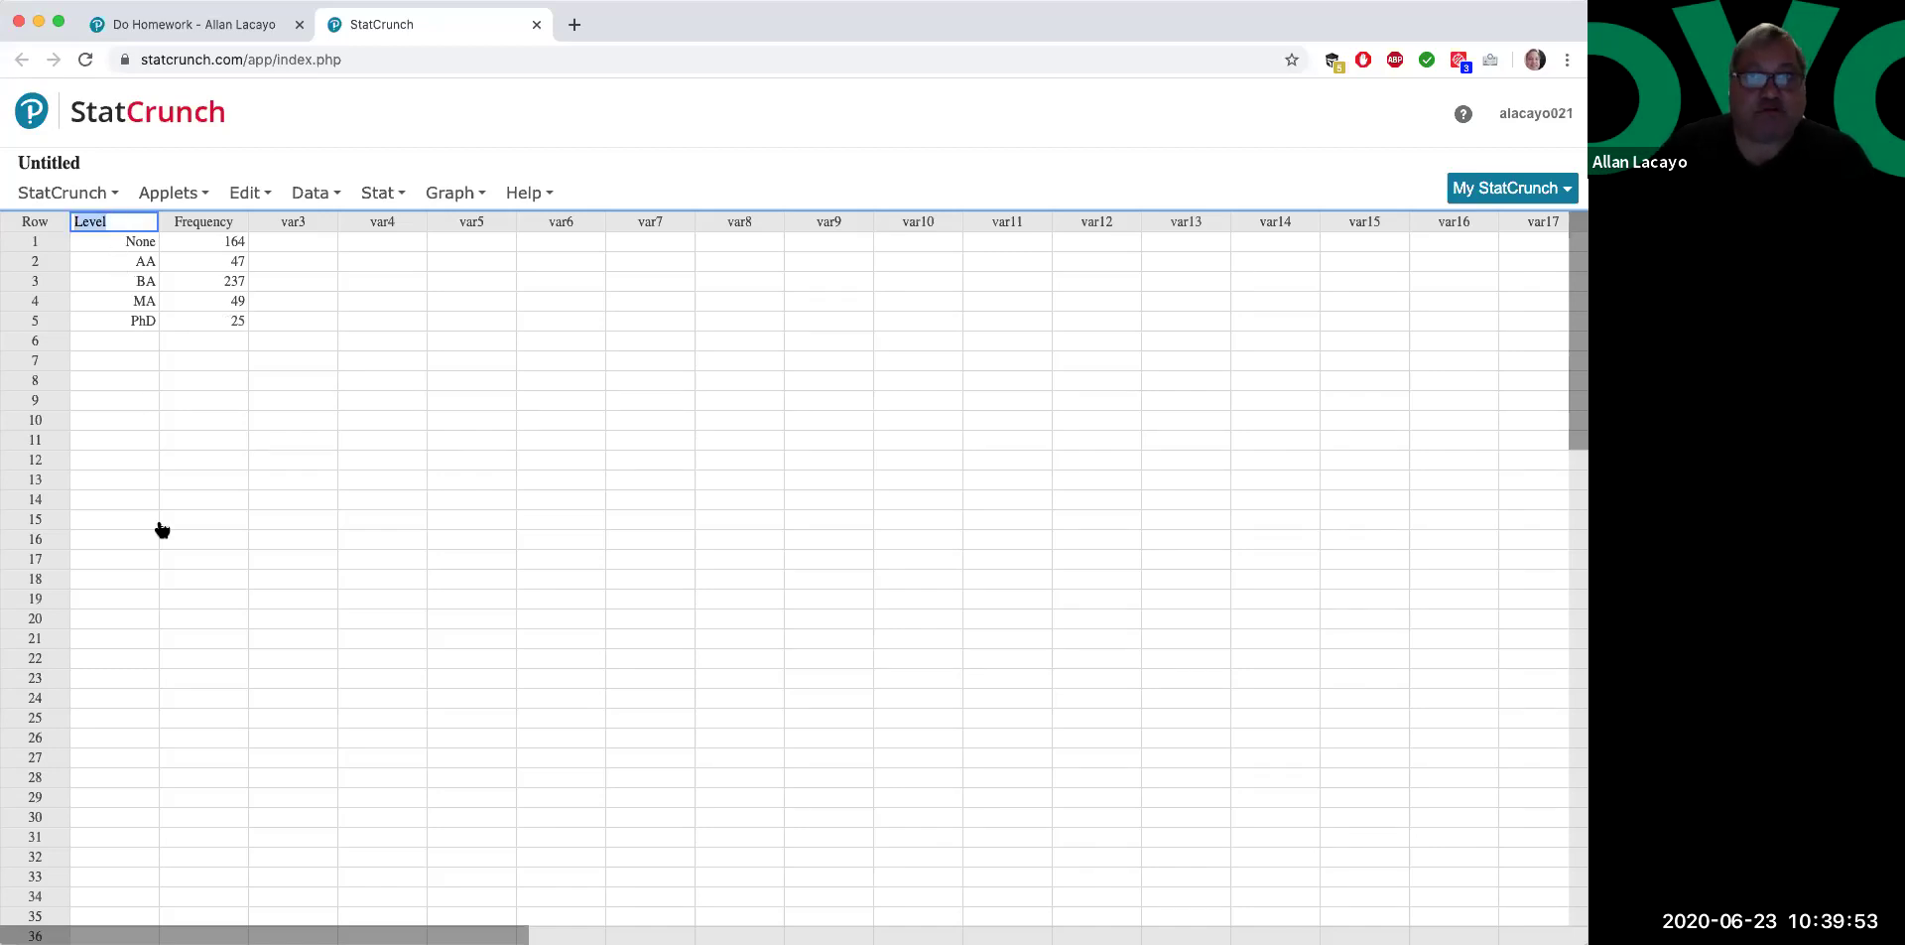
pyautogui.click(137, 240)
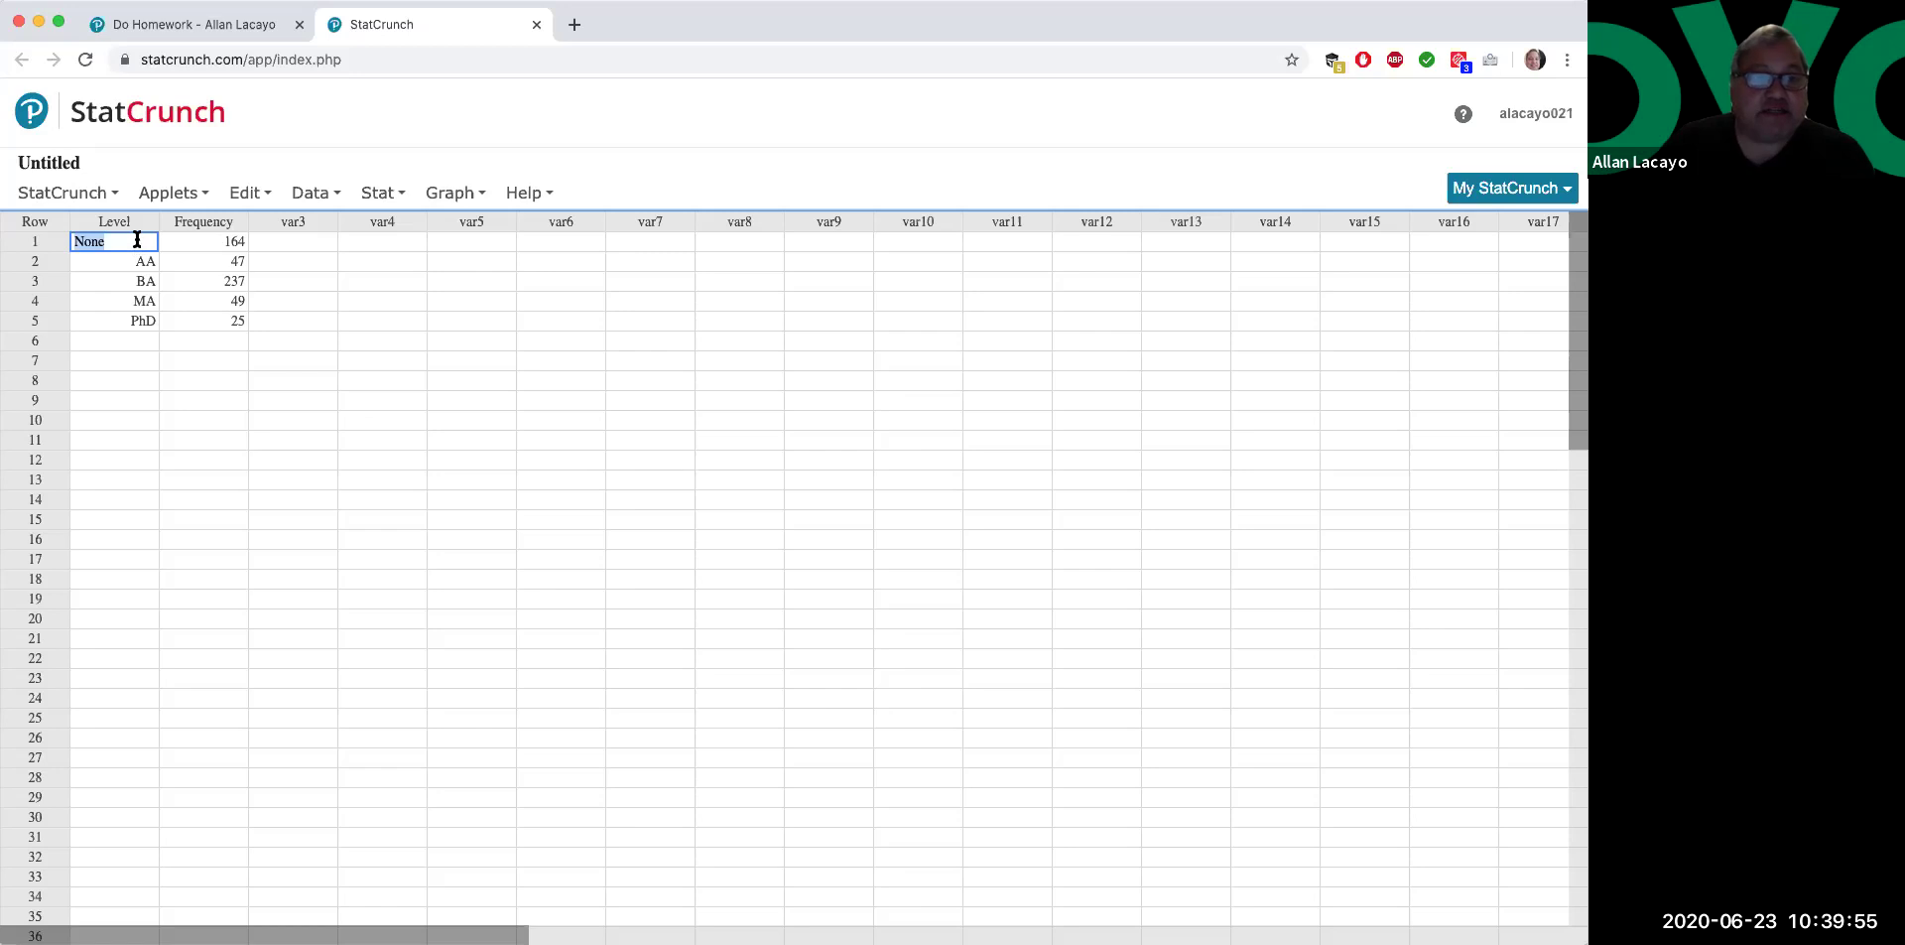
pyautogui.click(127, 262)
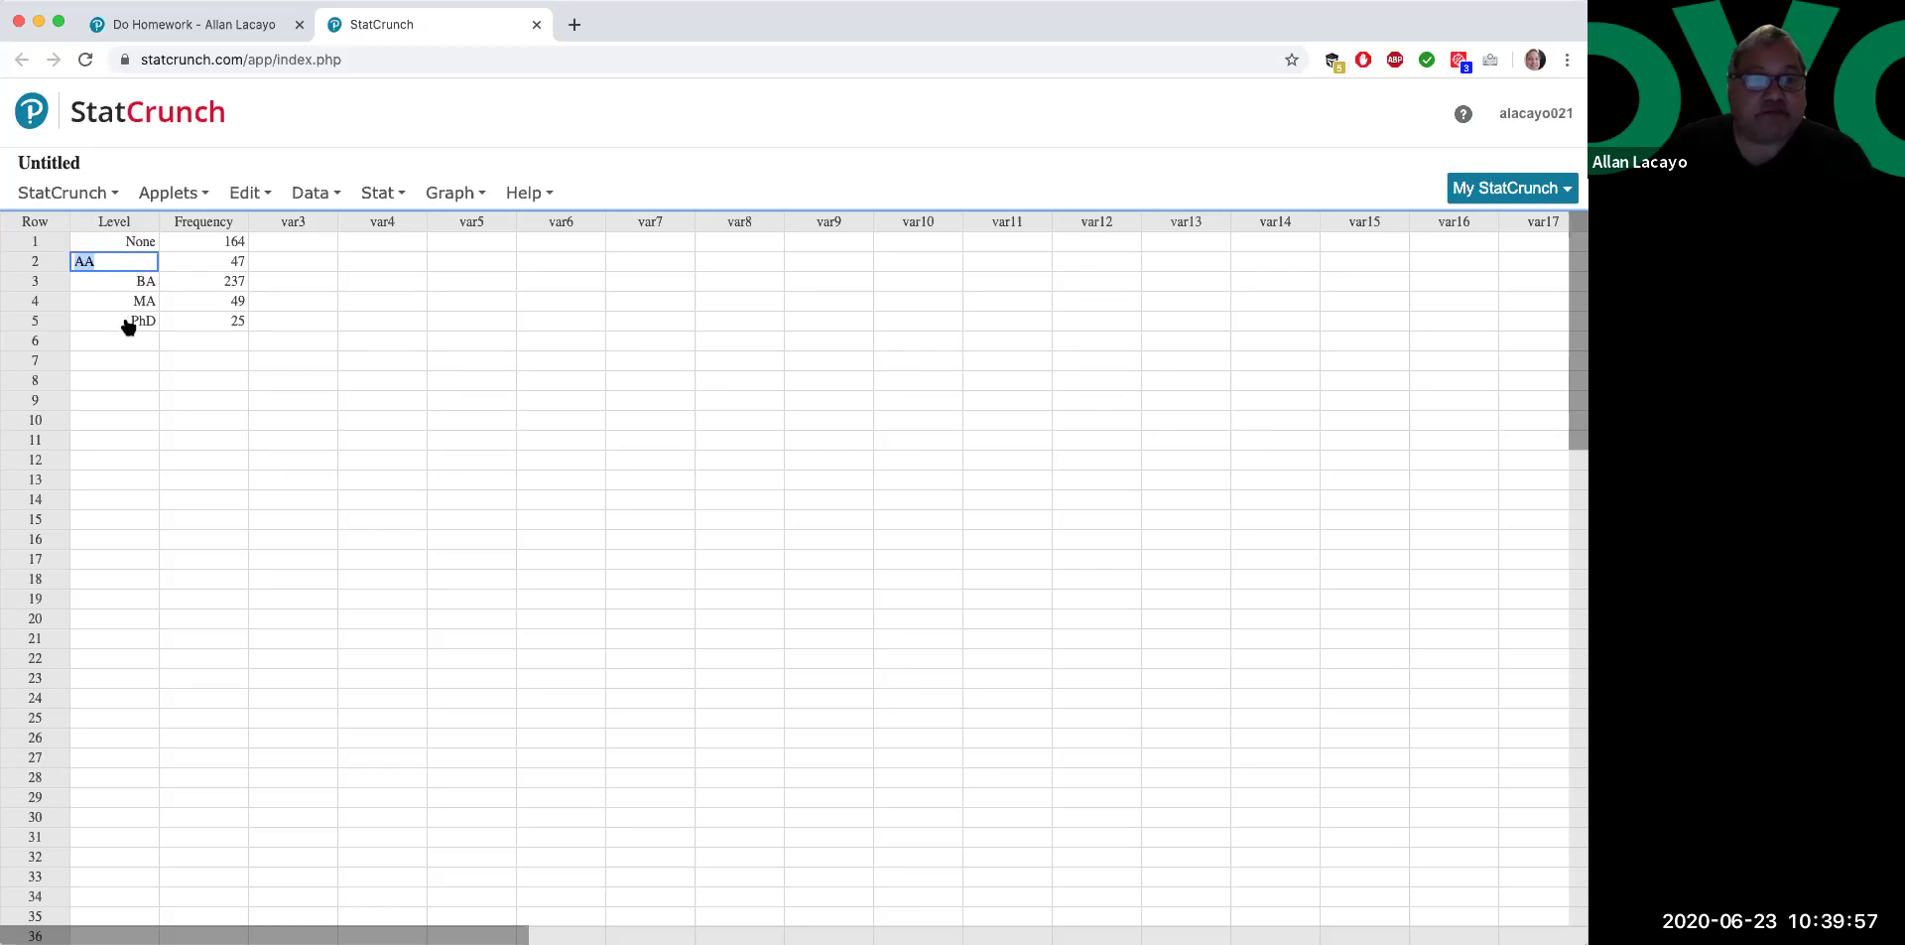
pyautogui.click(127, 324)
pyautogui.click(123, 241)
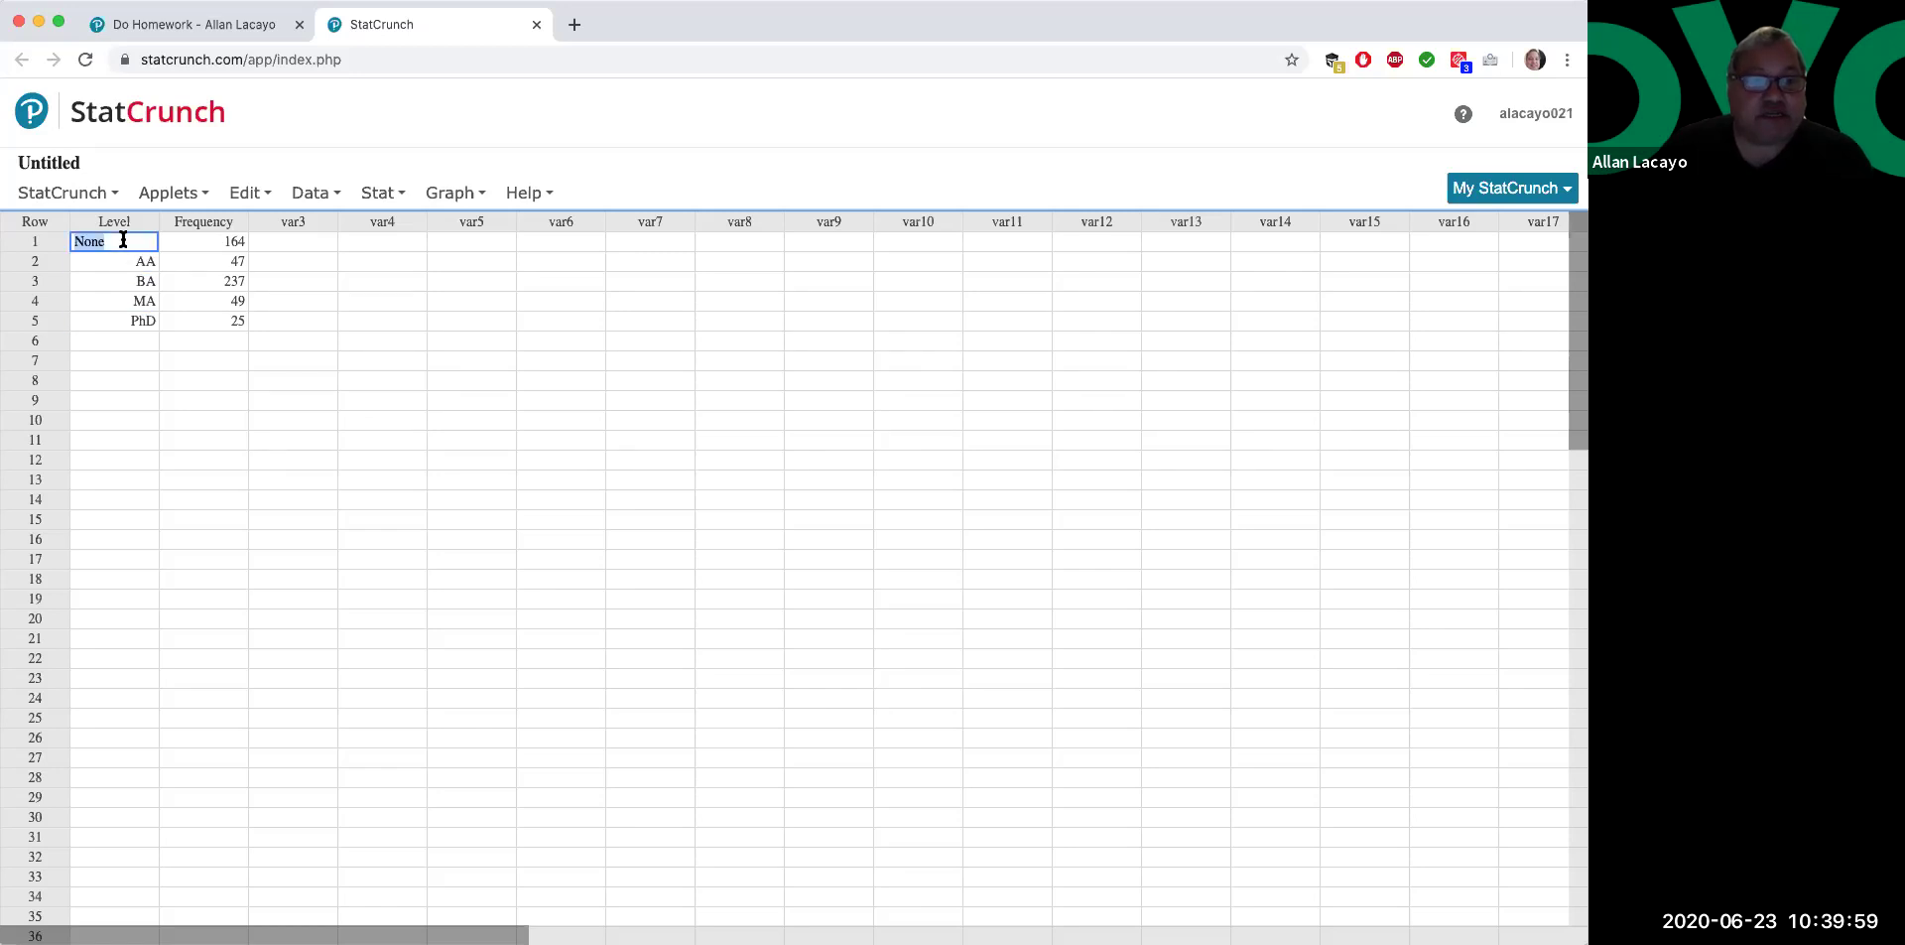
pyautogui.click(122, 264)
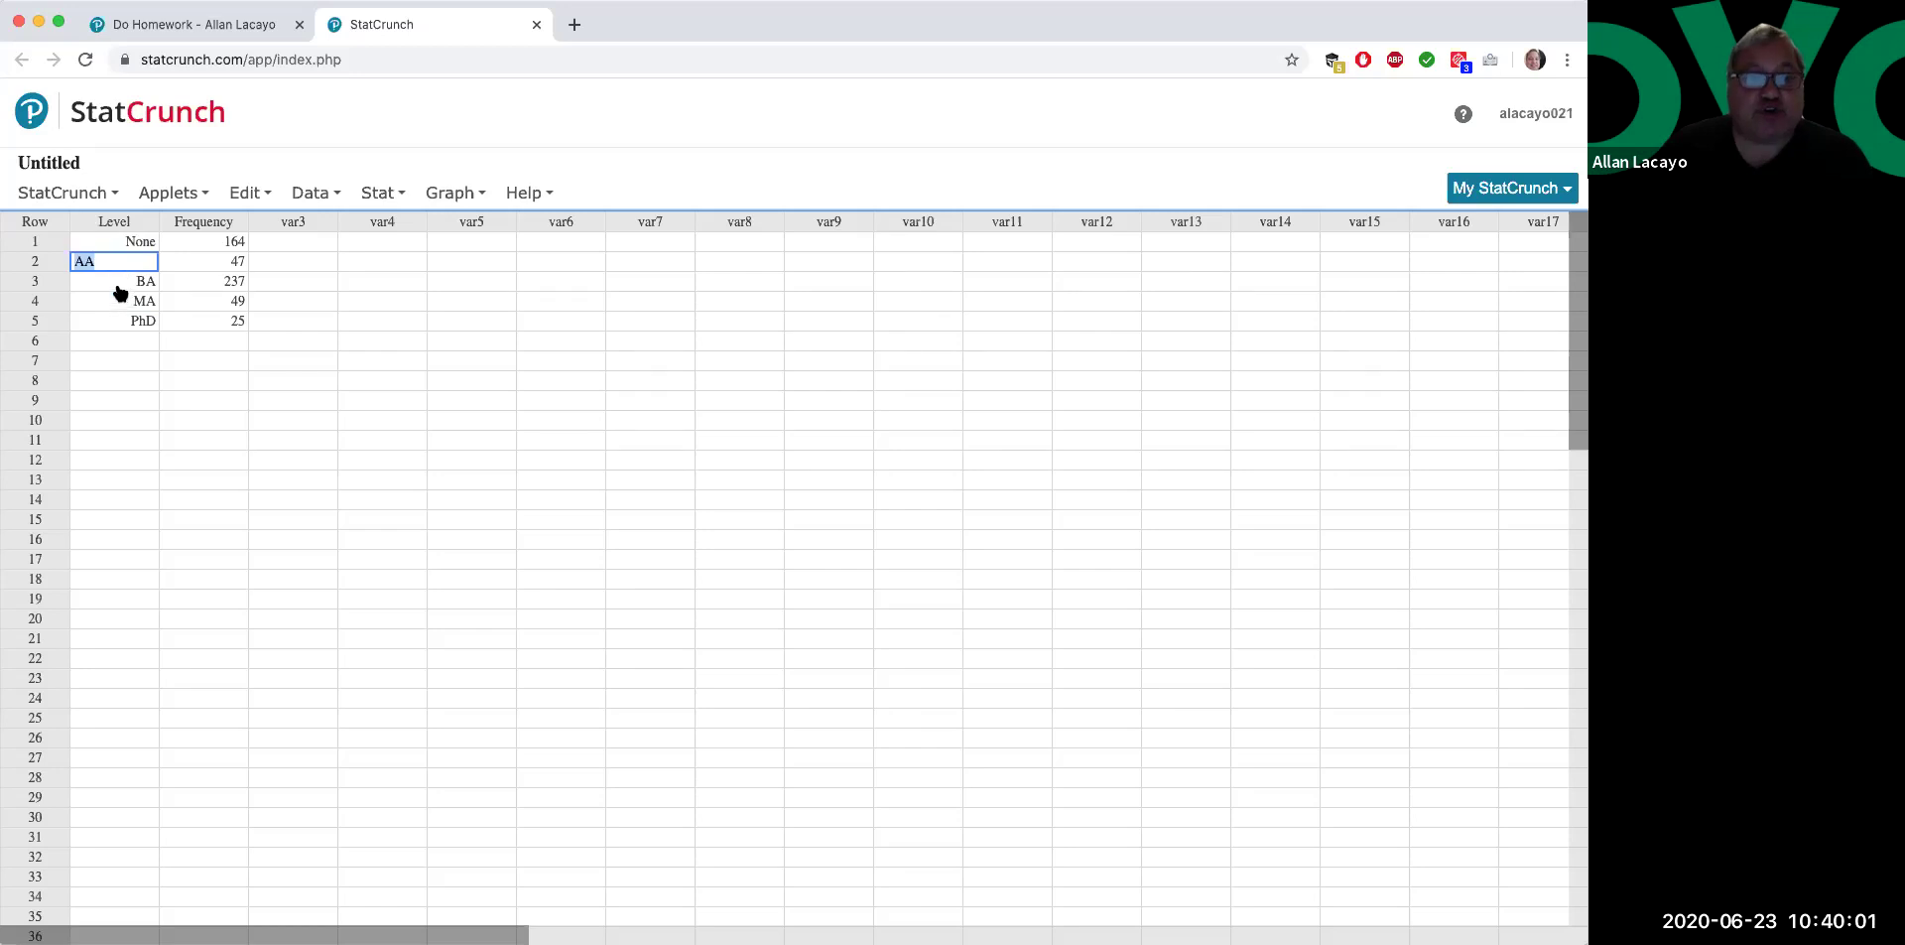
pyautogui.click(119, 286)
pyautogui.click(119, 302)
pyautogui.click(117, 323)
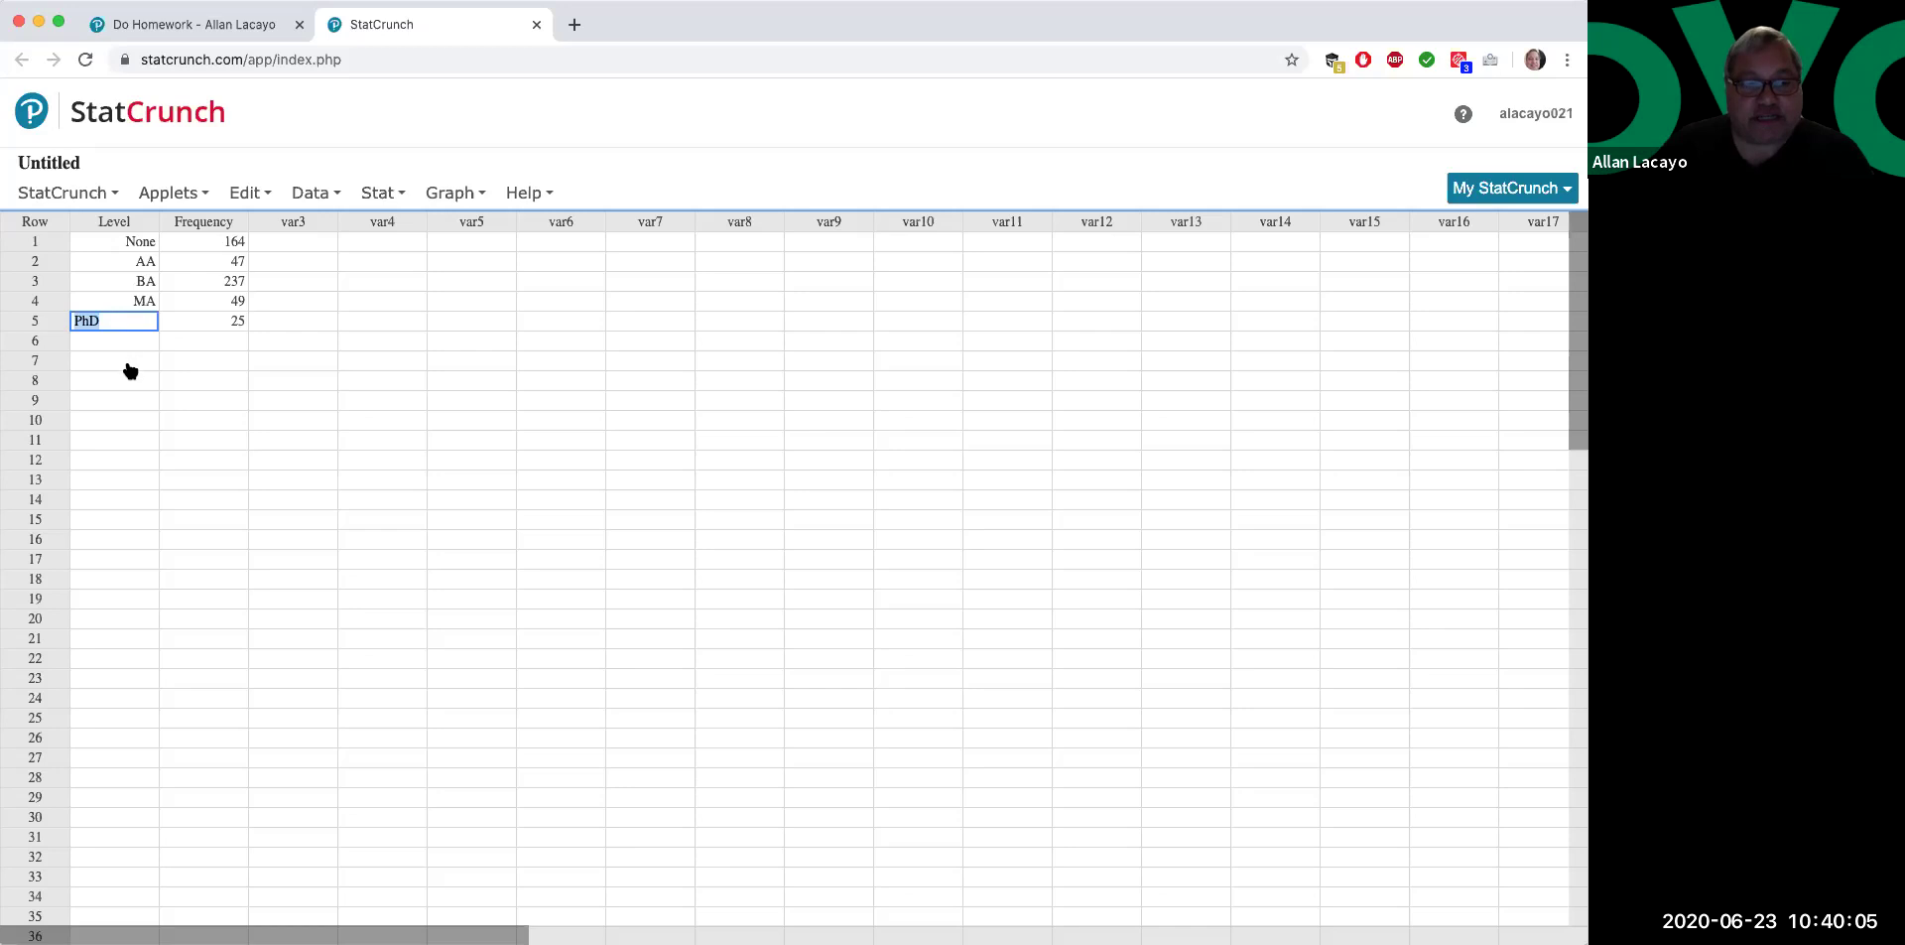
pyautogui.click(204, 246)
pyautogui.click(206, 280)
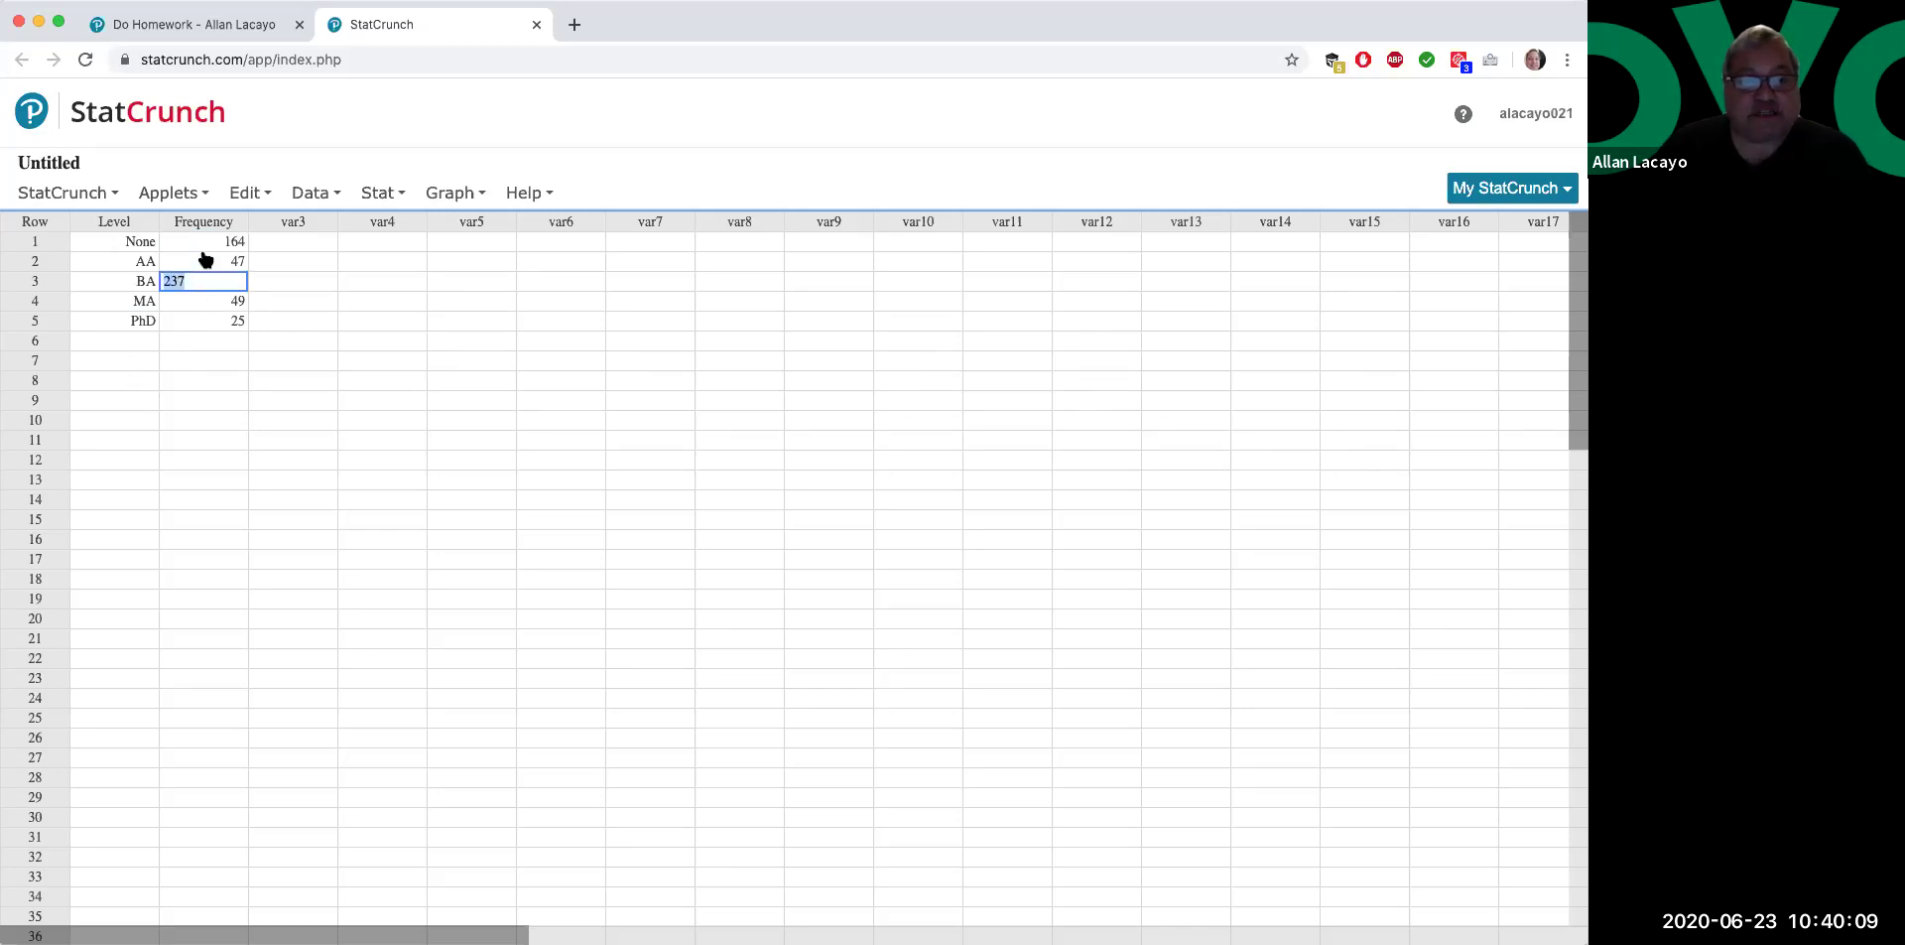
pyautogui.click(198, 243)
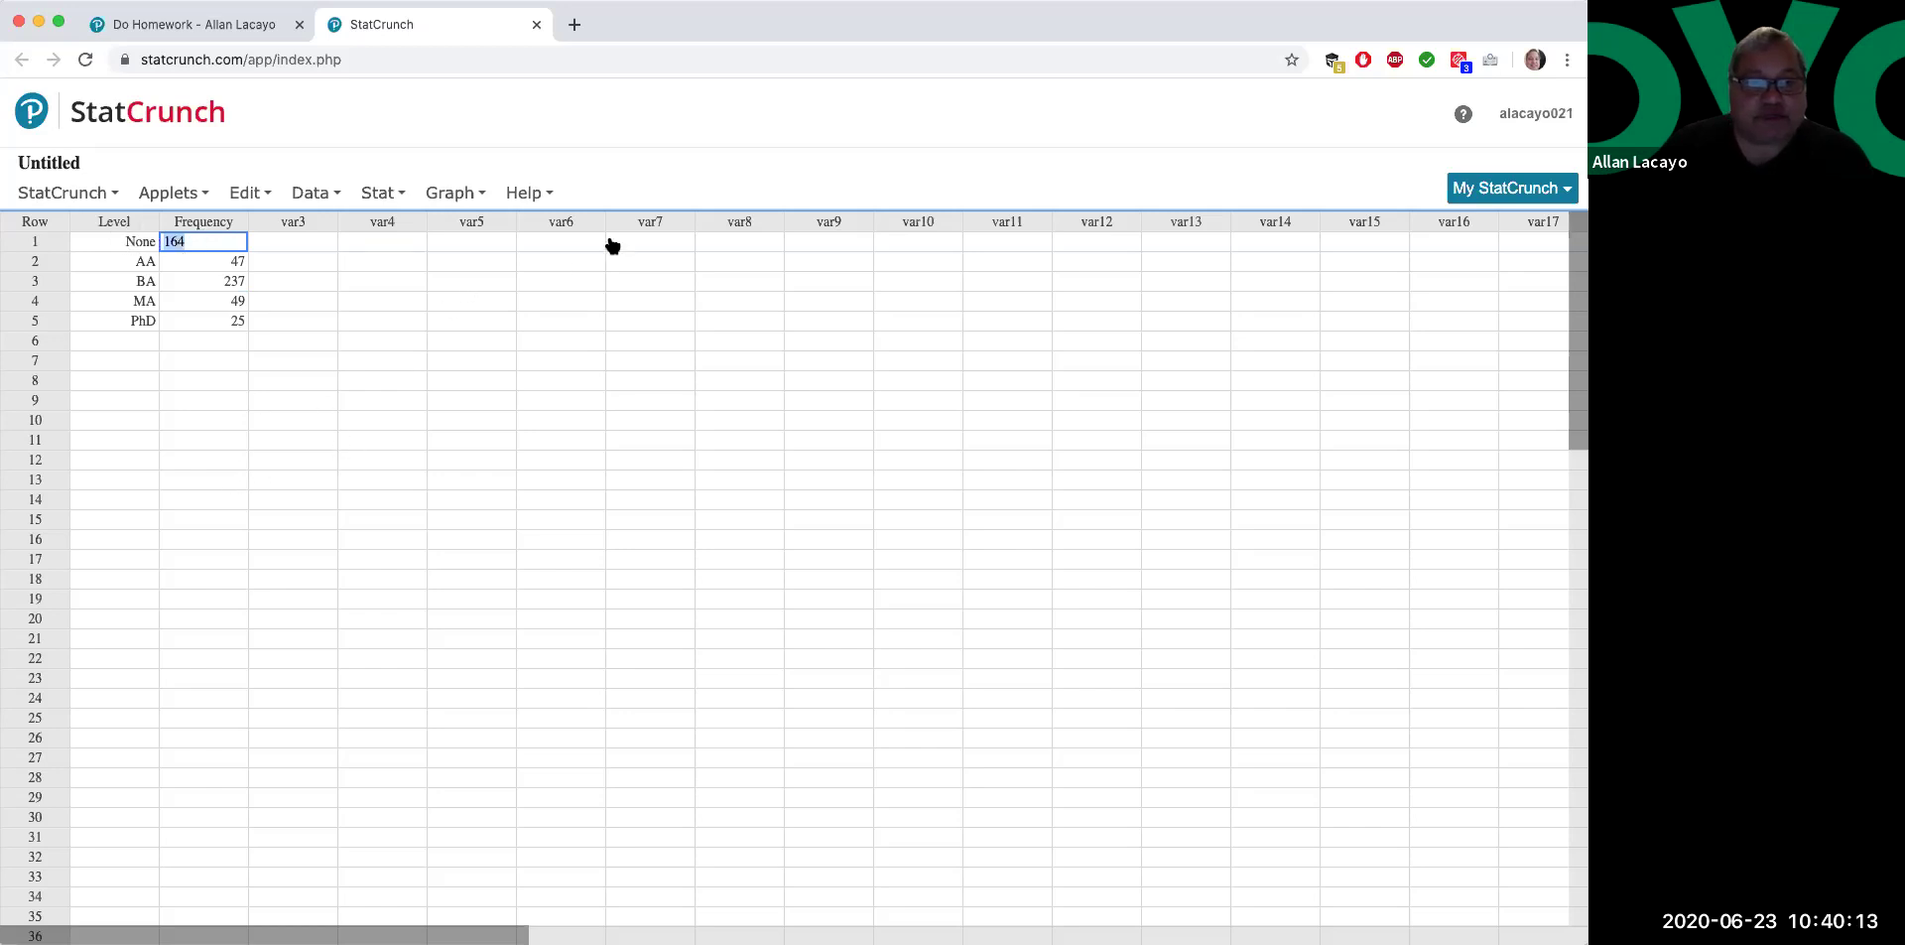
pyautogui.click(558, 221)
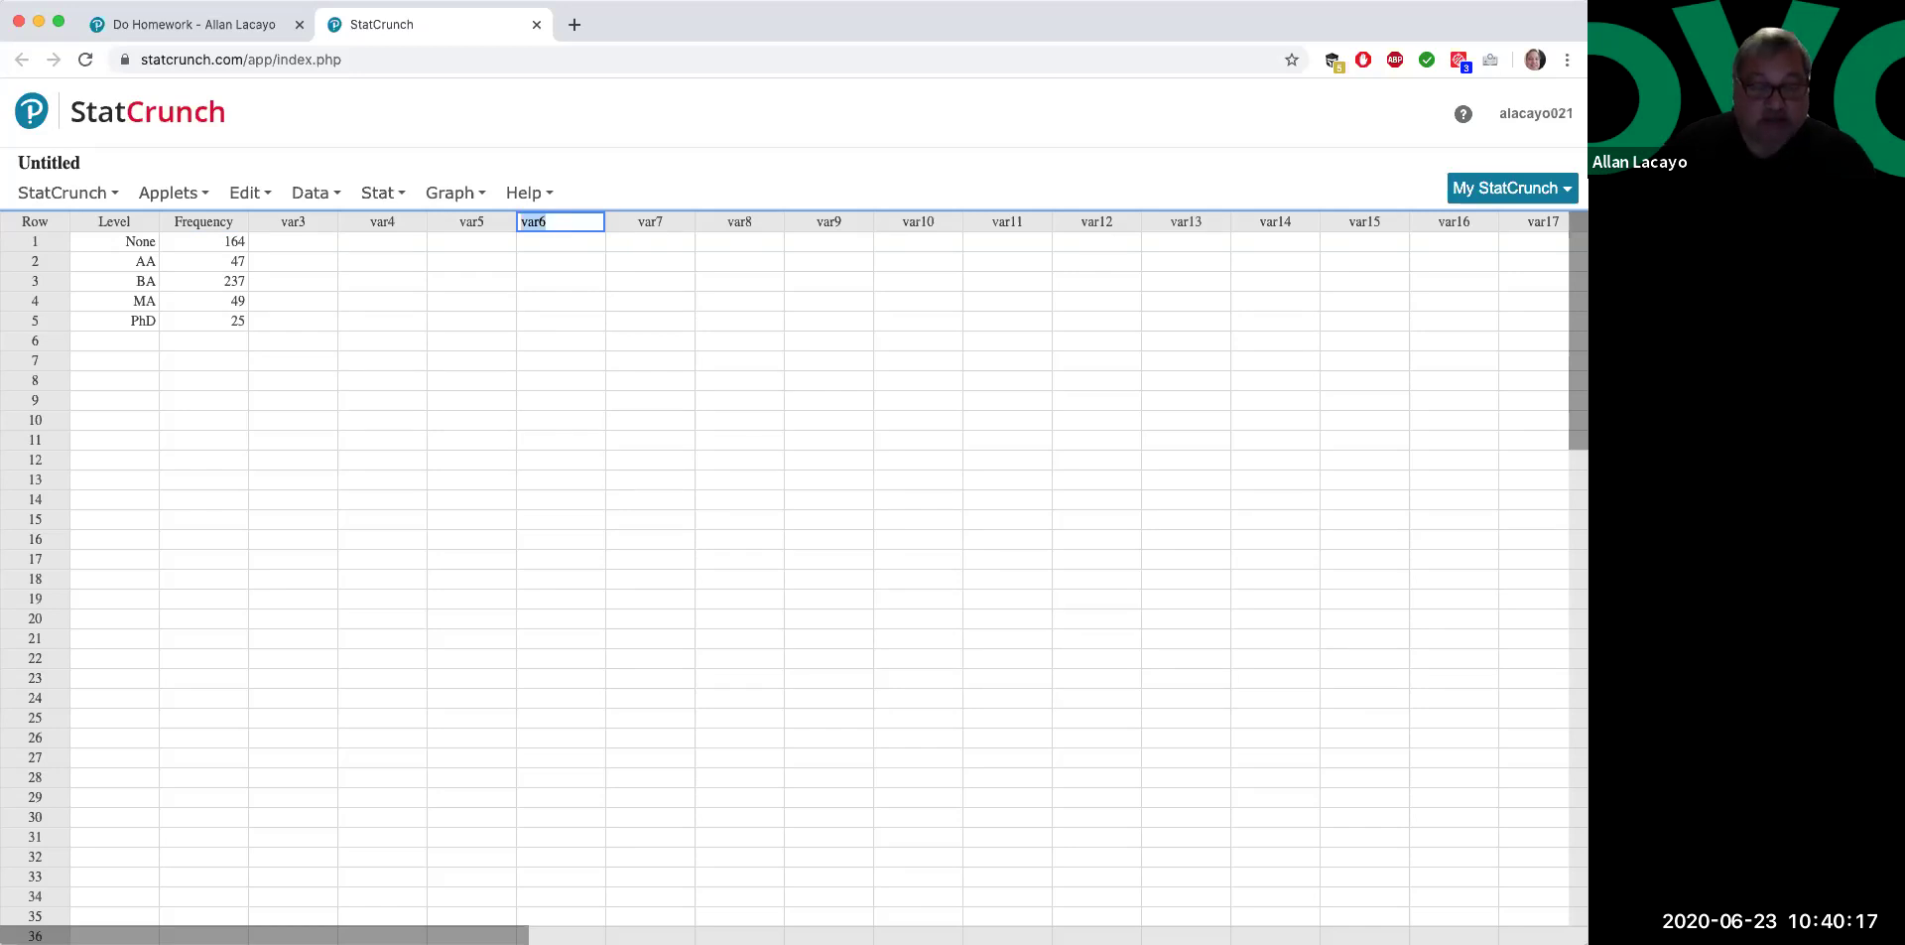
pyautogui.write('Level')
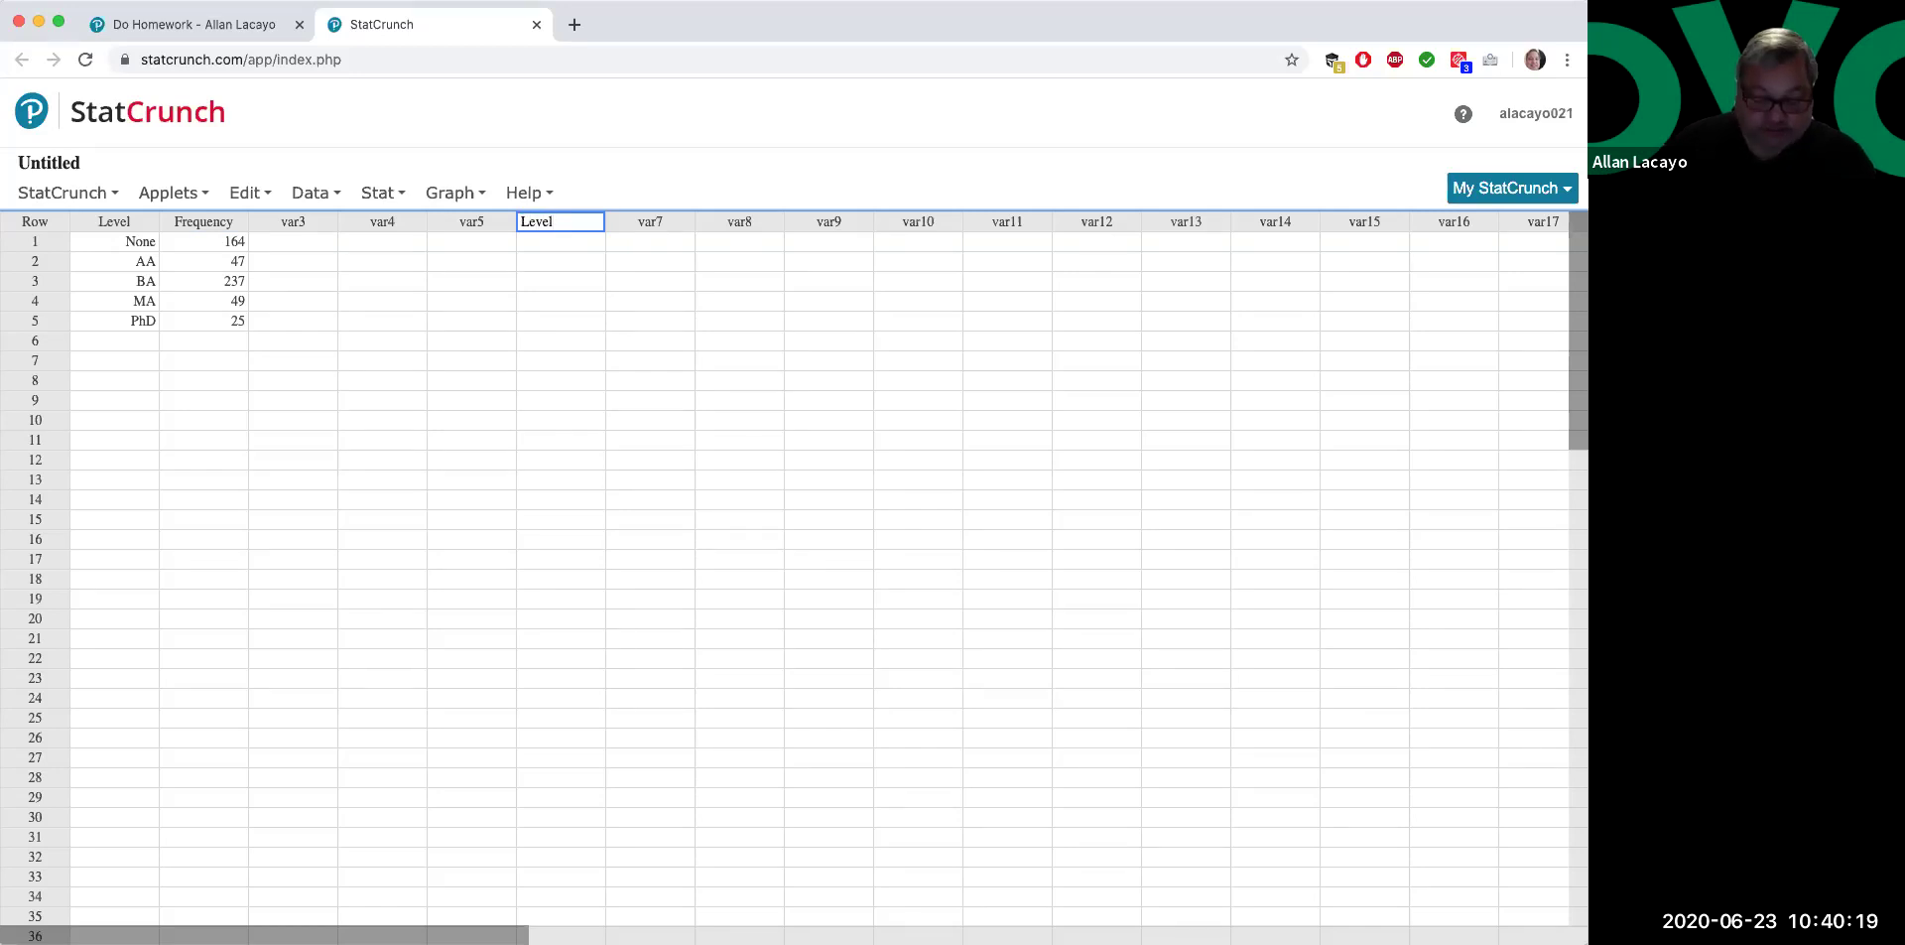
pyautogui.write('_')
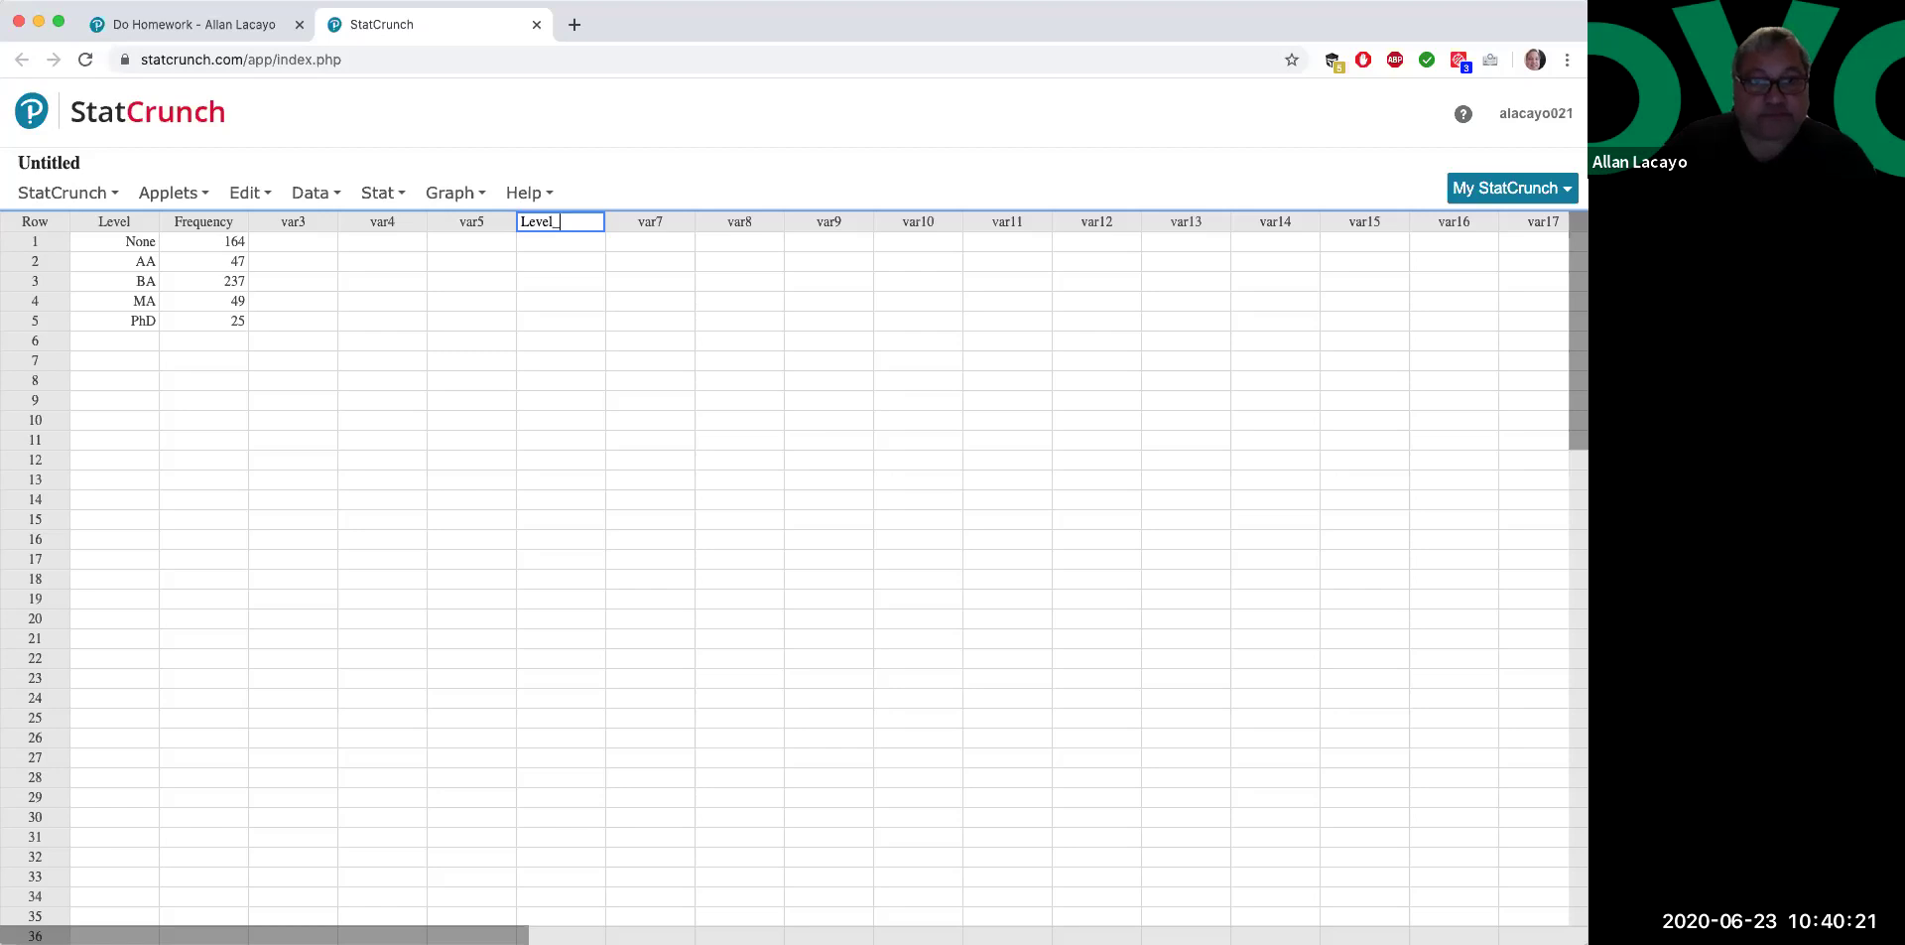
pyautogui.write('Ed')
pyautogui.click(556, 241)
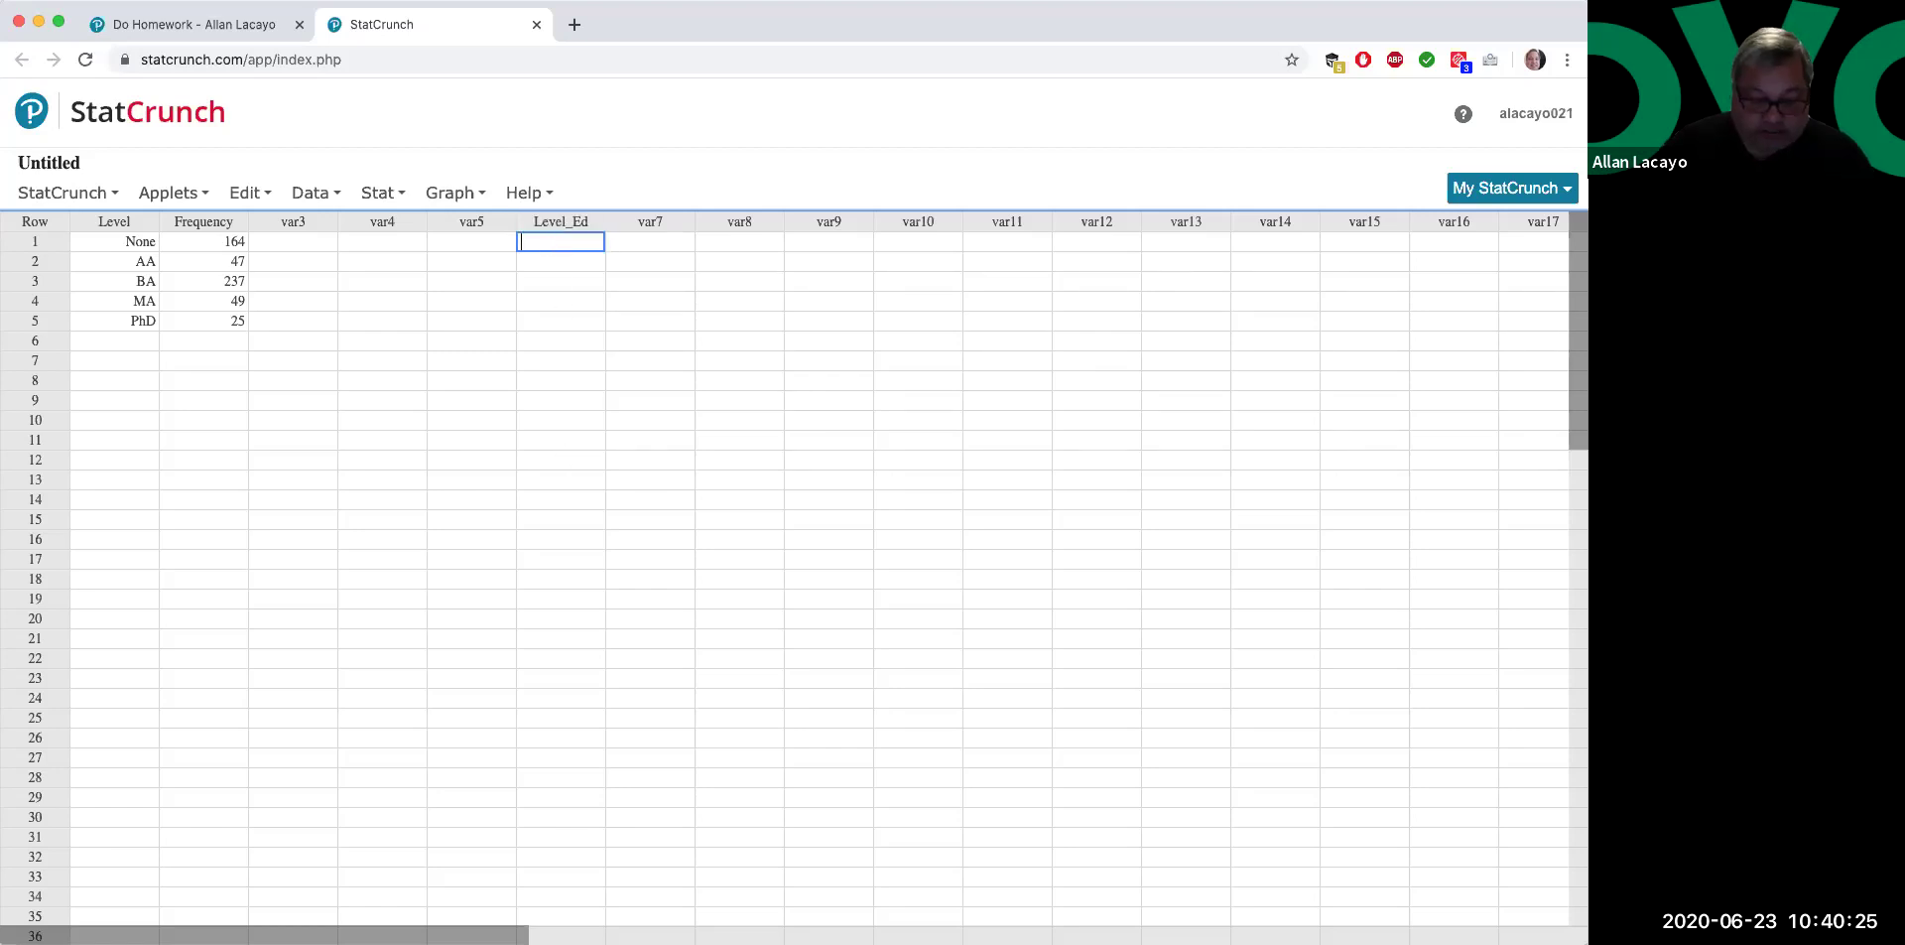
pyautogui.write('None')
pyautogui.press('Return')
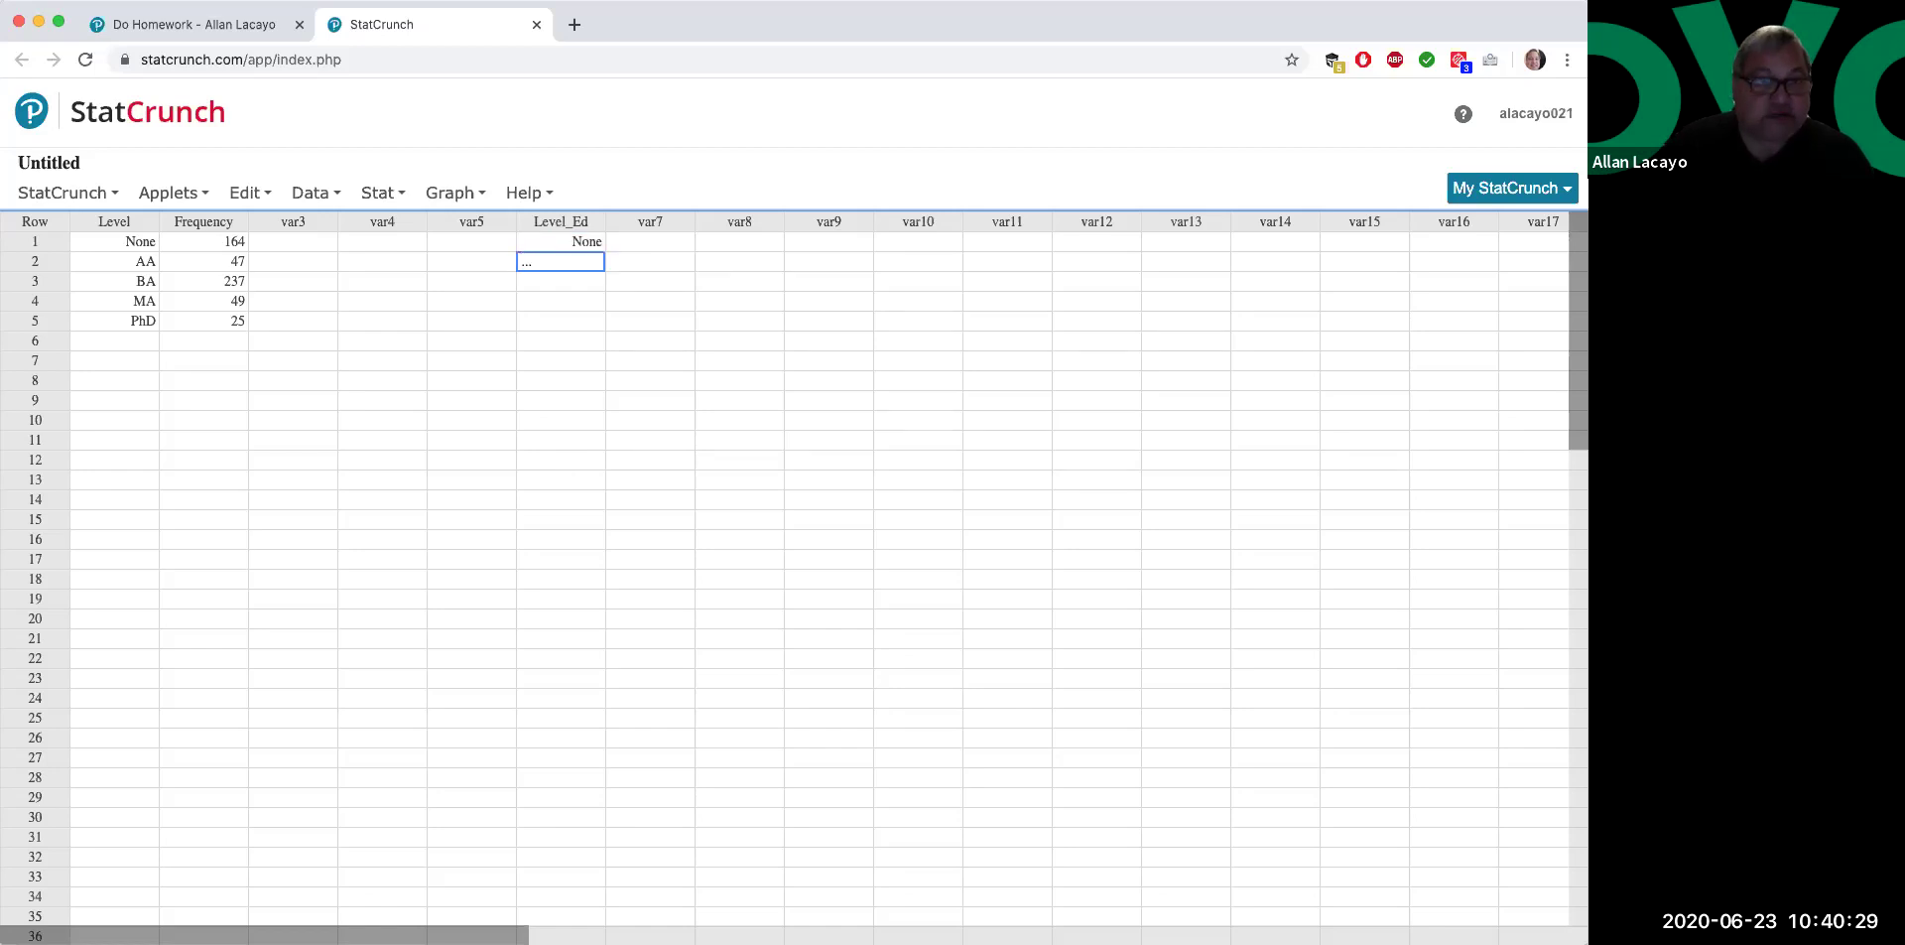
pyautogui.write('164')
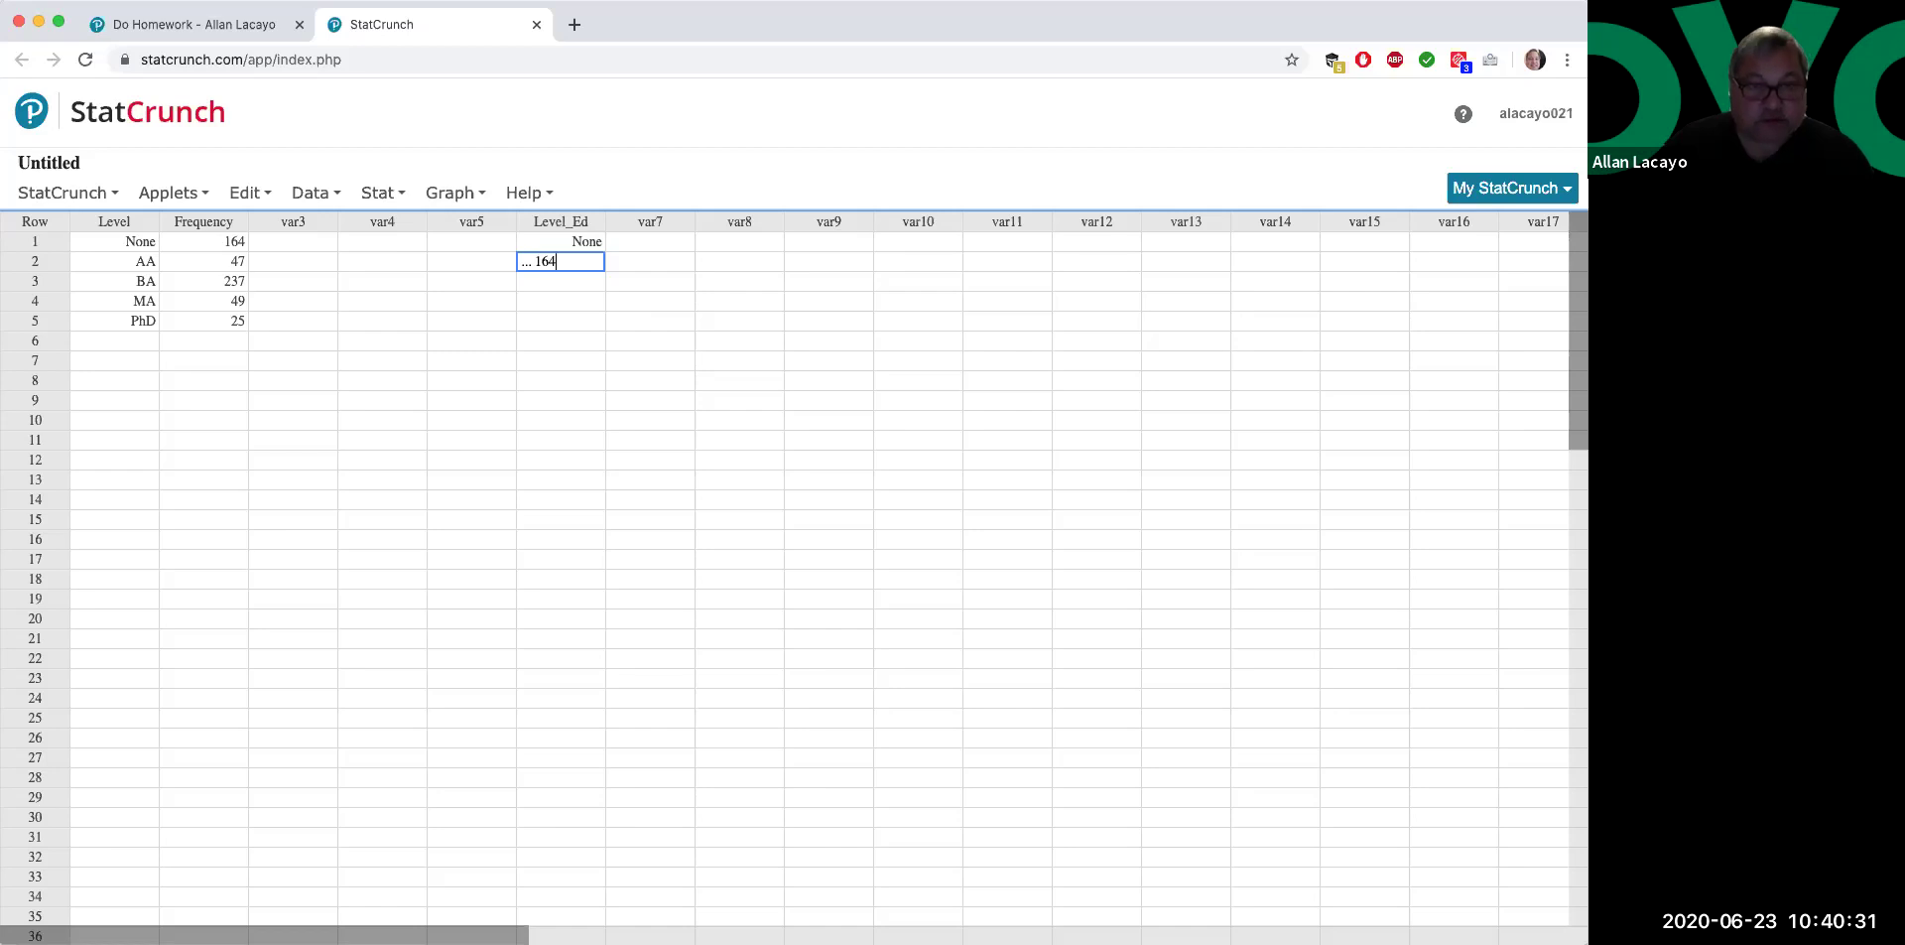
pyautogui.write(' times')
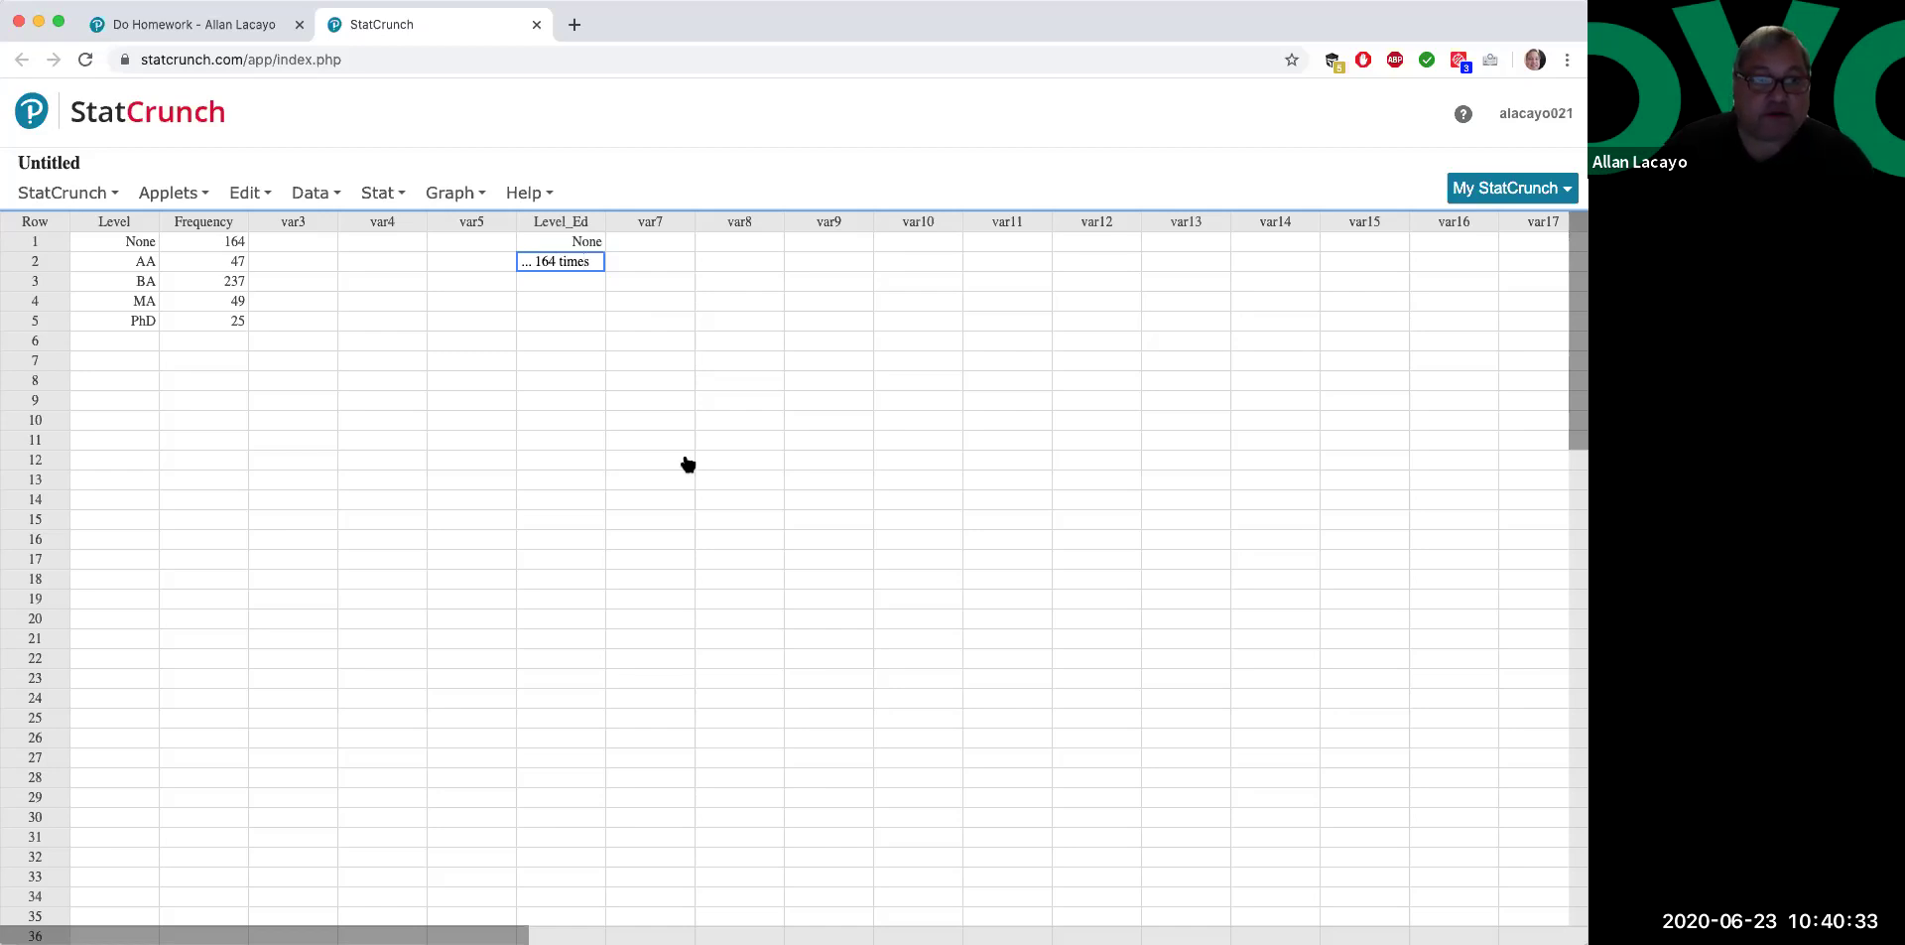
pyautogui.press('Return')
pyautogui.write('AA')
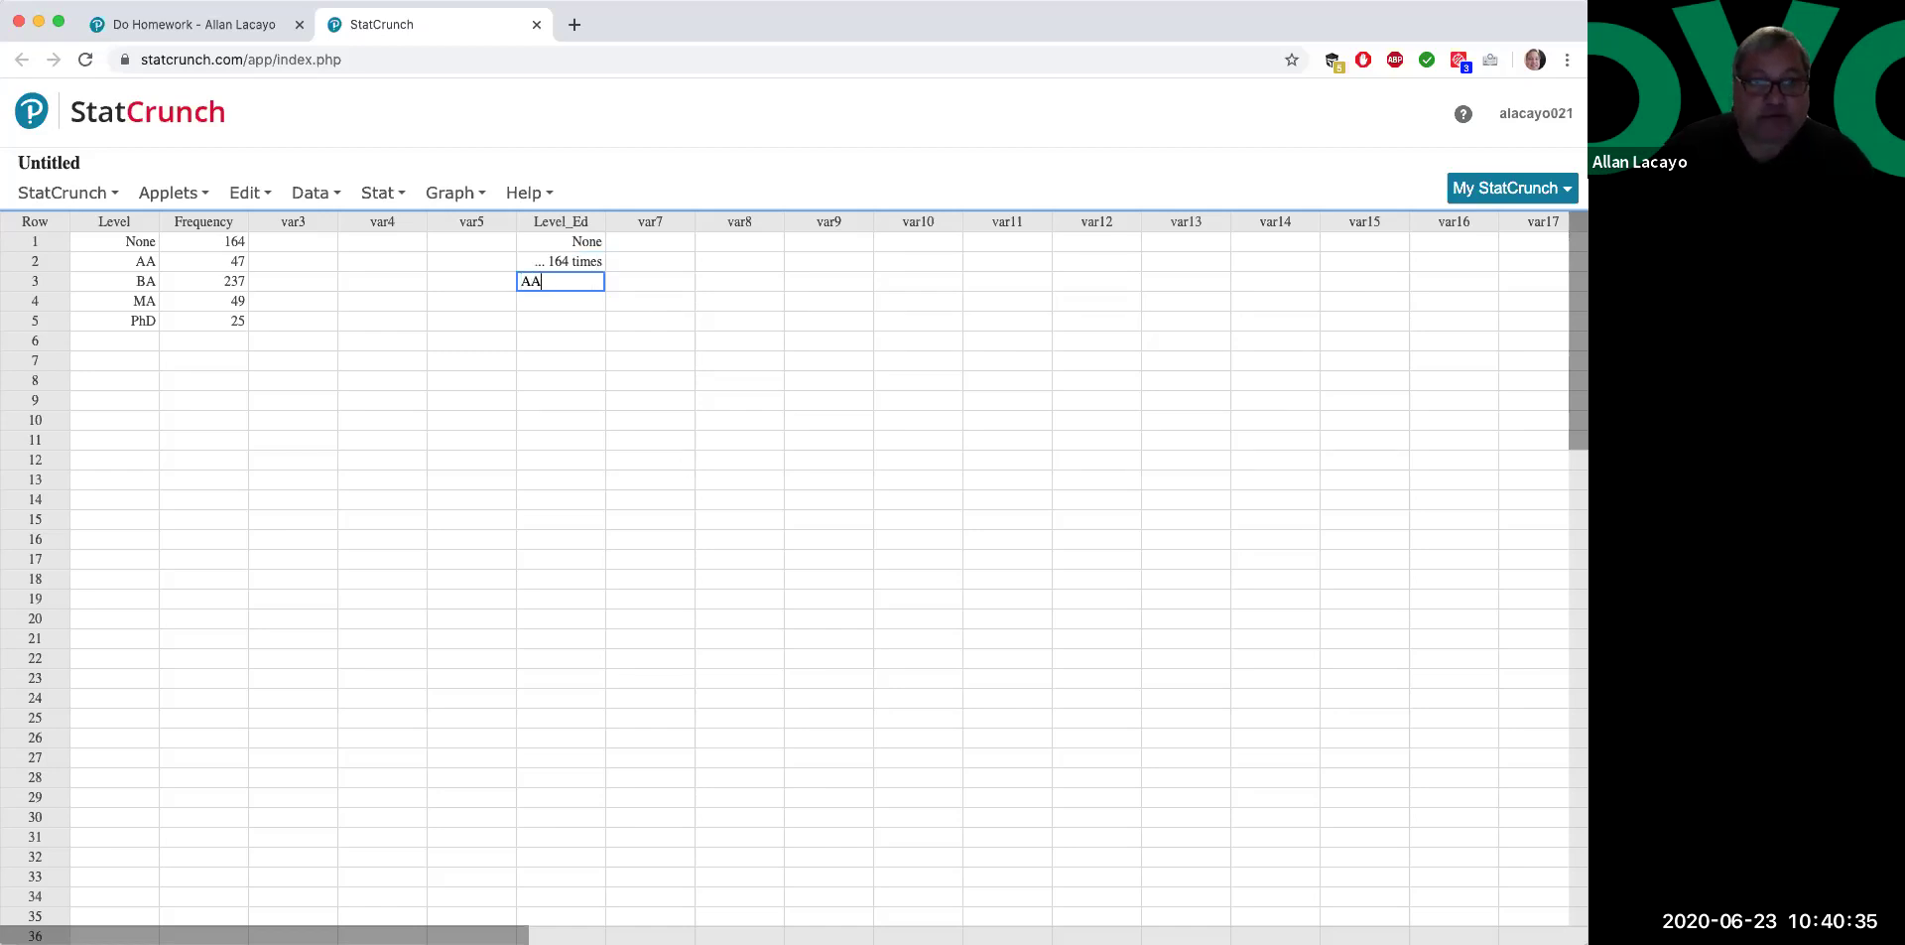
pyautogui.press('Return')
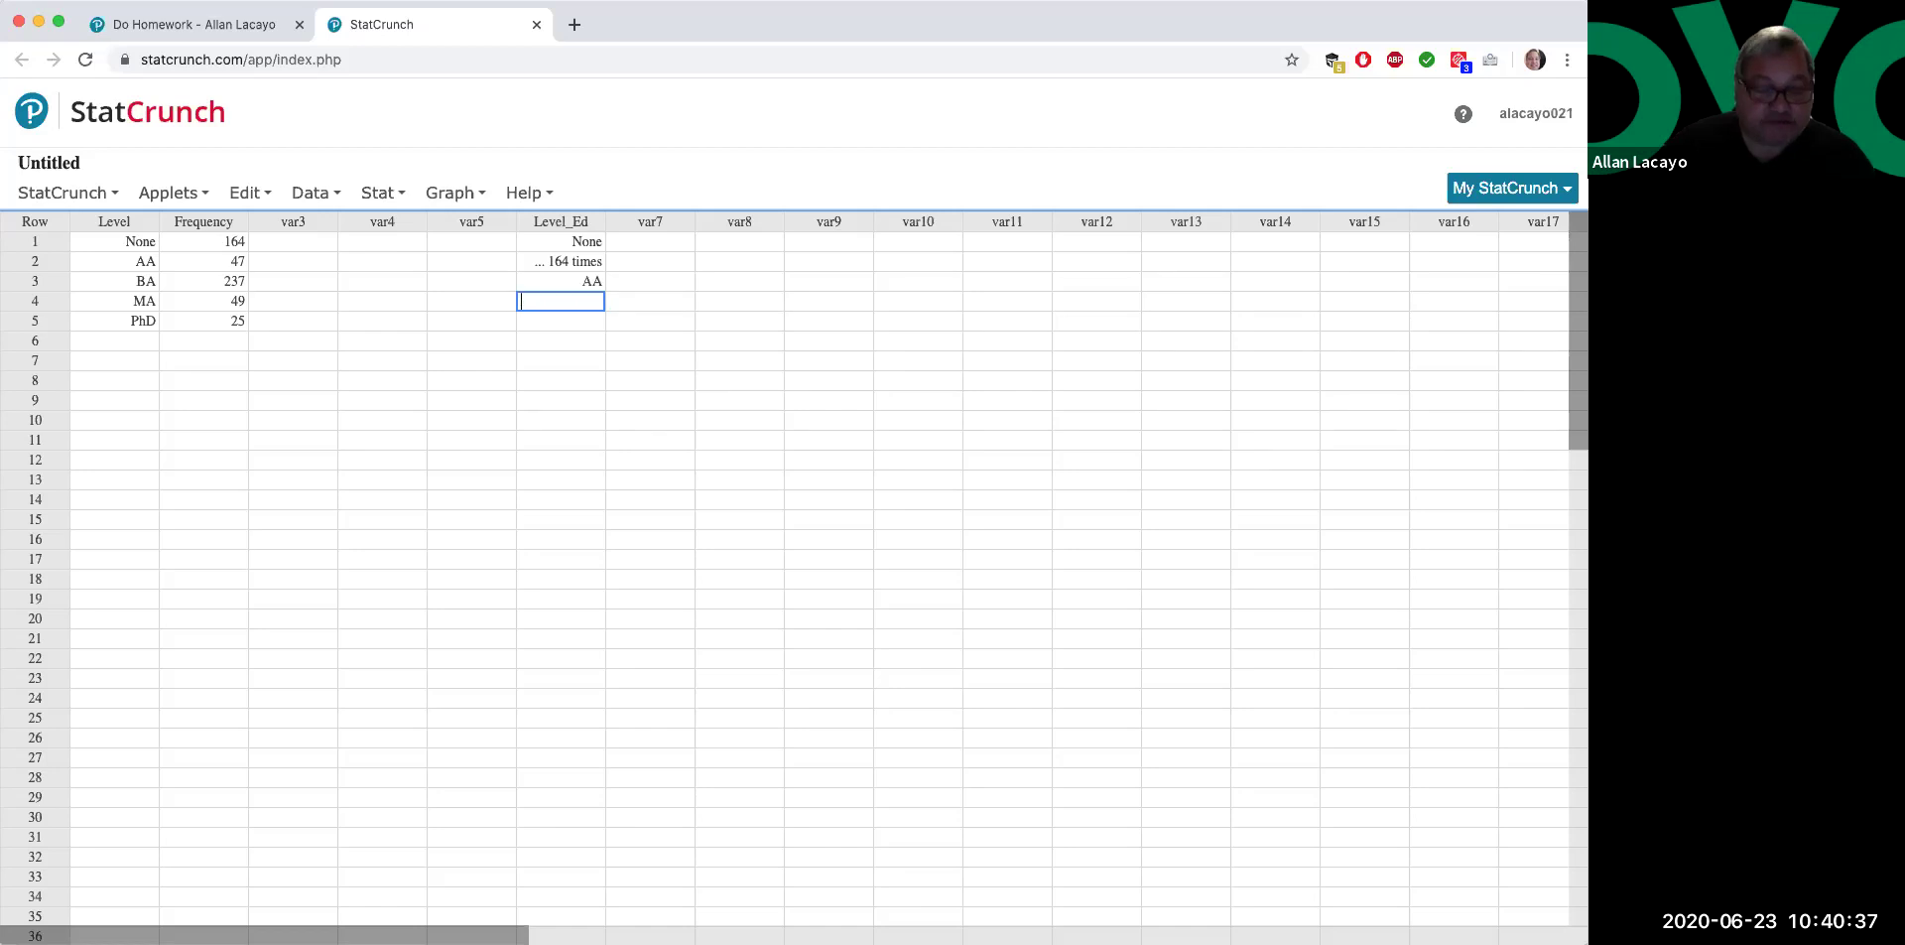
pyautogui.write('...47')
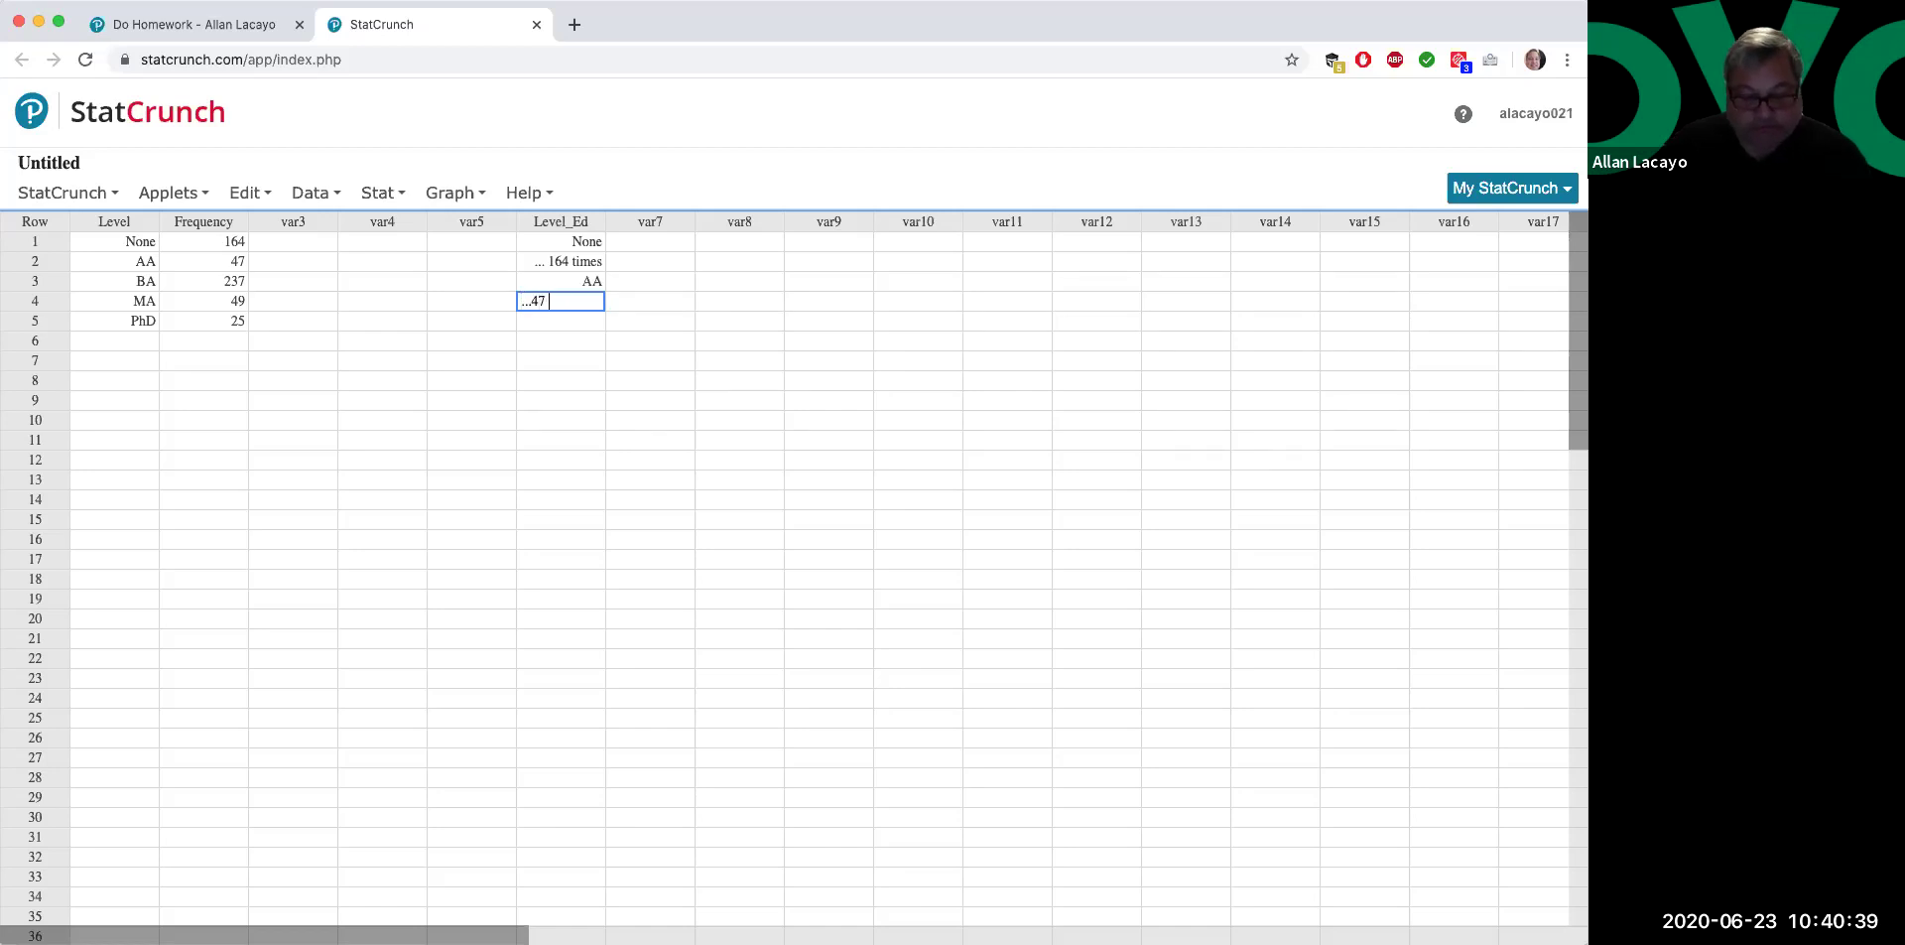
pyautogui.write(' time')
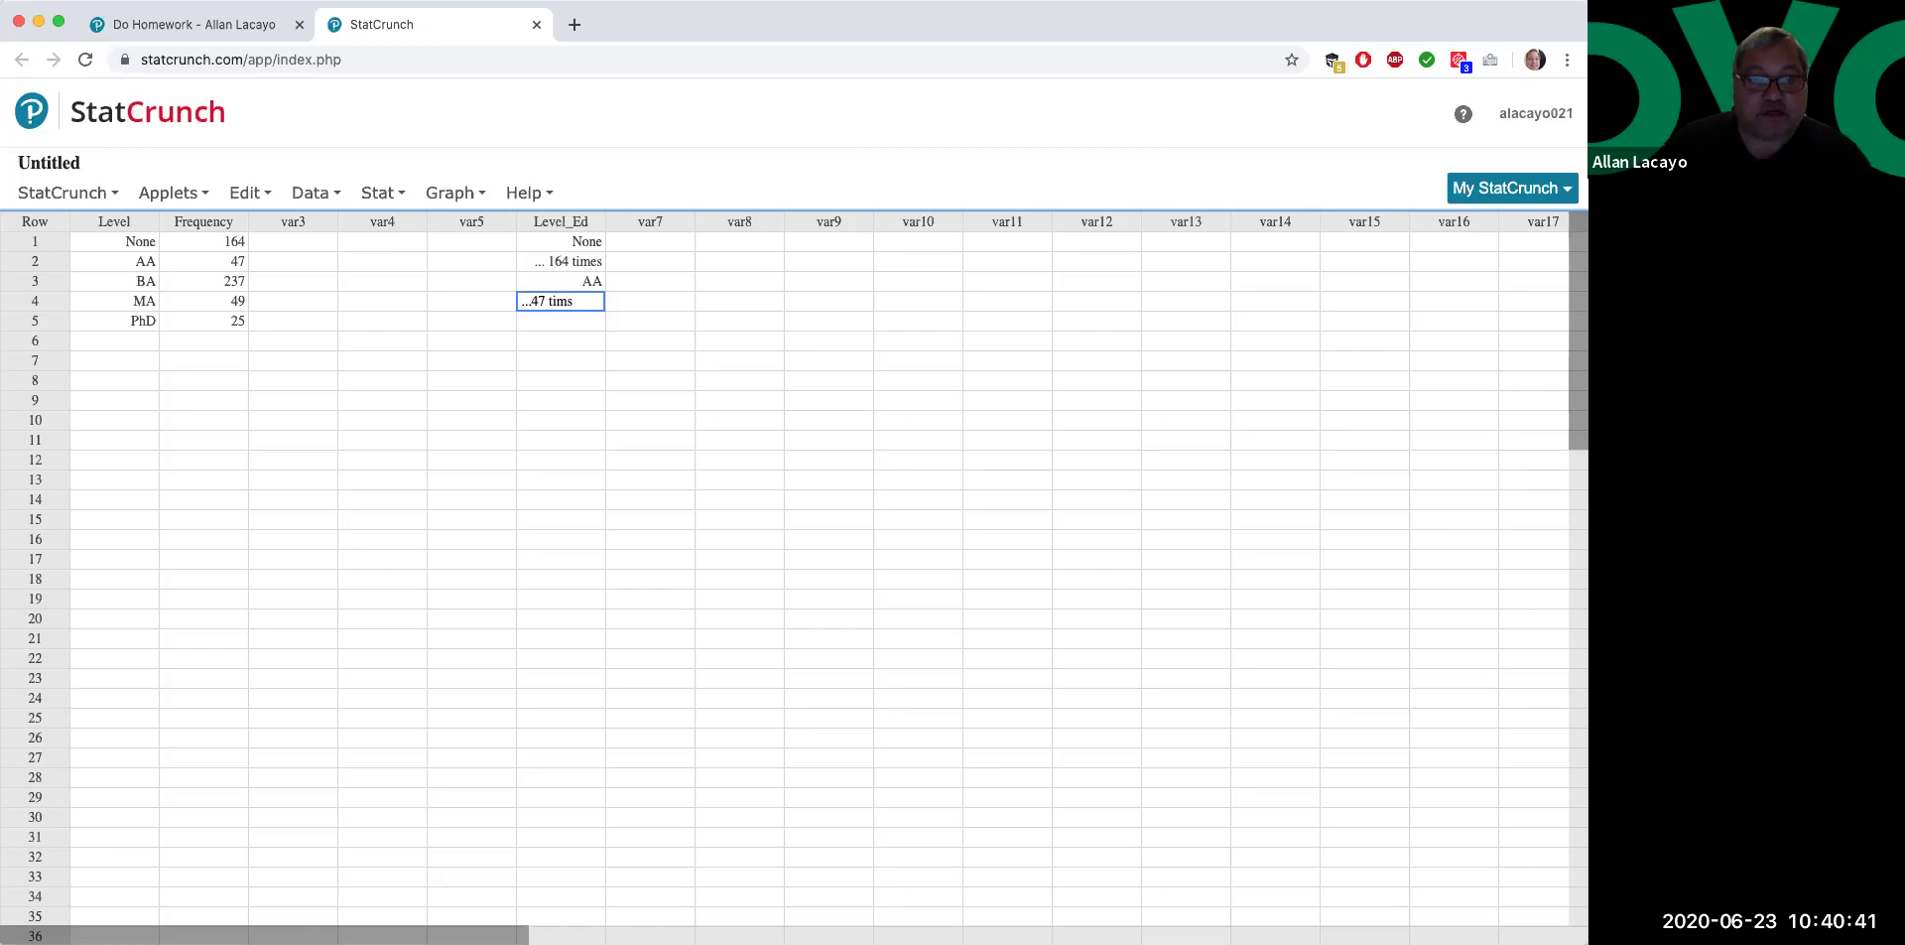
pyautogui.write('s')
pyautogui.moveTo(562, 221); pyautogui.dragTo(558, 612)
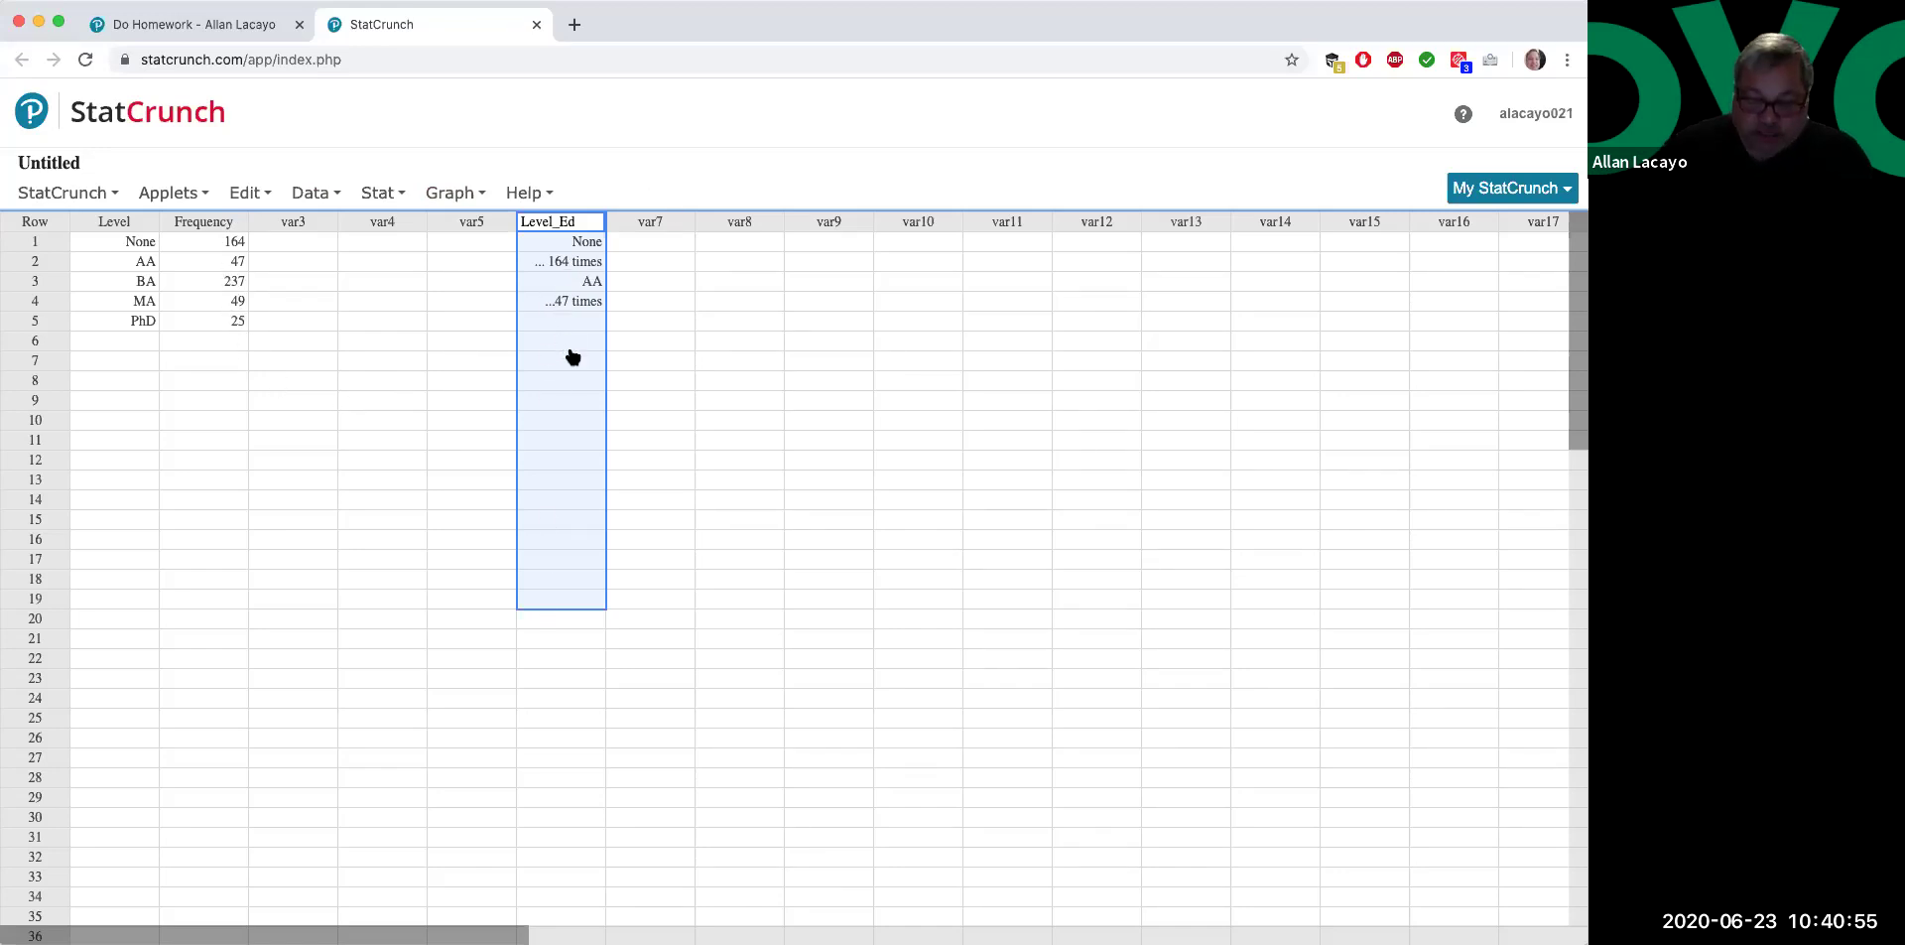
pyautogui.press('Delete')
pyautogui.click(451, 459)
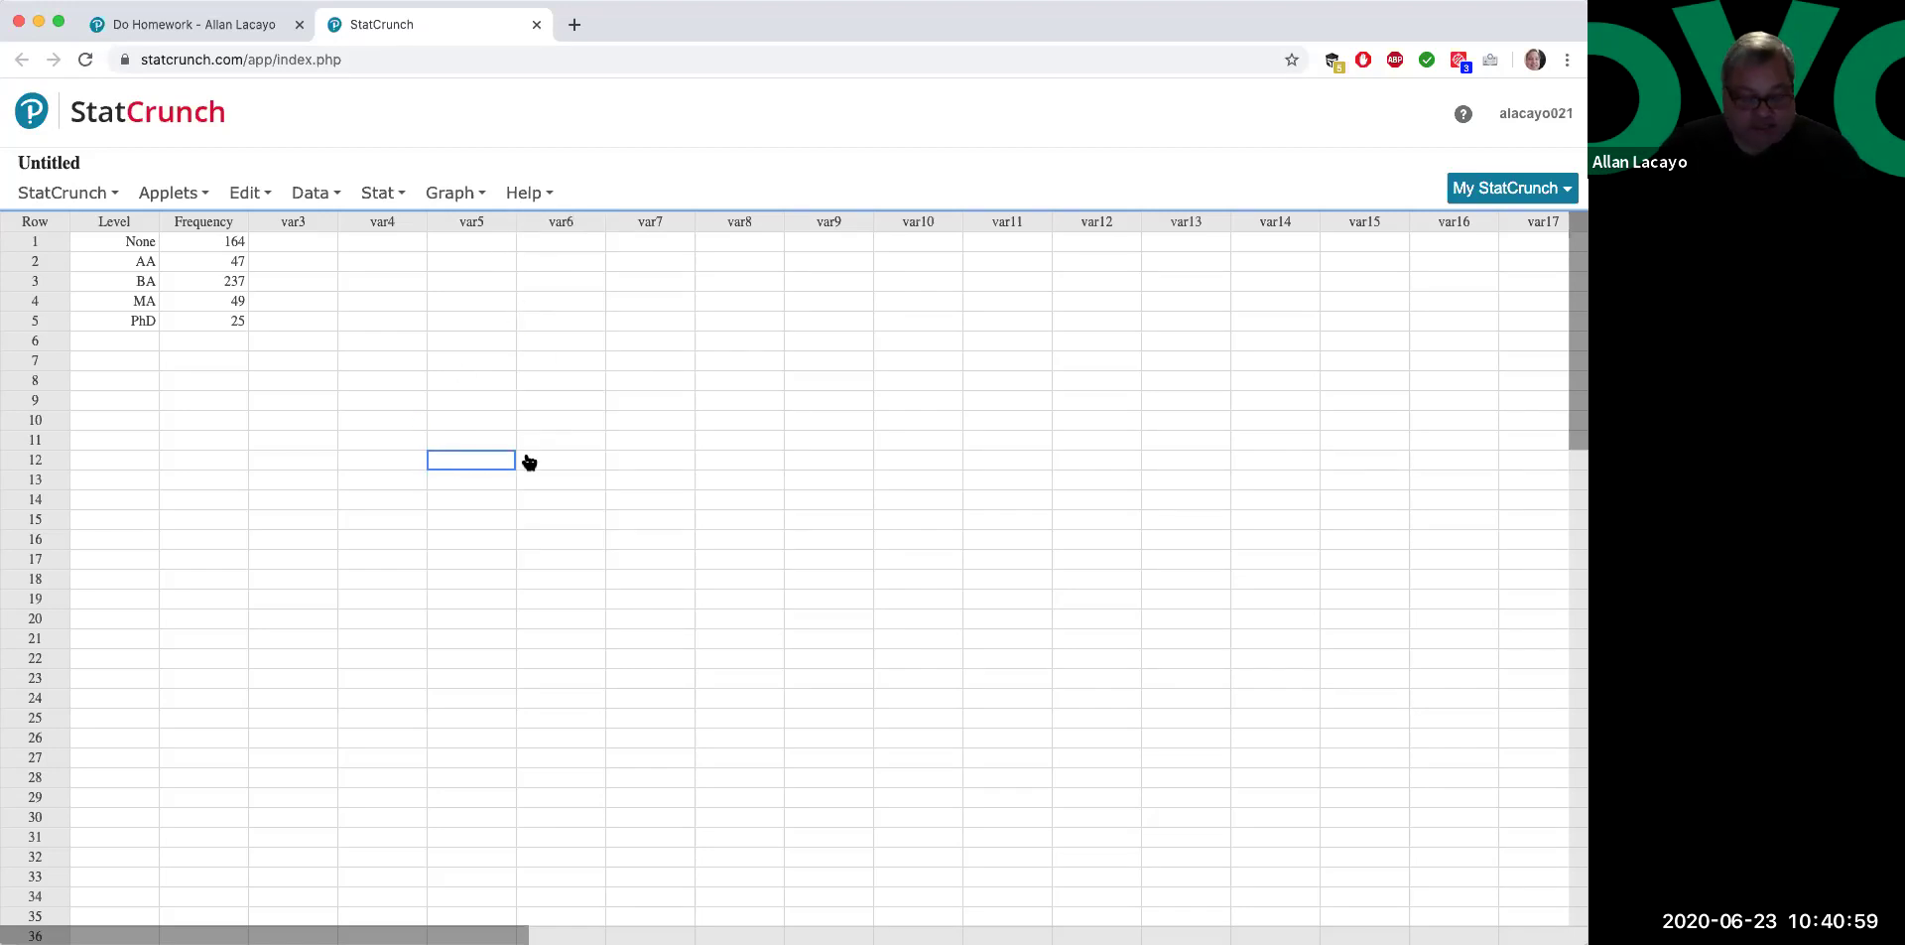
pyautogui.press('super+z')
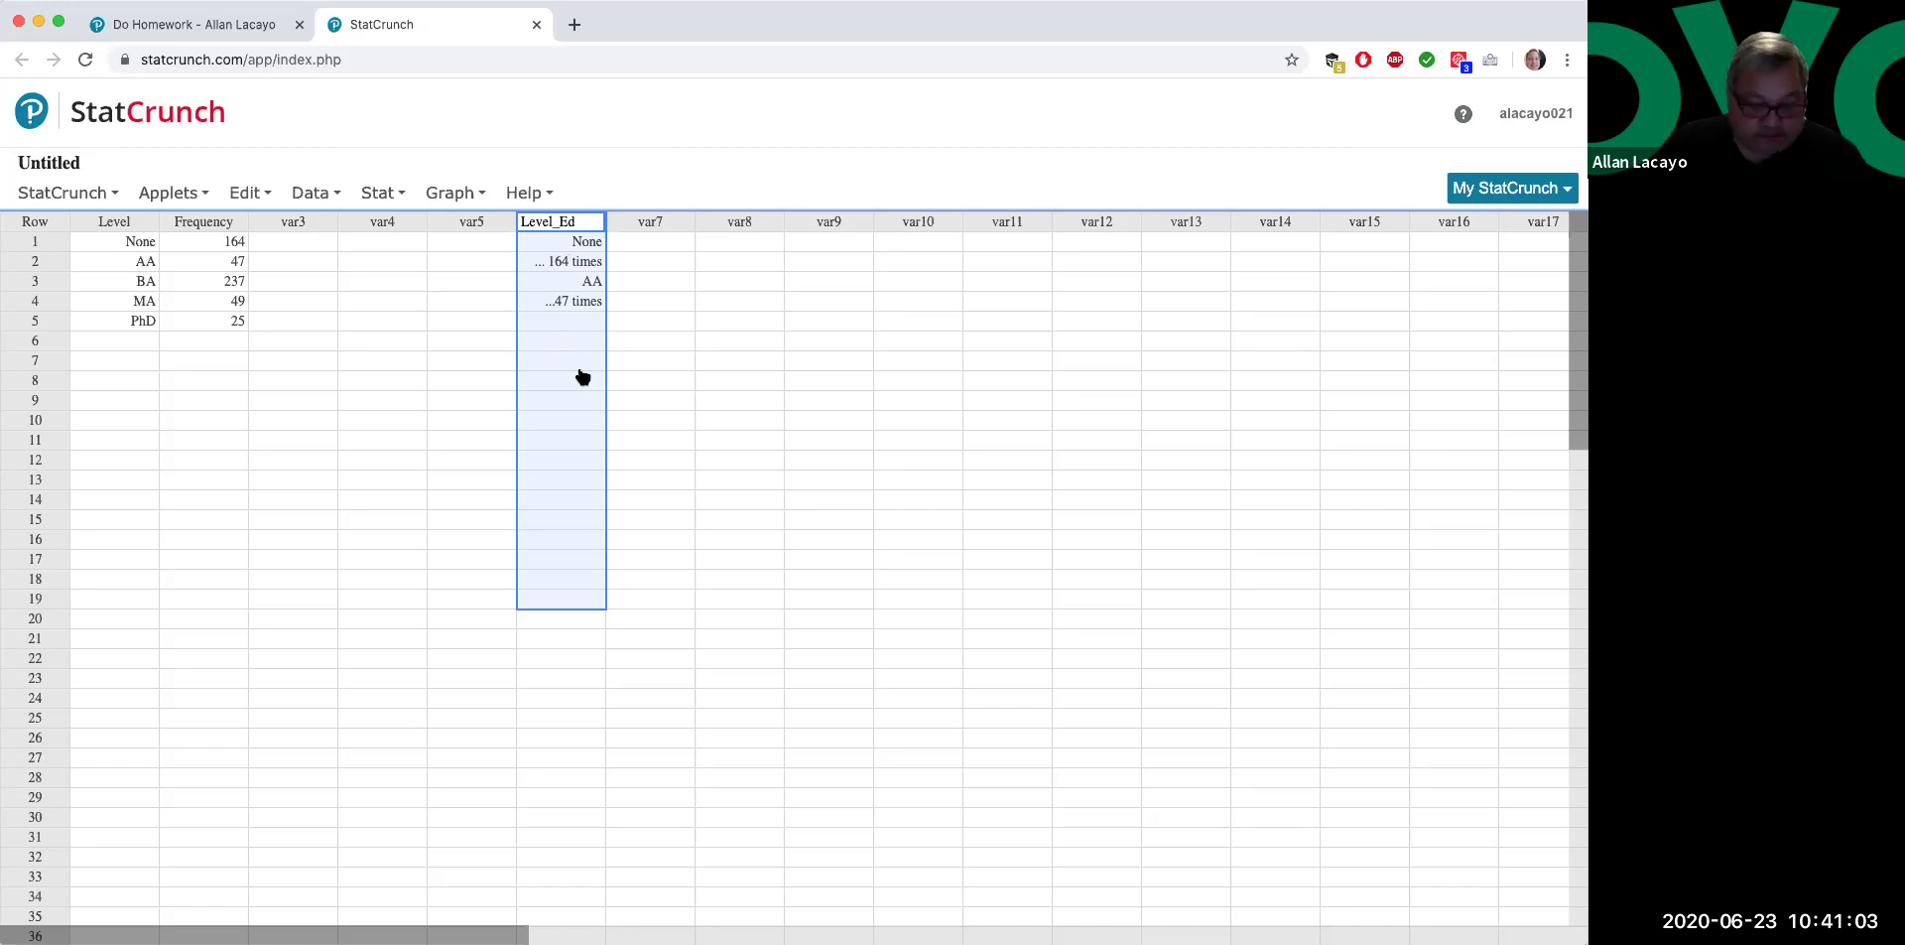
pyautogui.press('super+z')
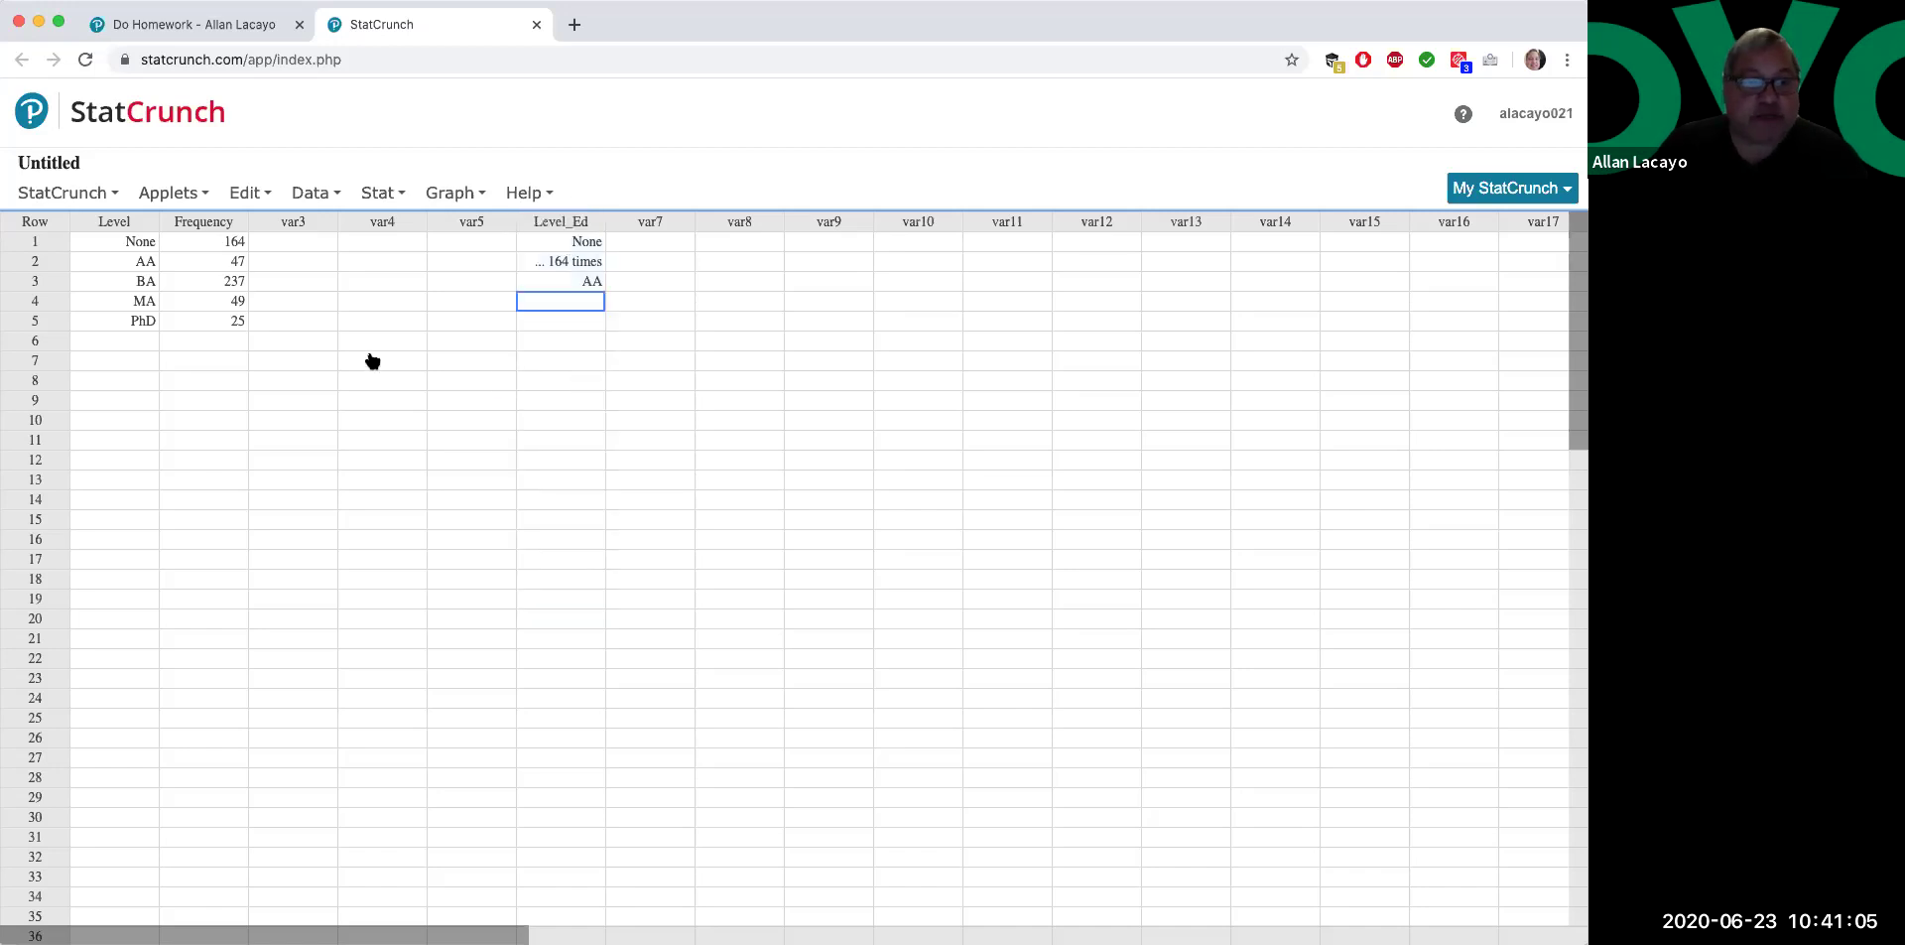
pyautogui.press('super+z')
pyautogui.press('super+z')
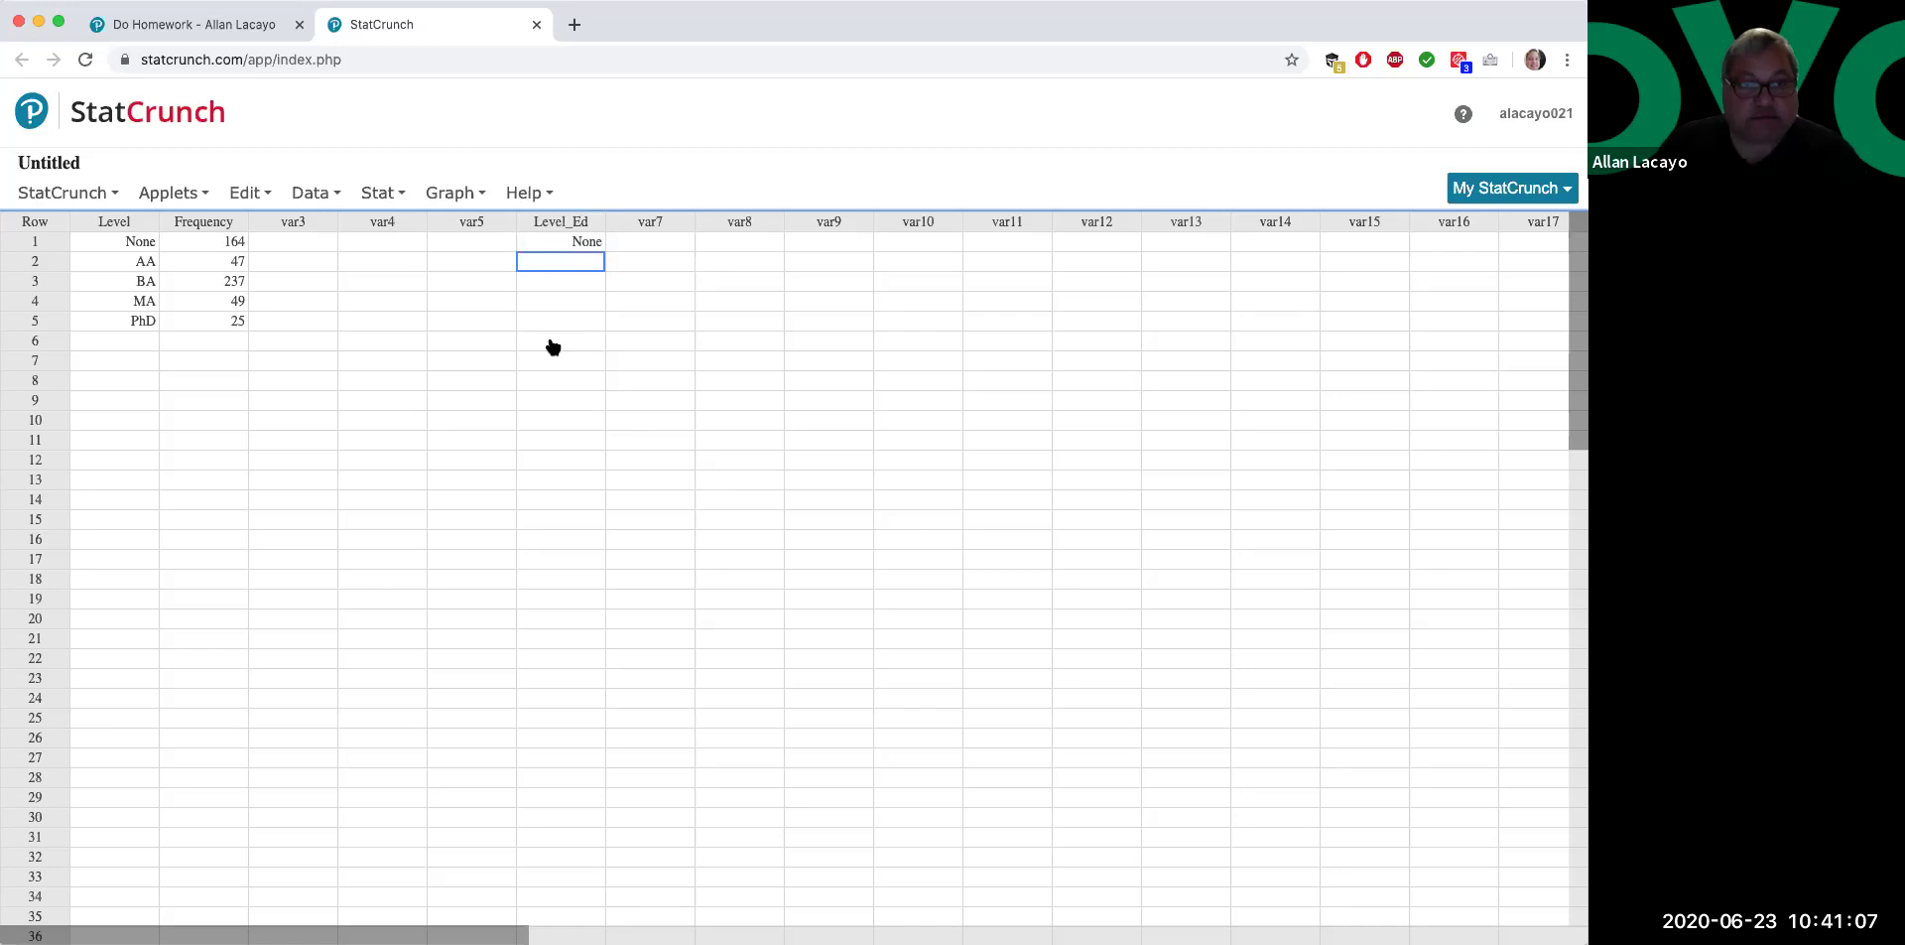
pyautogui.press('super+z')
pyautogui.press('super+z')
pyautogui.click(438, 359)
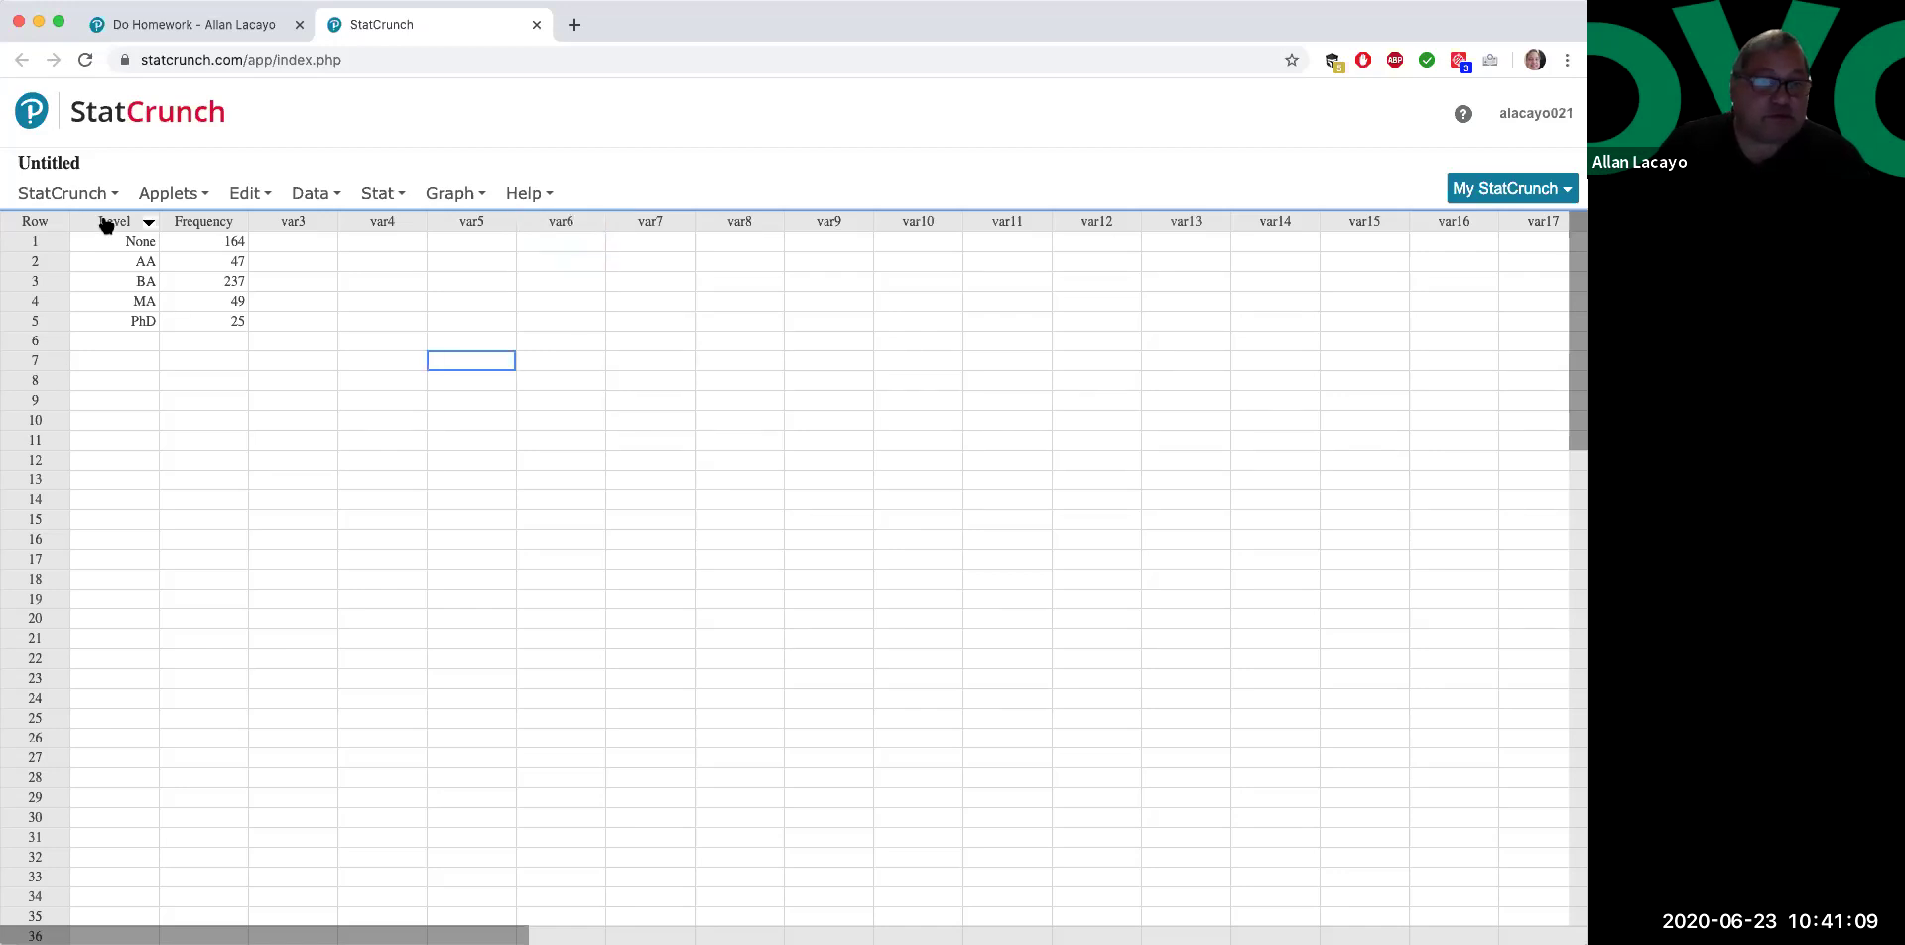
# - Verify the Level and Frequency entries (None 164 through PhD 25) and bring up the Graph menu
pyautogui.moveTo(115, 221); pyautogui.dragTo(213, 328)
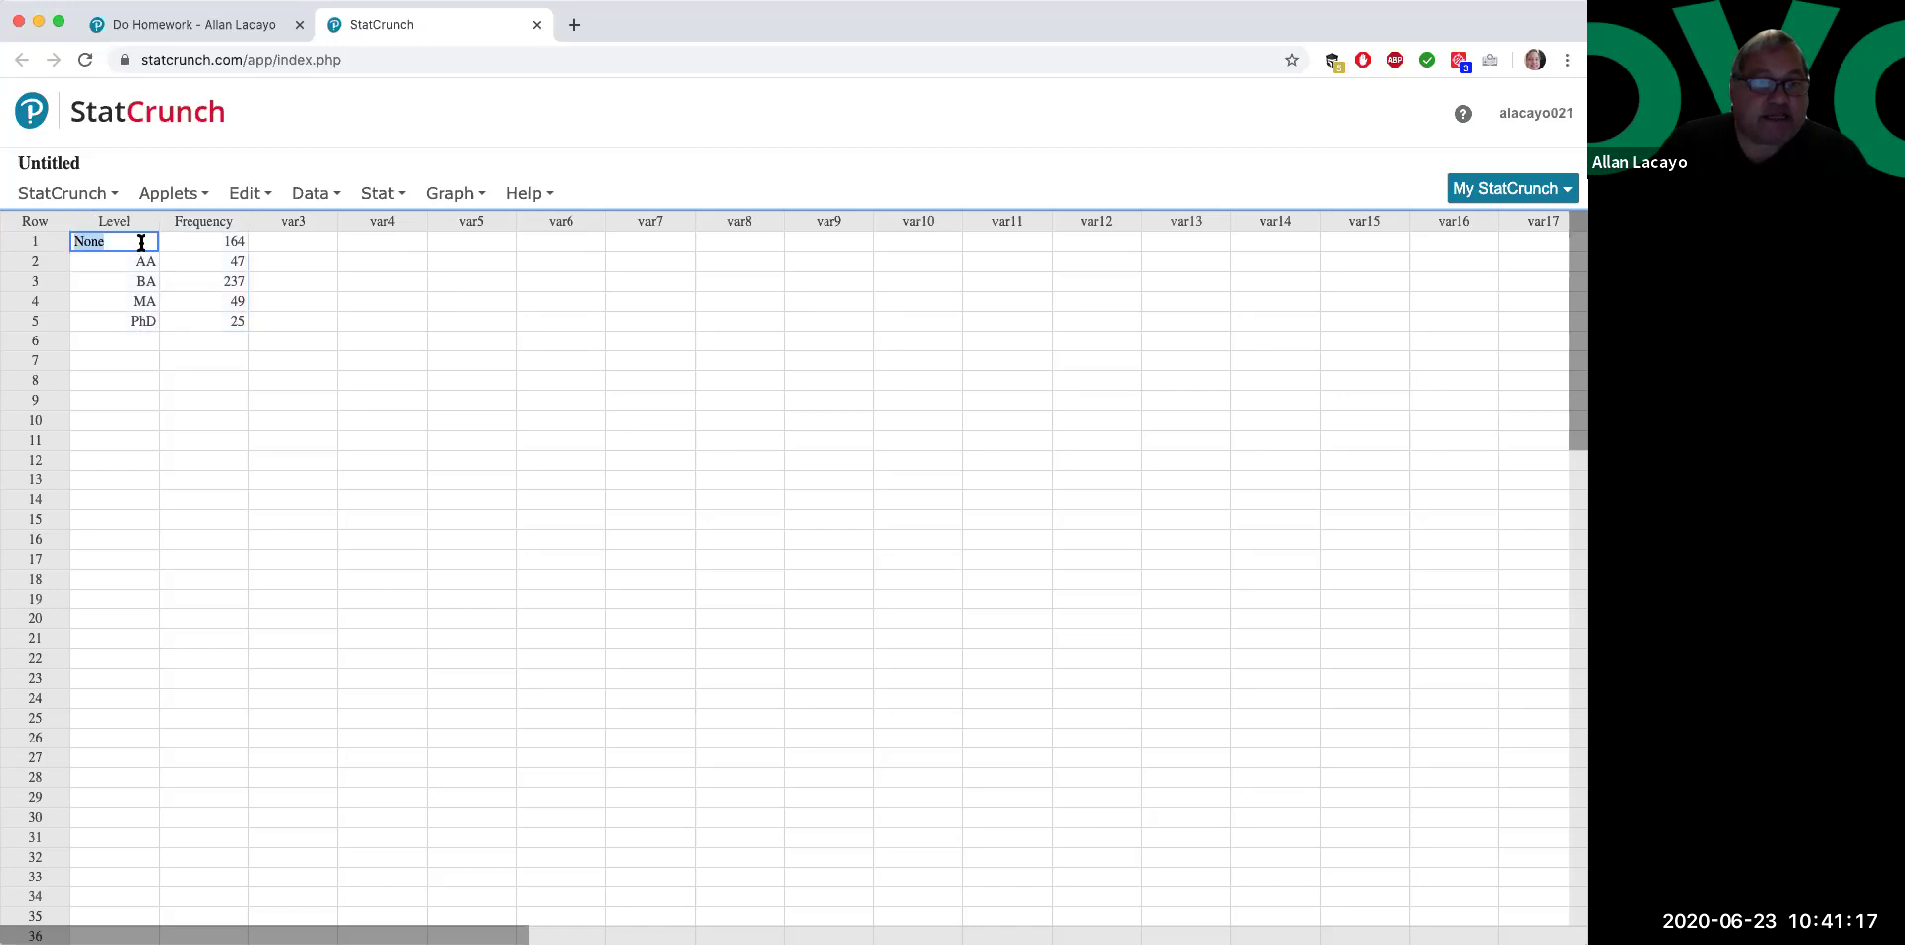
pyautogui.click(136, 262)
pyautogui.click(131, 284)
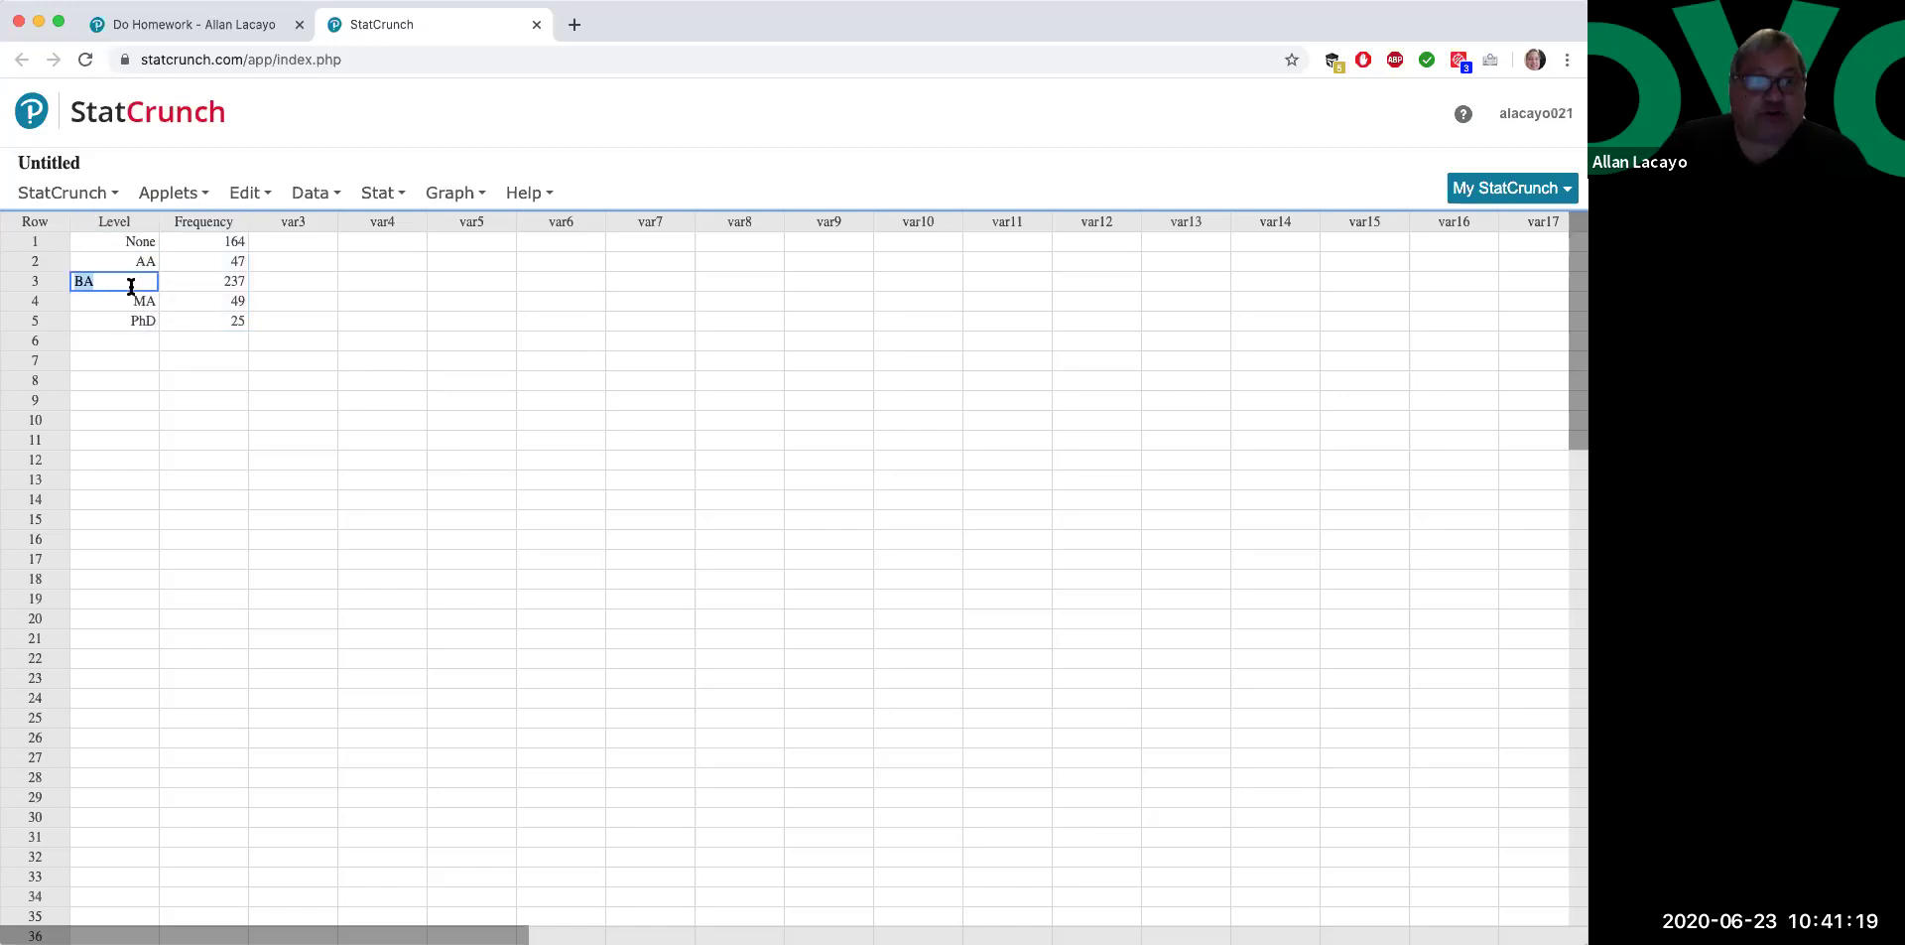
pyautogui.click(131, 301)
pyautogui.click(133, 322)
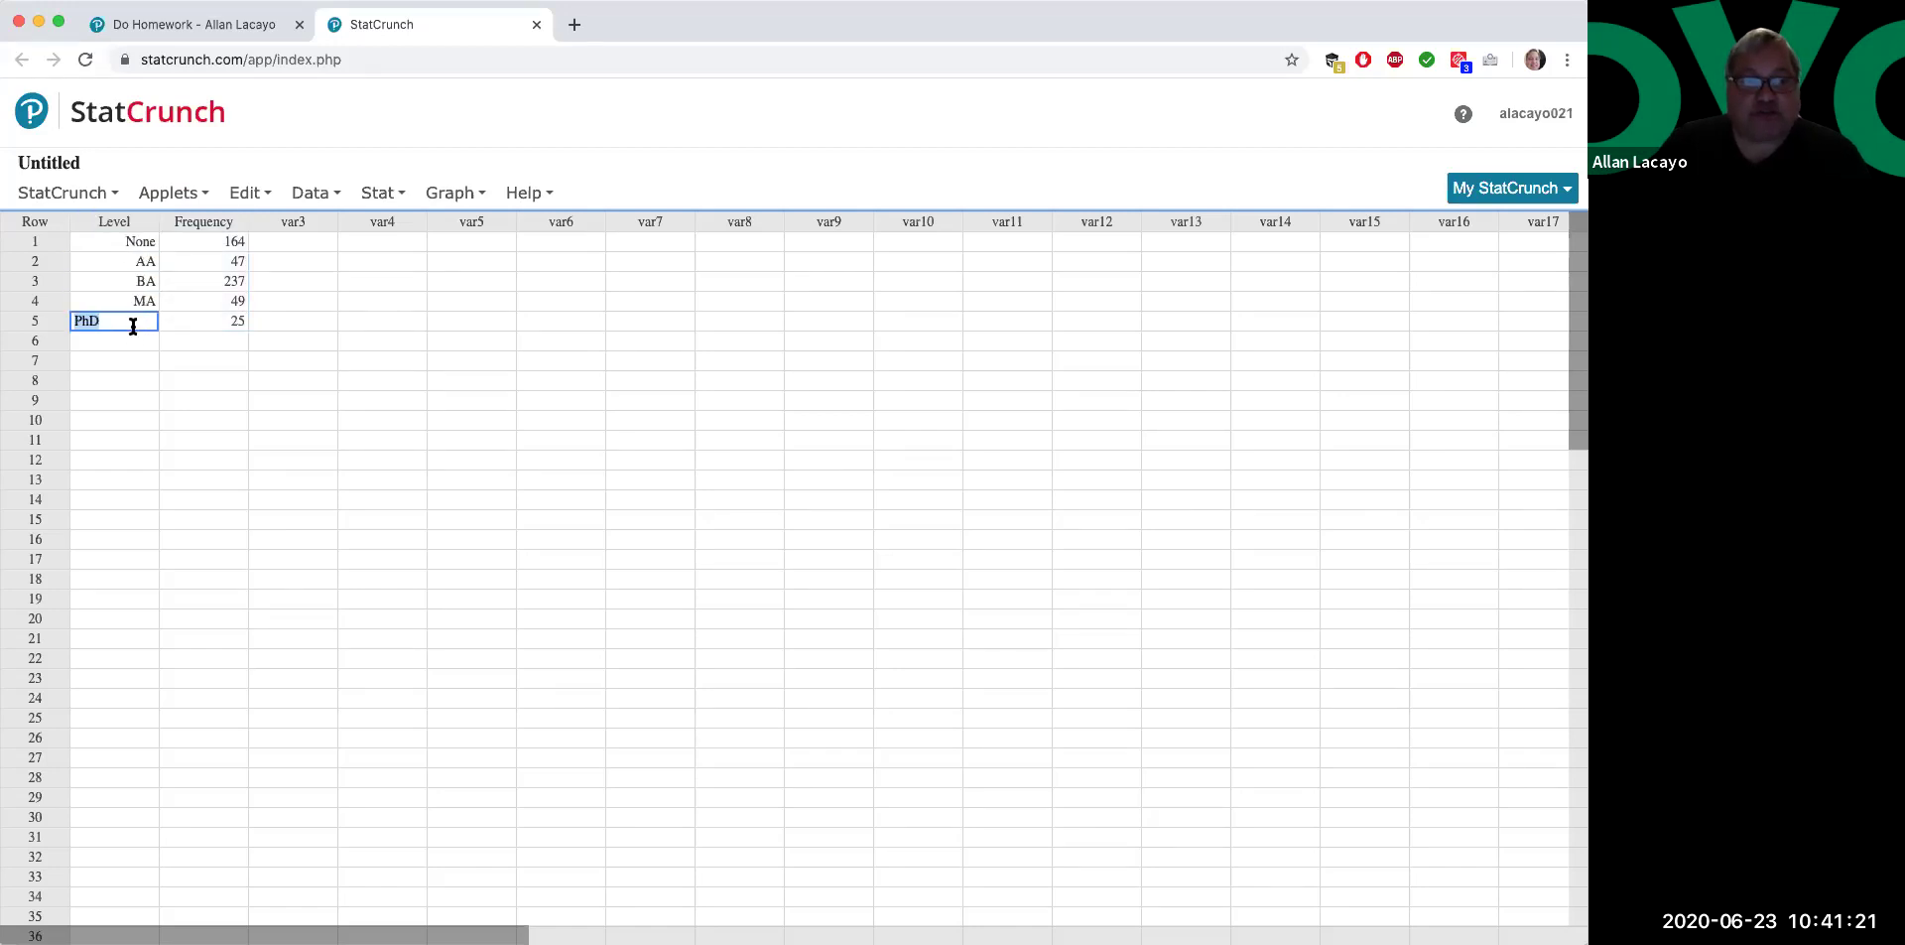
pyautogui.click(228, 243)
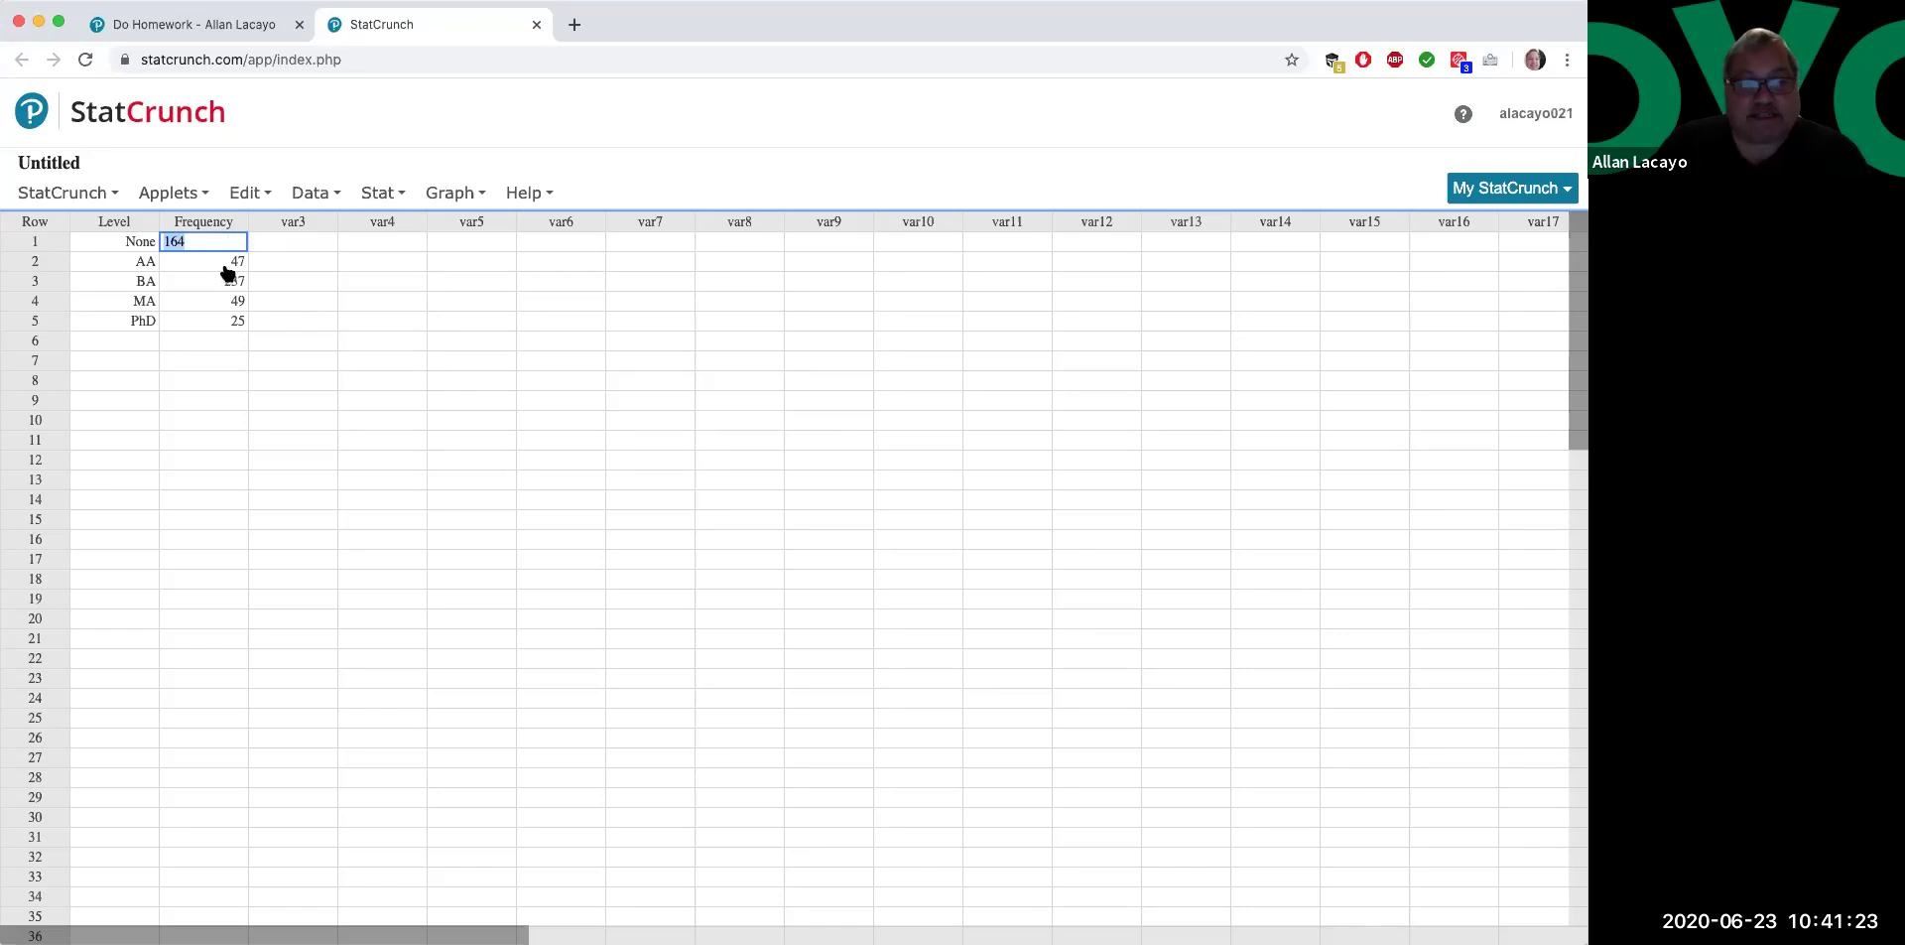
pyautogui.click(226, 264)
pyautogui.click(221, 285)
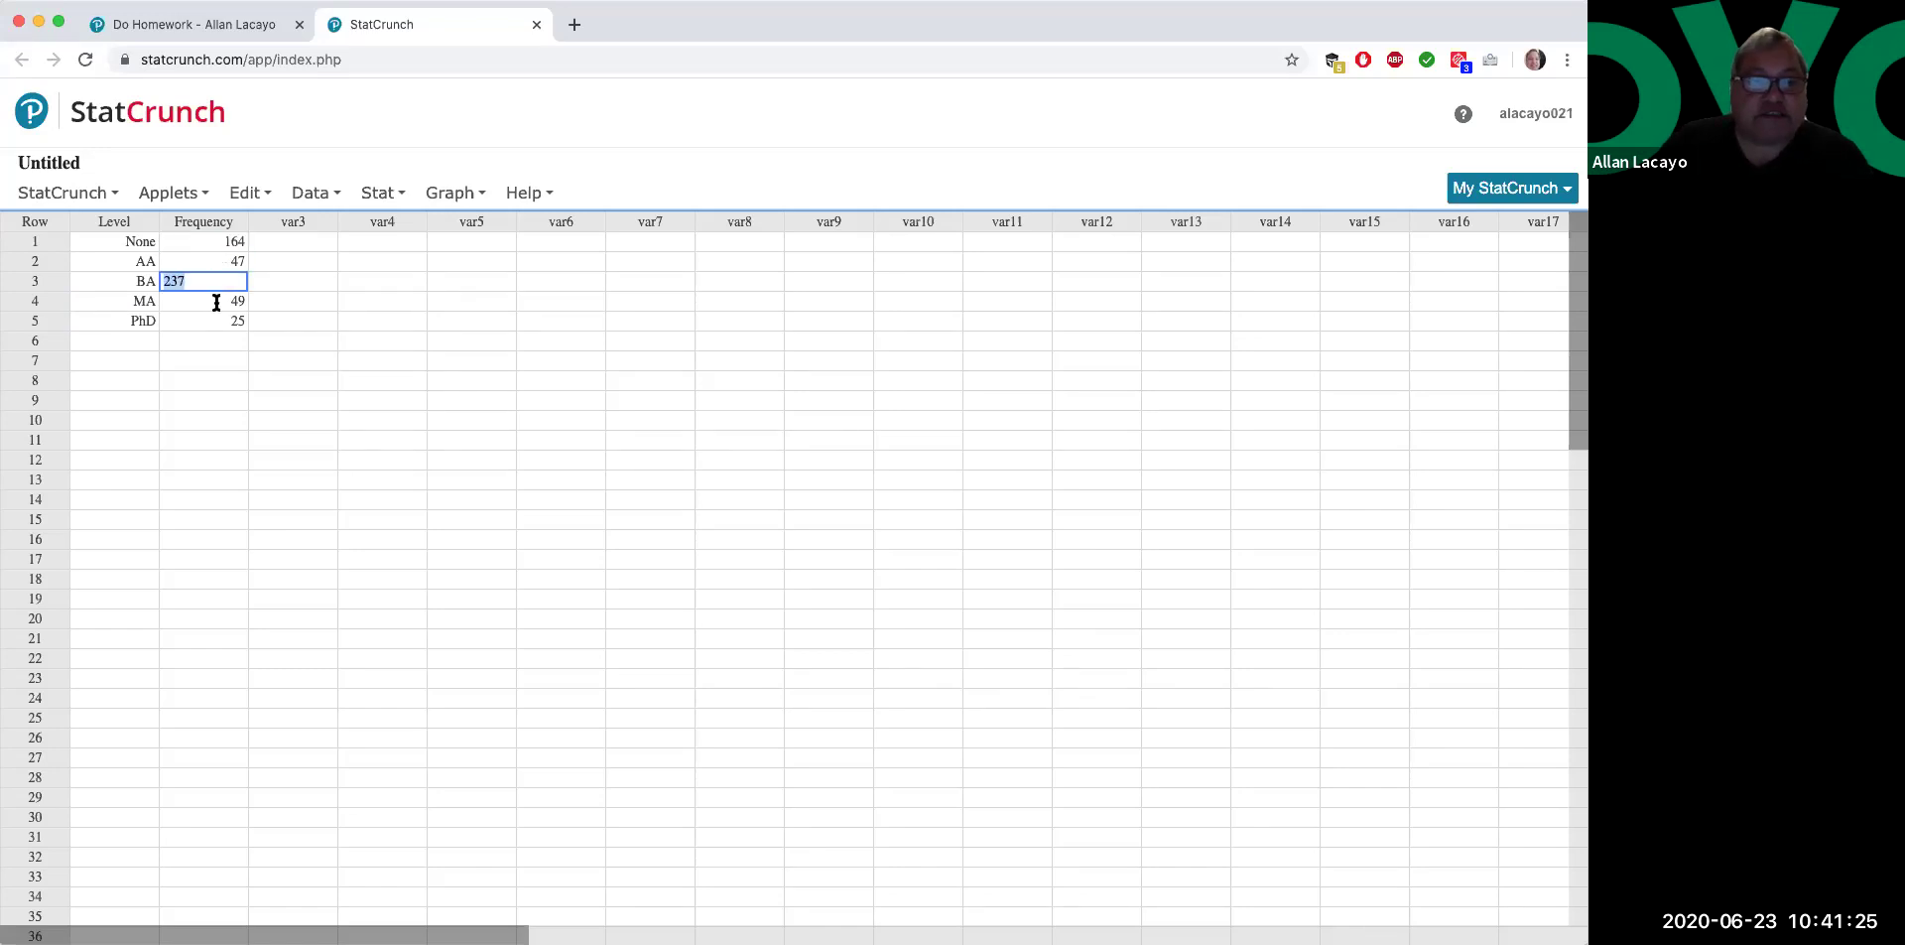
pyautogui.click(194, 363)
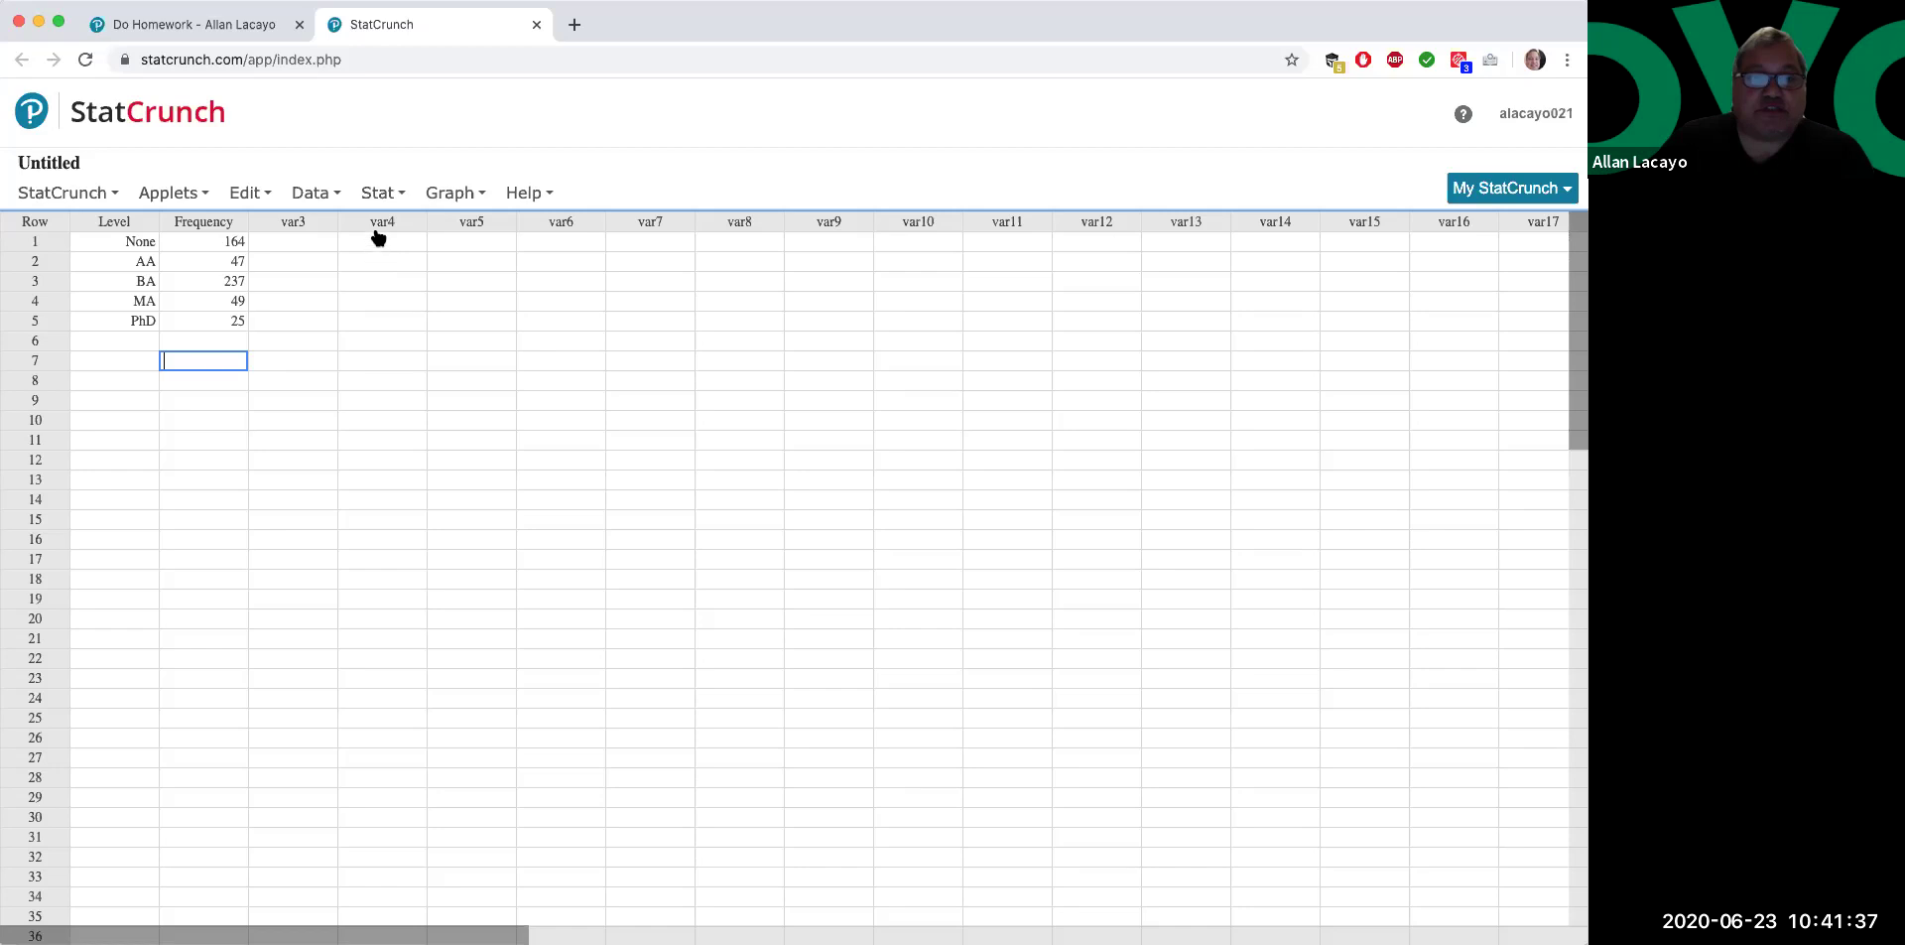
pyautogui.click(391, 199)
# - Start a Pie Chart With Summary using Level as the categories
pyautogui.click(449, 197)
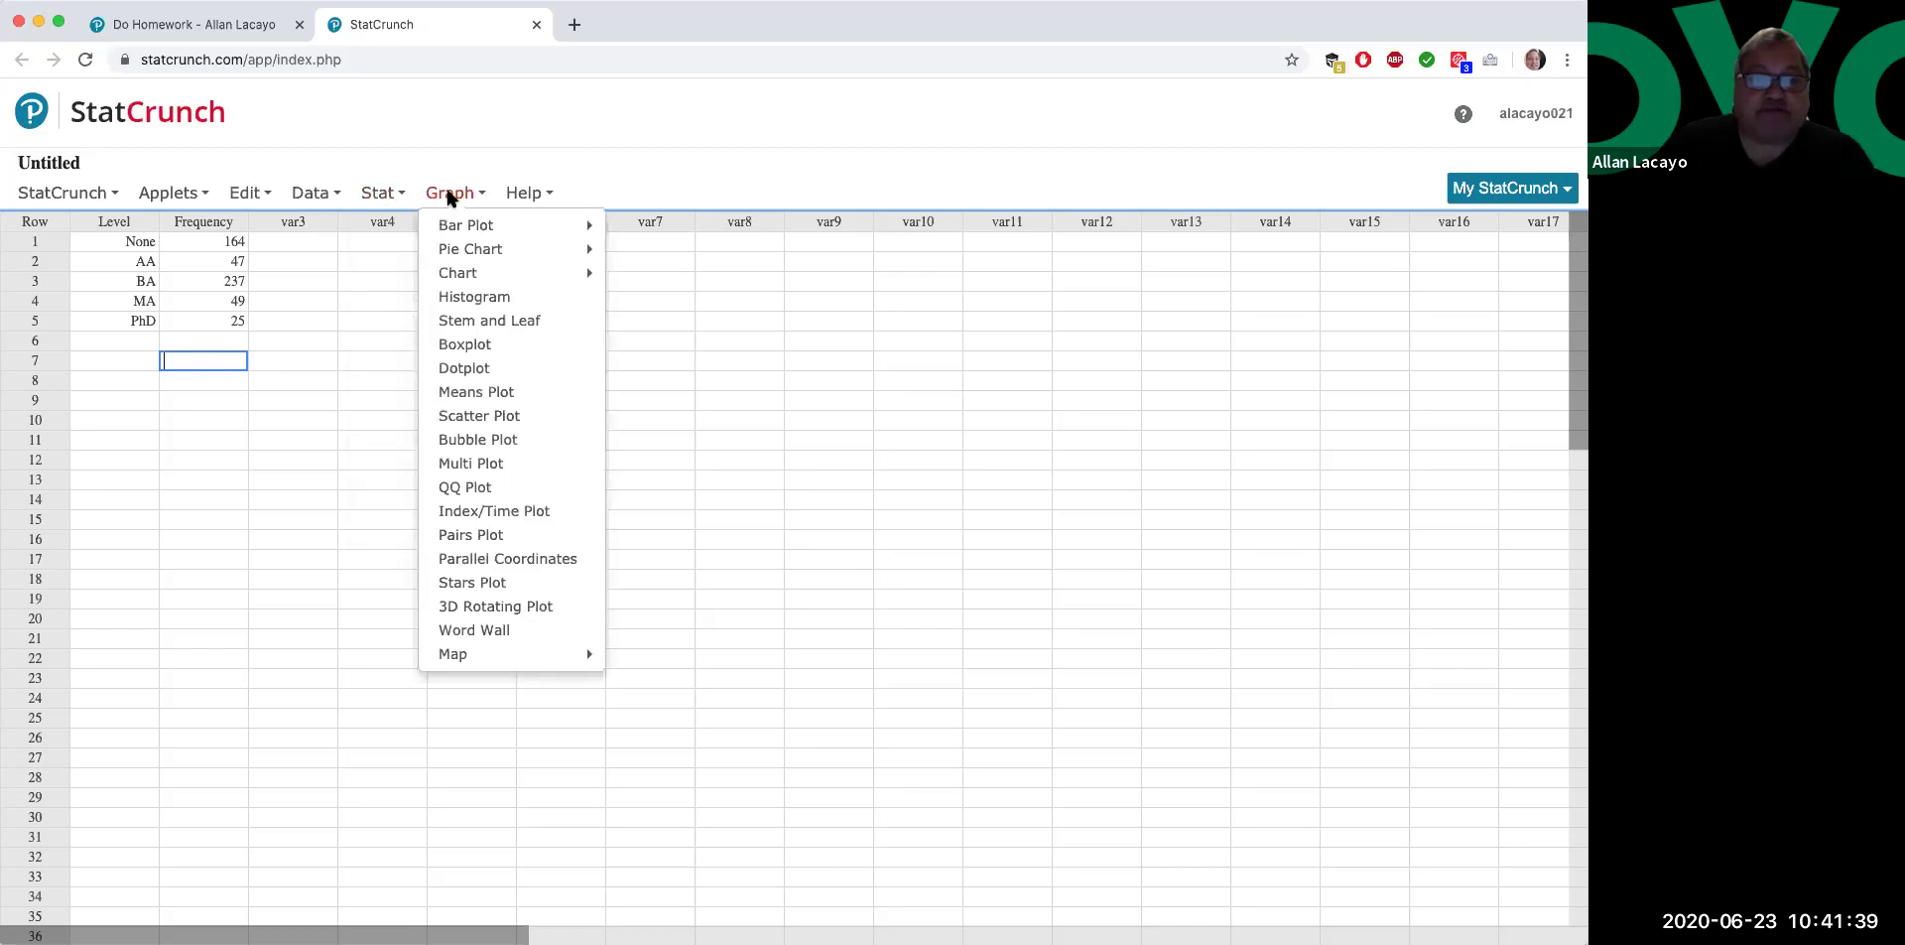
pyautogui.moveTo(518, 256)
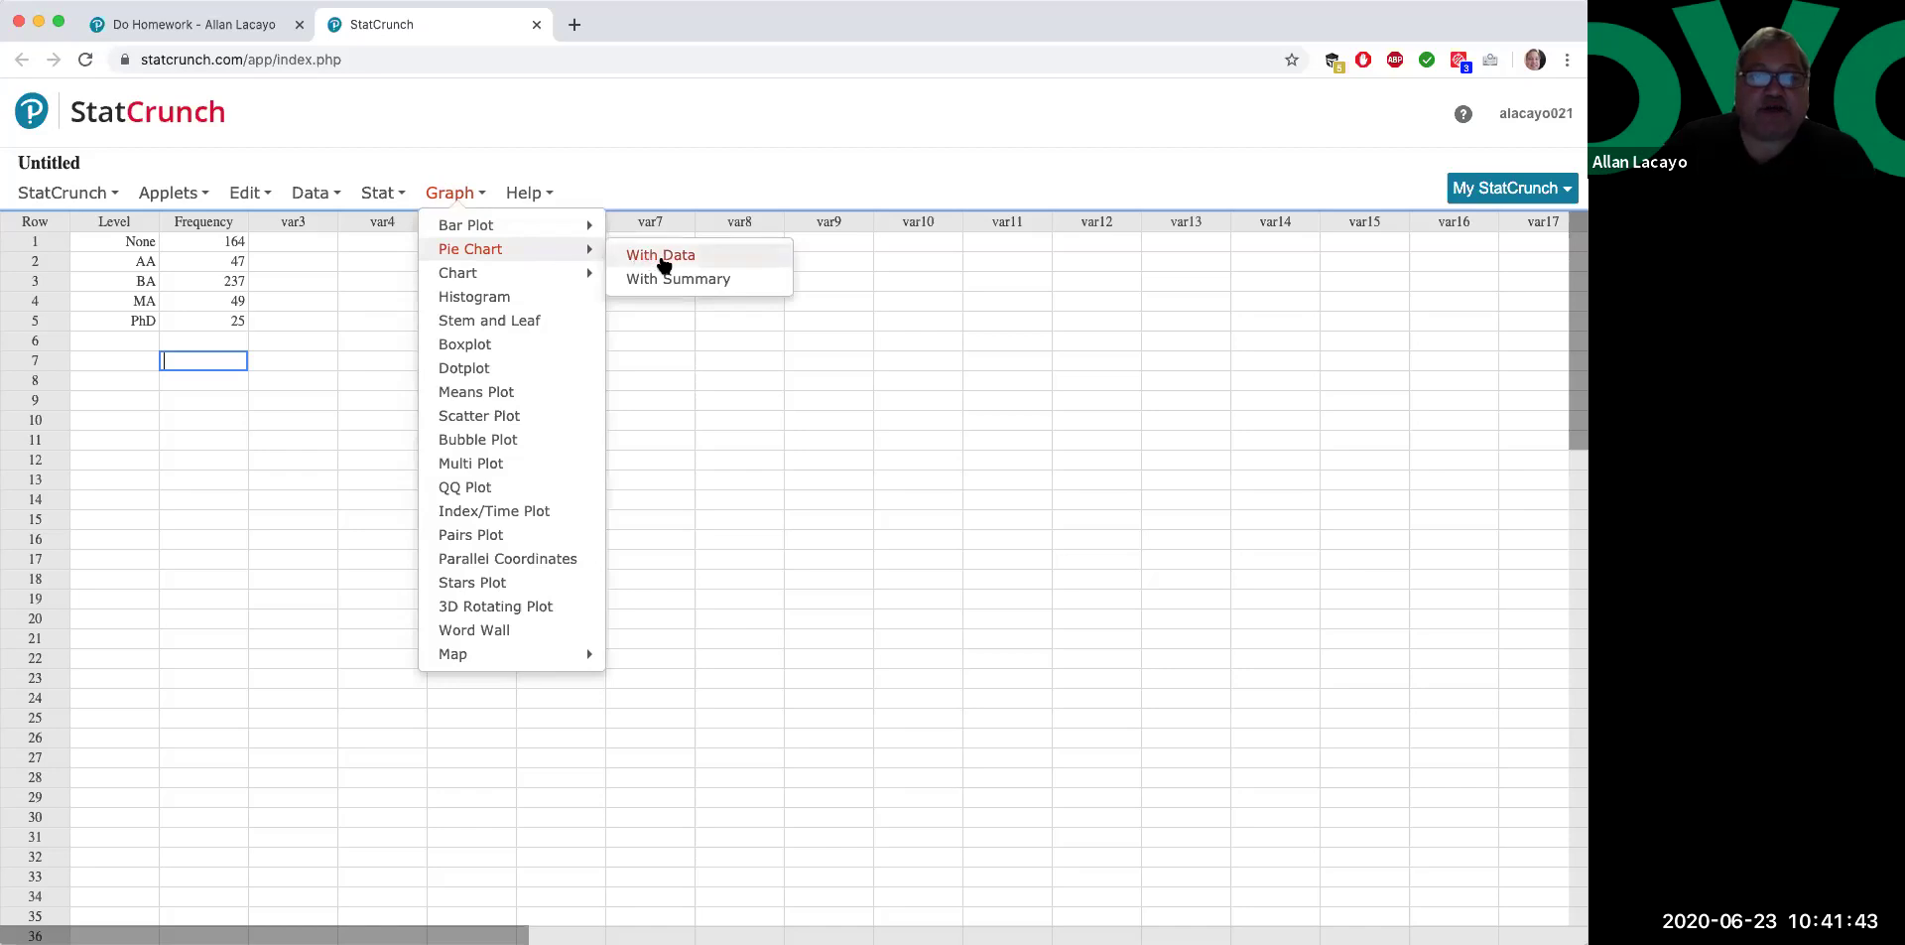
pyautogui.click(740, 284)
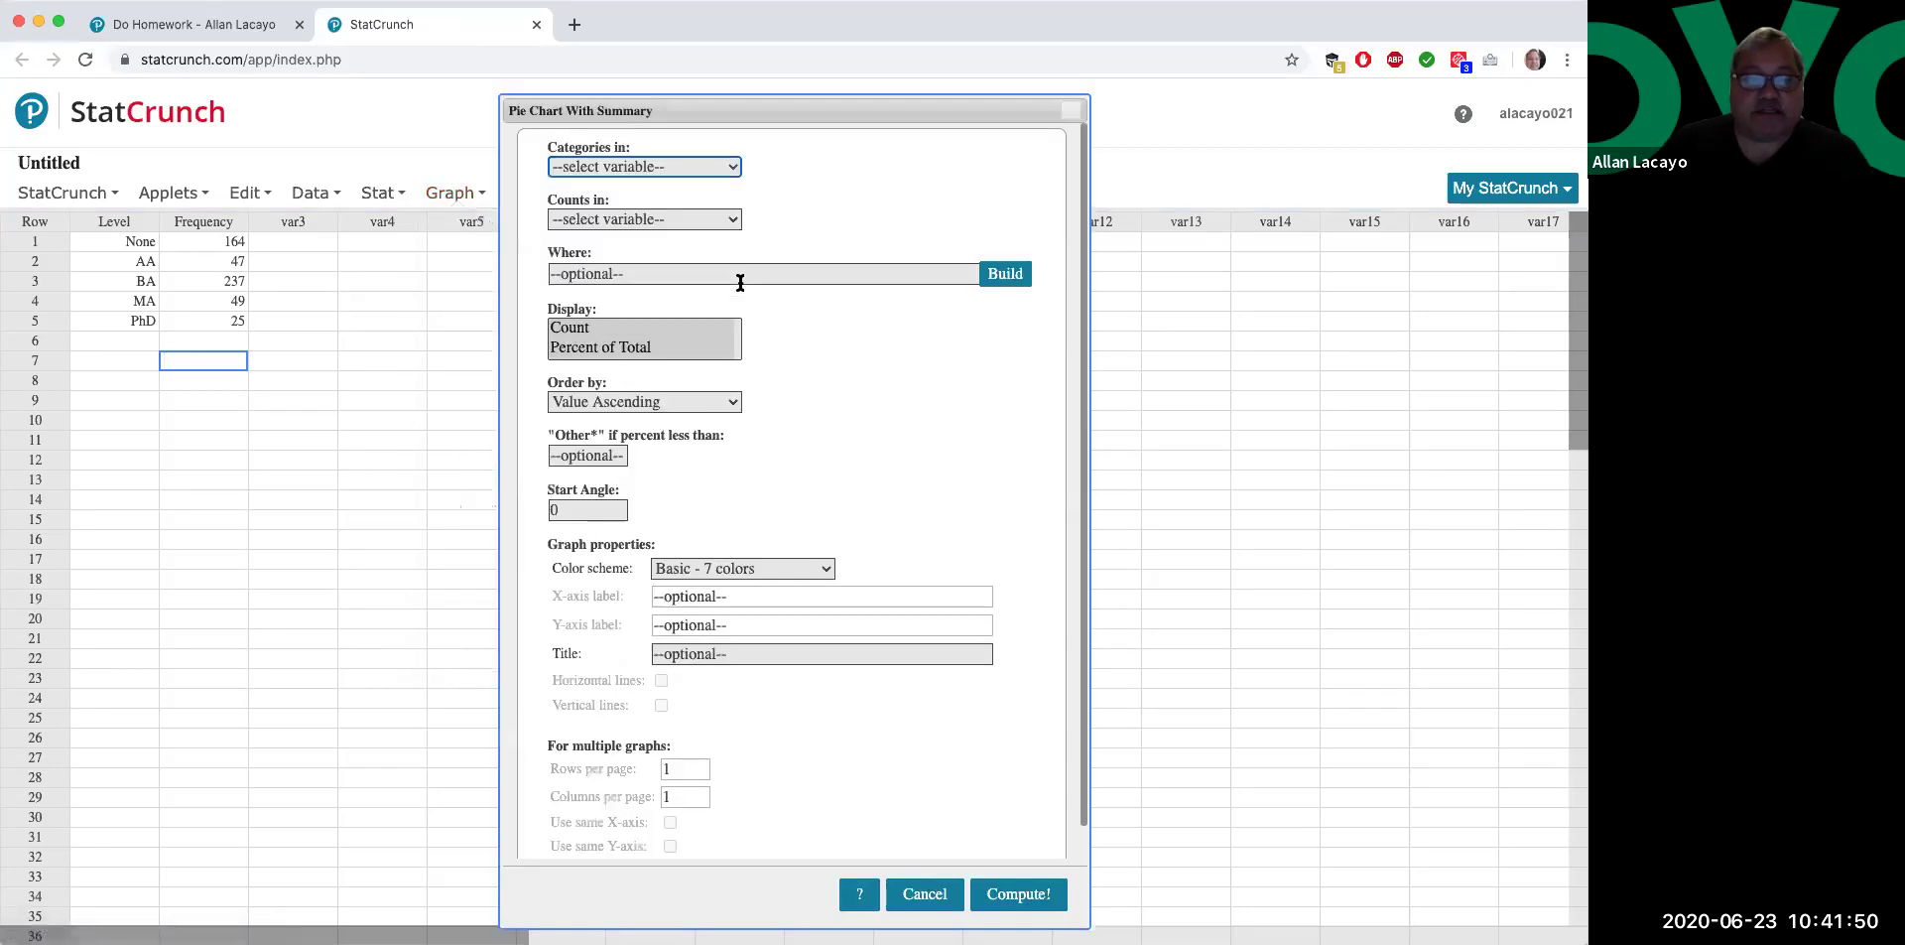
pyautogui.click(658, 167)
pyautogui.click(661, 167)
pyautogui.click(661, 167)
# - Use Frequency as counts, display Percent of Total, order by Worksheet, and generate the chart
pyautogui.click(611, 185)
pyautogui.click(572, 220)
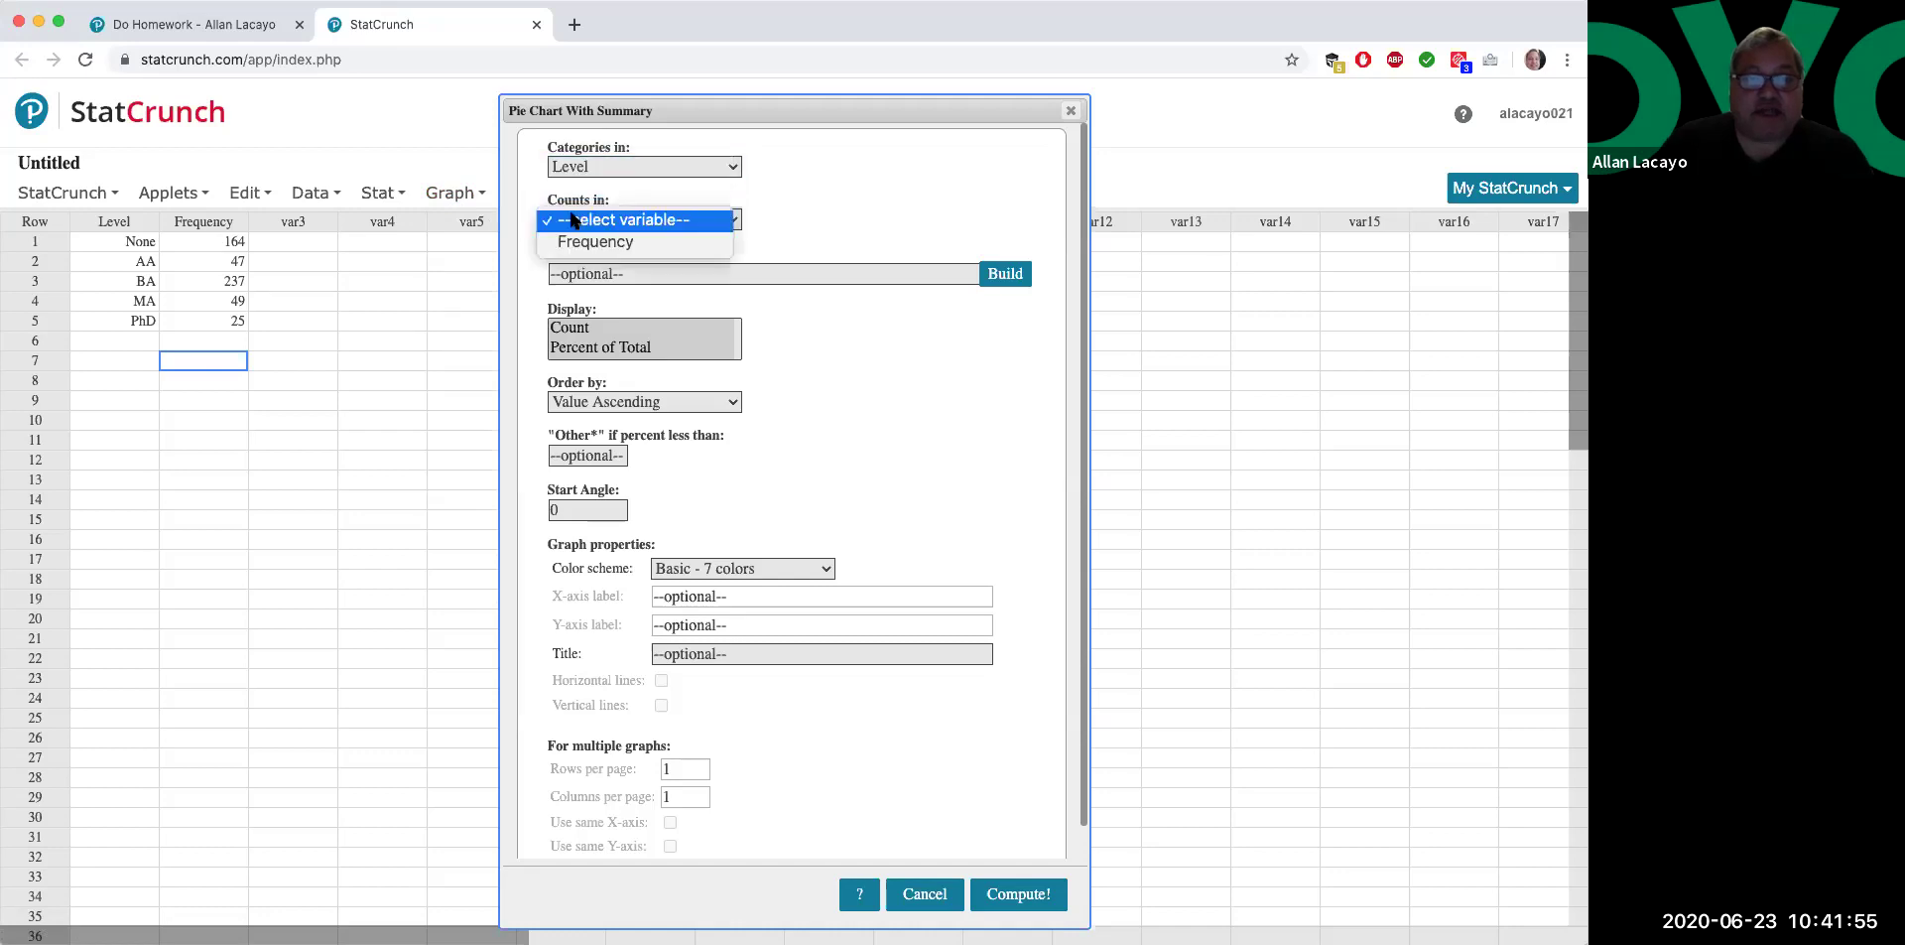
pyautogui.click(580, 244)
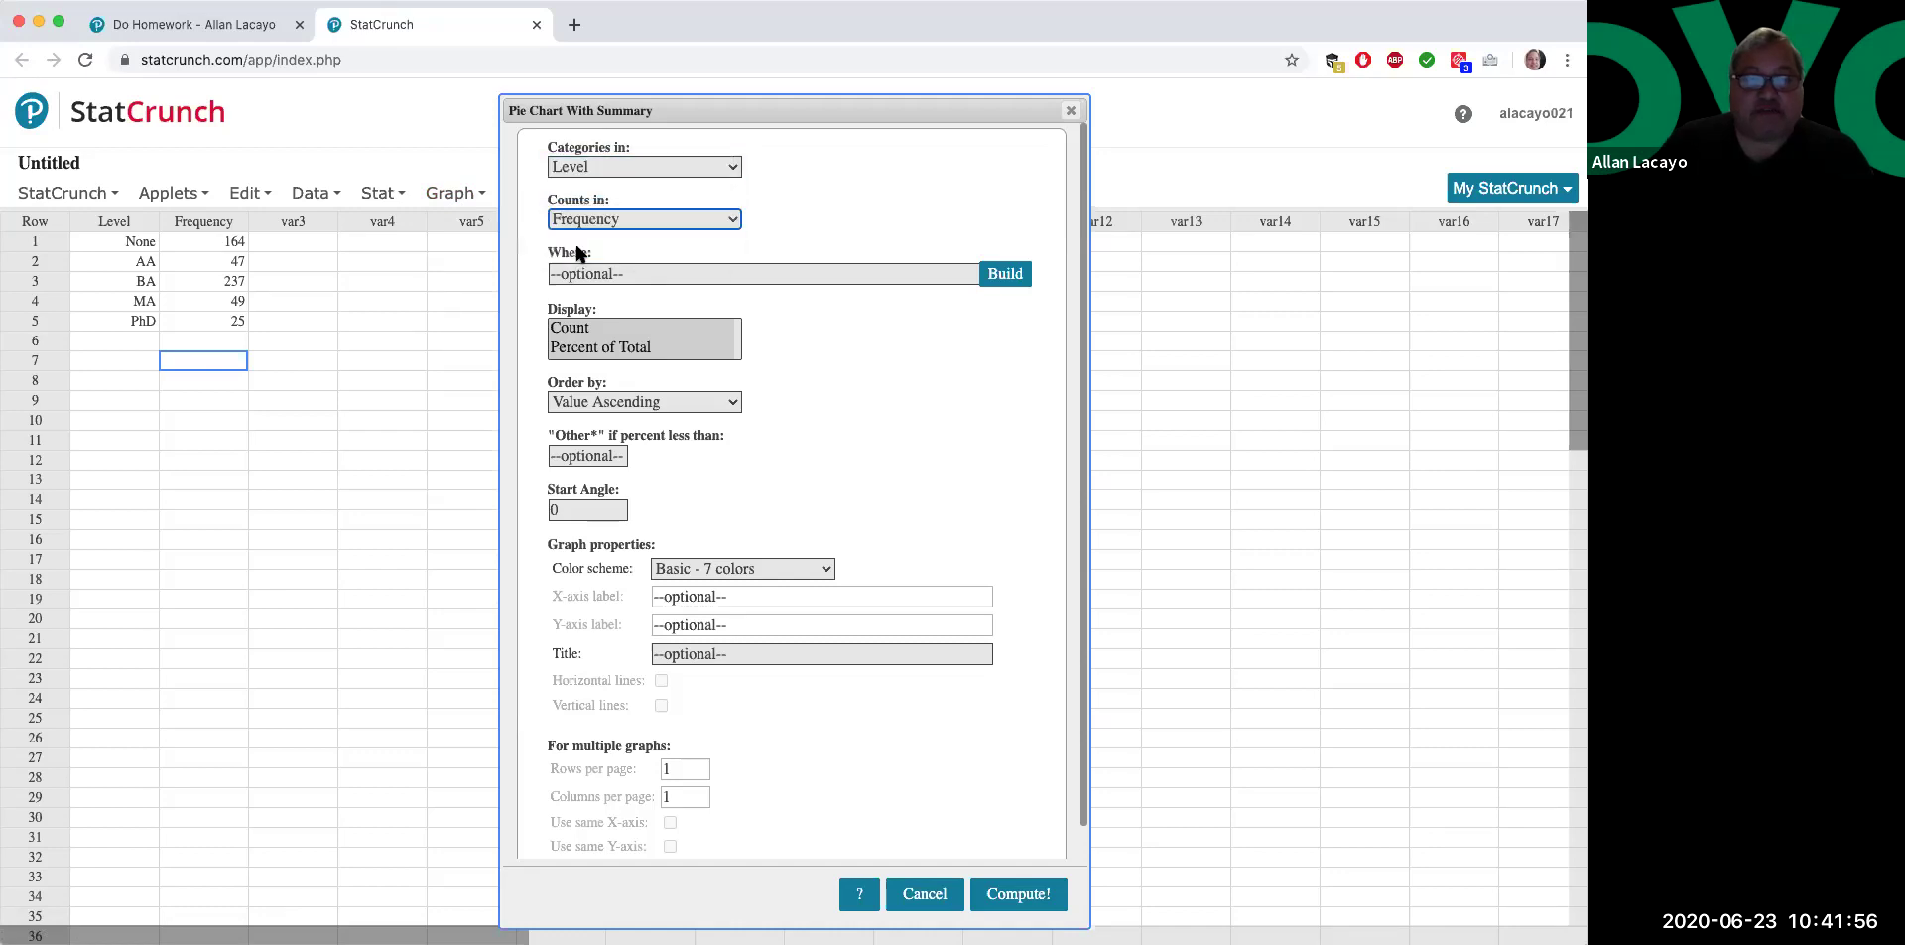
pyautogui.click(612, 354)
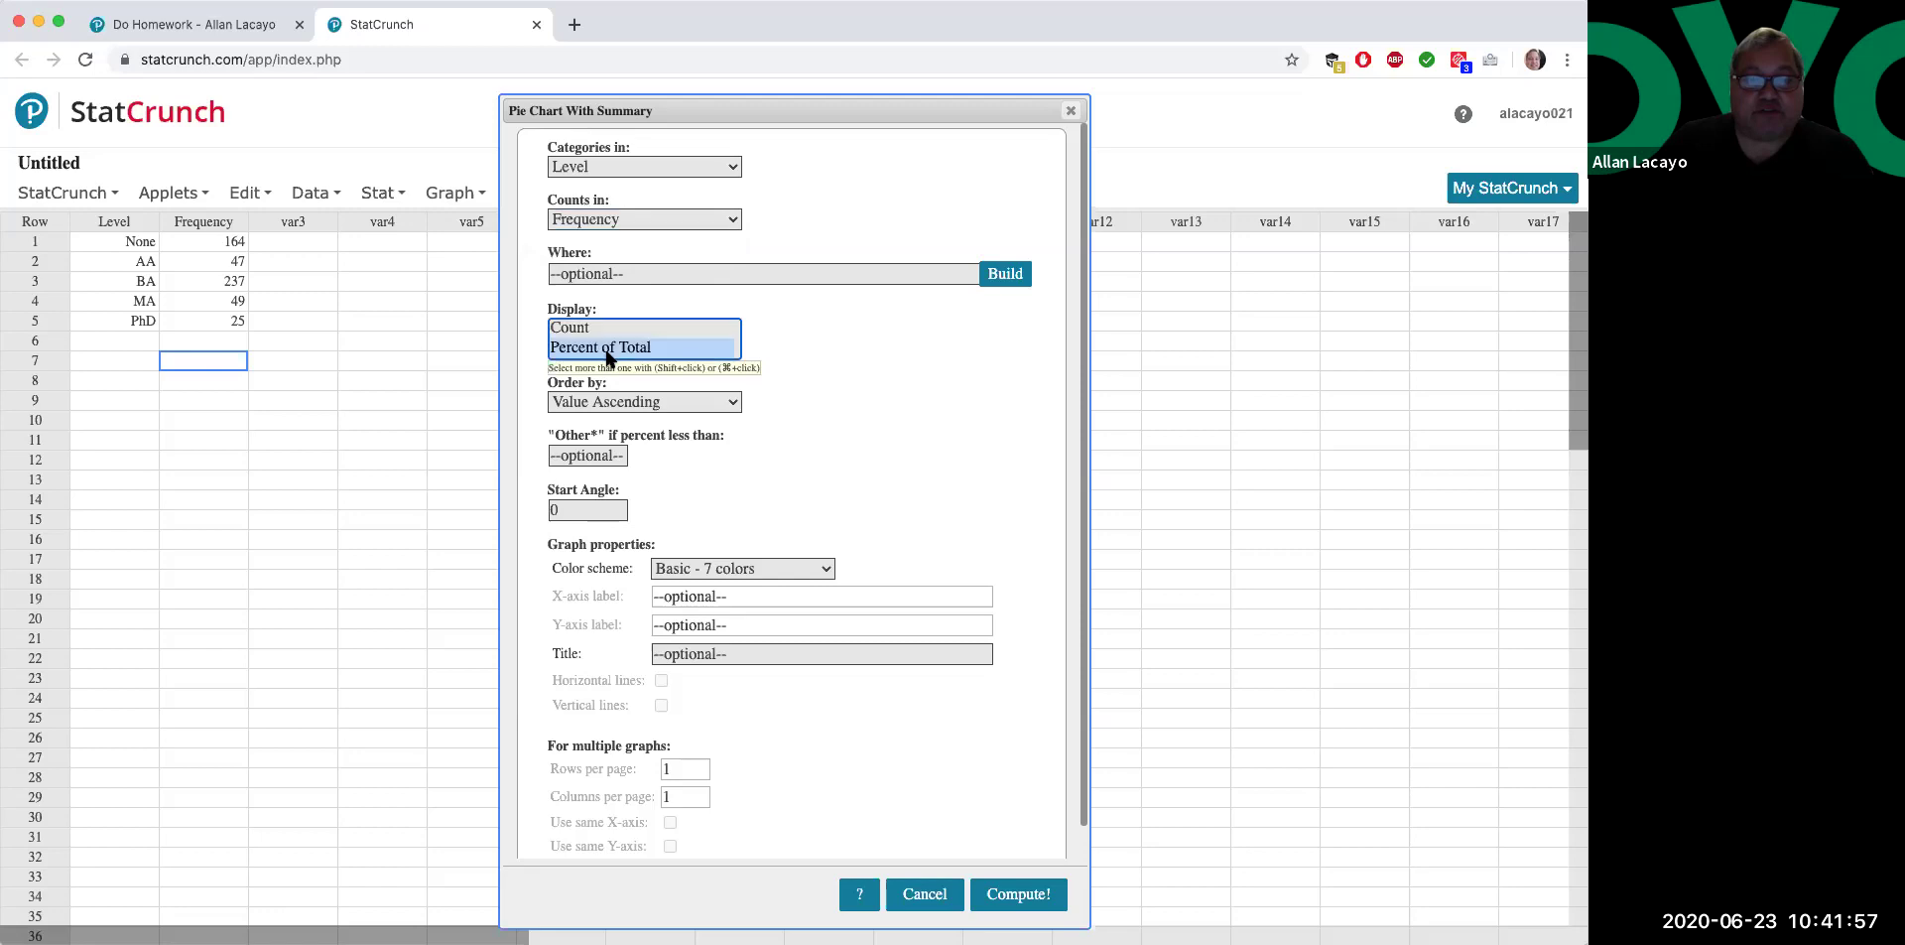
pyautogui.click(646, 402)
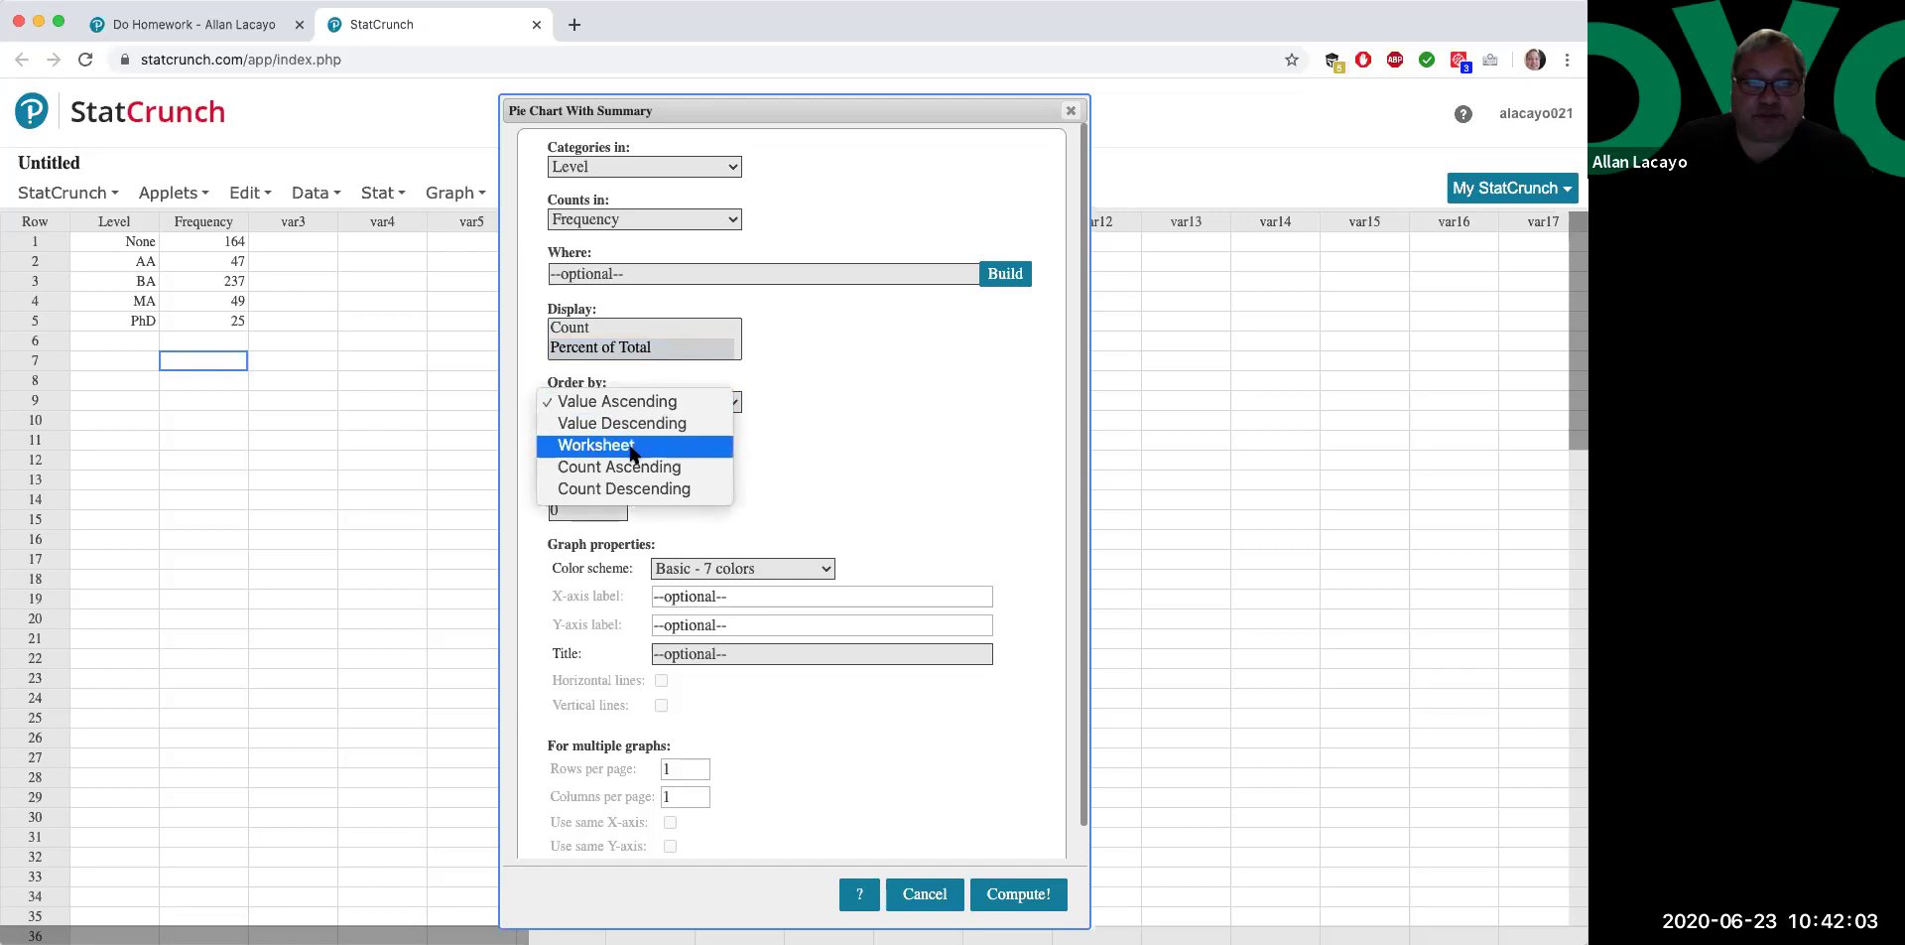
pyautogui.click(596, 445)
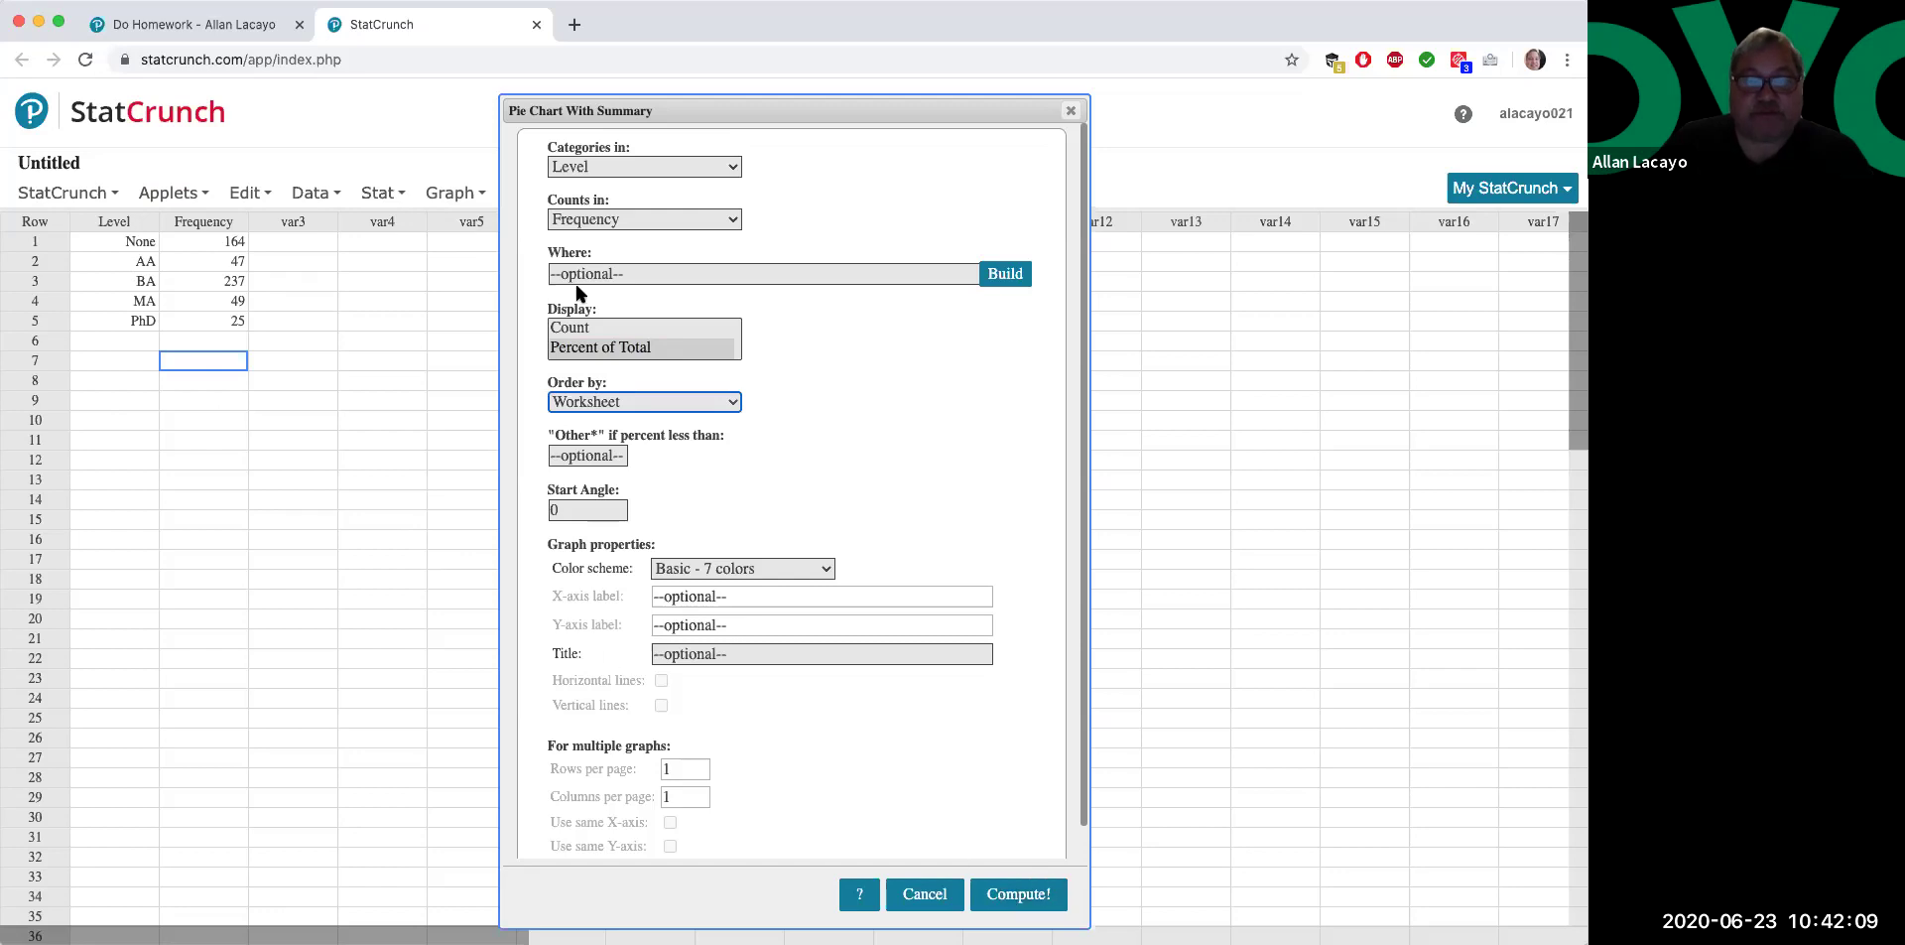
pyautogui.click(1005, 901)
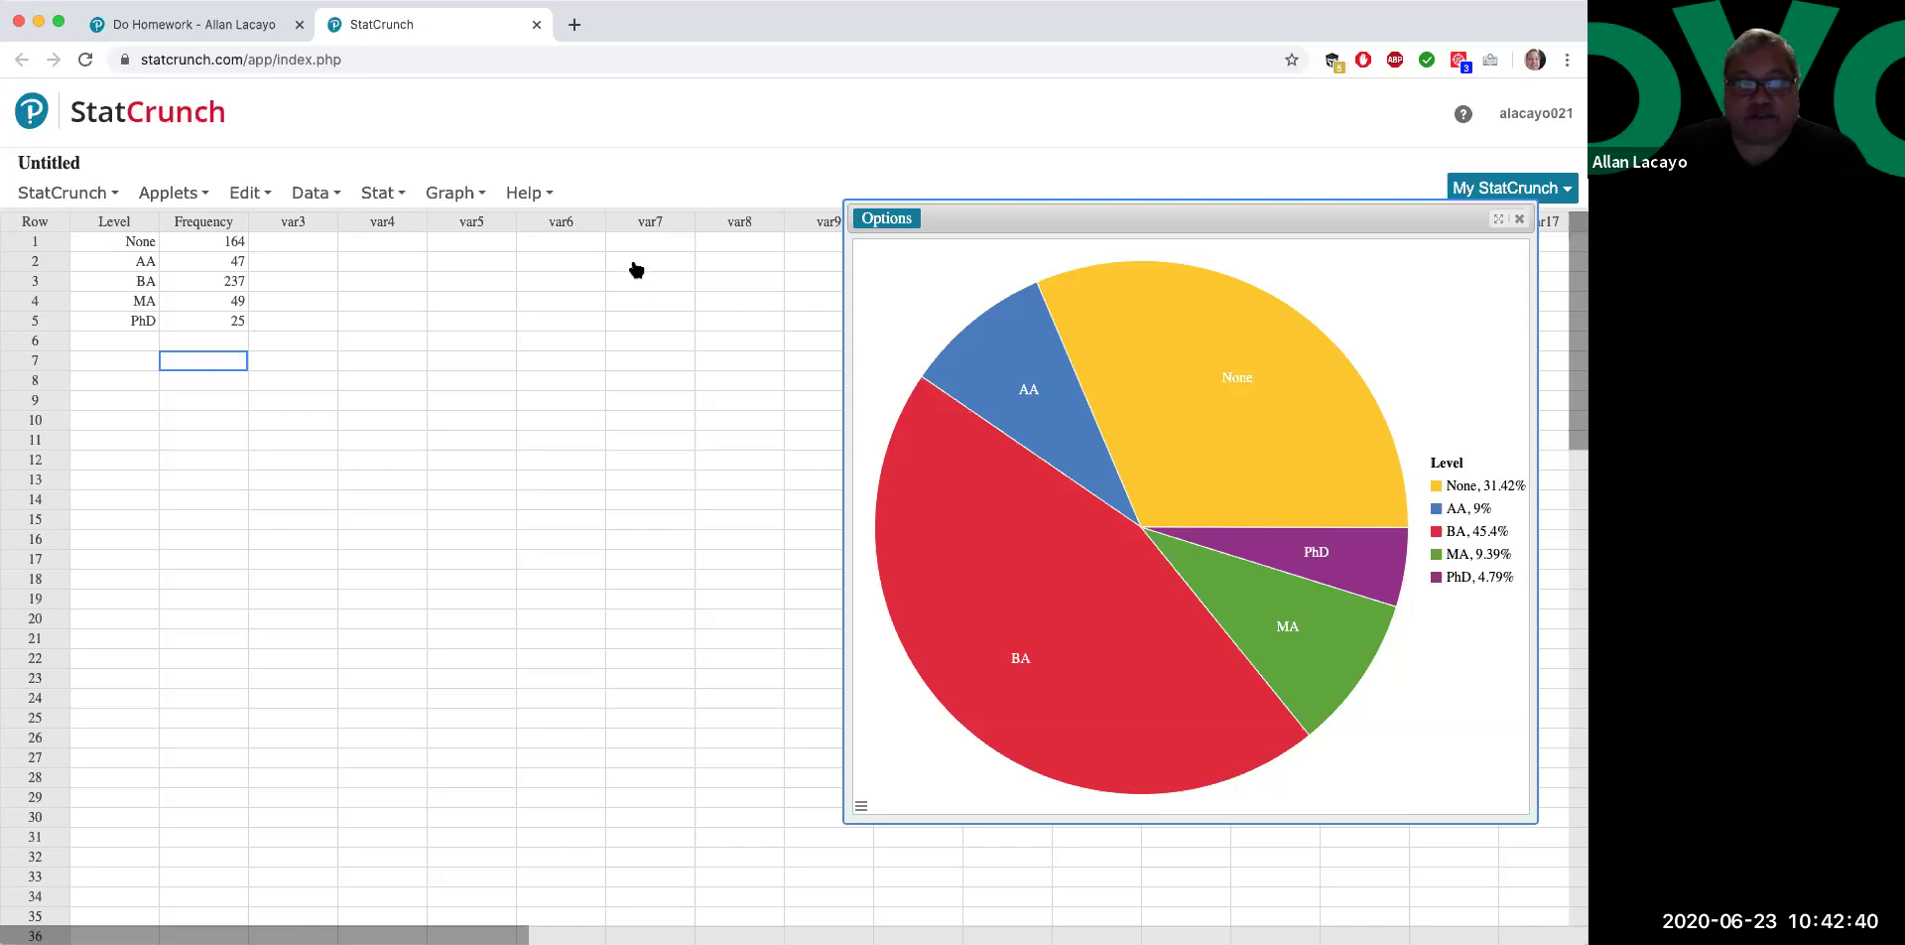
# - Enter relative frequencies 31.42 for None and 9 for AA from the pie chart
pyautogui.click(200, 24)
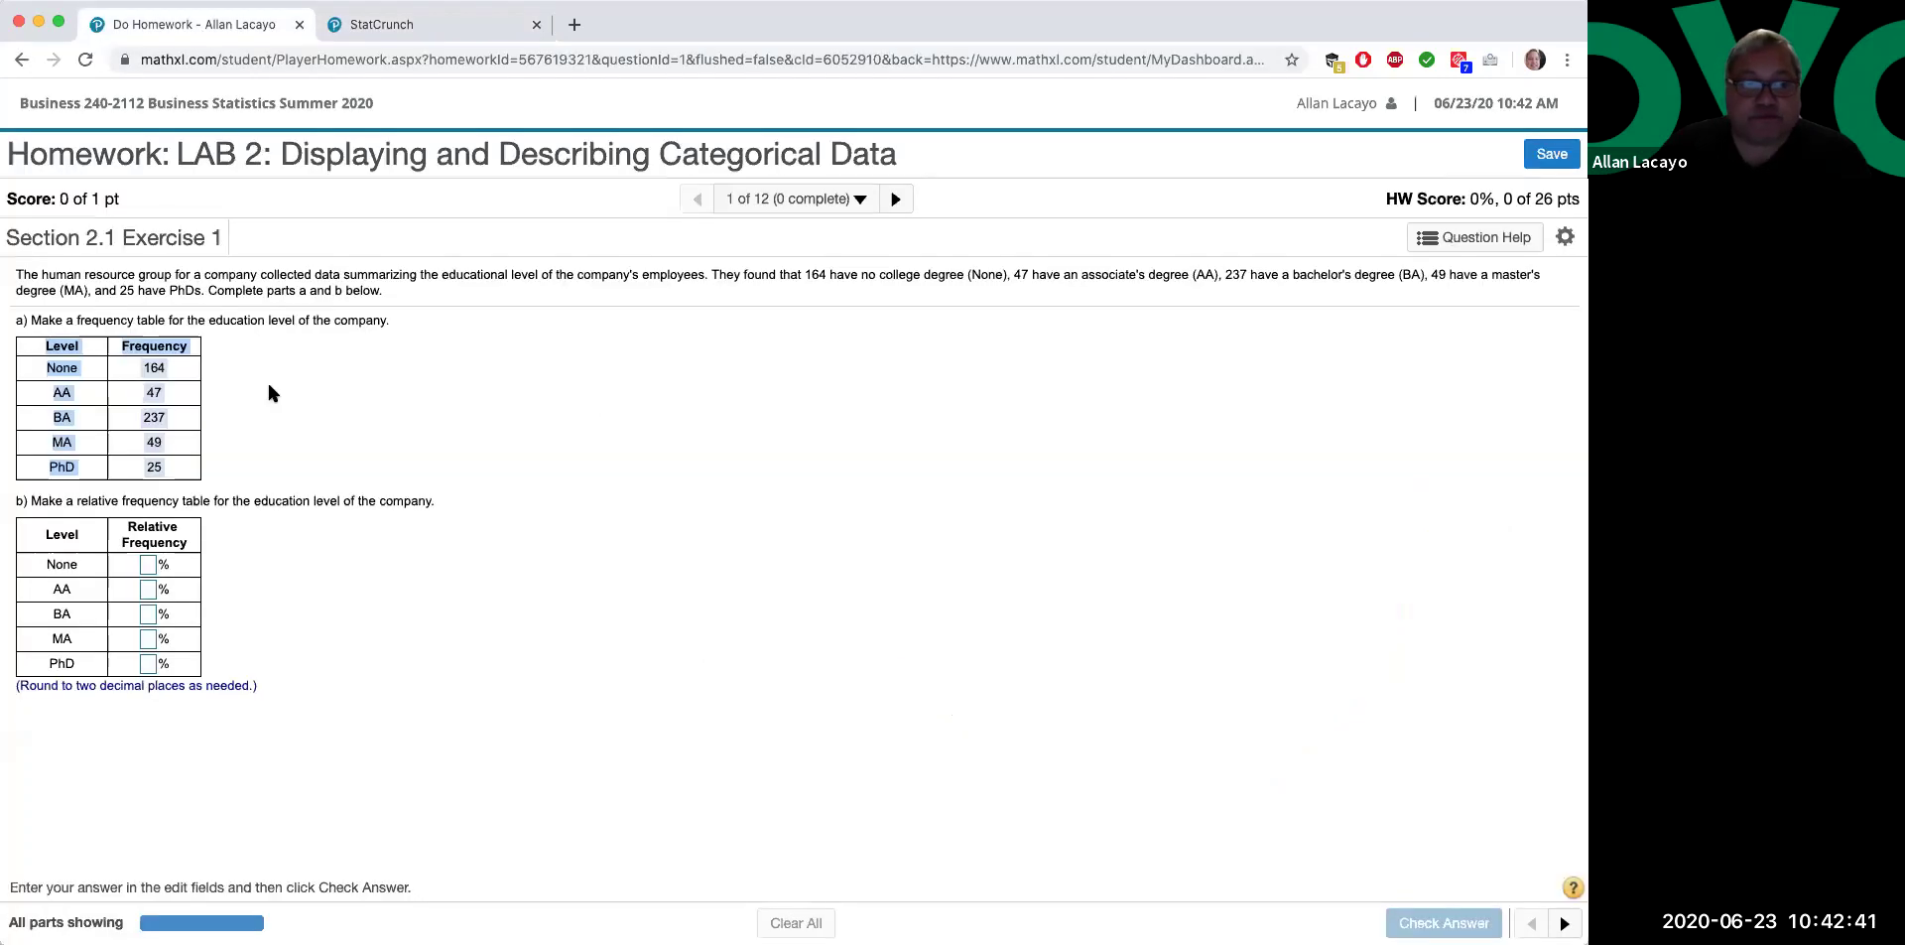
pyautogui.click(147, 565)
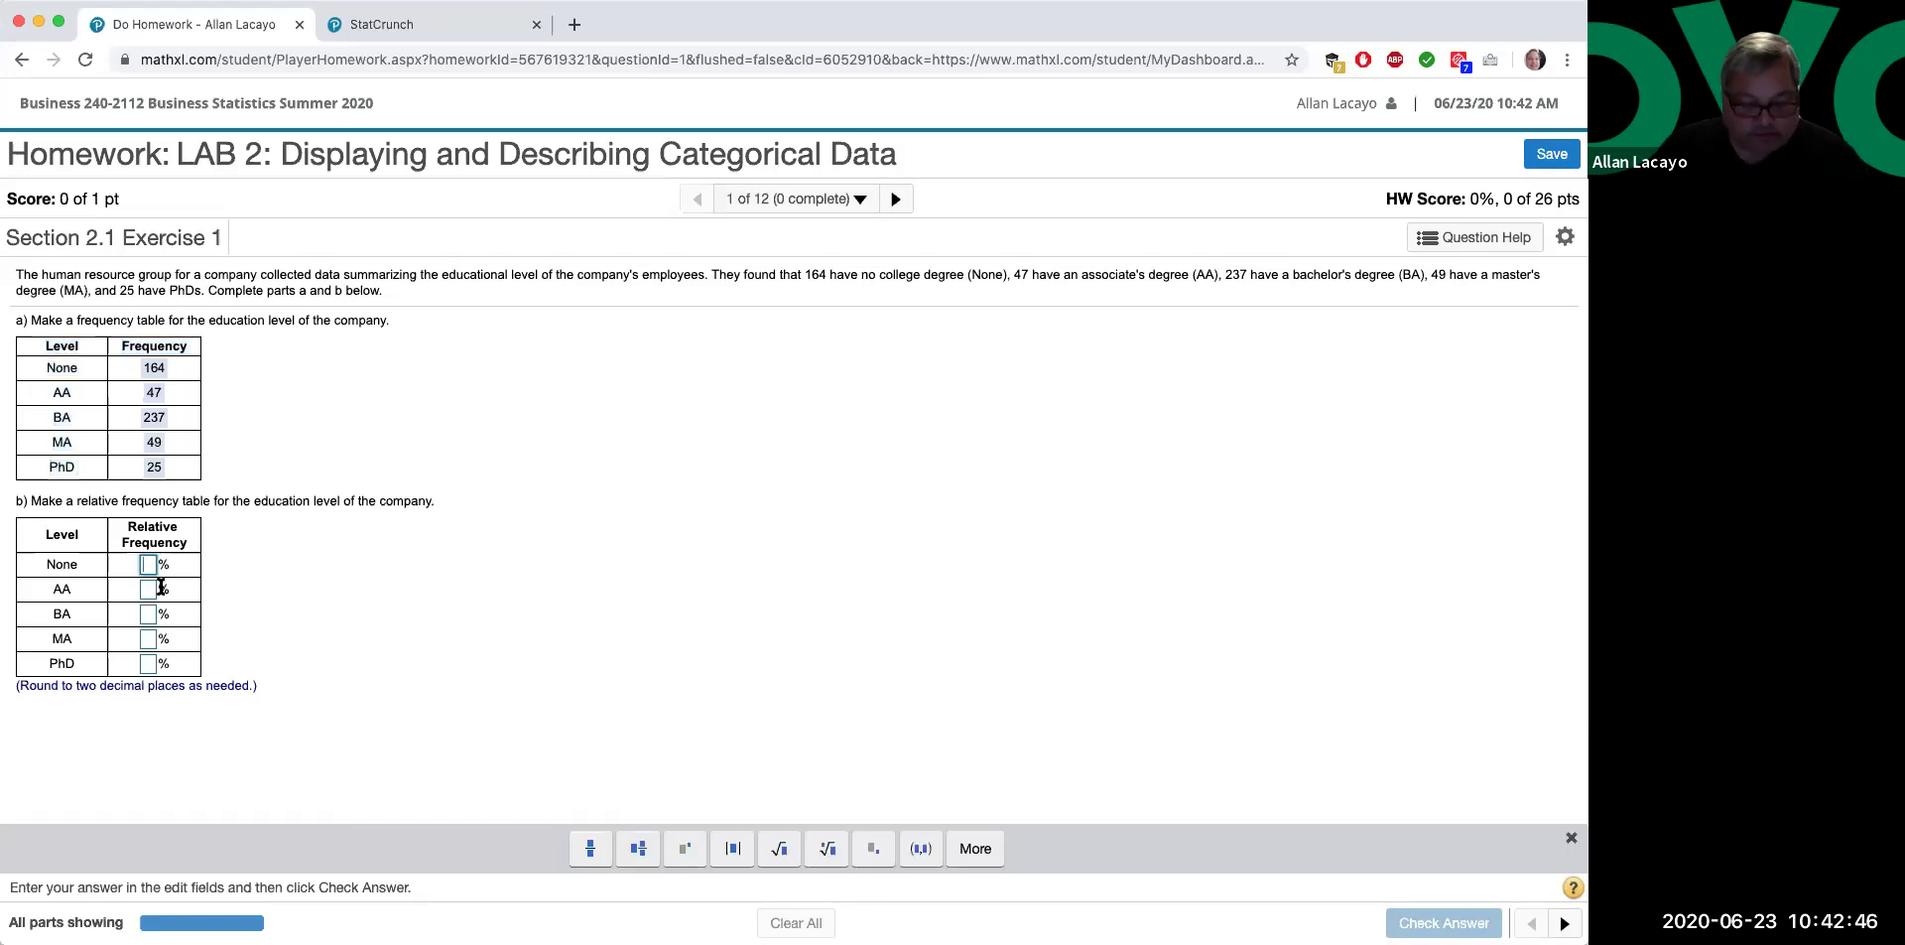
pyautogui.write('31.42')
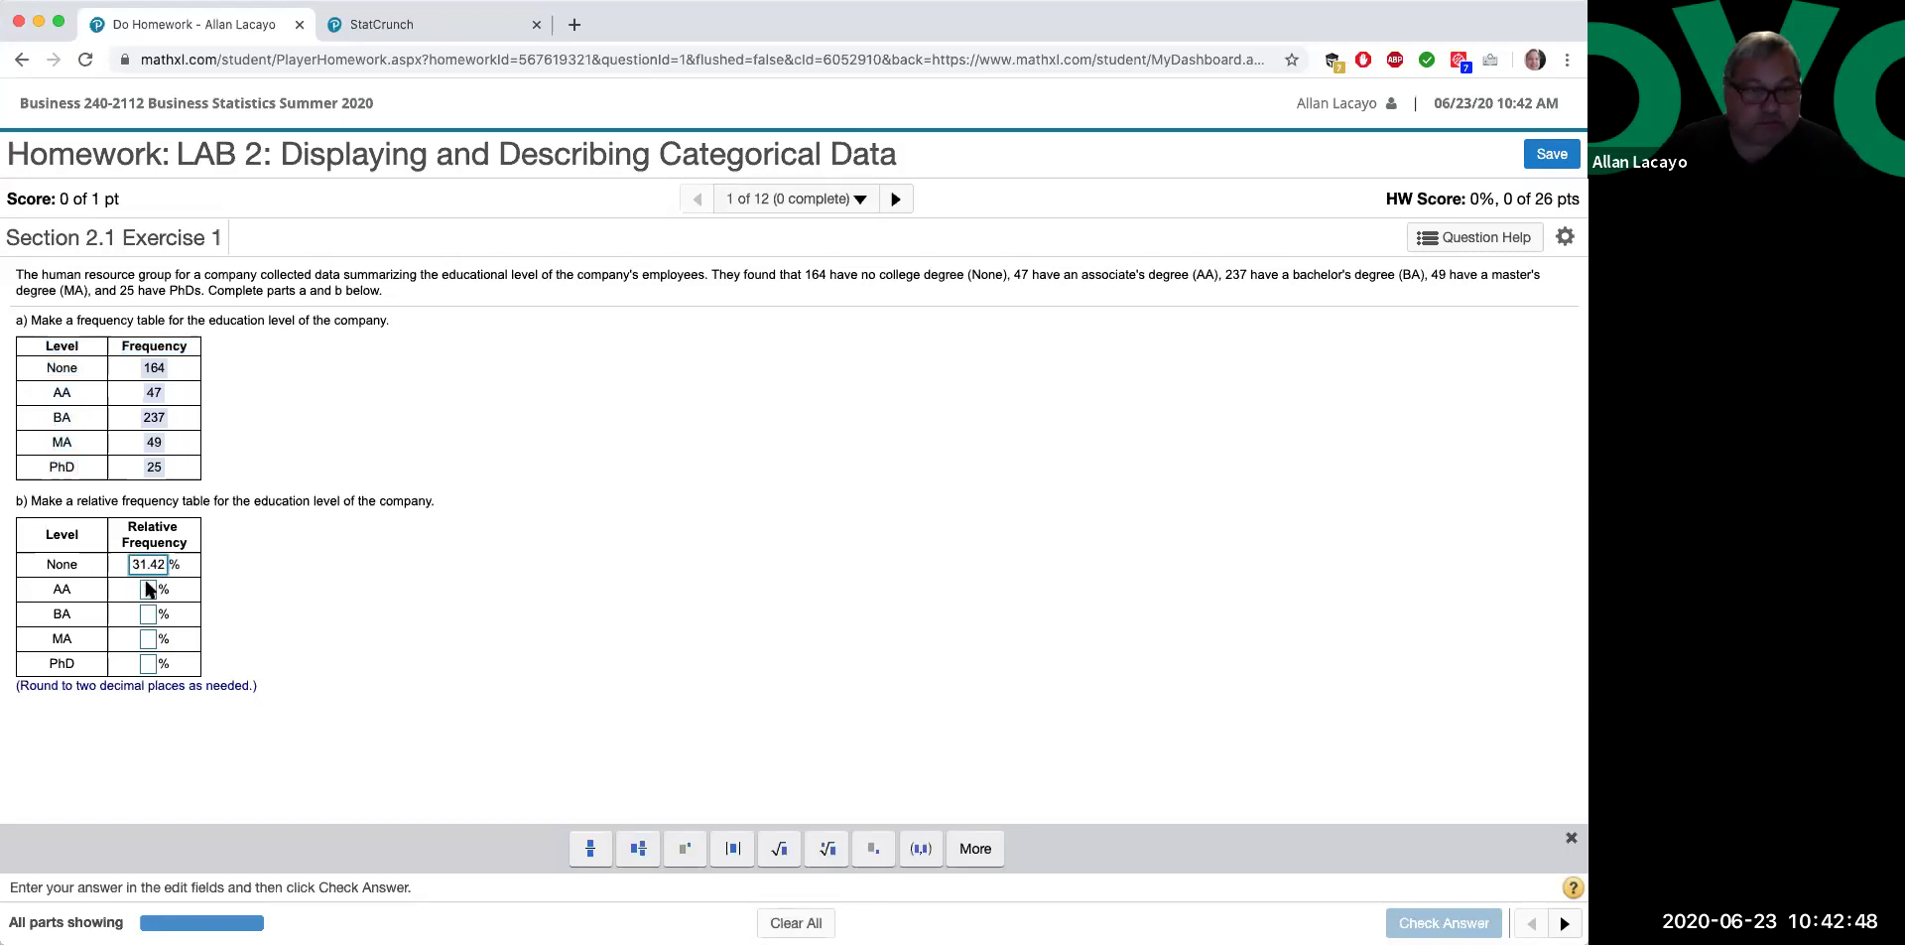
pyautogui.click(148, 588)
pyautogui.write('9')
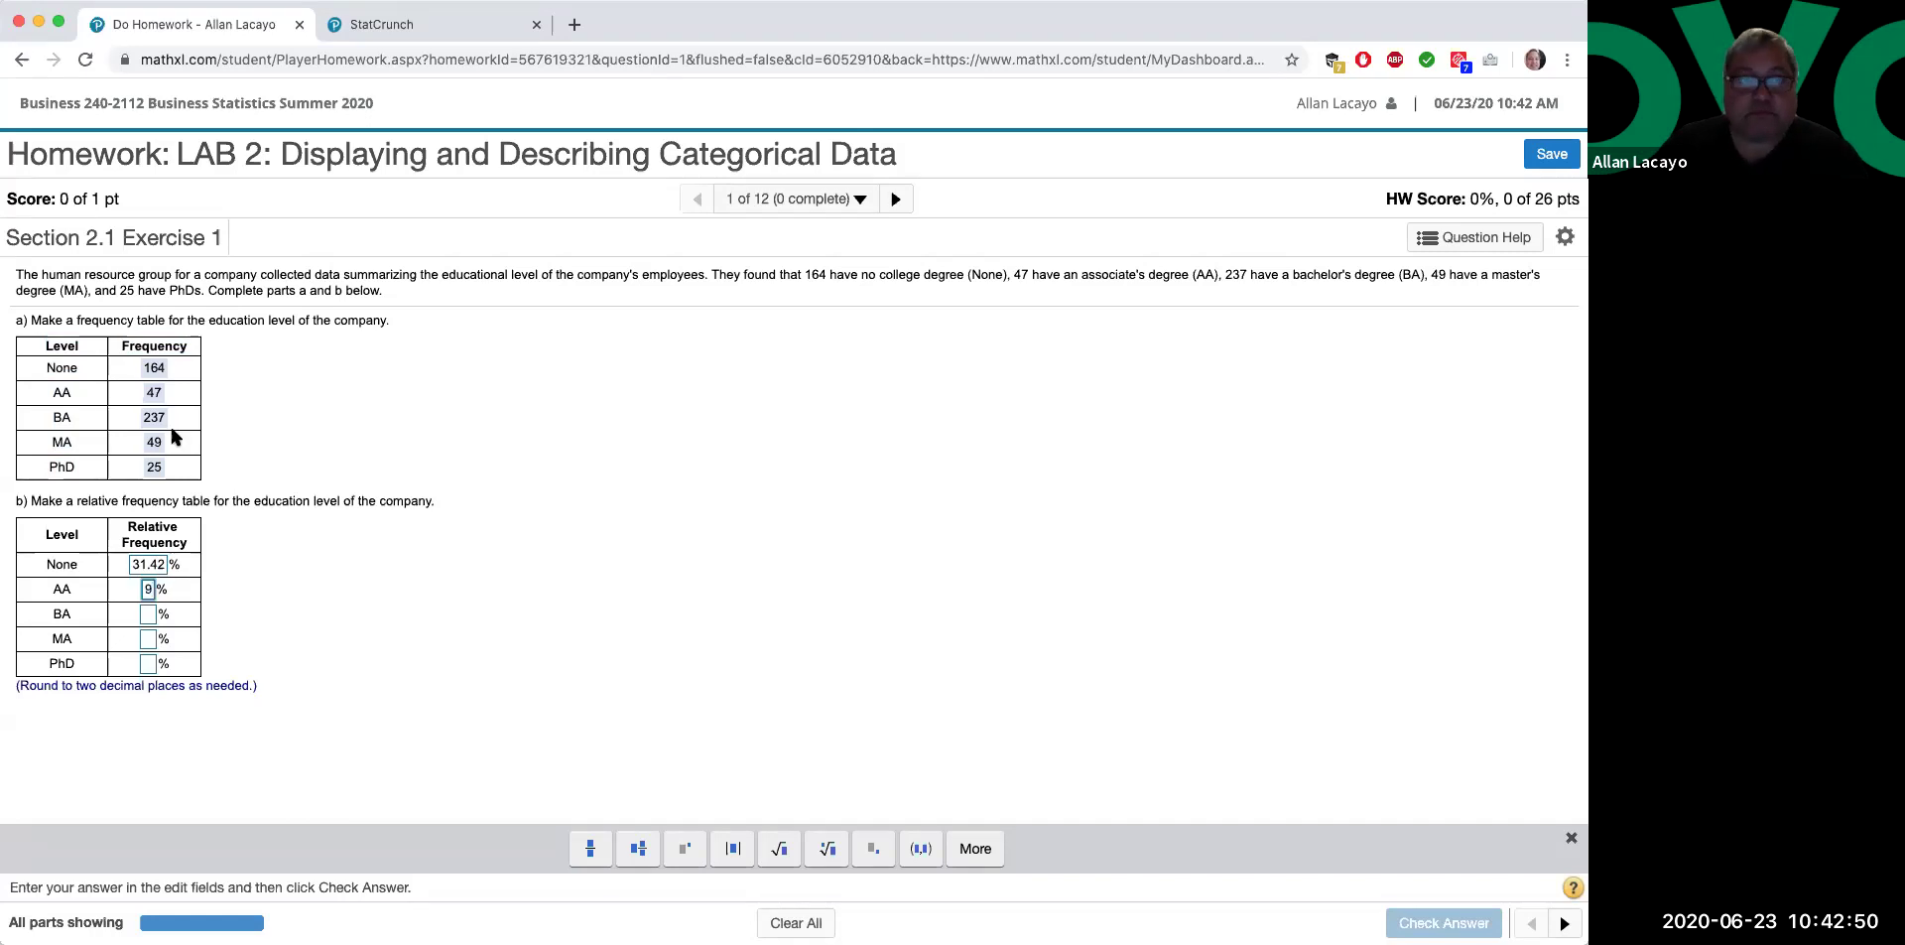
pyautogui.click(417, 30)
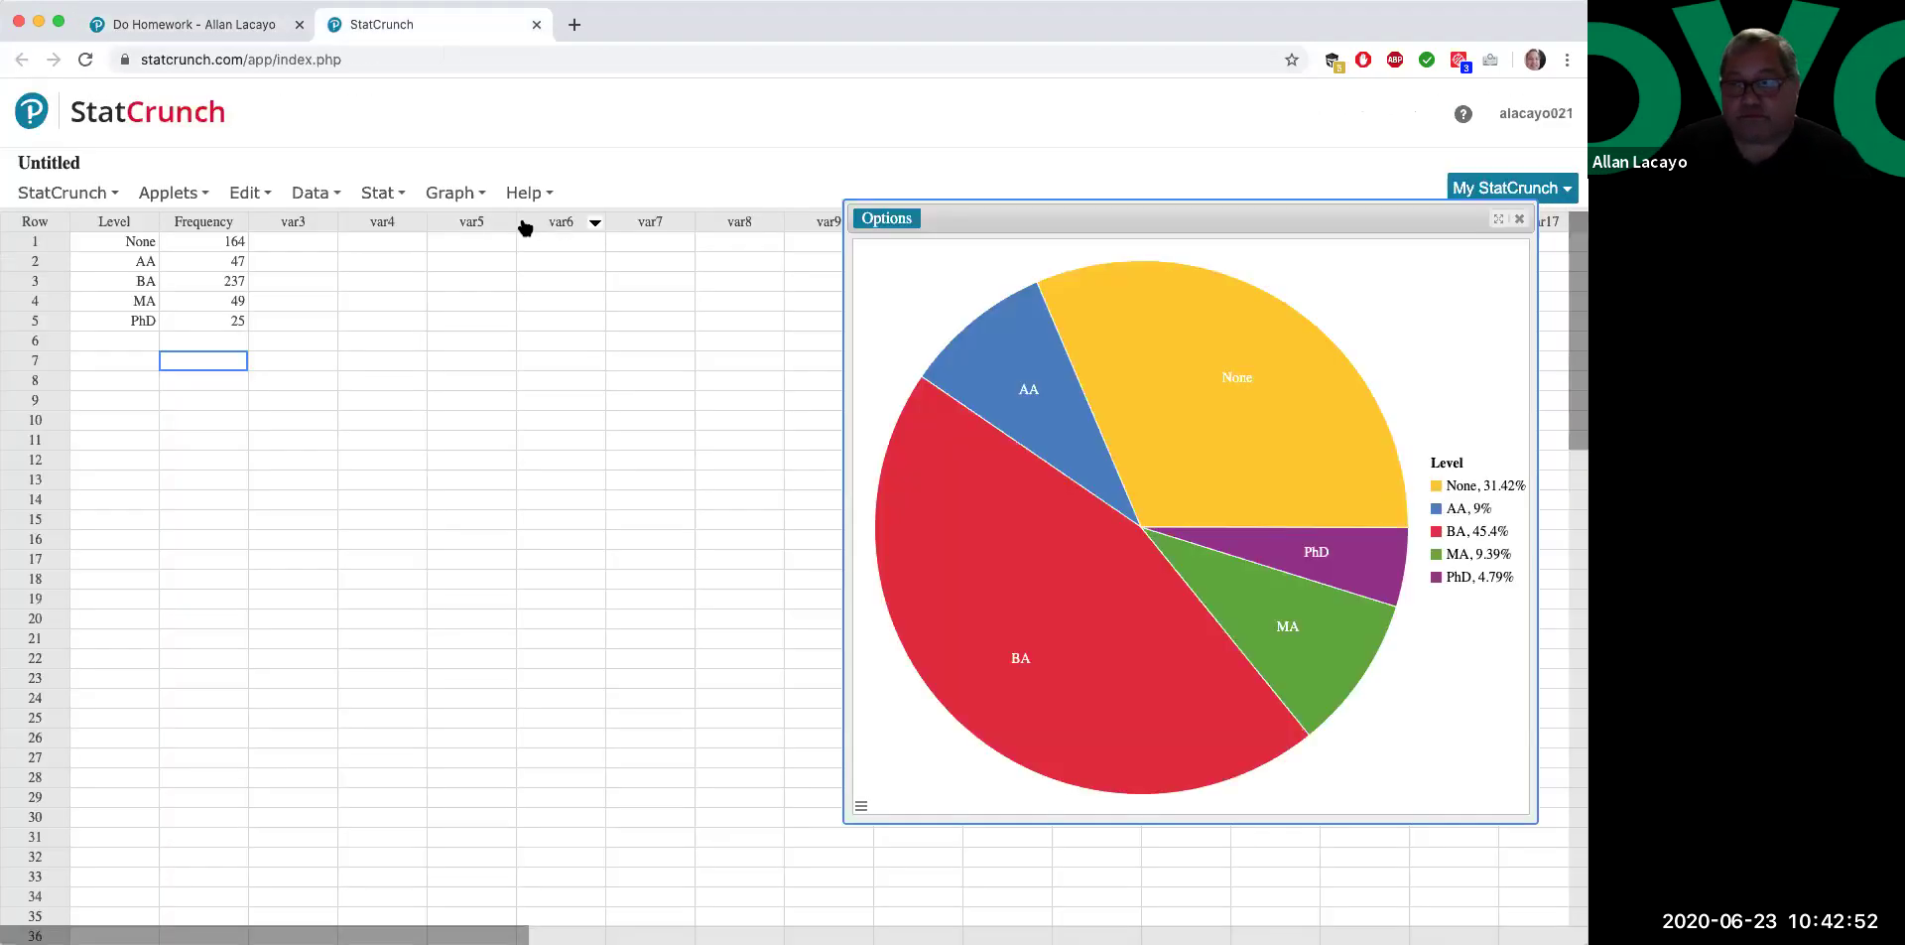
pyautogui.click(200, 38)
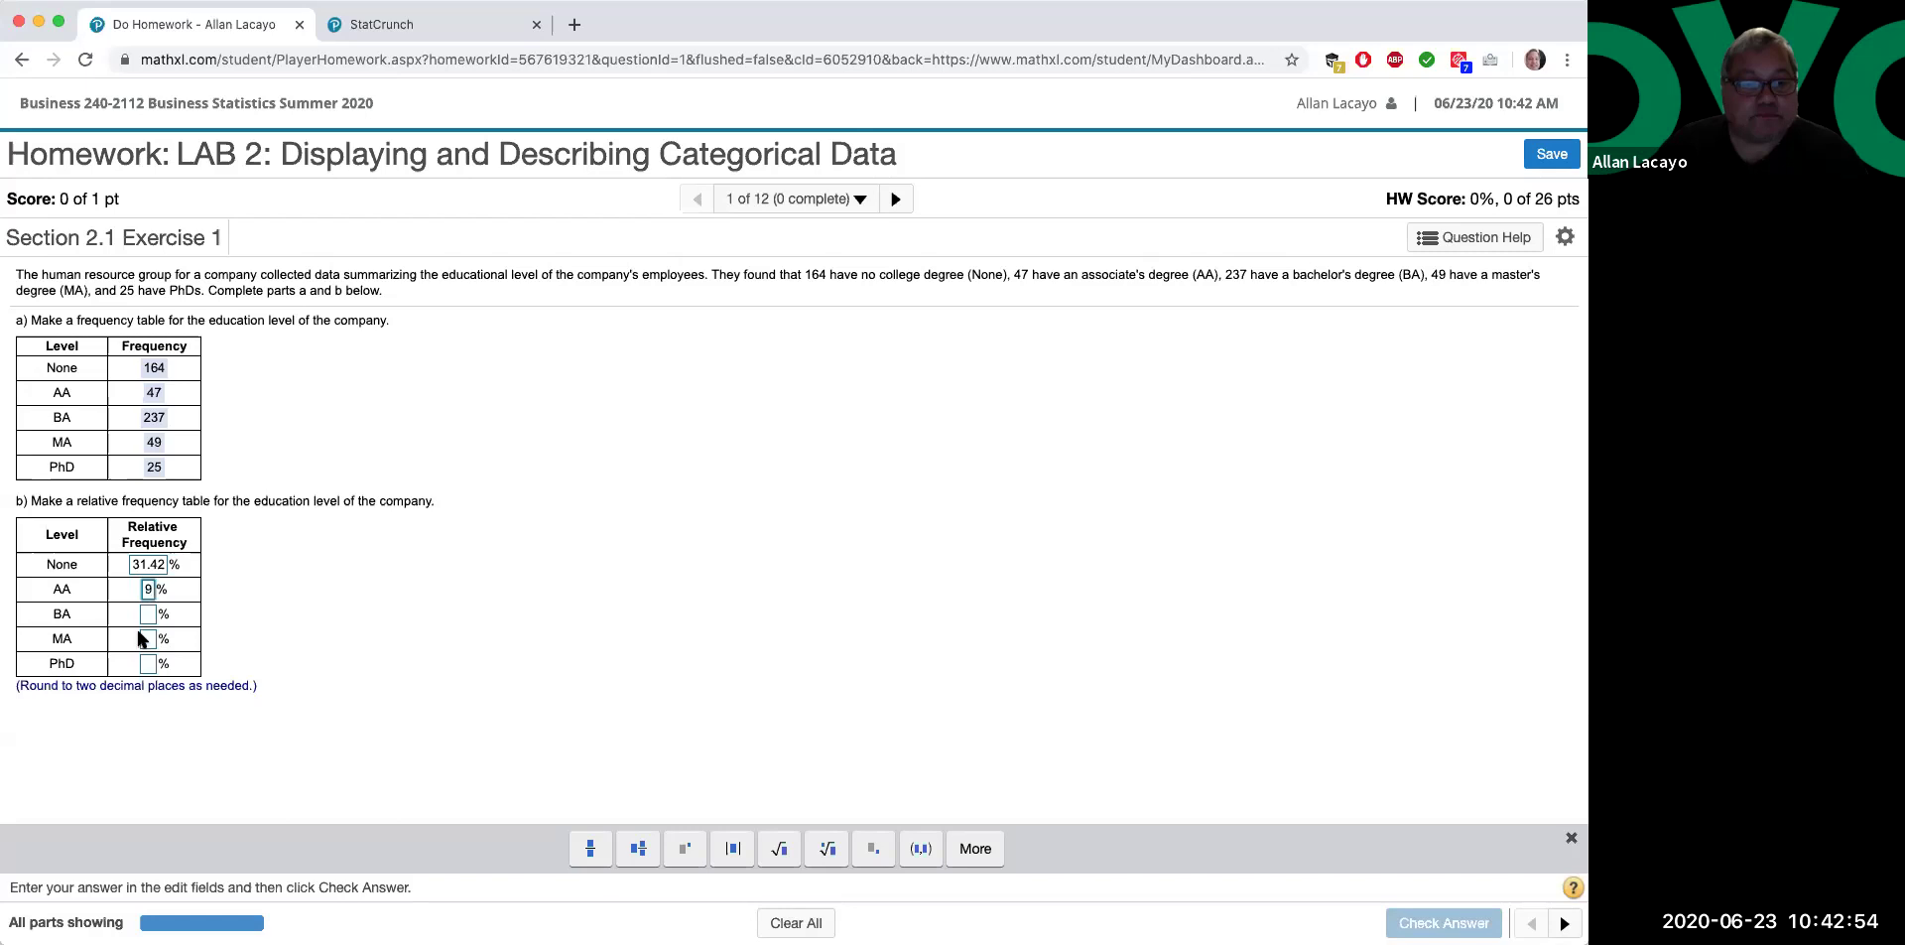
# - Enter 45.4 for BA, 9.39 for MA and 4.79 for PhD, then check the answer
pyautogui.click(148, 613)
pyautogui.write('45.4')
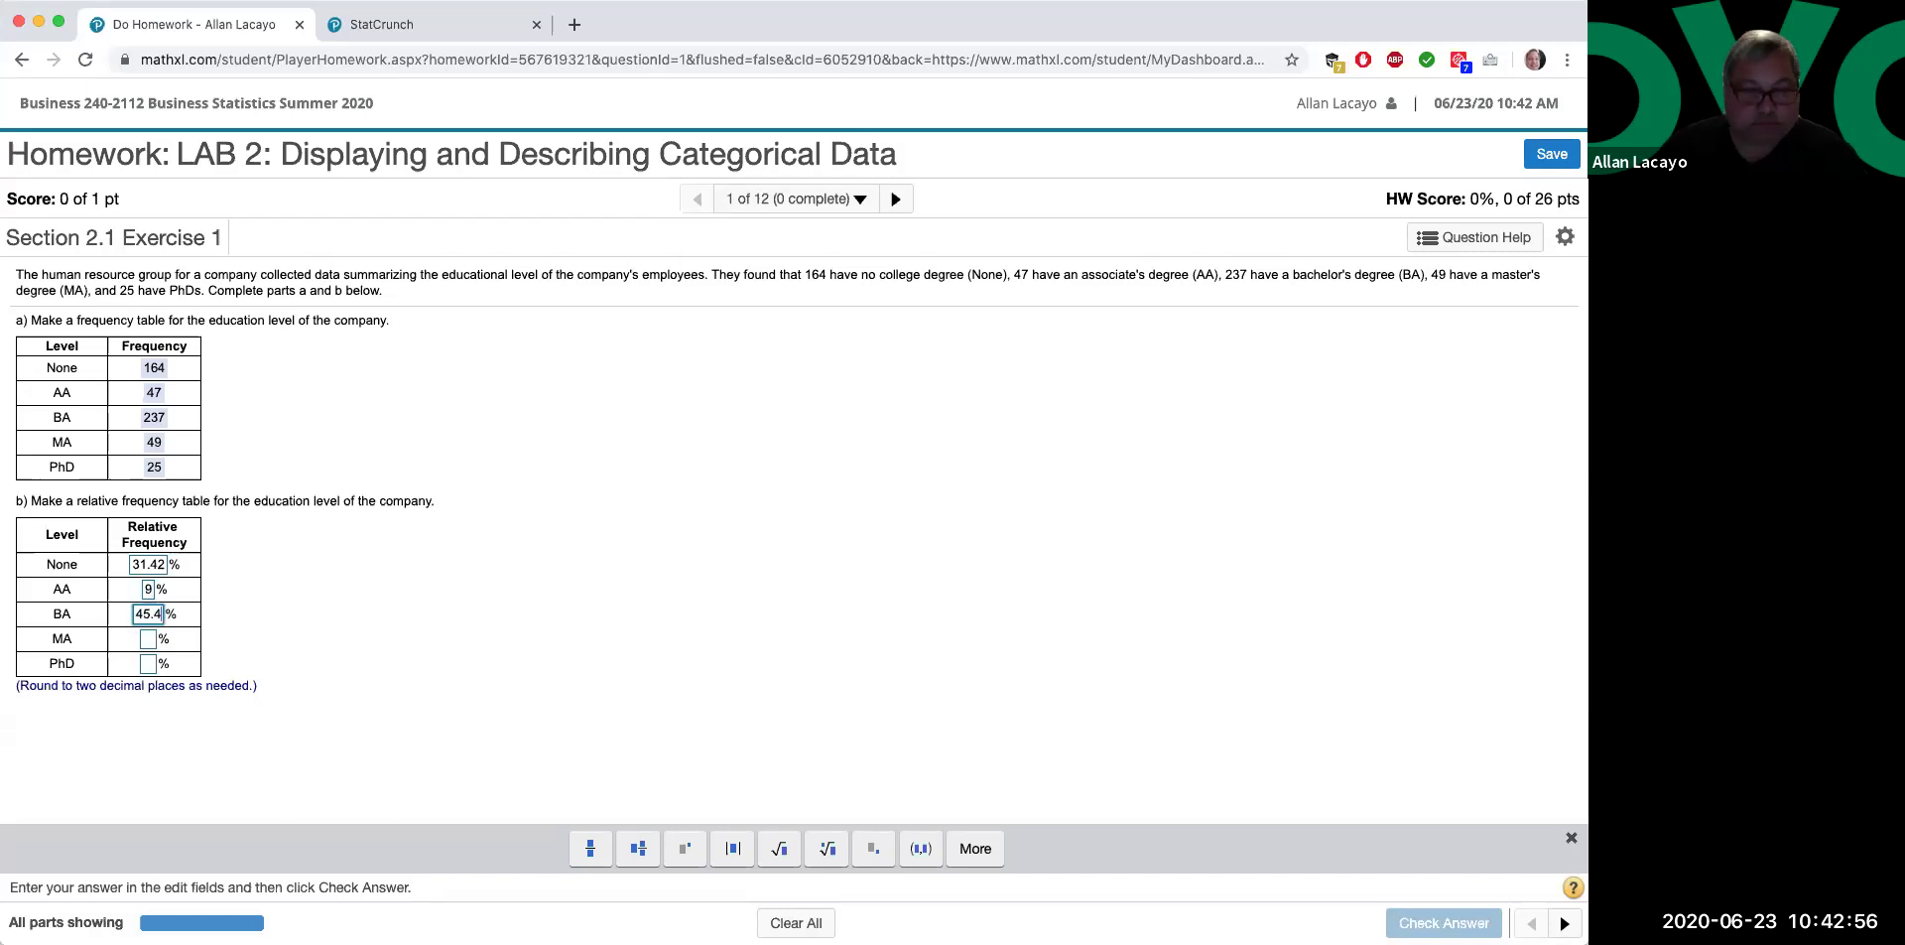
pyautogui.click(451, 28)
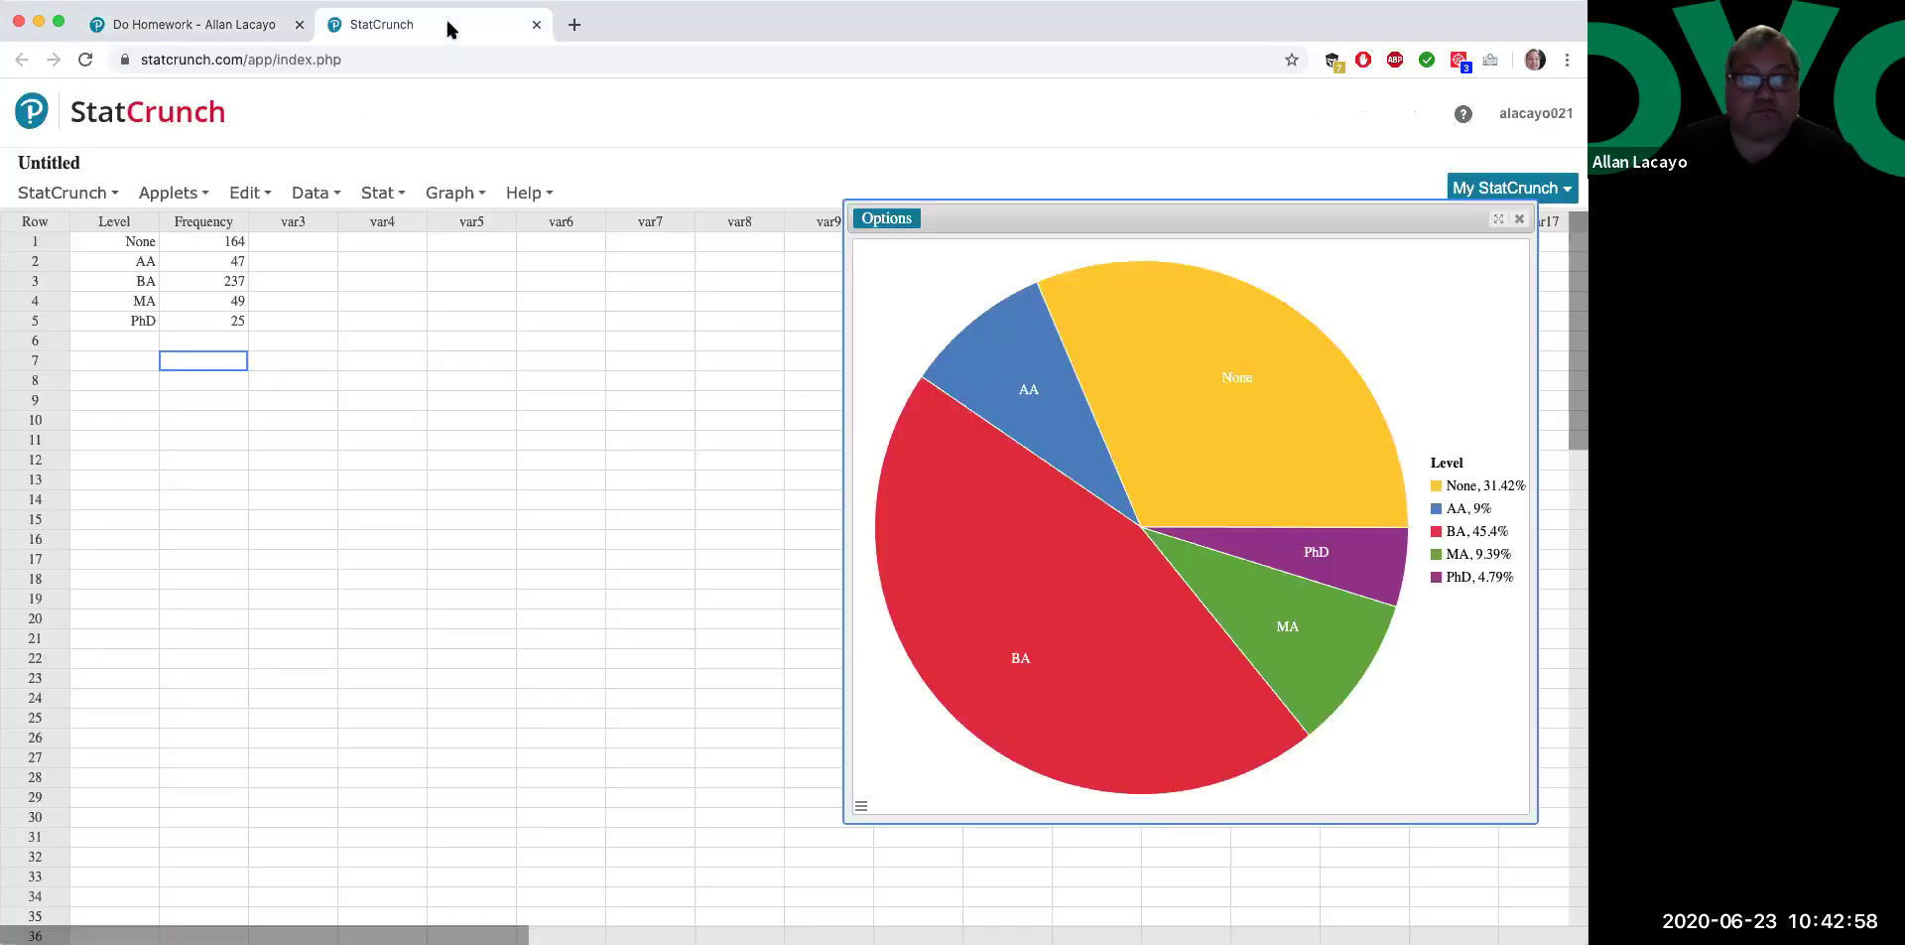
pyautogui.click(194, 26)
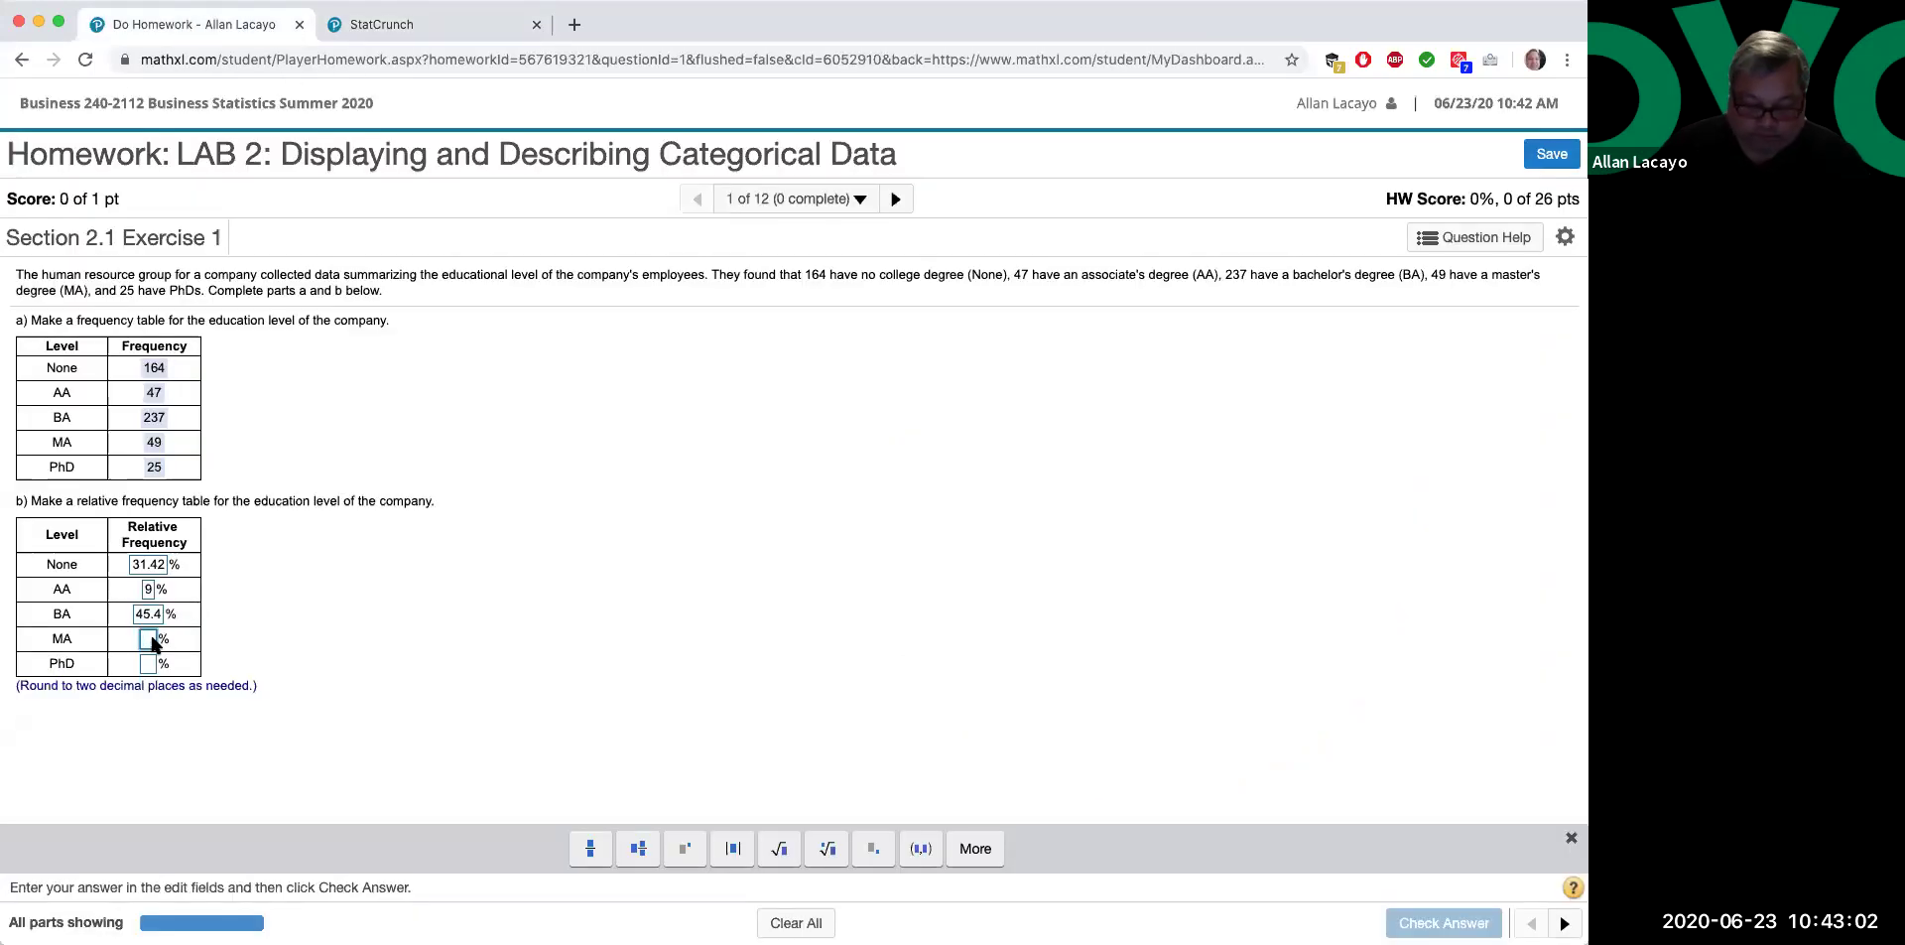
pyautogui.write('9.39')
pyautogui.press('Tab')
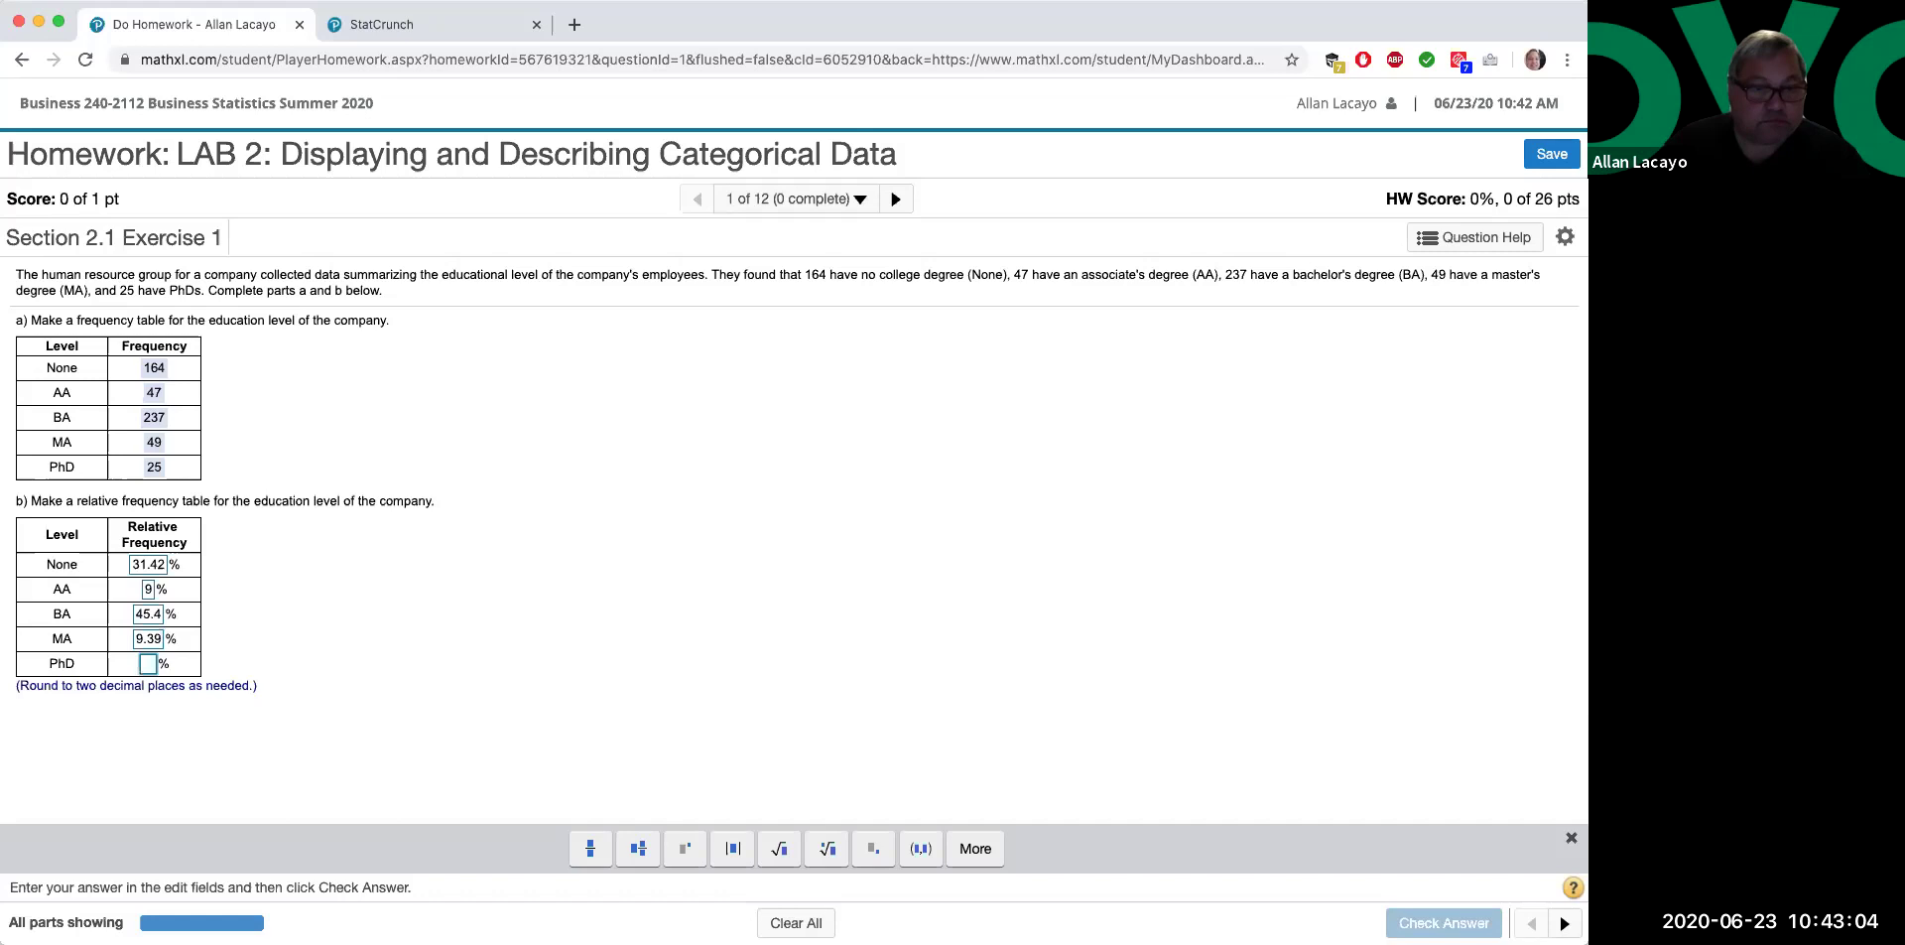
pyautogui.write('4.79')
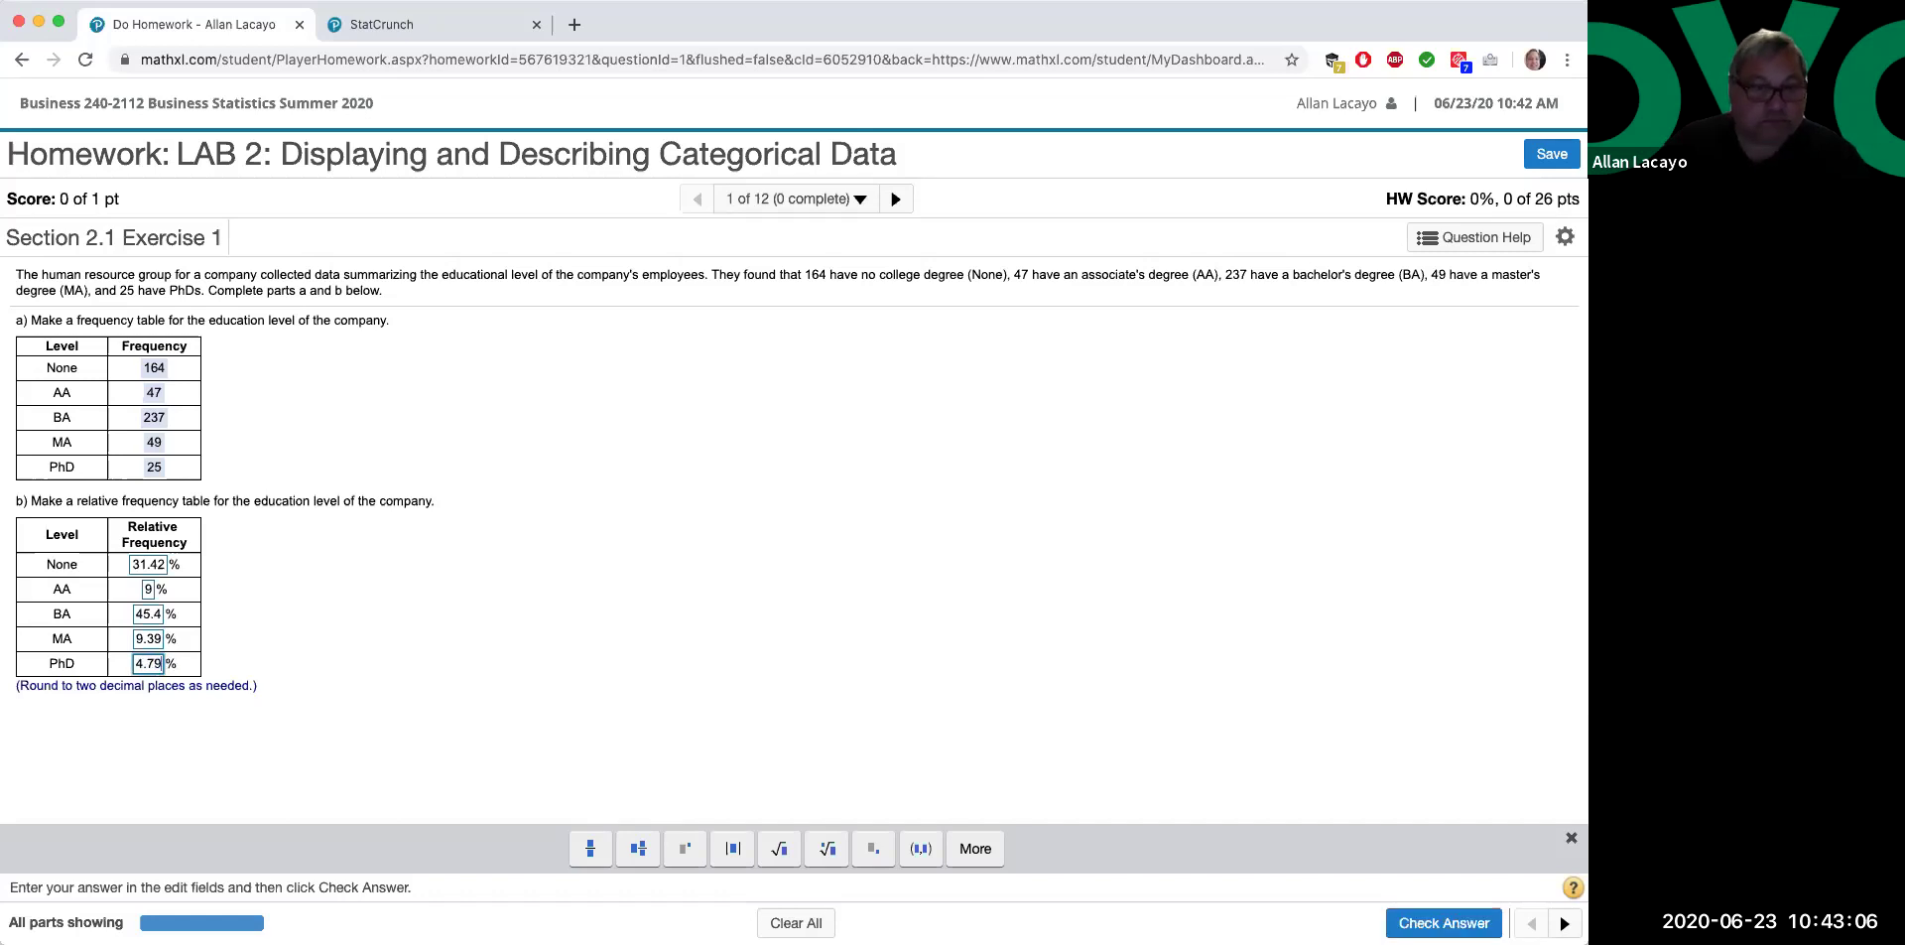
pyautogui.click(1444, 922)
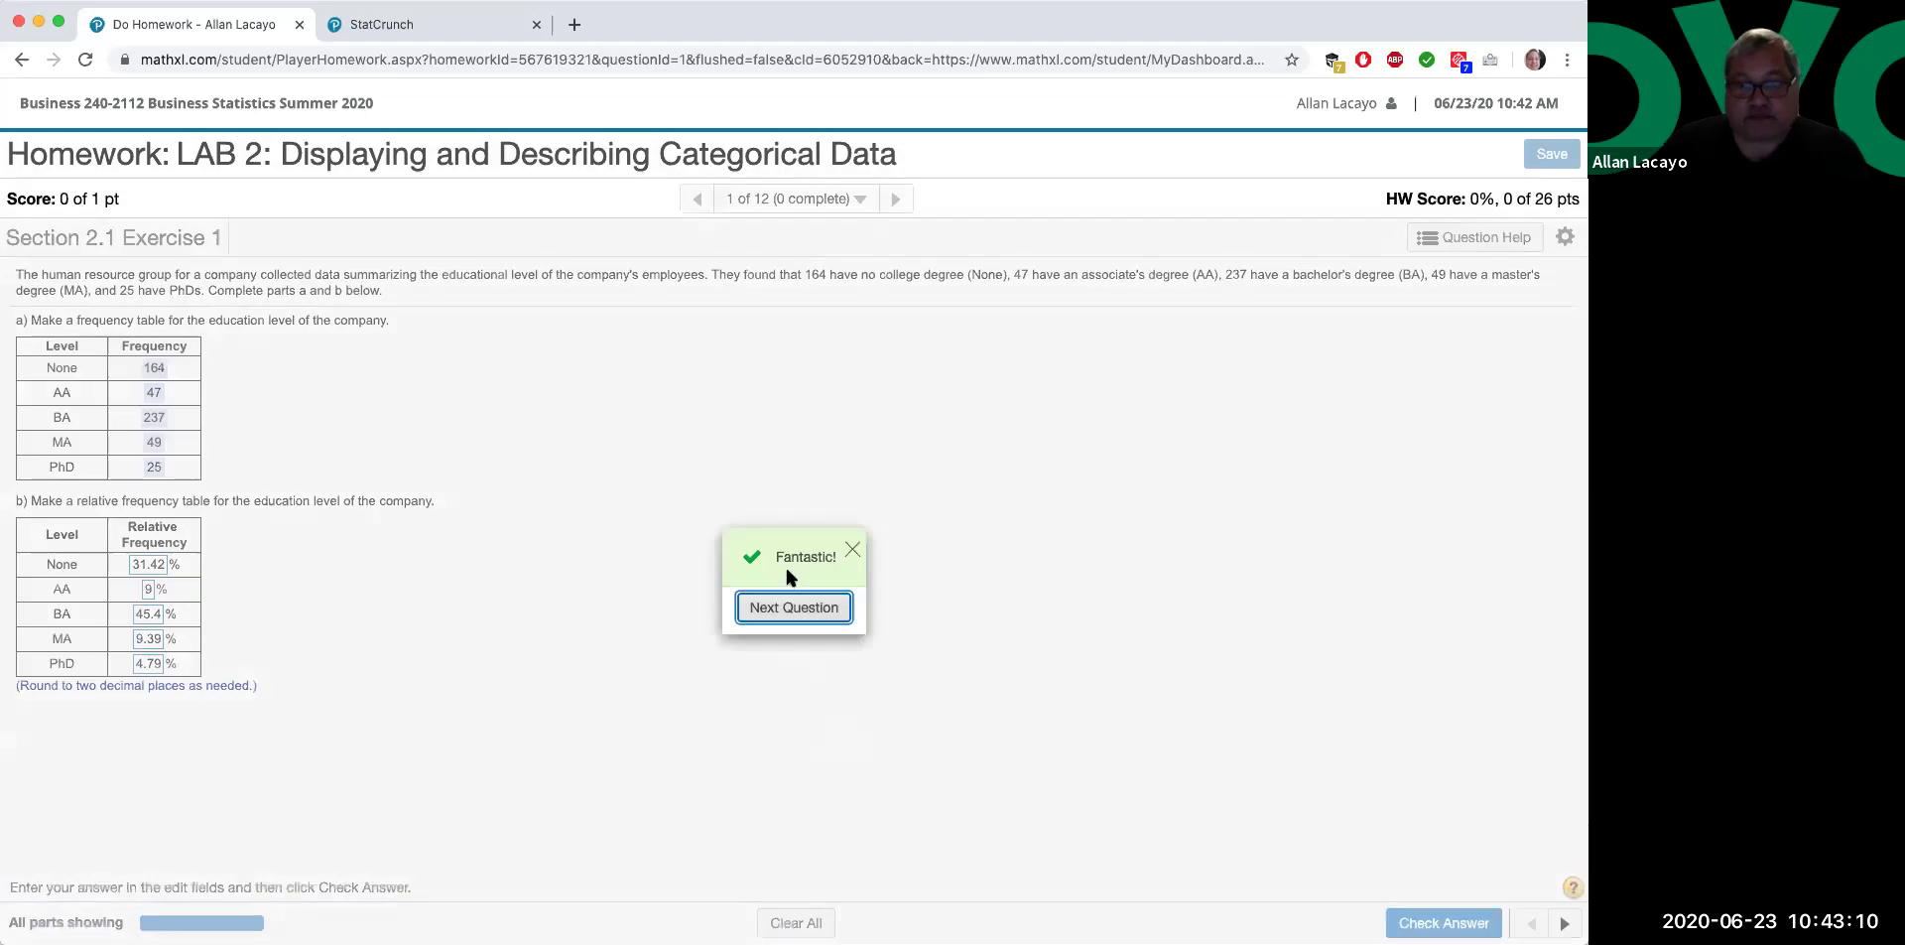
# - Dismiss the correct-answer message and return to the StatCrunch pie chart
pyautogui.click(851, 552)
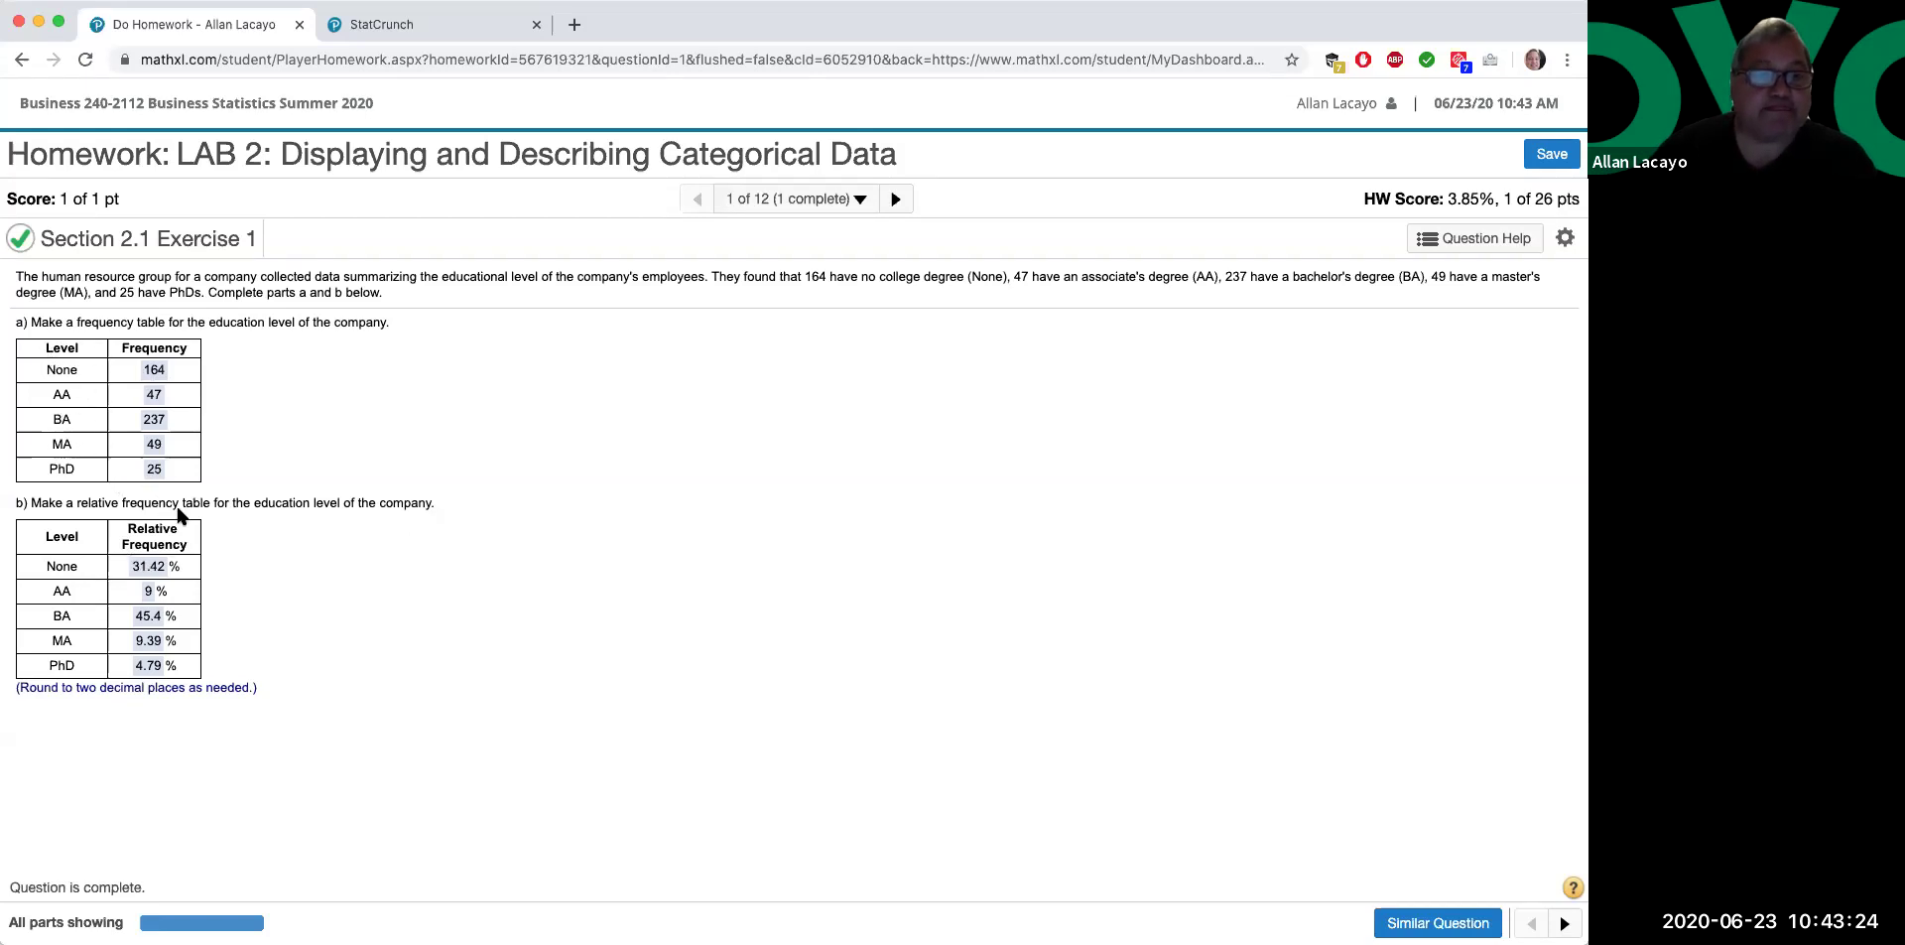
pyautogui.click(422, 25)
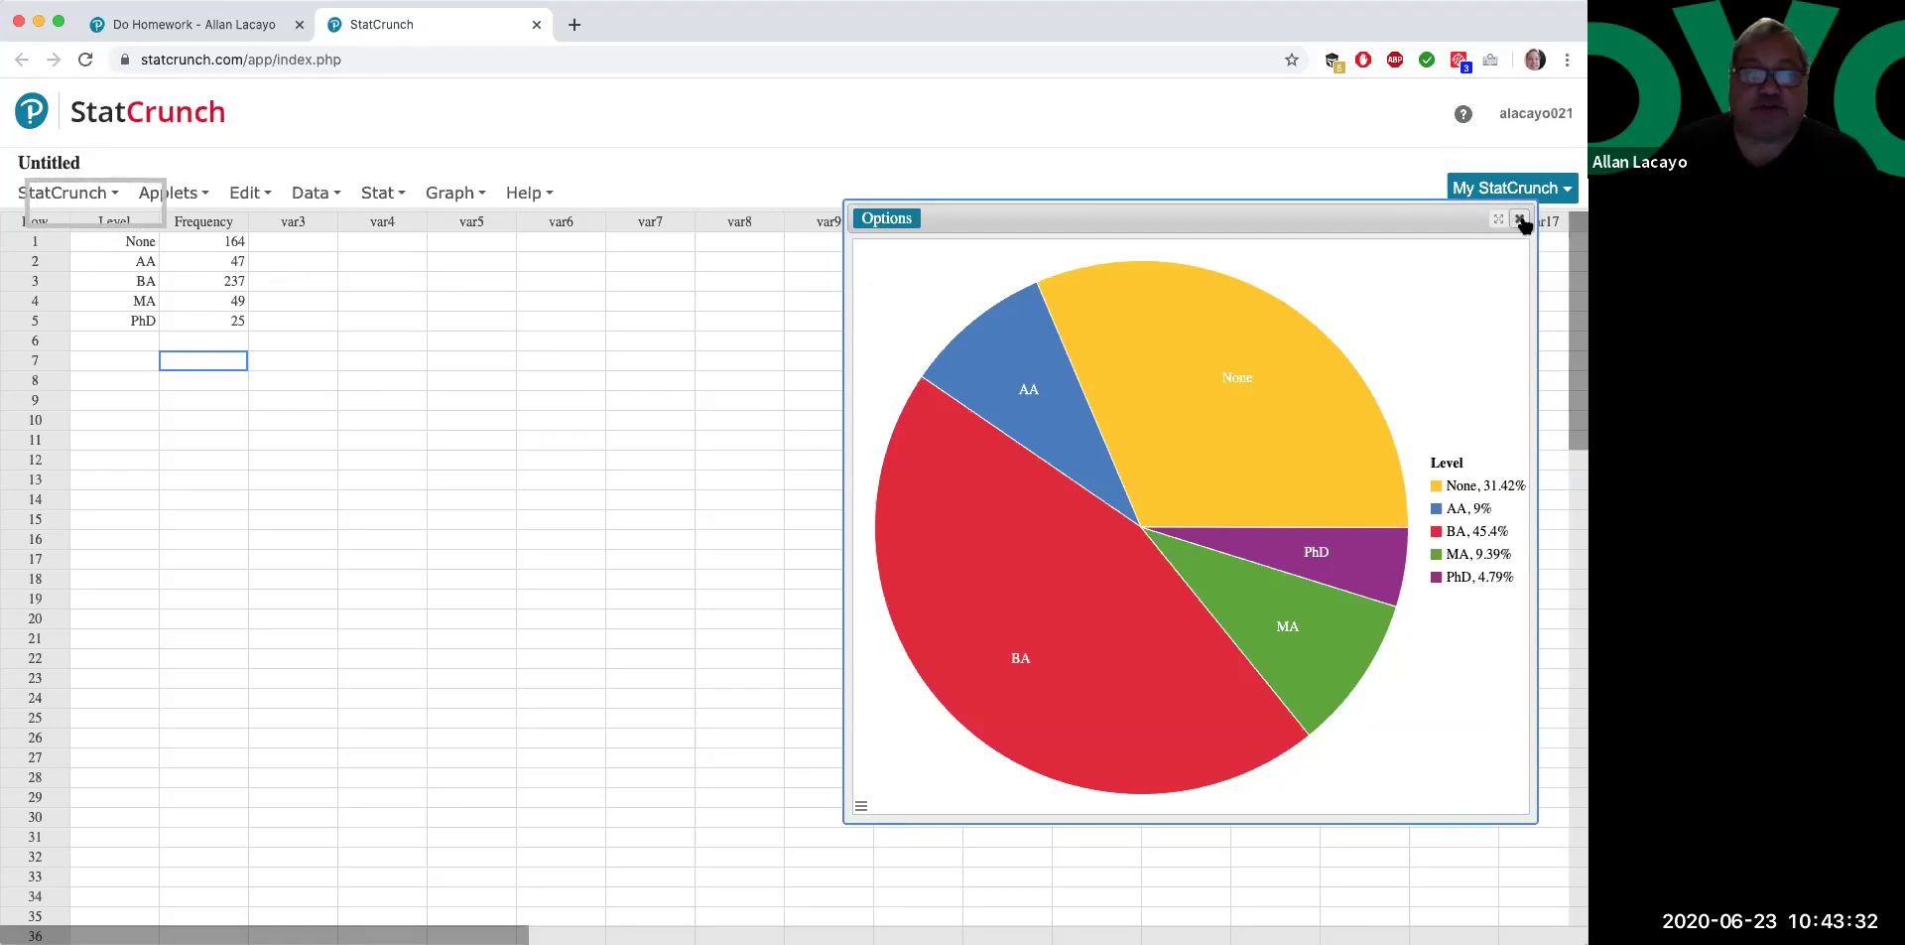
# - Close the pie chart and compute a pct_freq column as Frequency/sum(Frequency) via Compute Expression
pyautogui.click(1520, 219)
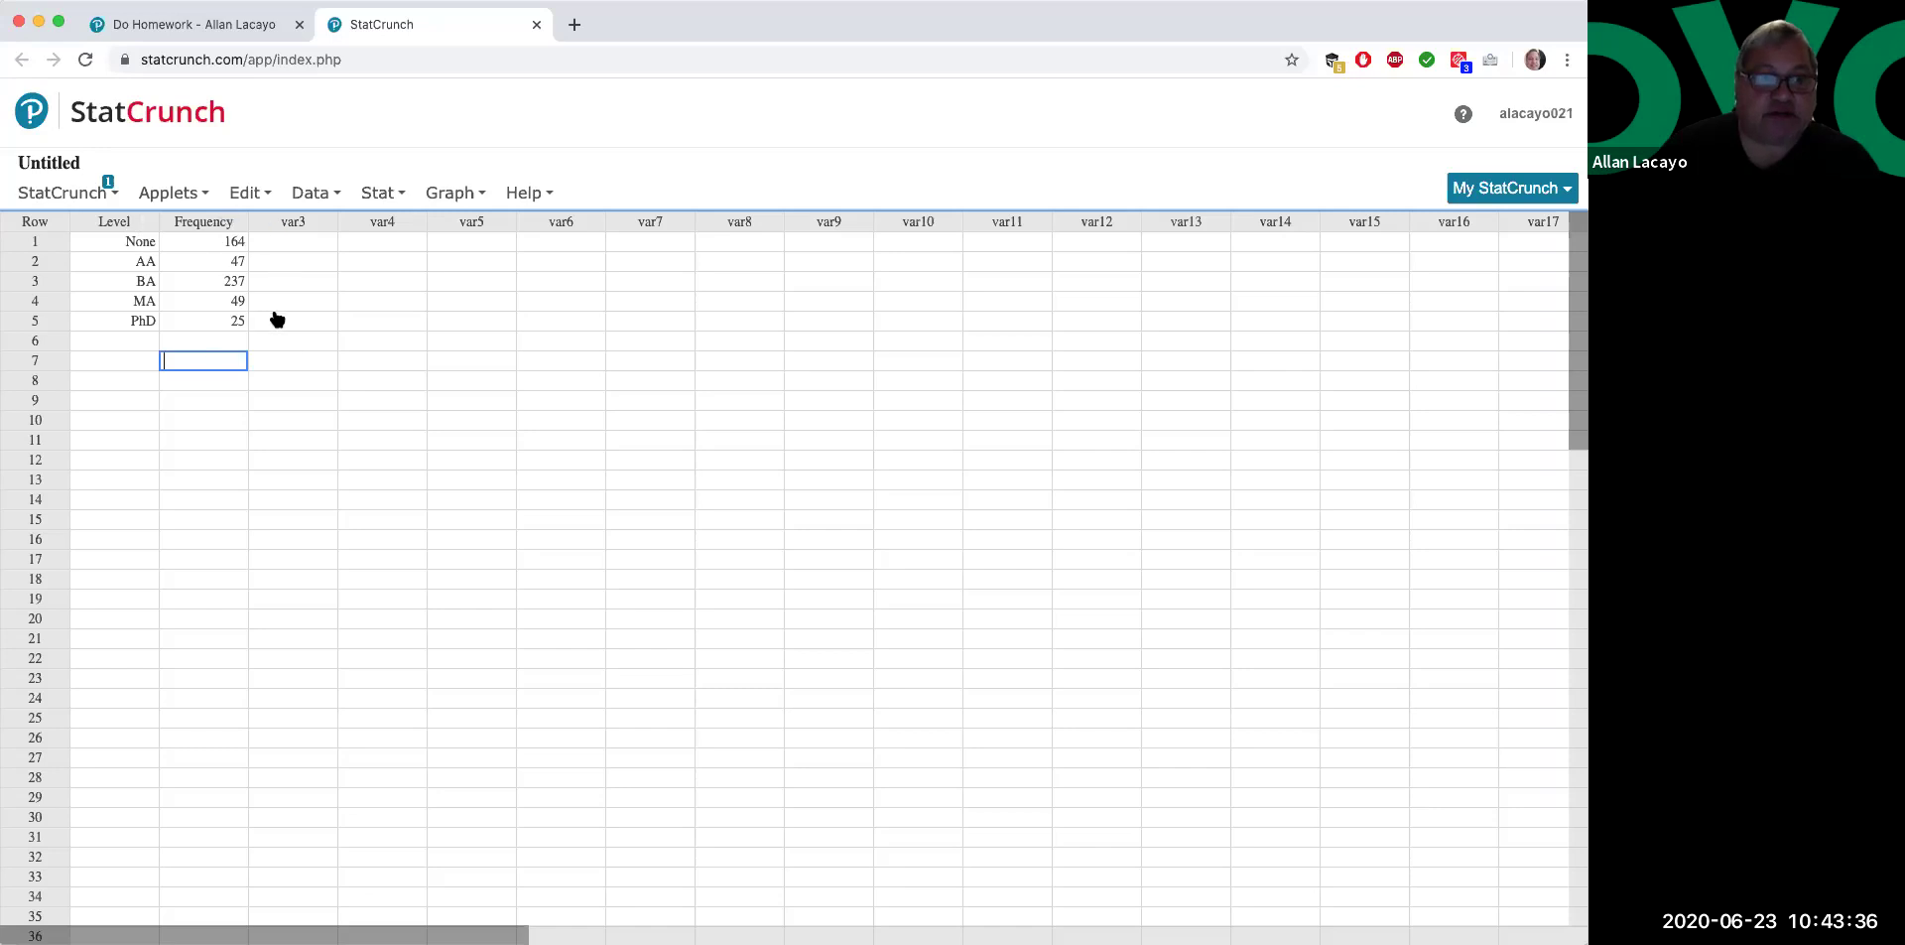
pyautogui.click(316, 199)
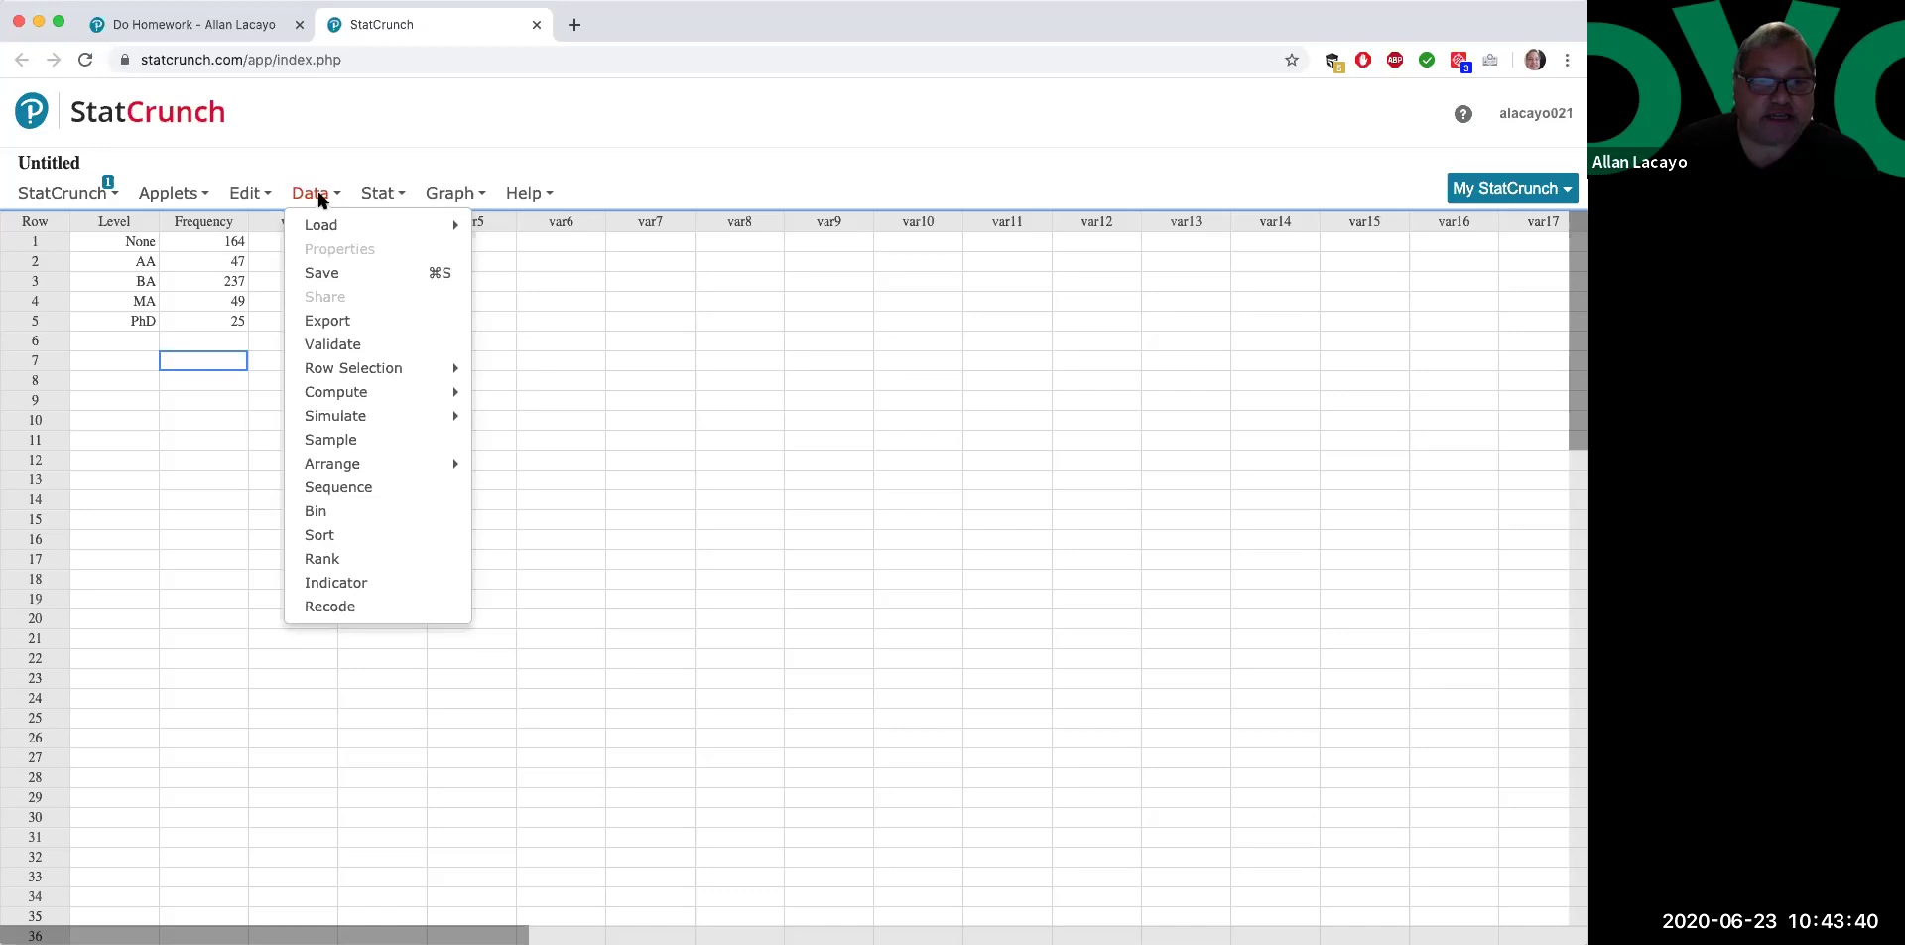
pyautogui.moveTo(364, 395)
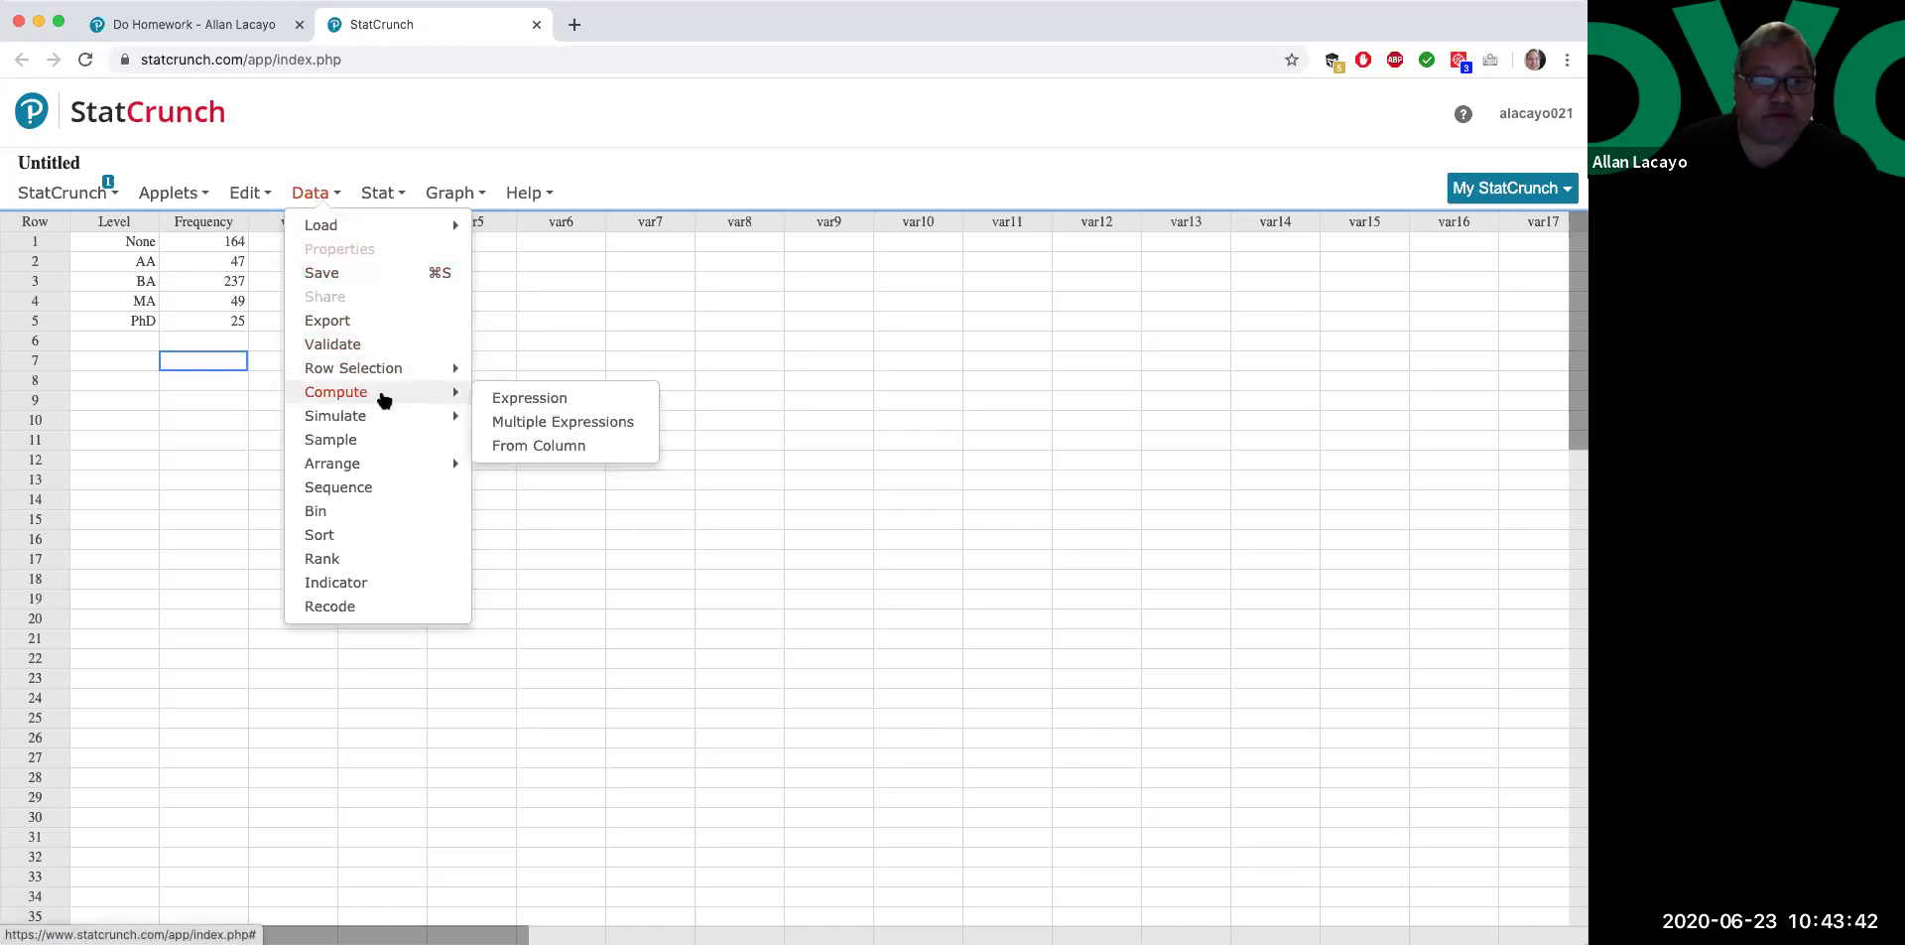
pyautogui.click(525, 400)
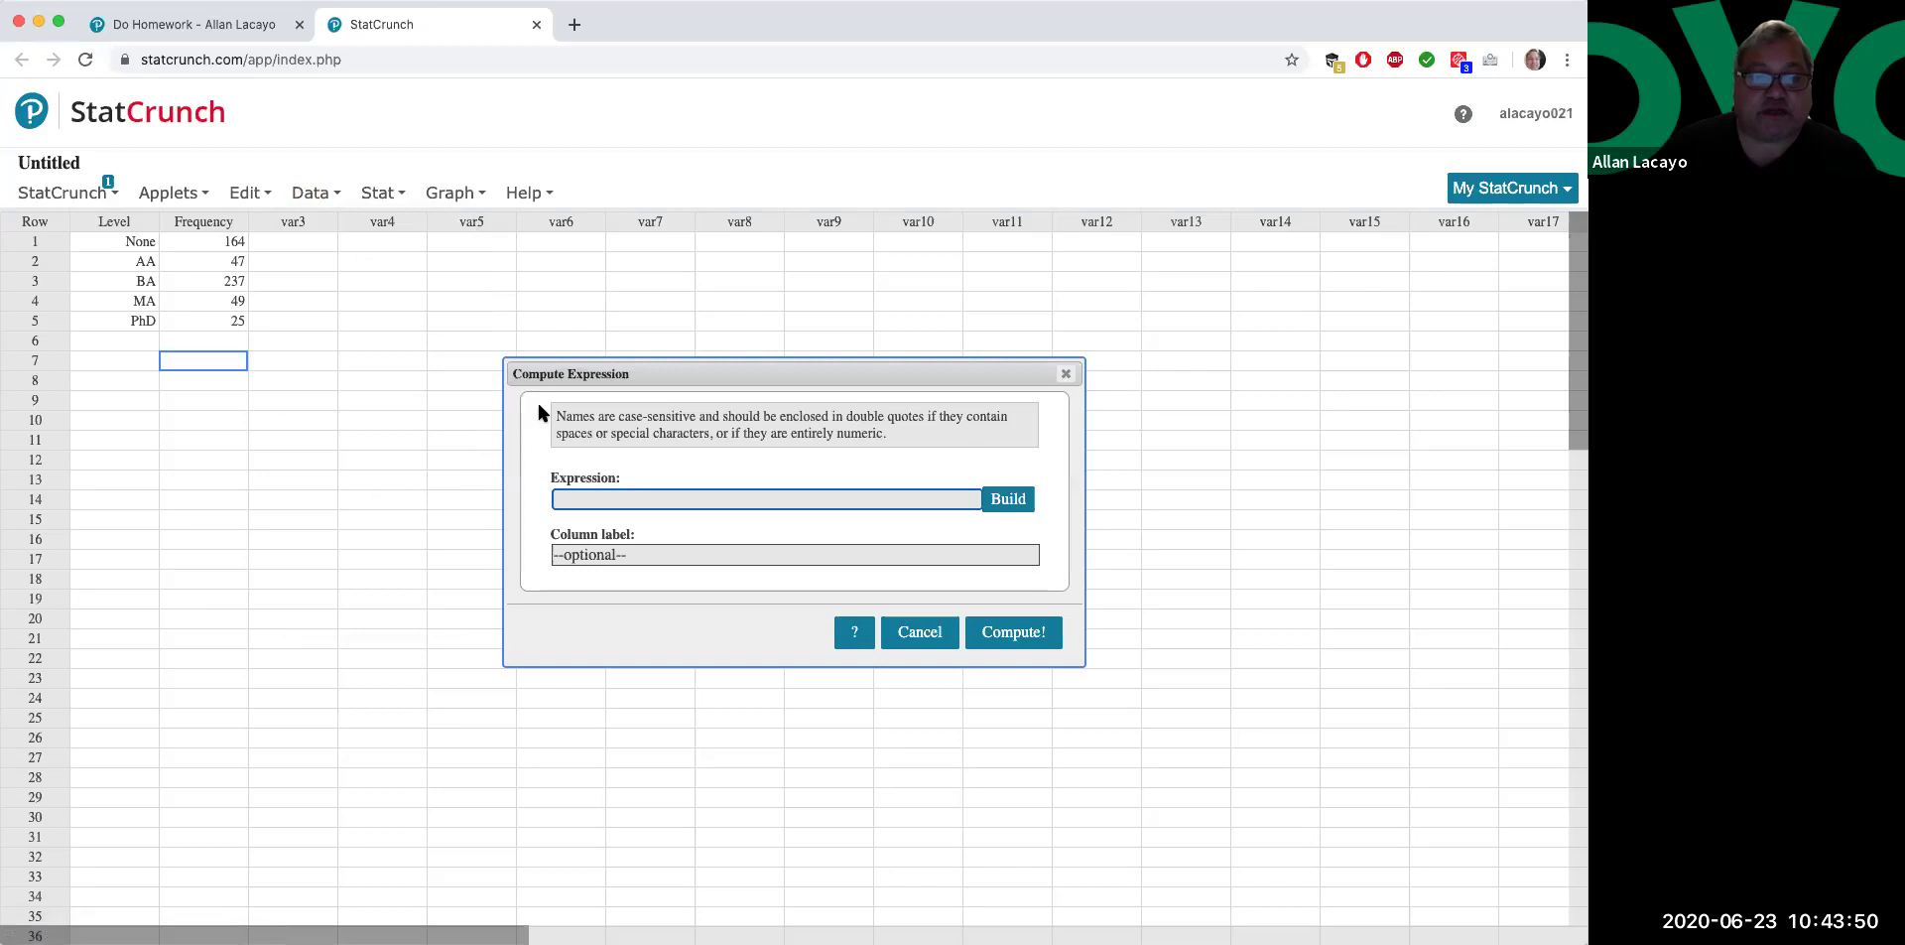
pyautogui.write('Frequency')
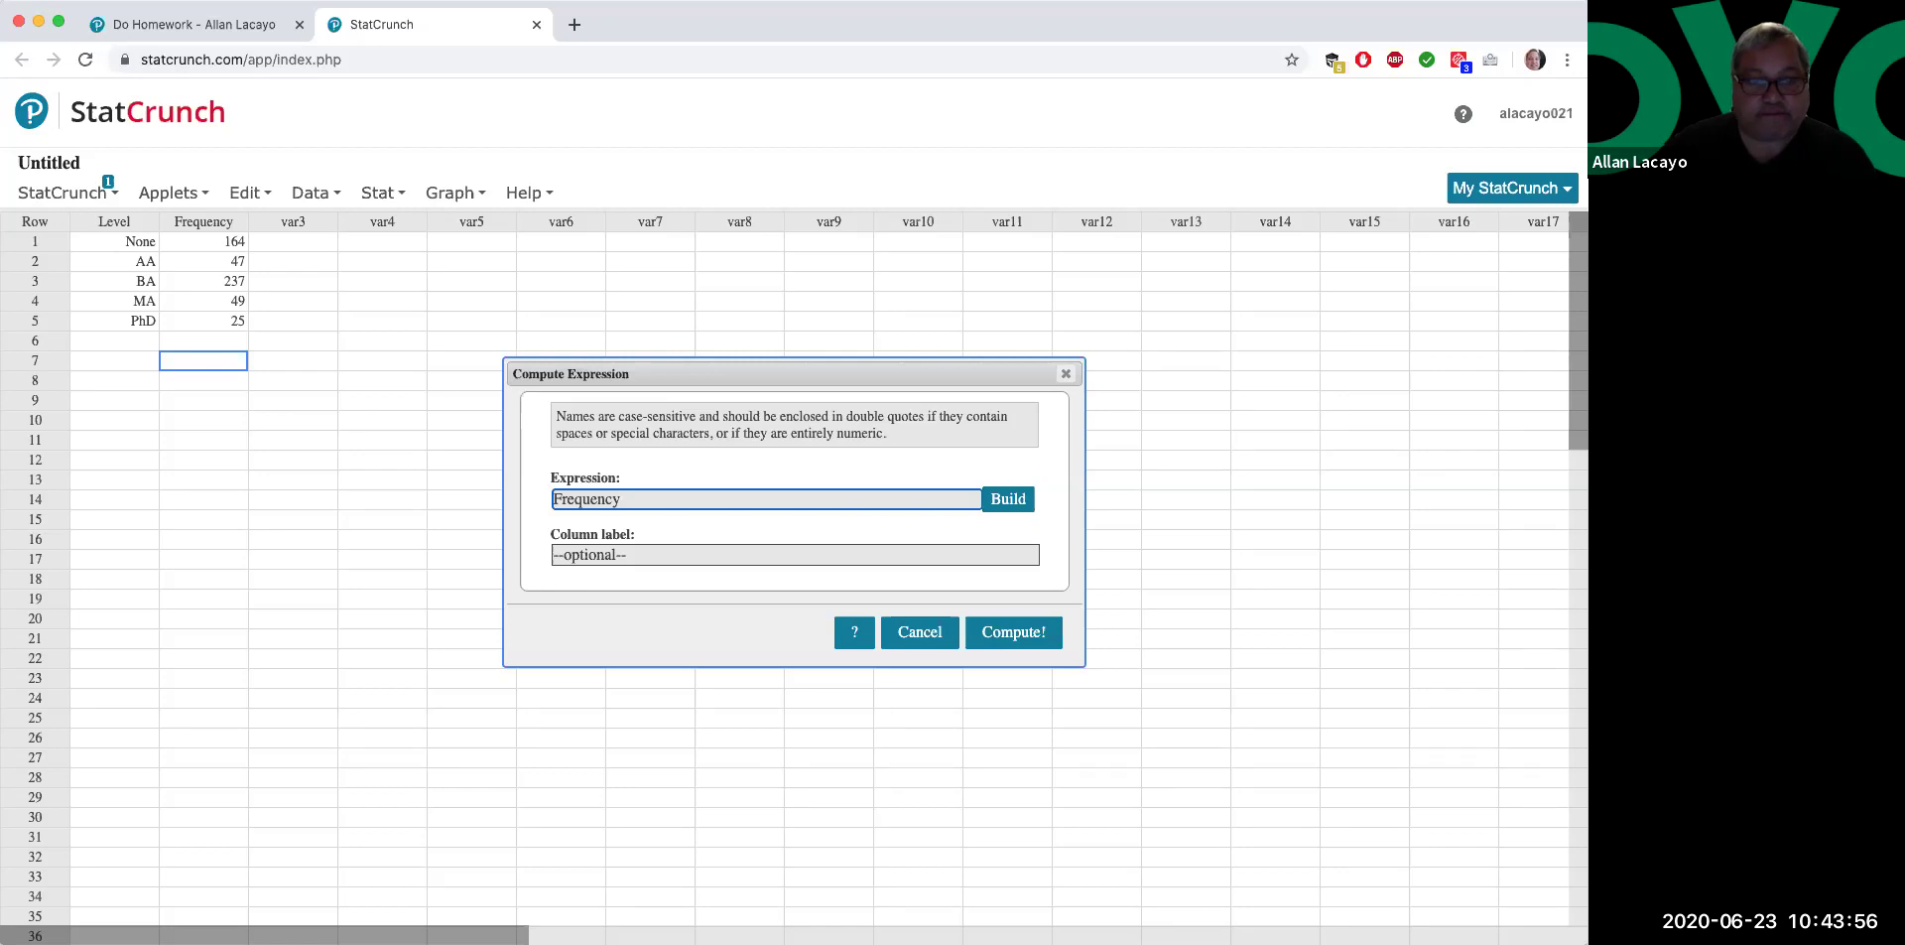
pyautogui.write('/su')
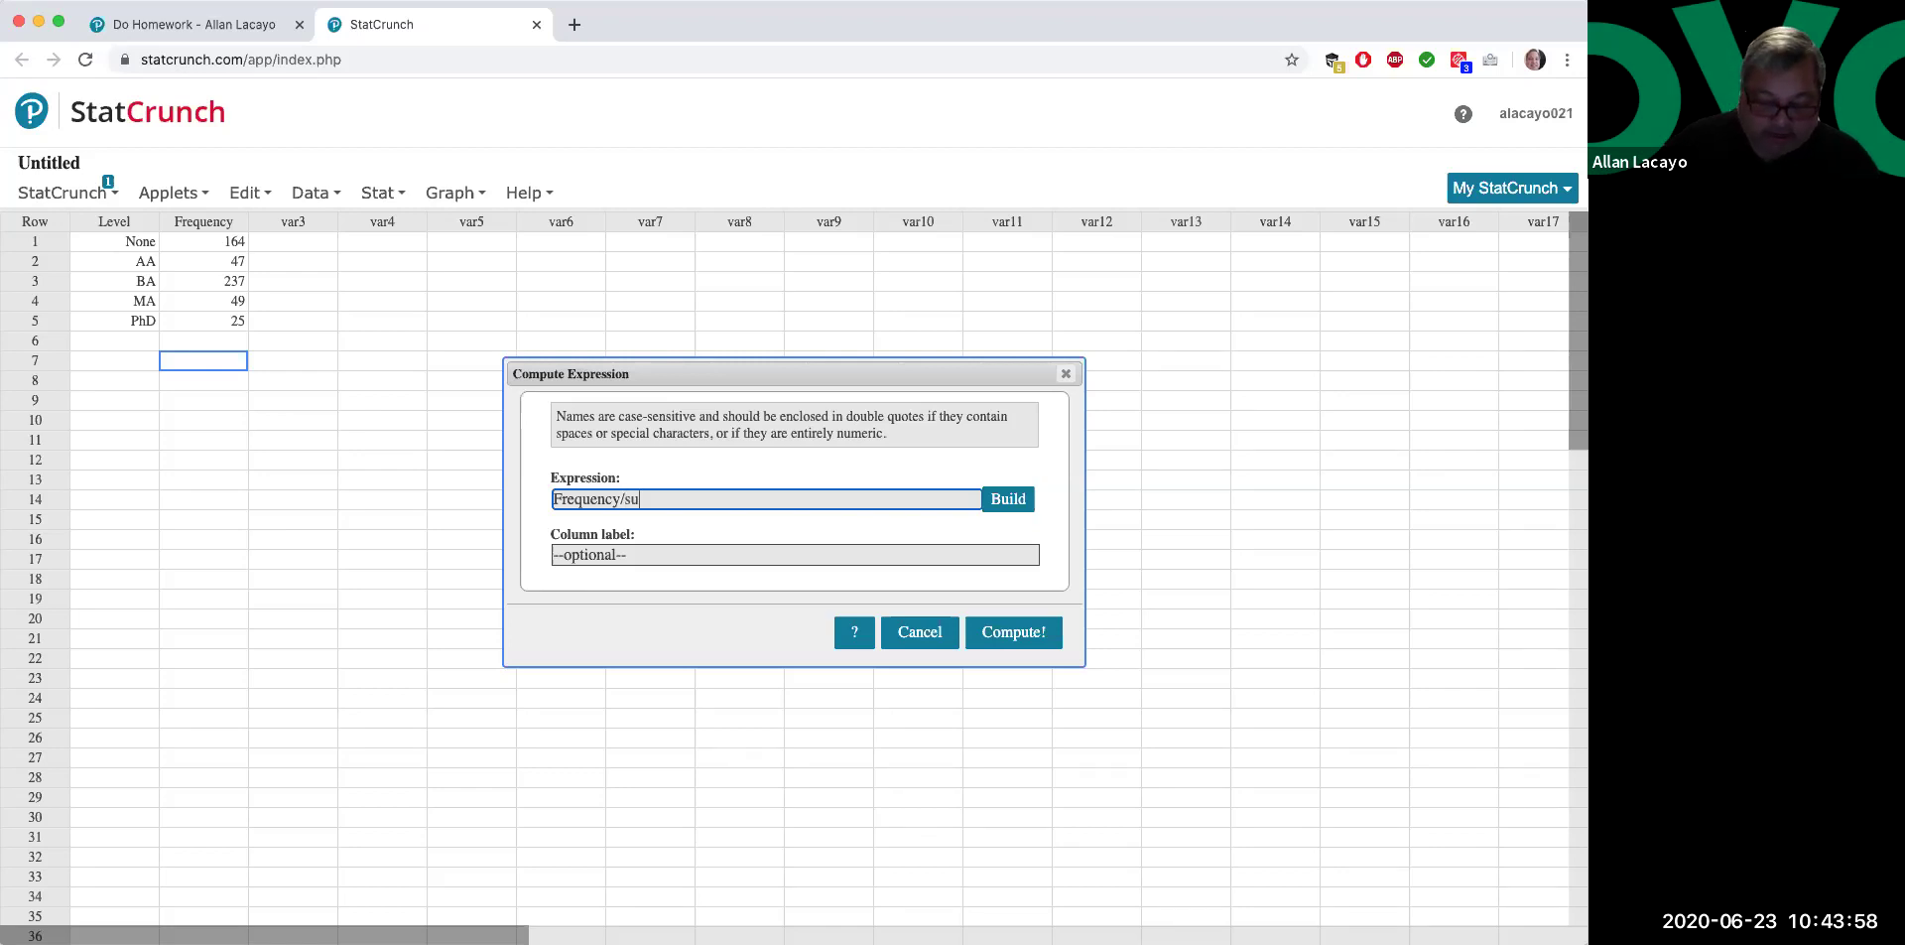
pyautogui.write('m(Frequency')
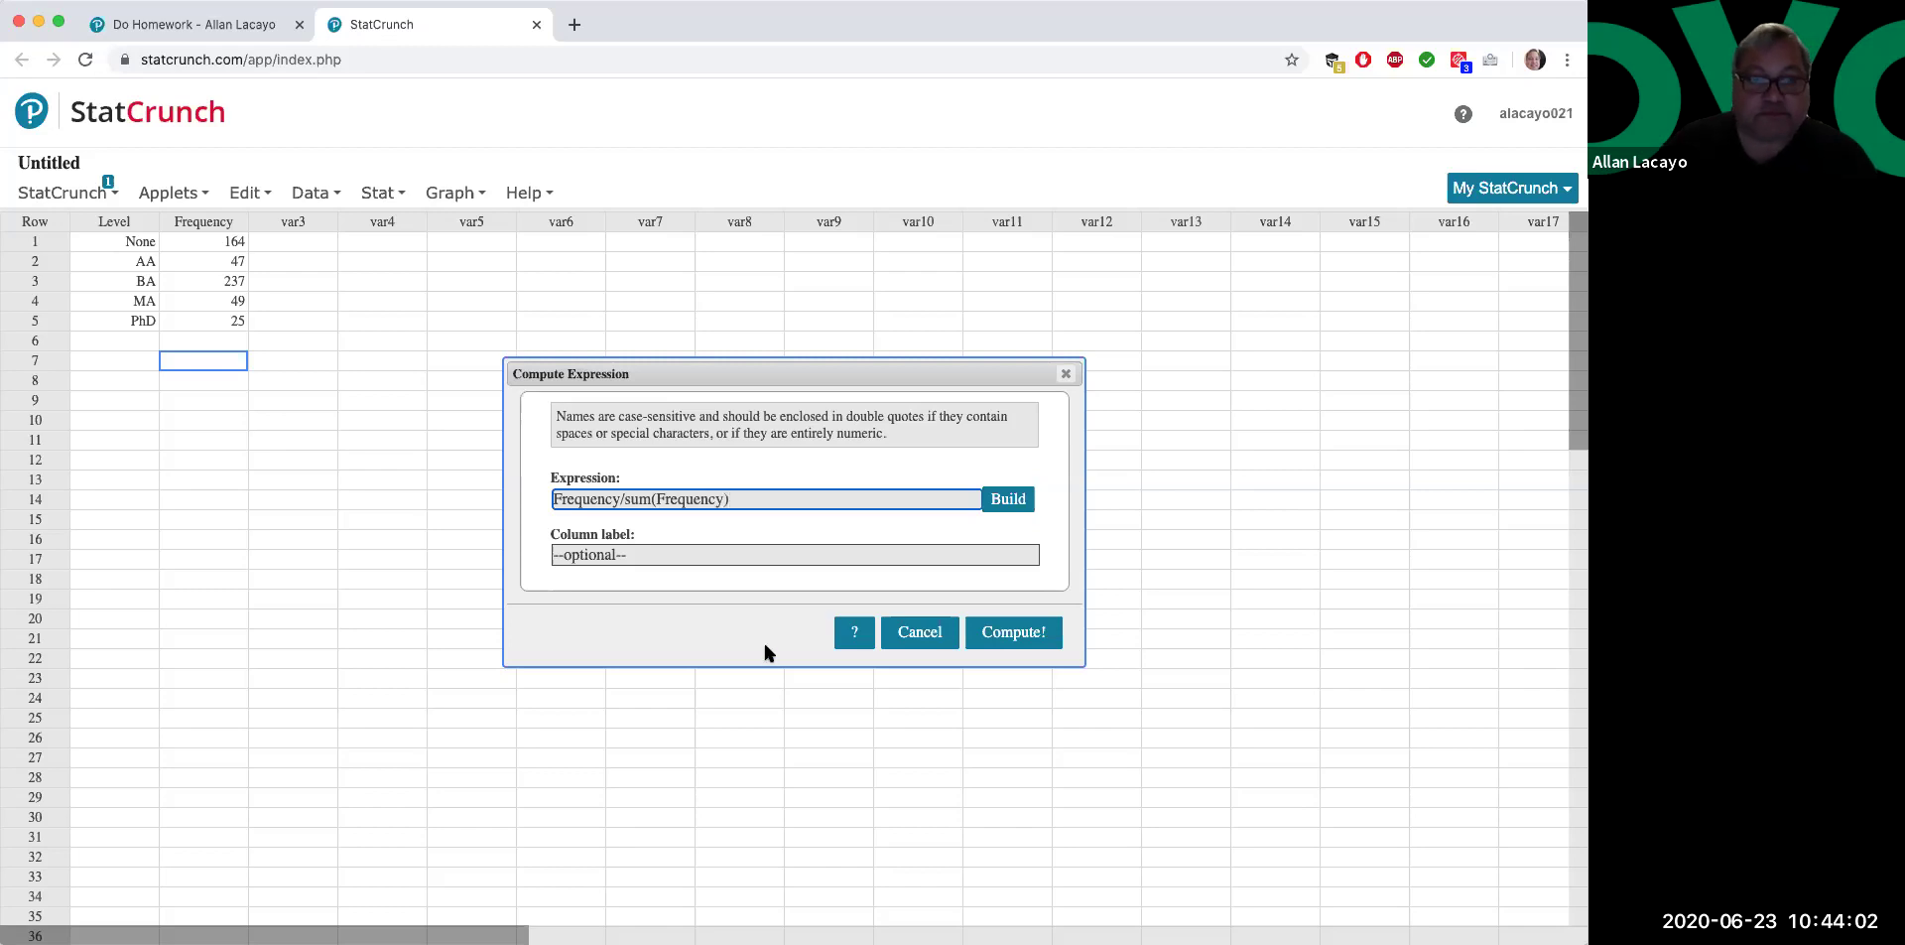
pyautogui.click(581, 551)
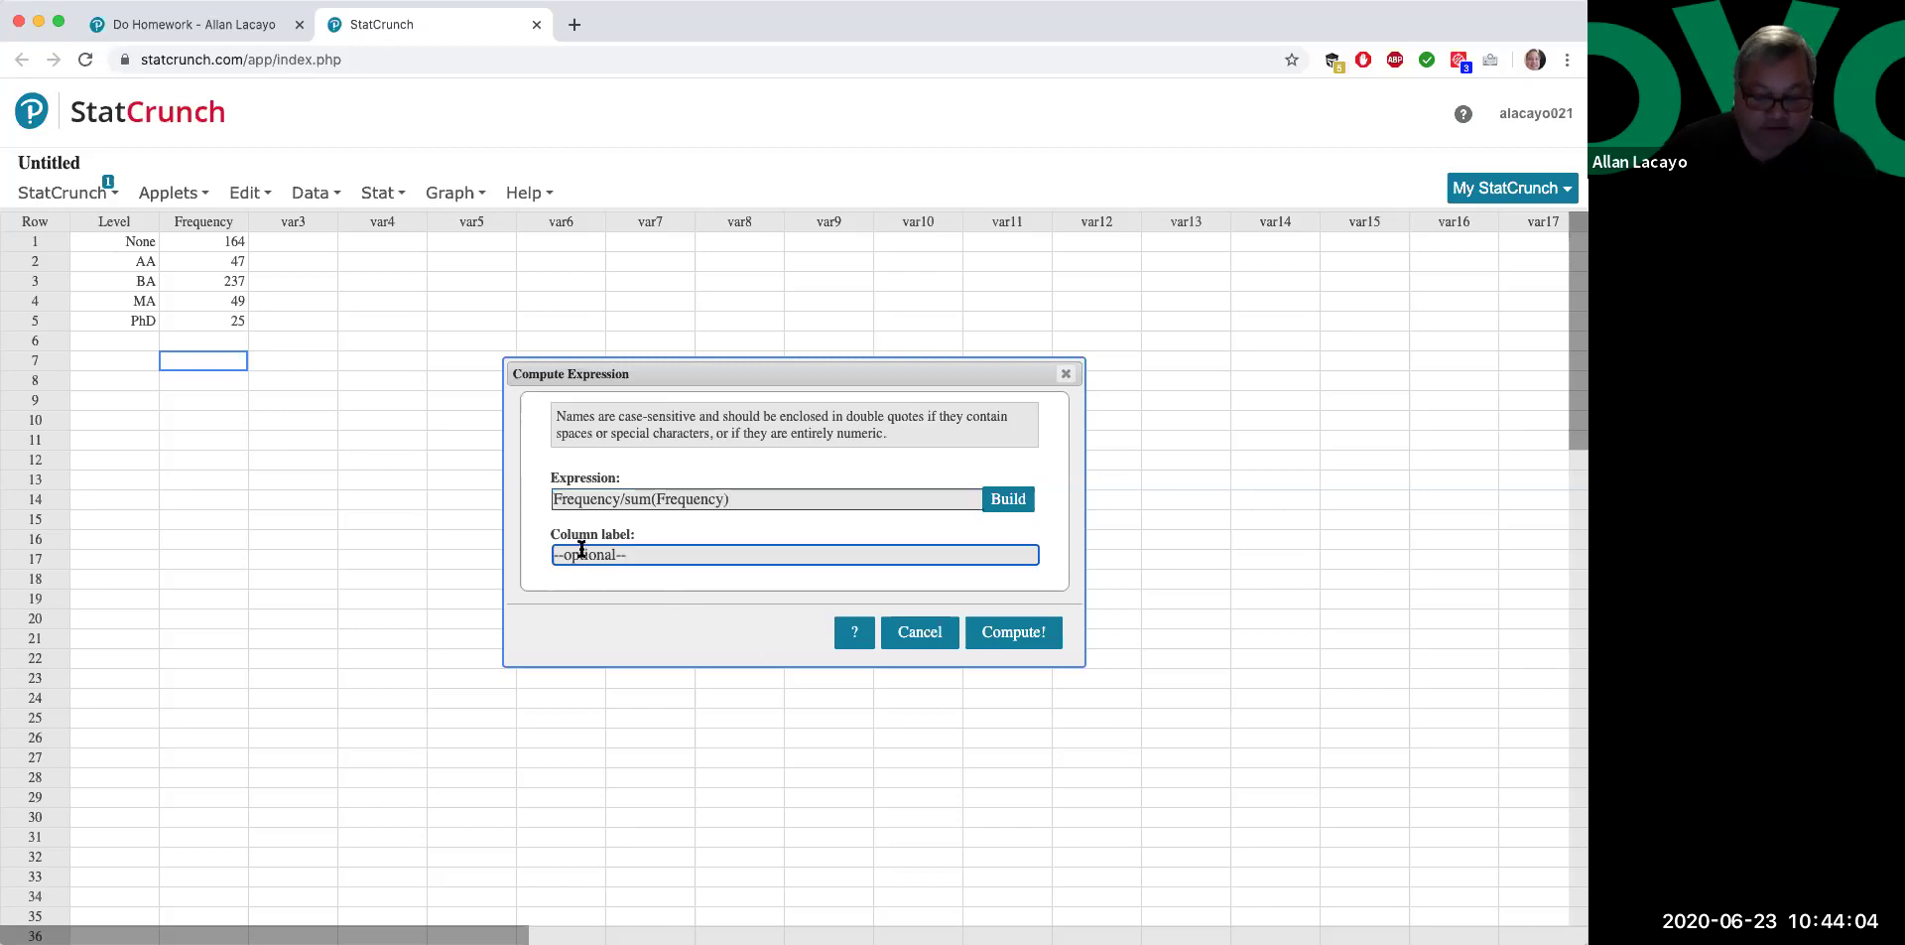
pyautogui.write('pct')
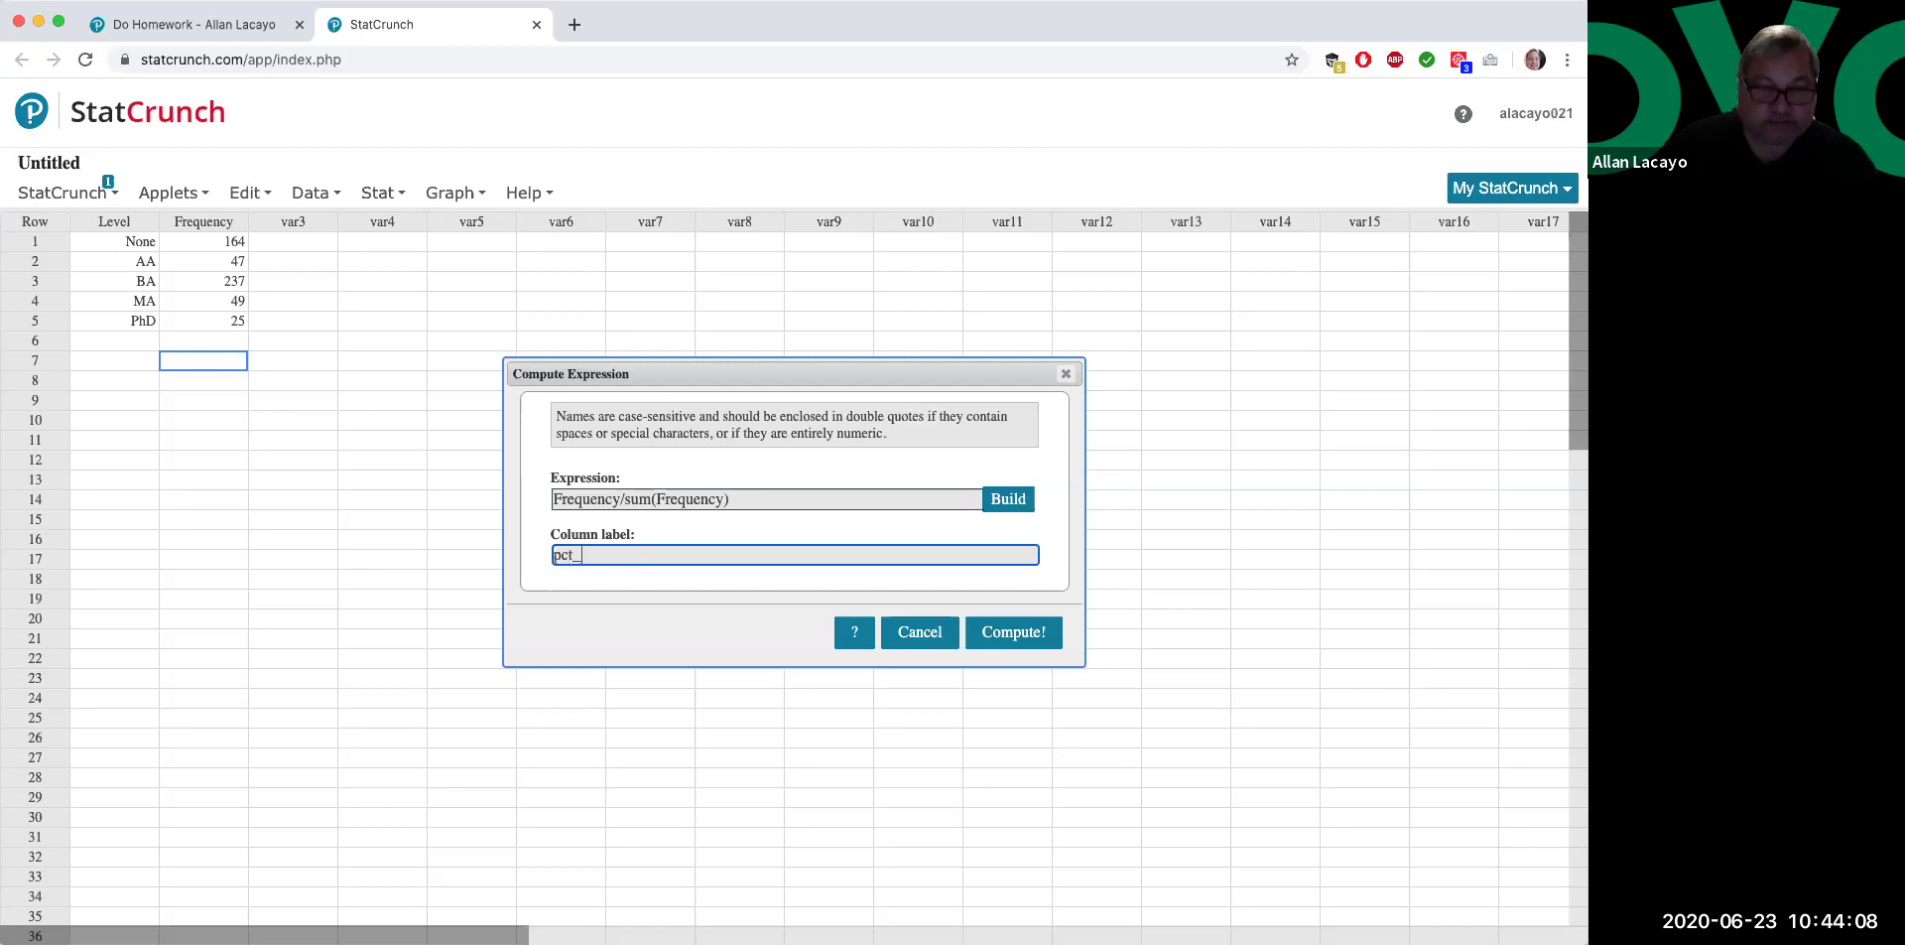
pyautogui.write('_freq')
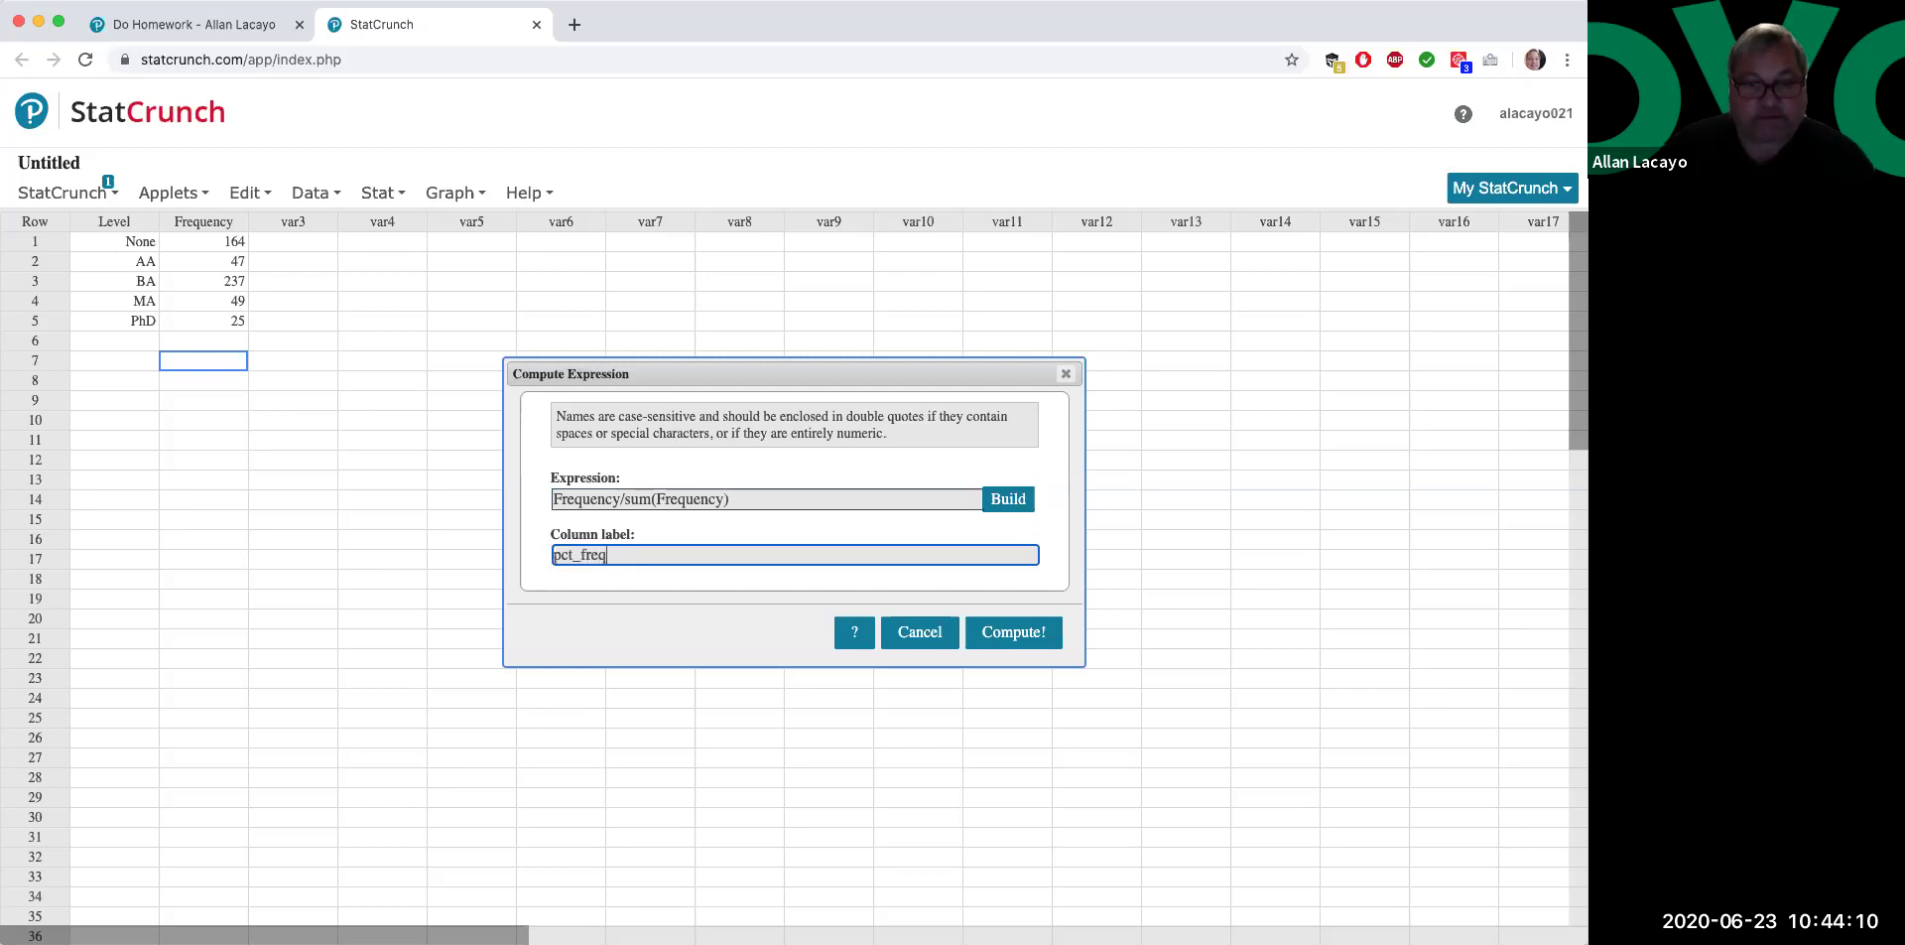
pyautogui.click(1027, 632)
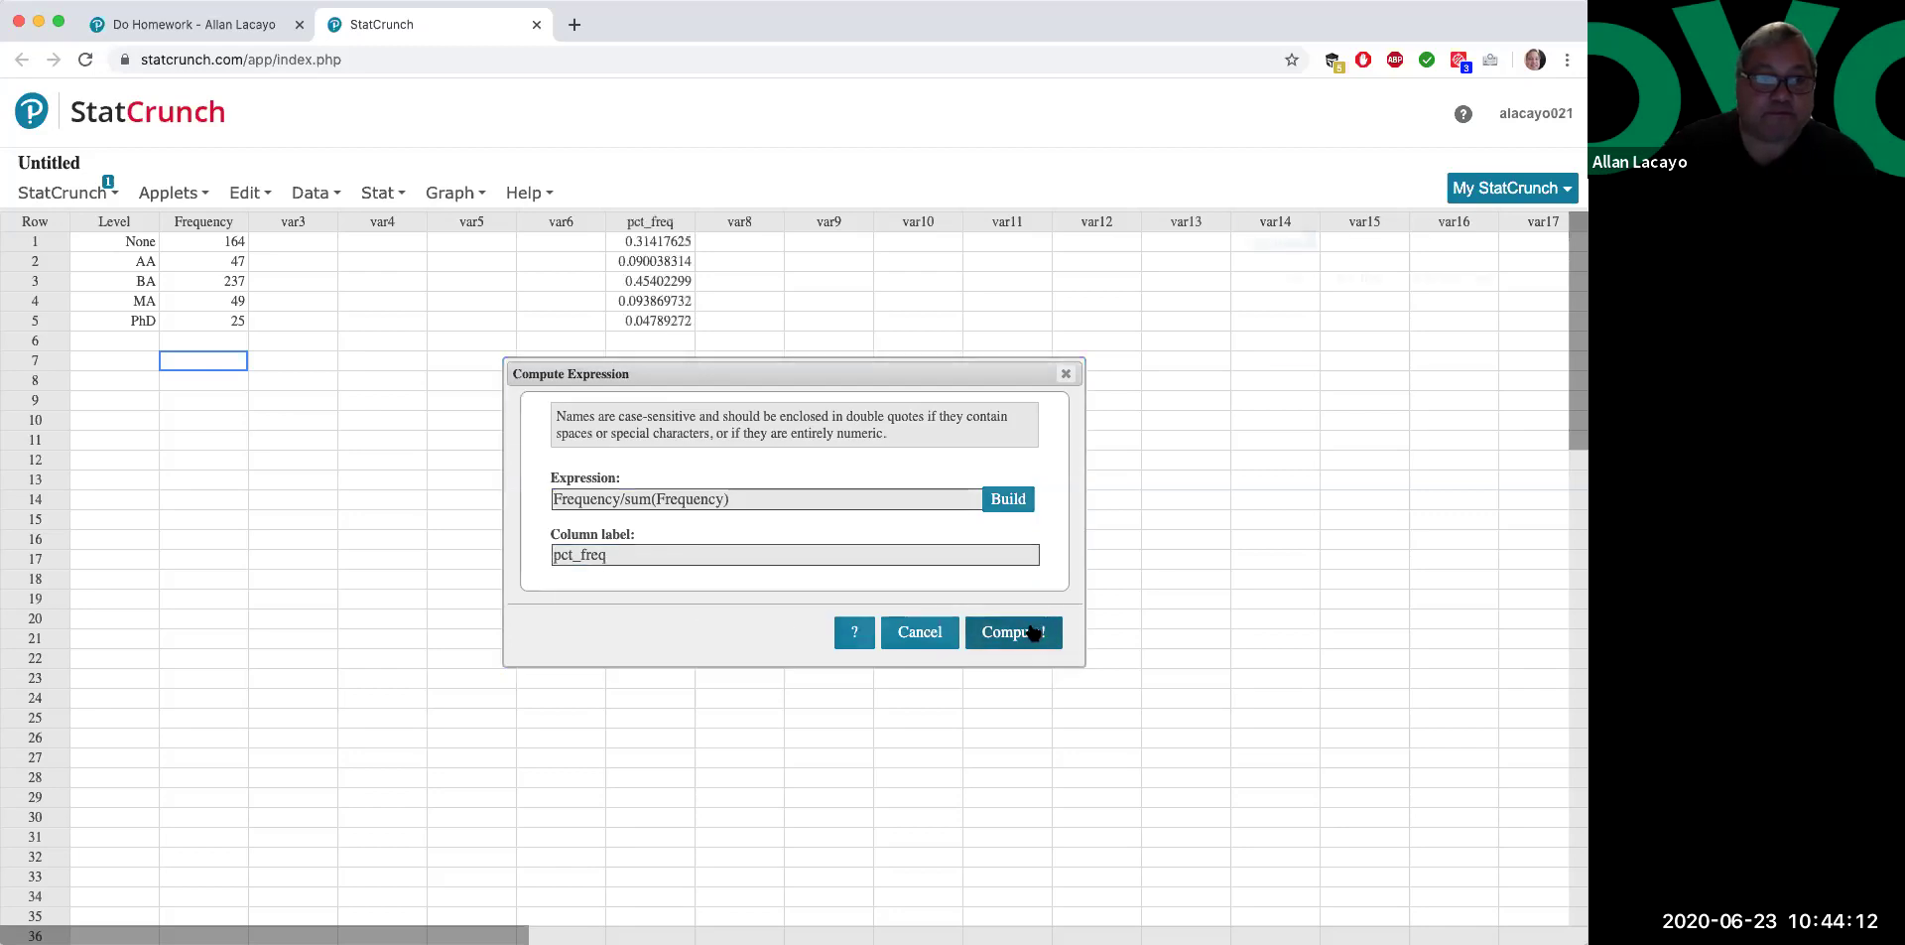
# - Delete the empty columns var3 through var6 so pct_freq sits beside Frequency
pyautogui.moveTo(636, 246); pyautogui.dragTo(631, 357)
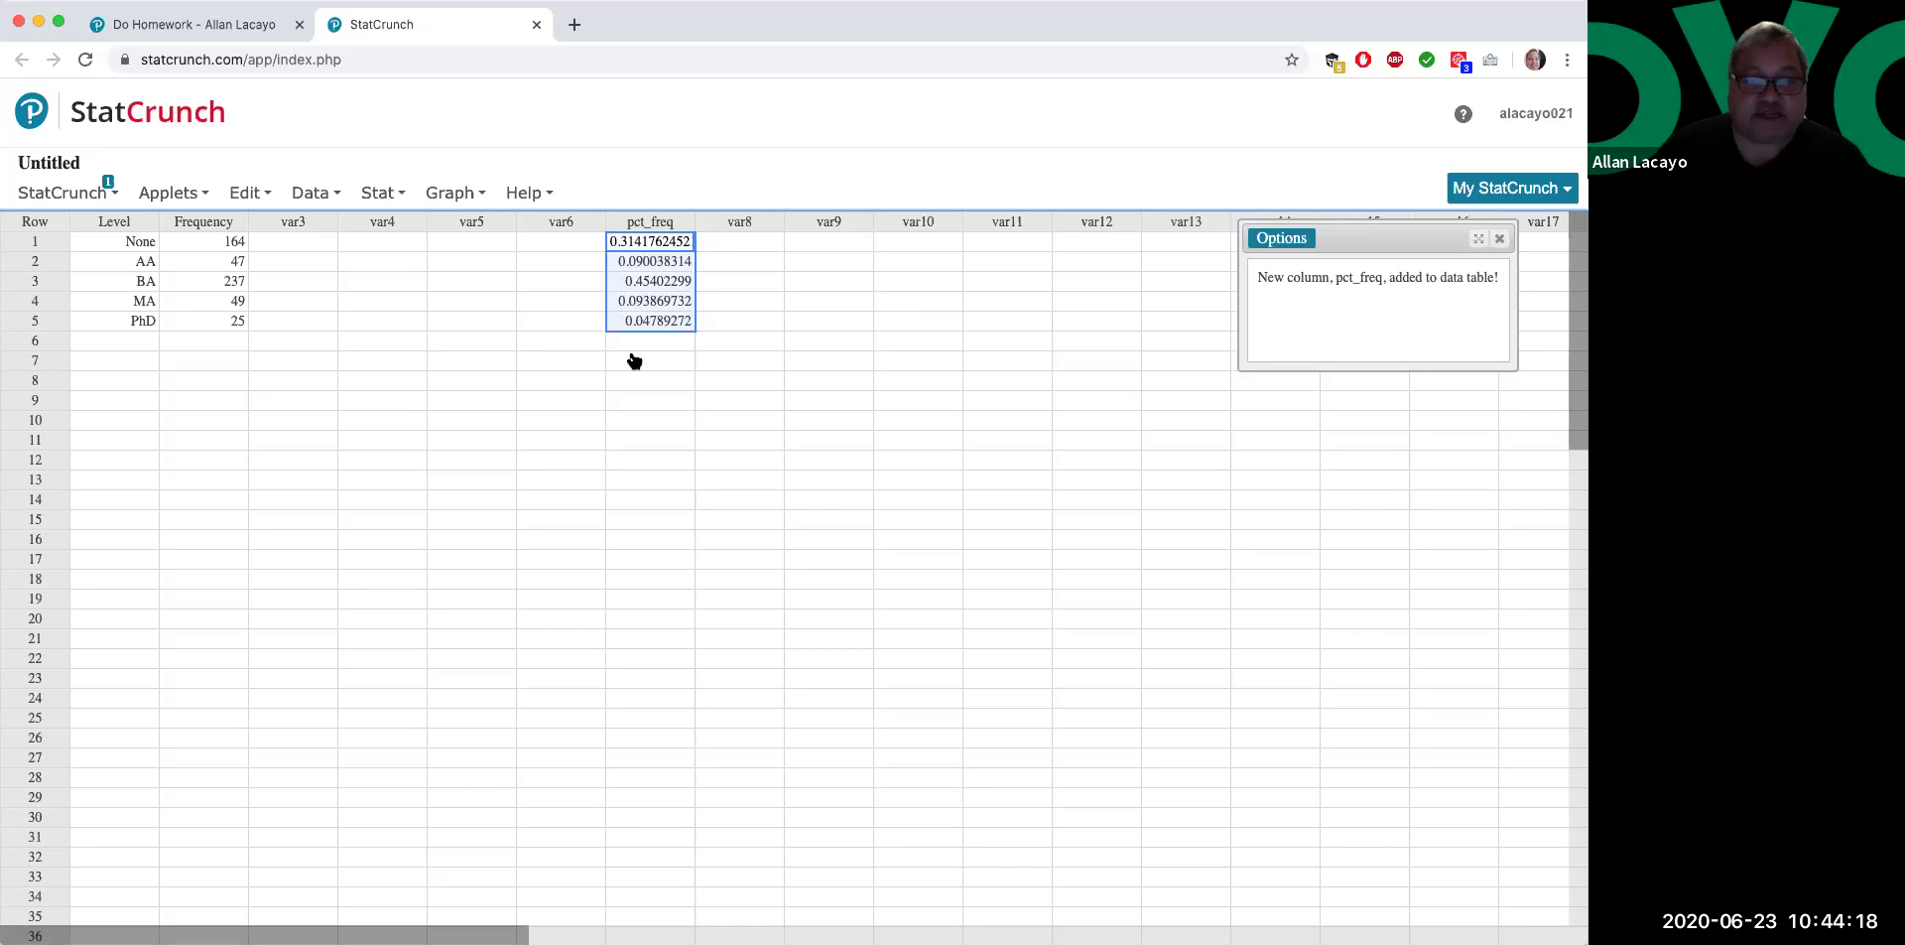
pyautogui.click(327, 222)
pyautogui.click(359, 286)
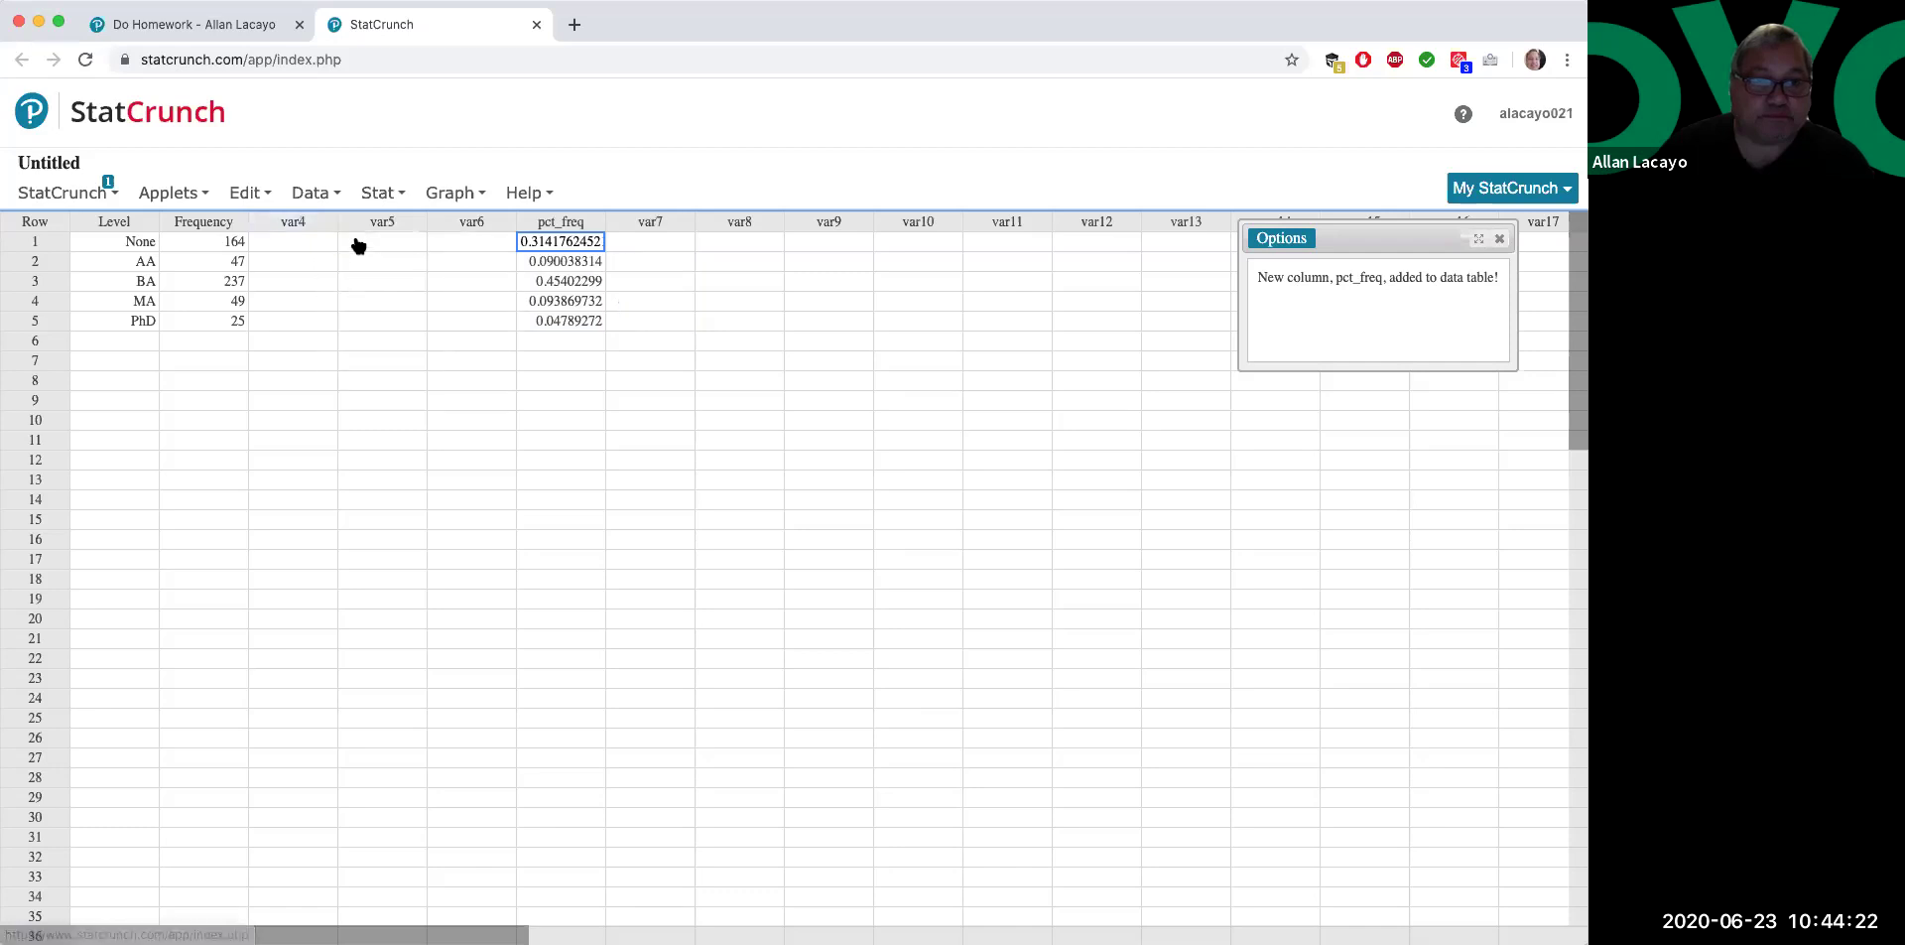
pyautogui.click(327, 222)
pyautogui.click(354, 288)
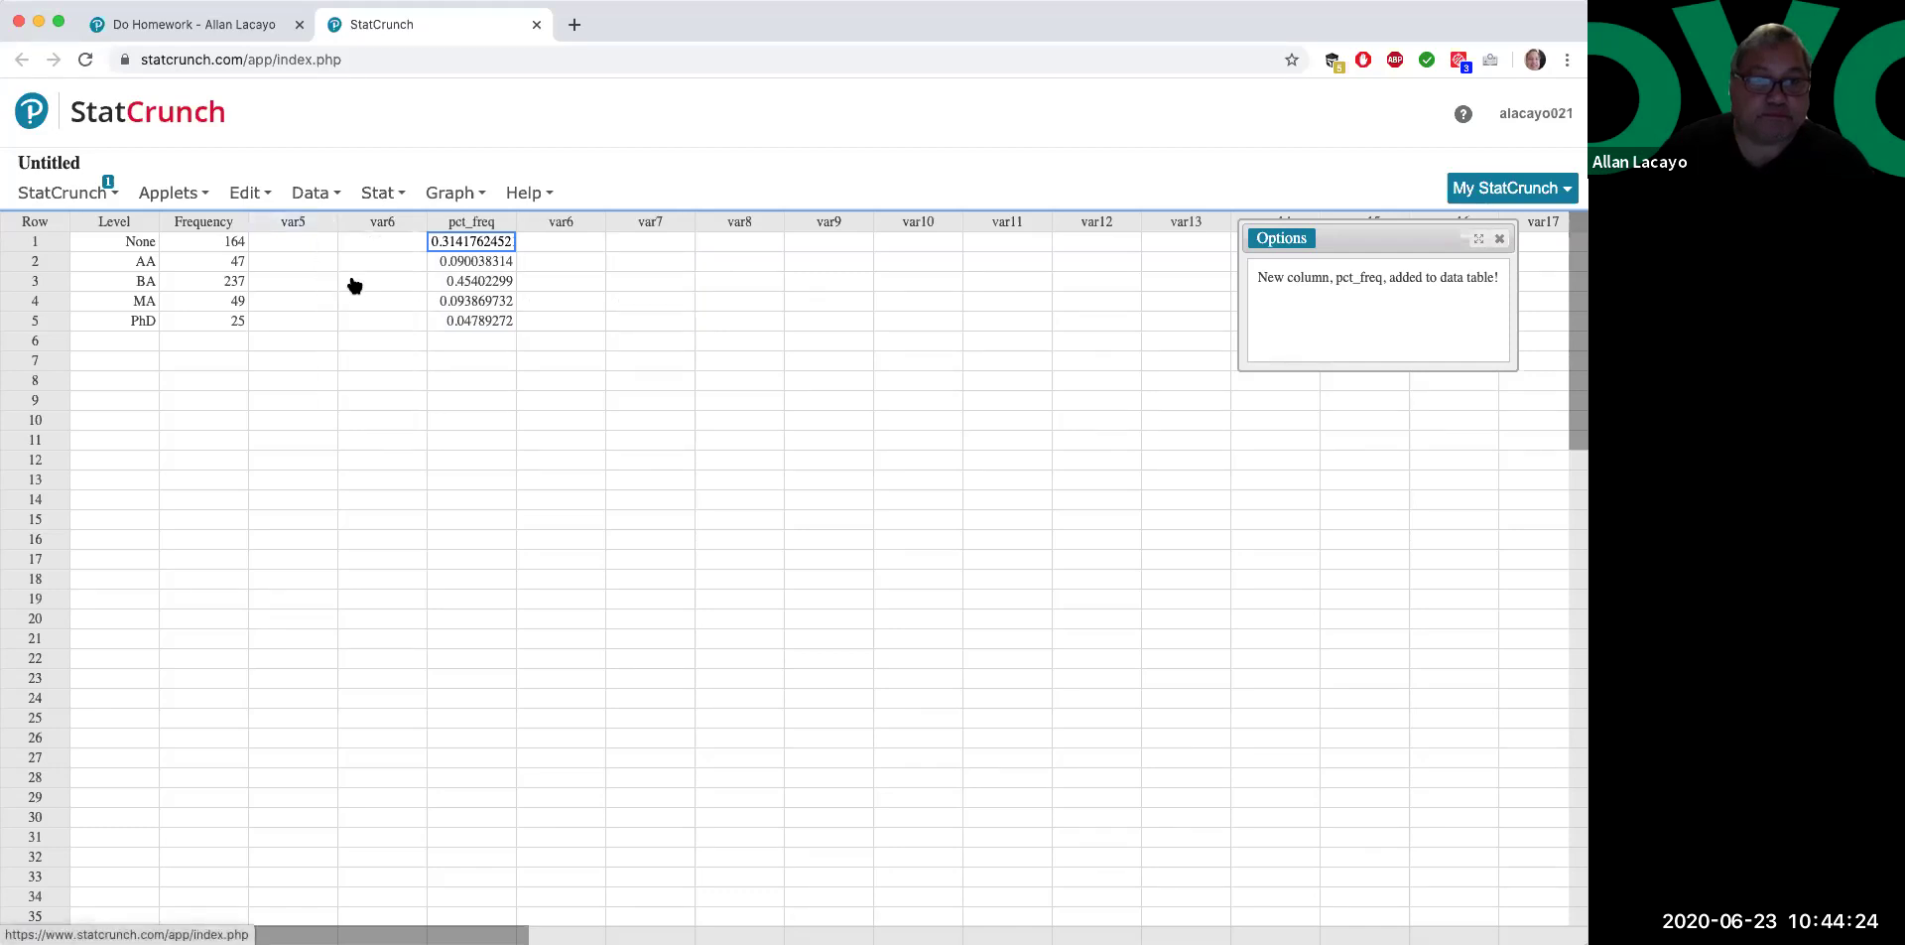
pyautogui.click(326, 222)
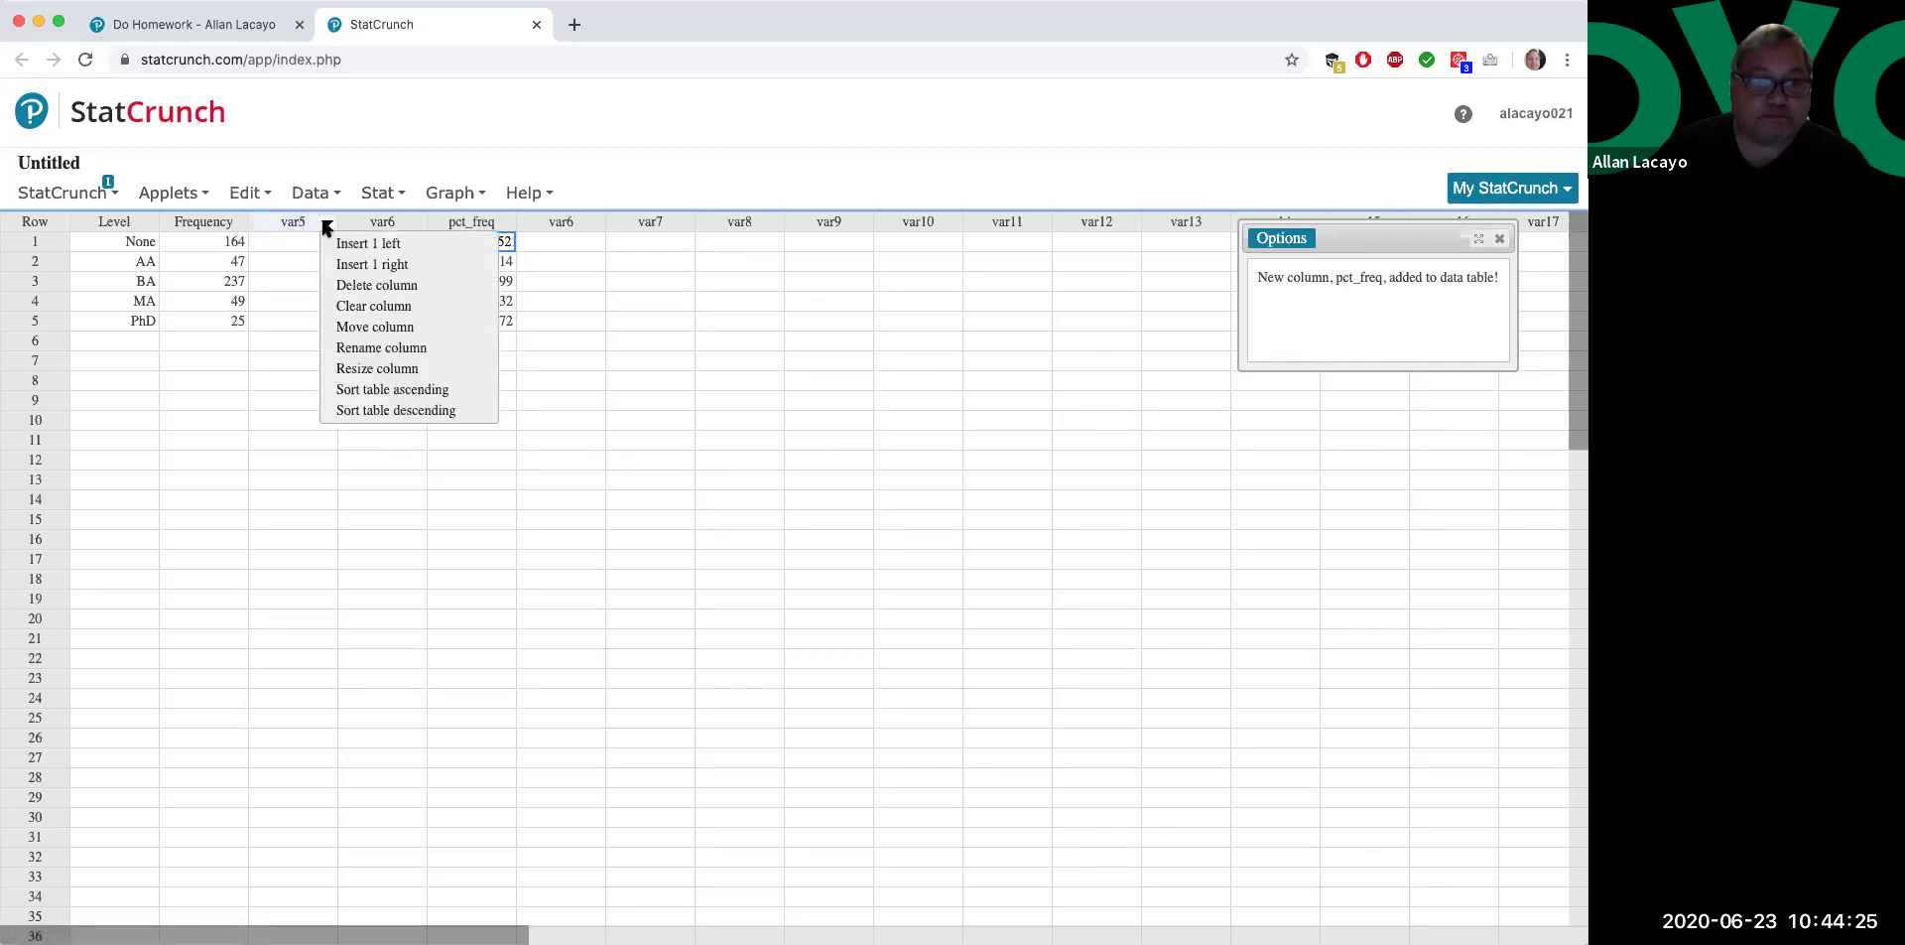
pyautogui.click(356, 288)
pyautogui.click(327, 222)
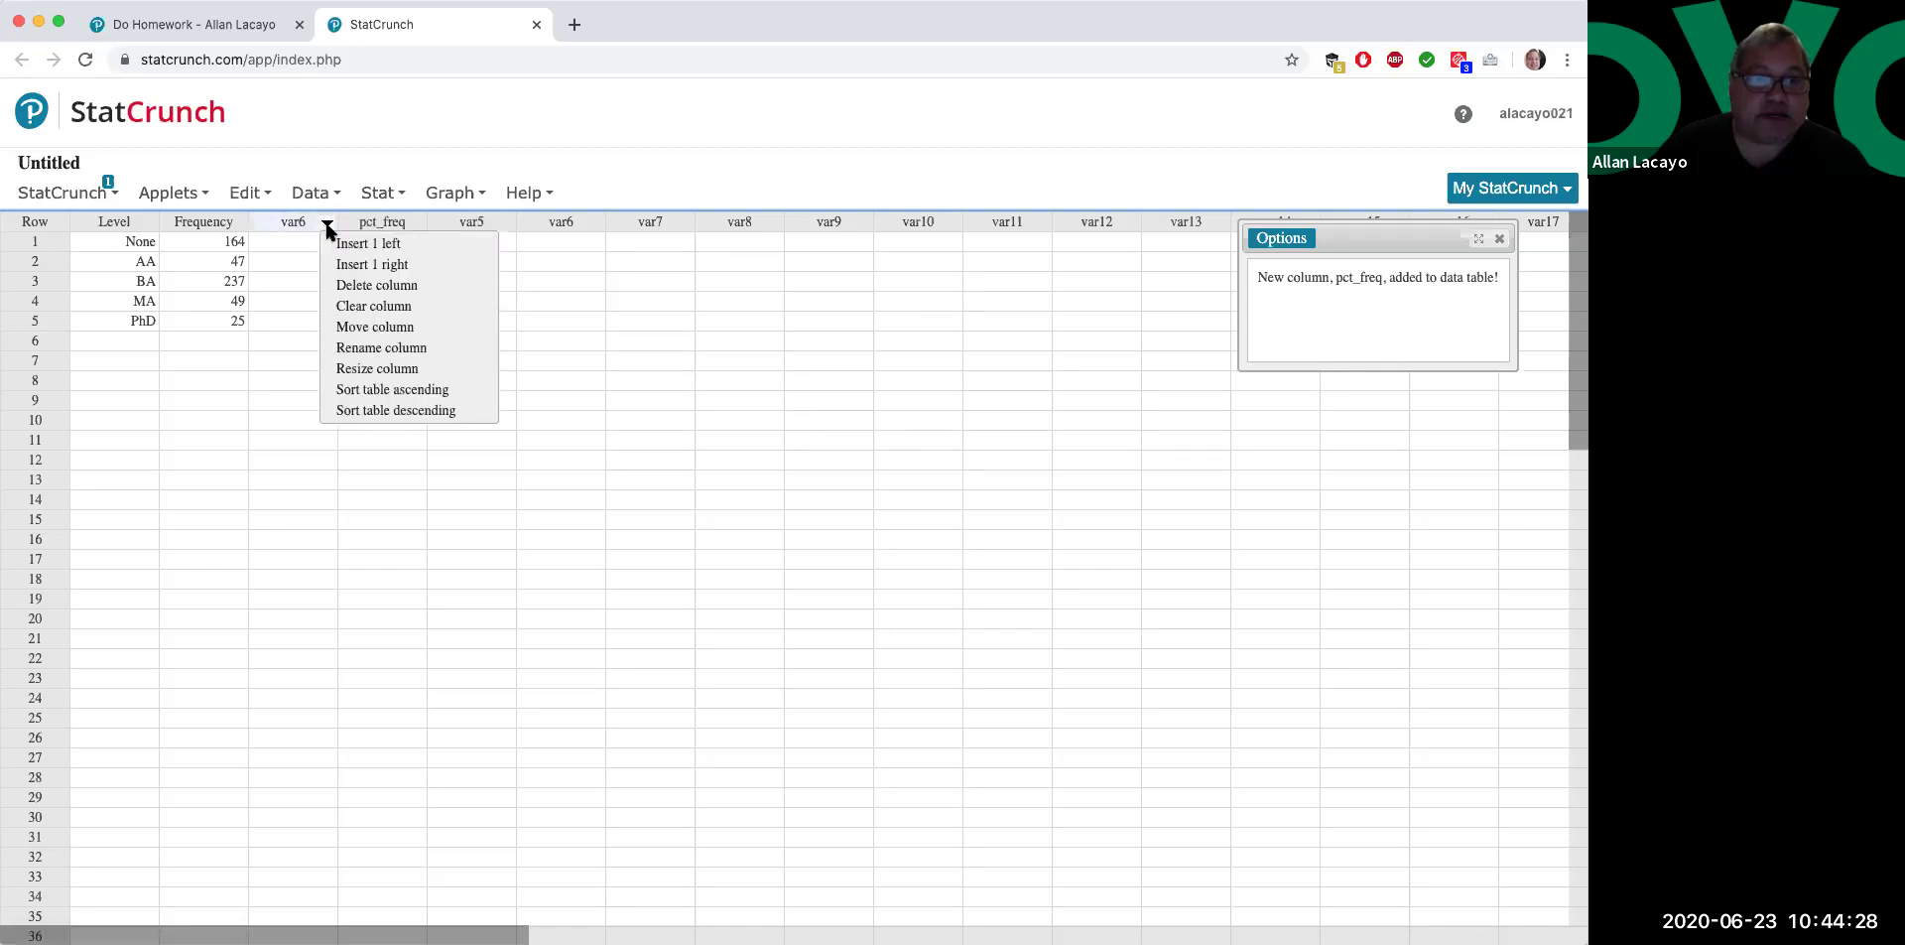
pyautogui.click(357, 288)
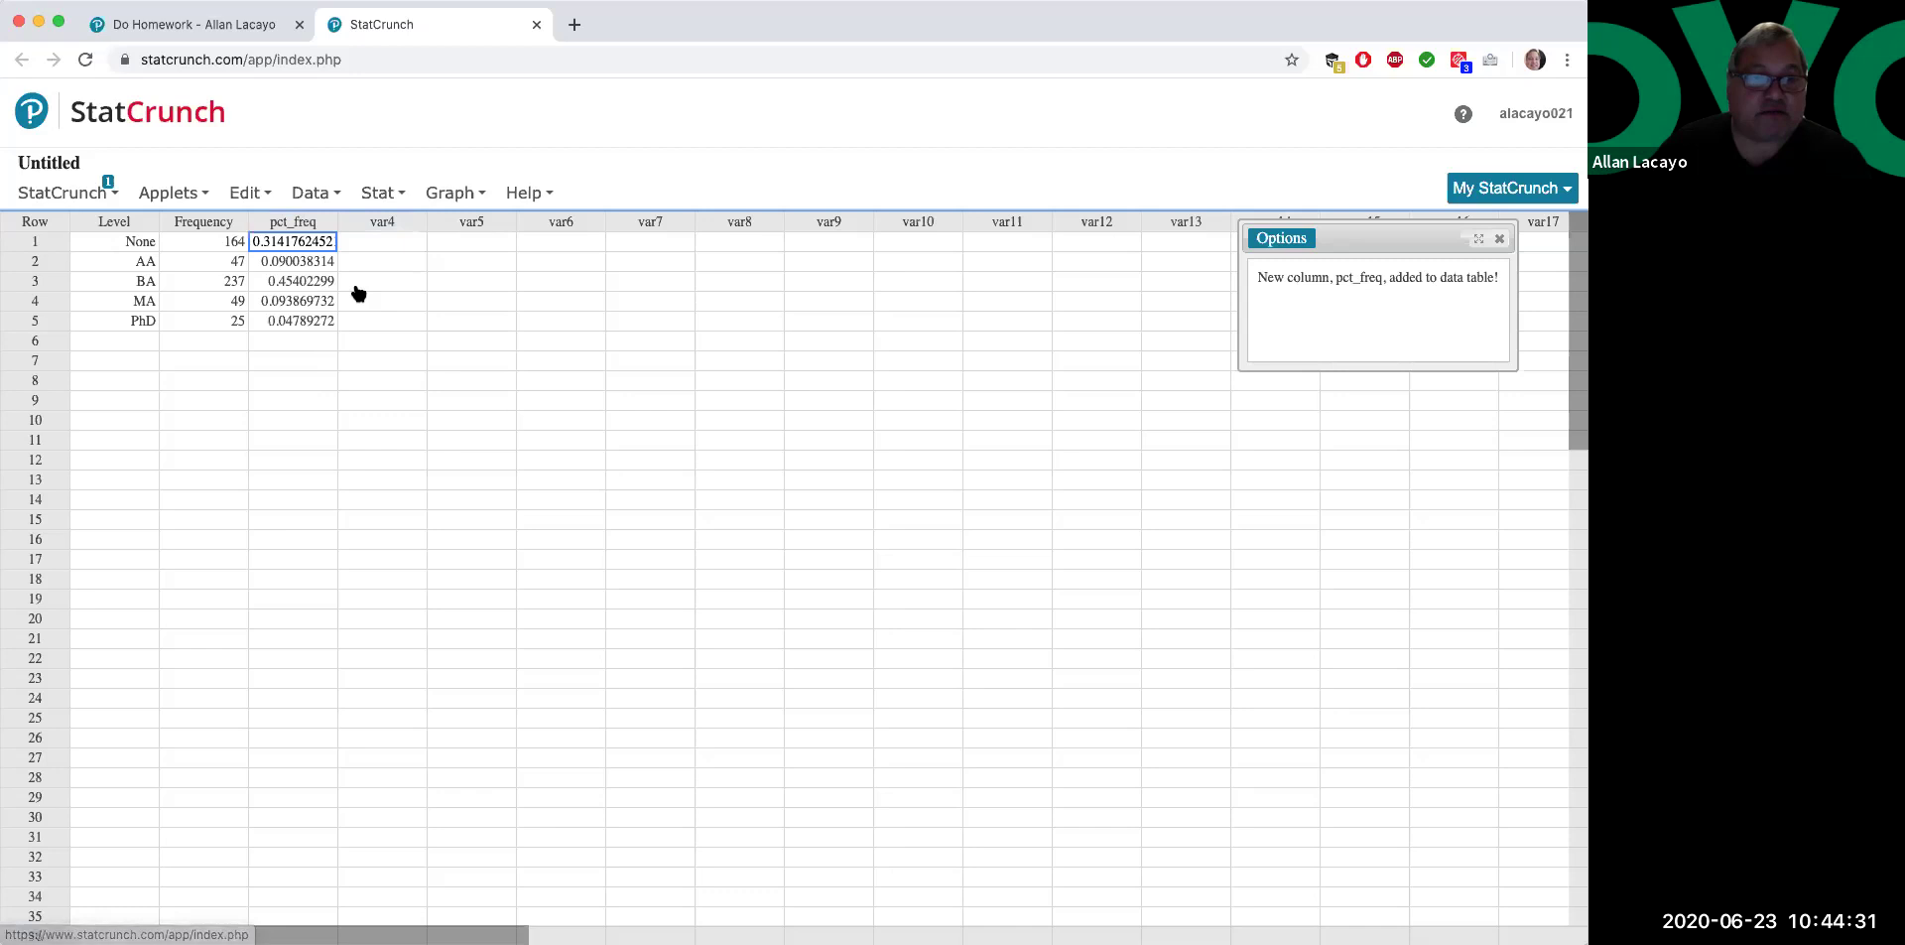
# - Change the previous expression to 100*Frequency/sum(Frequency), label it pct_freq2, and compute it
pyautogui.click(1275, 241)
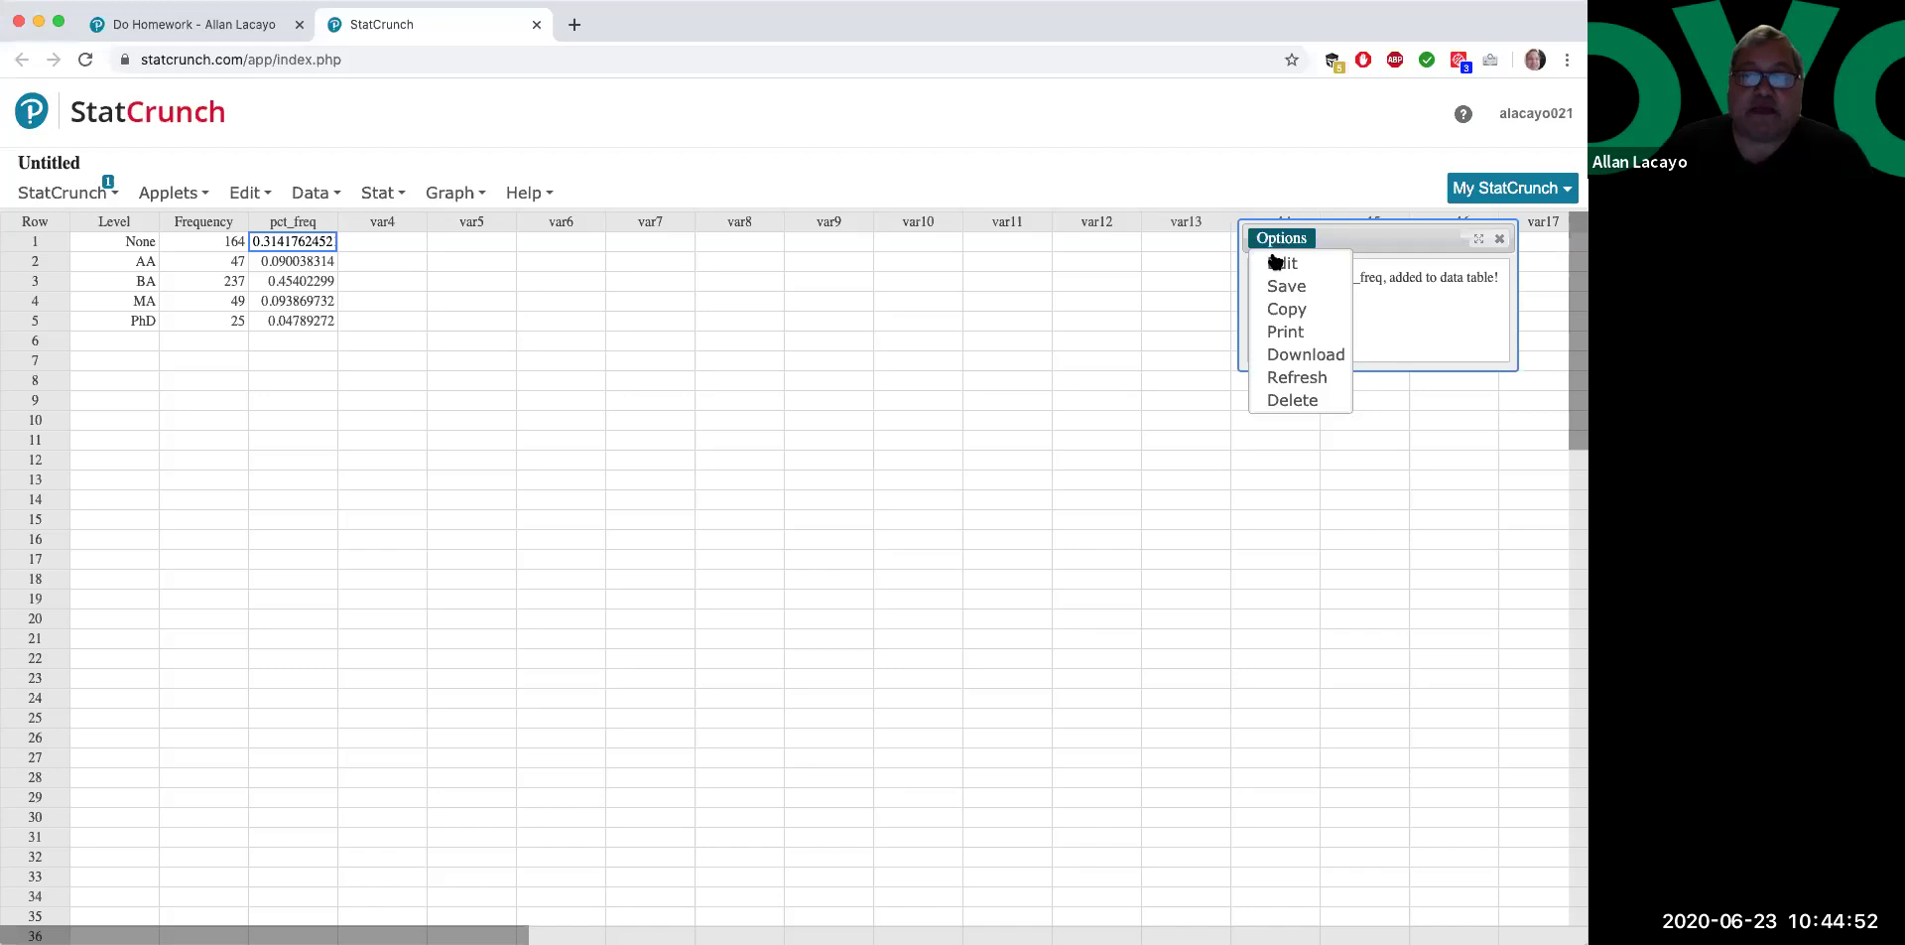
pyautogui.click(1279, 265)
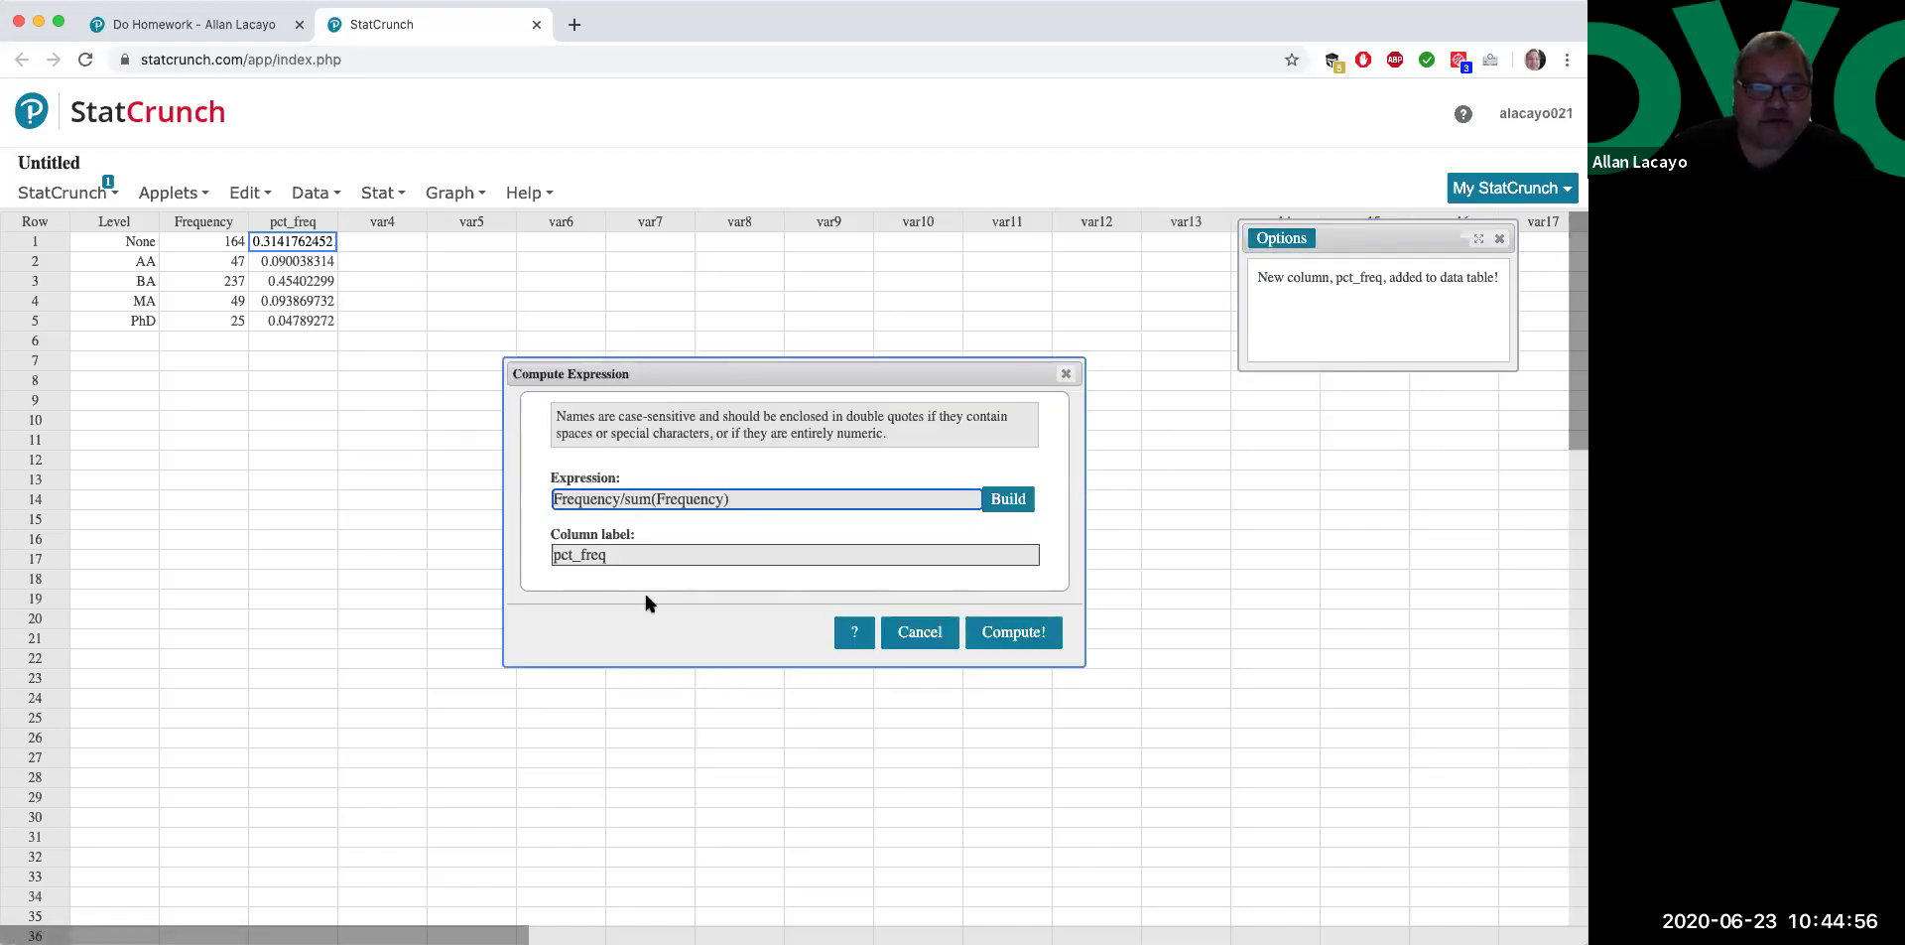
pyautogui.write('100*')
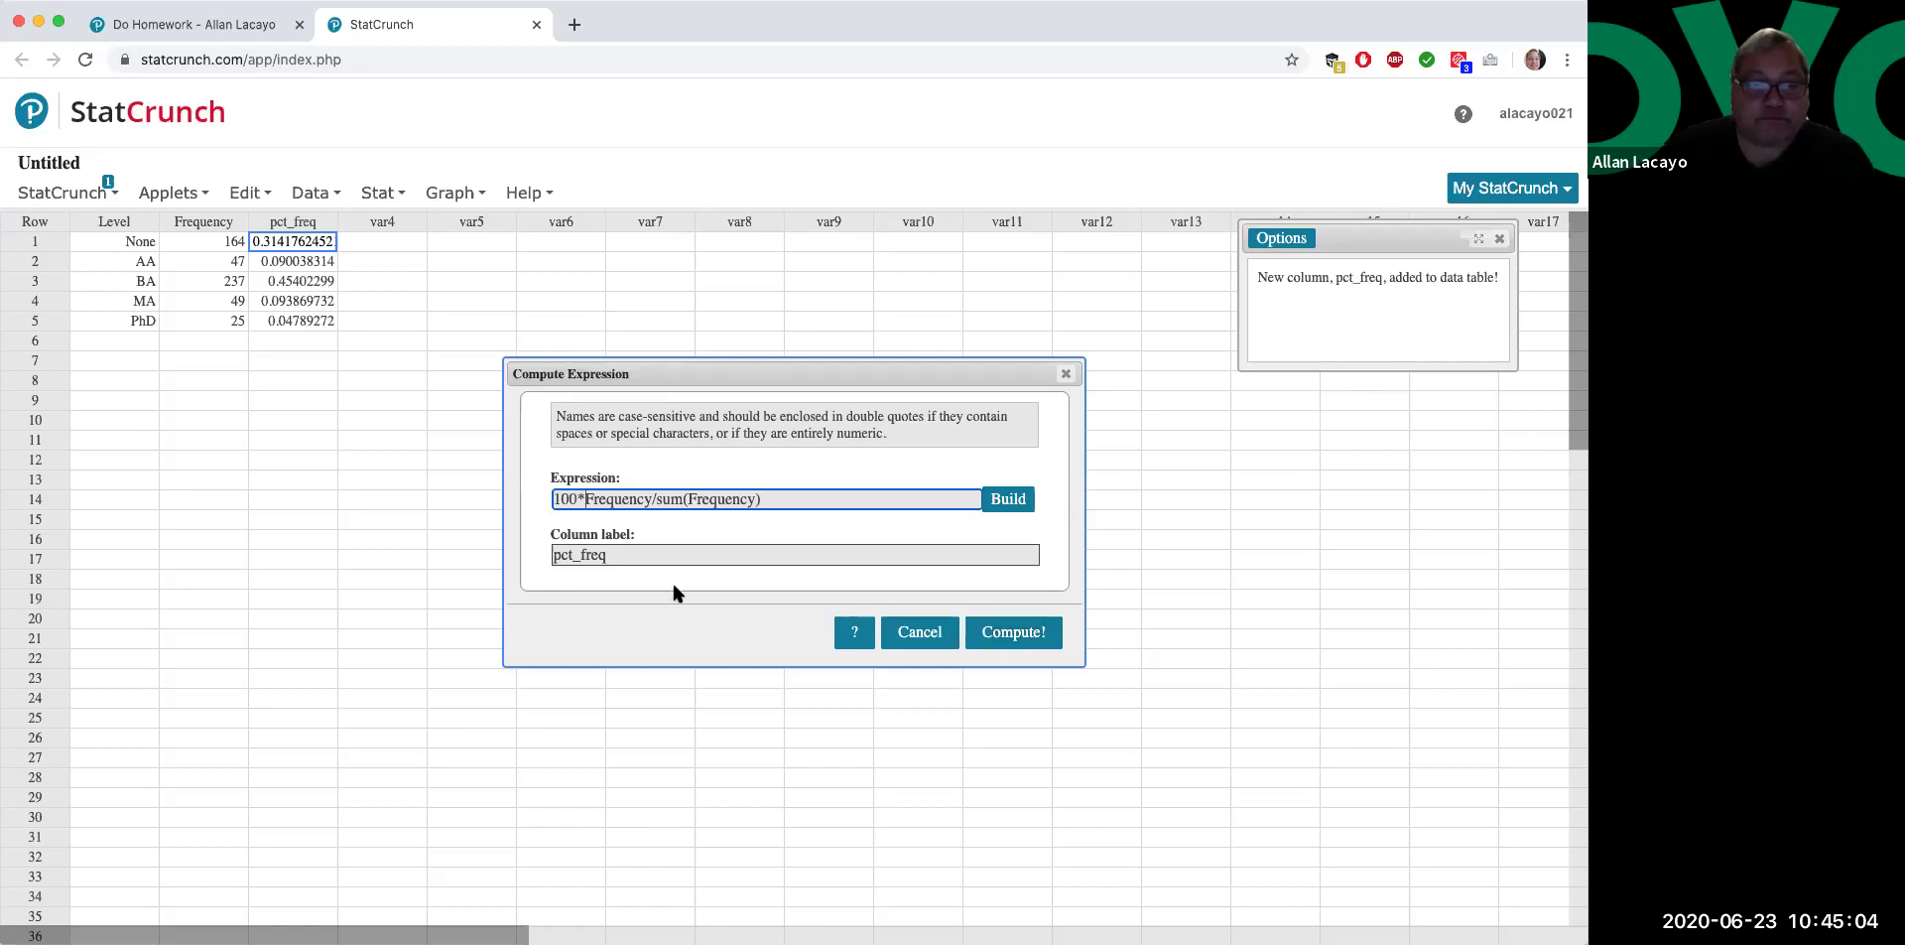
pyautogui.click(632, 554)
pyautogui.write('2')
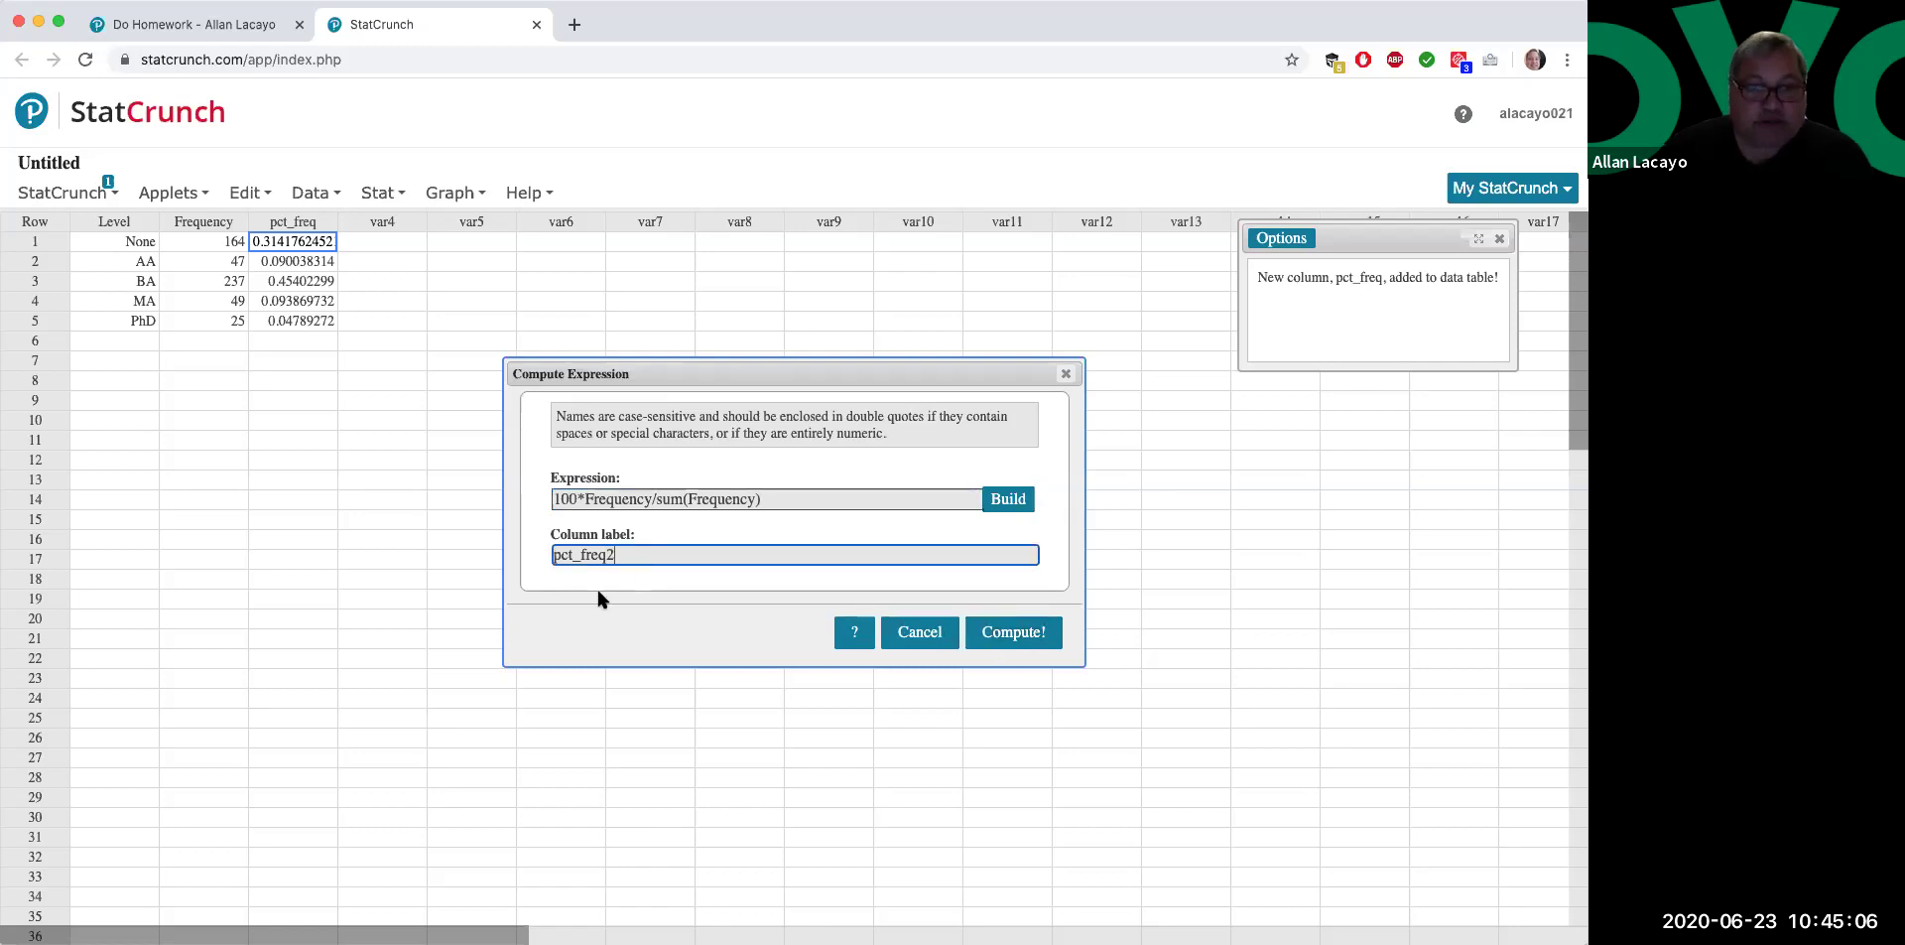
pyautogui.click(1013, 632)
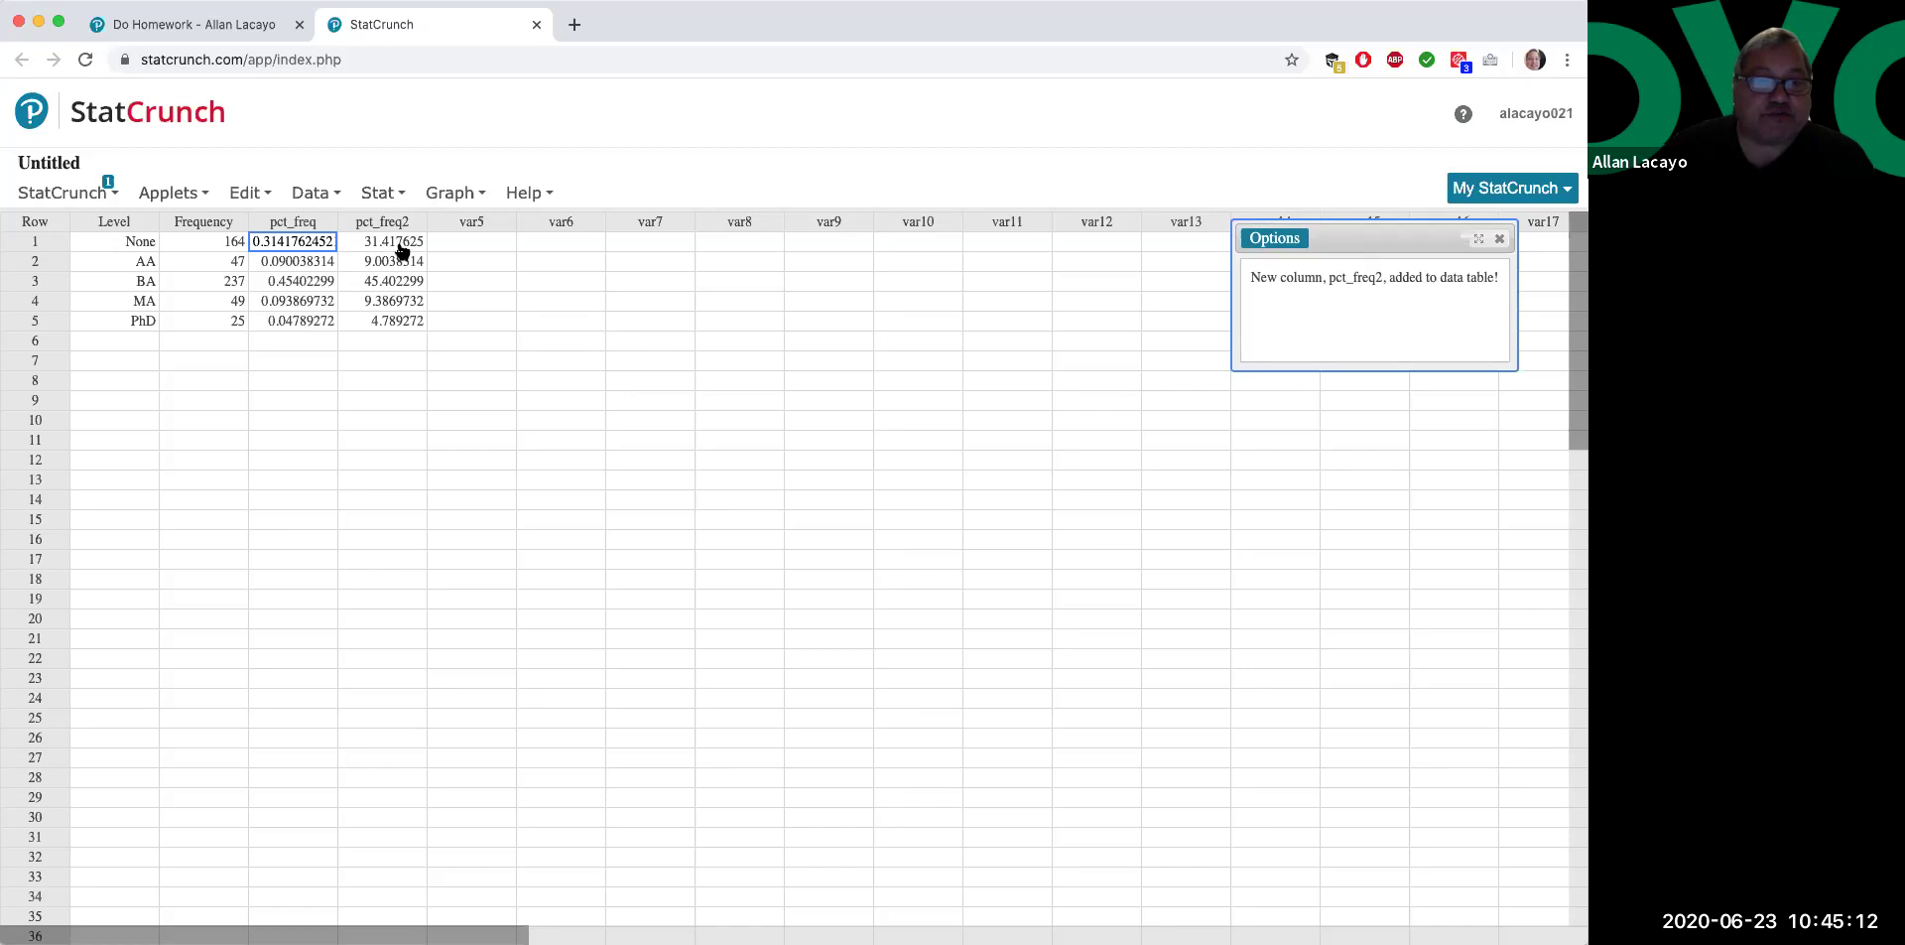
# - Wrap the expression as roundto(100*Frequency/sum(Frequency),2), relabel it pct_freq3, and compute it
pyautogui.click(1279, 242)
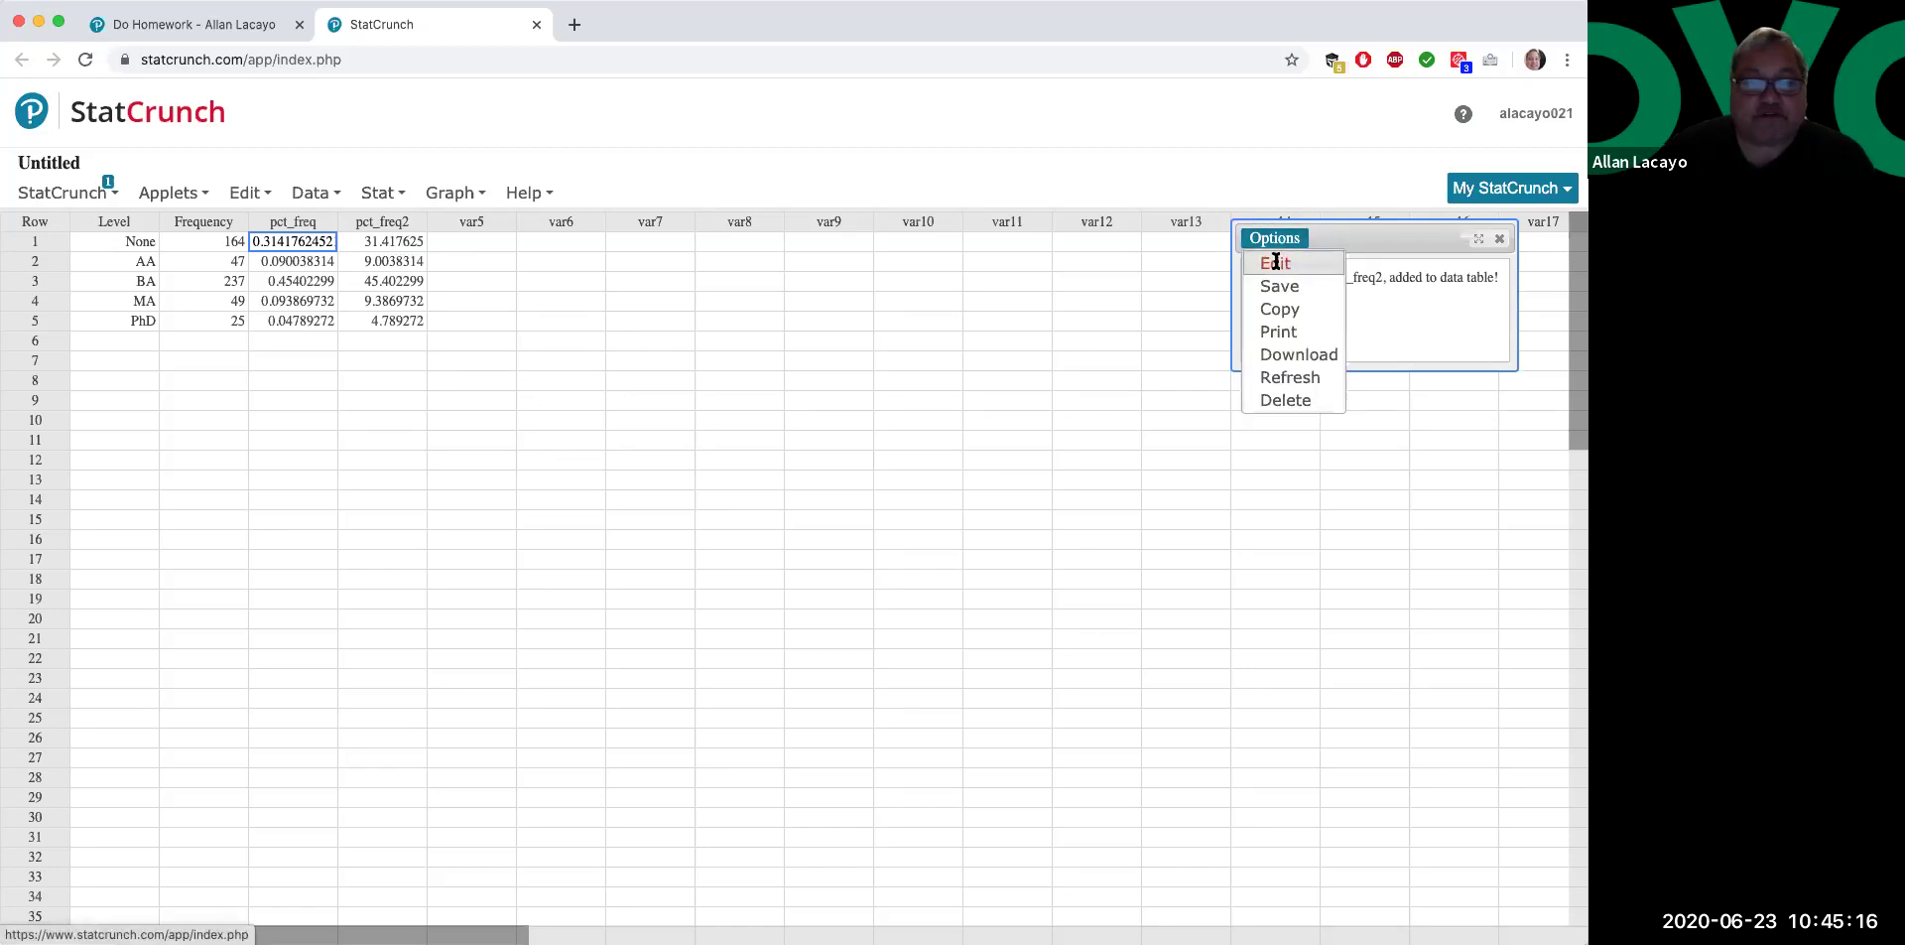
pyautogui.click(1277, 264)
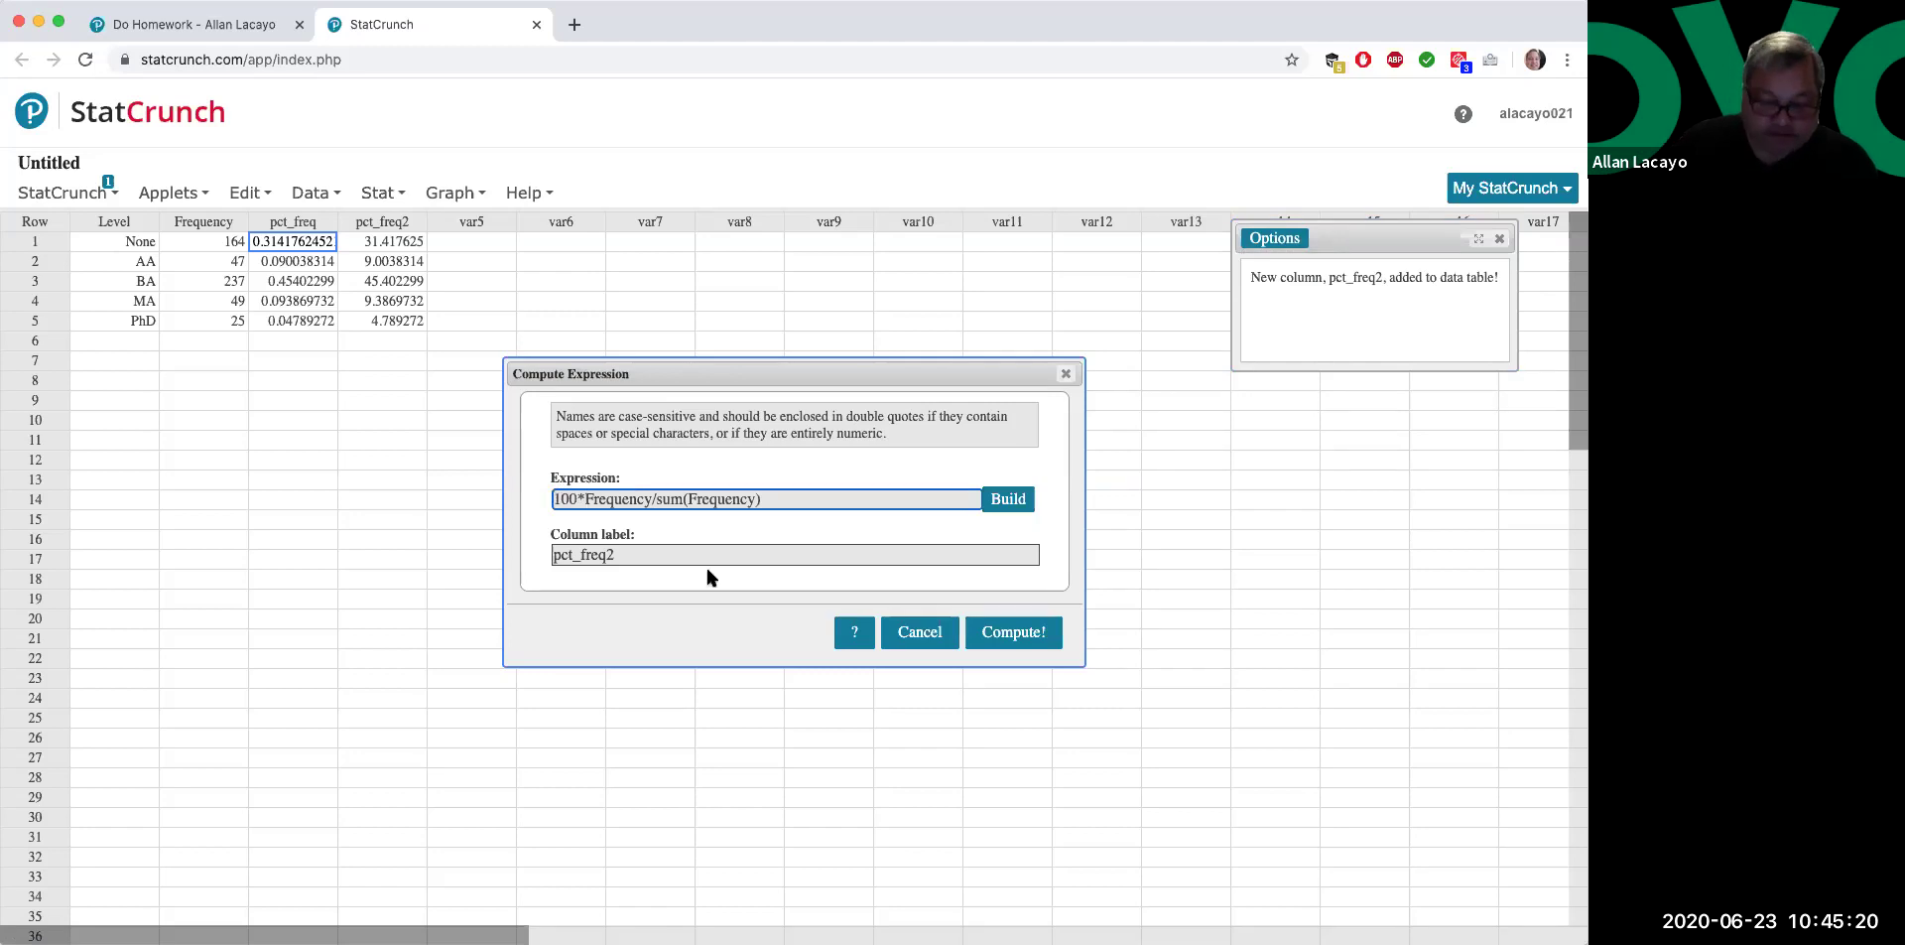
pyautogui.write('(')
pyautogui.click(780, 498)
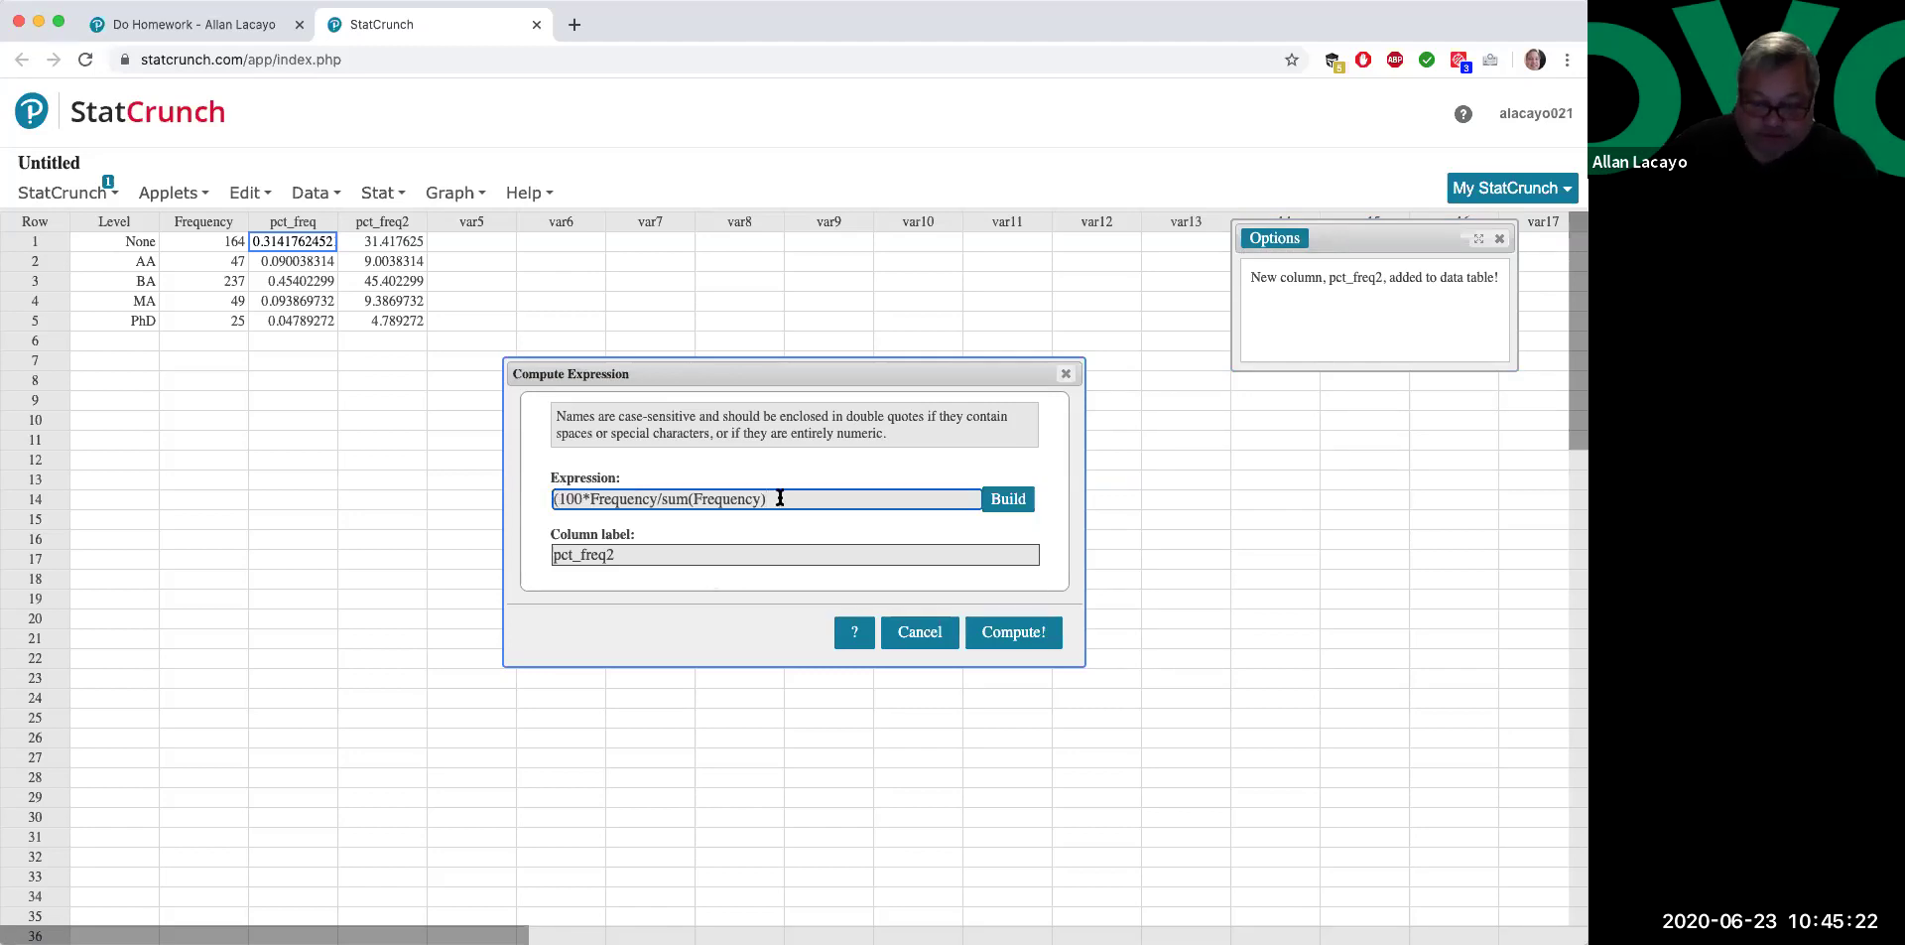
pyautogui.write(',2)')
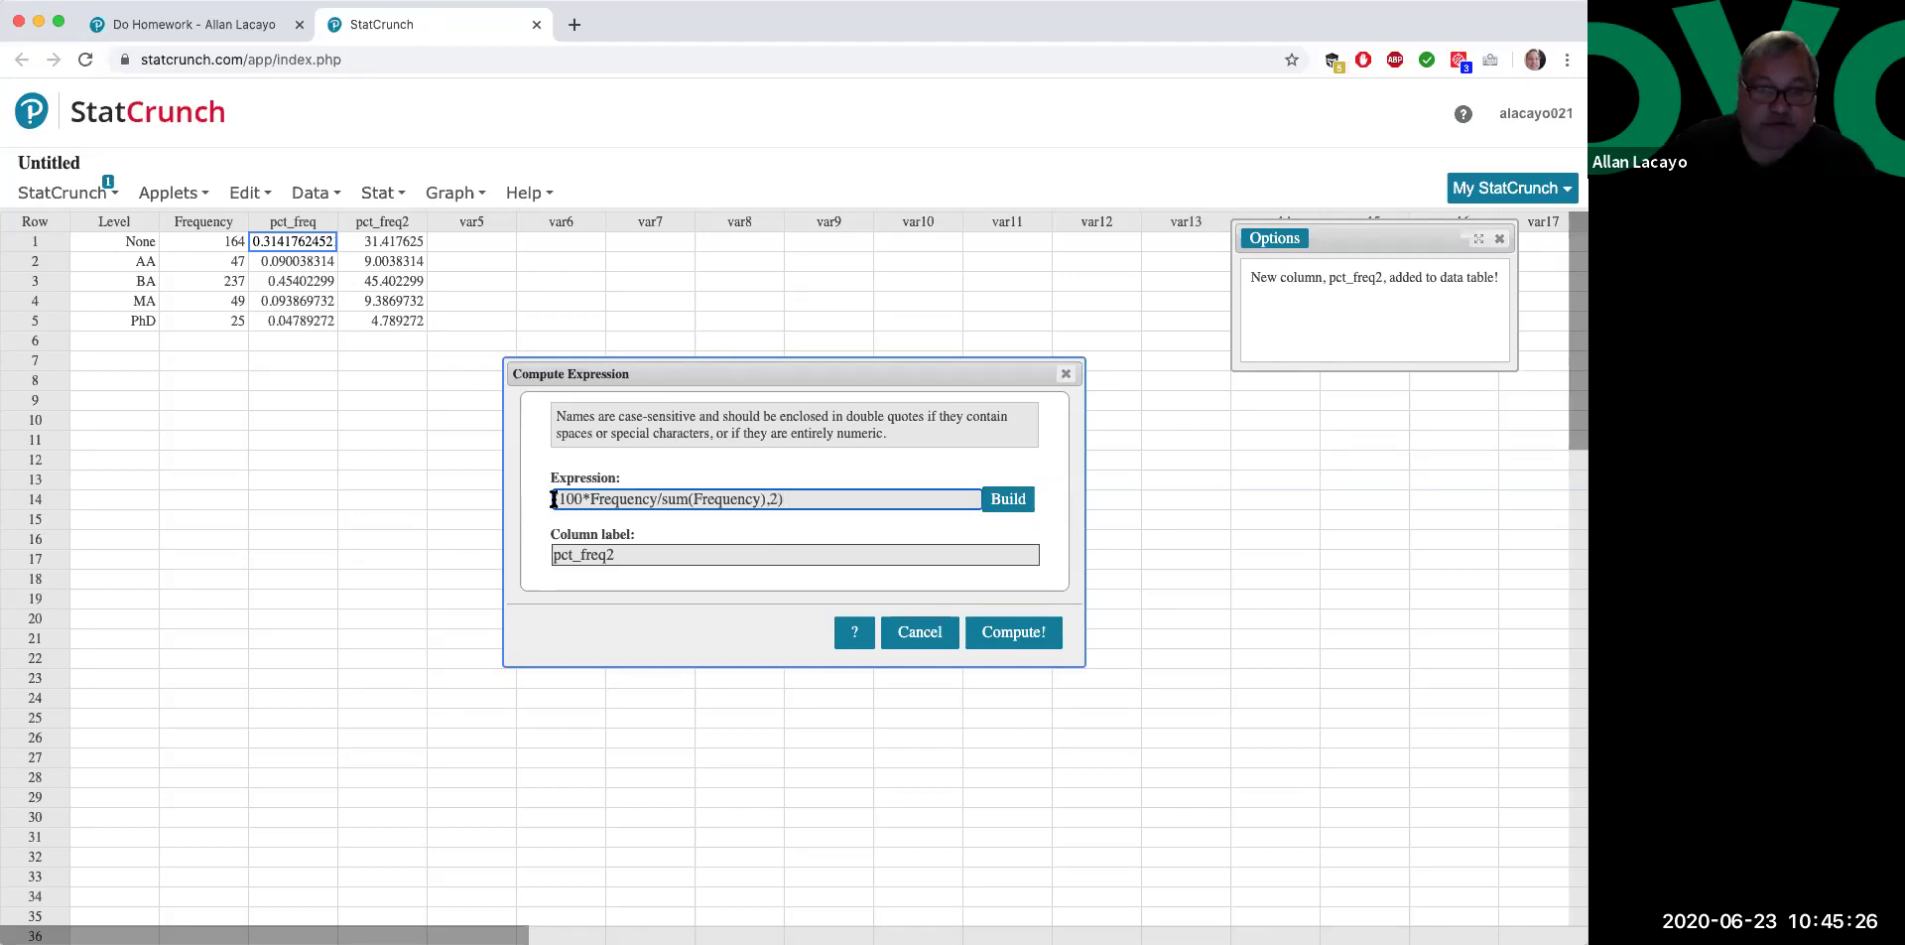
pyautogui.write('roundto')
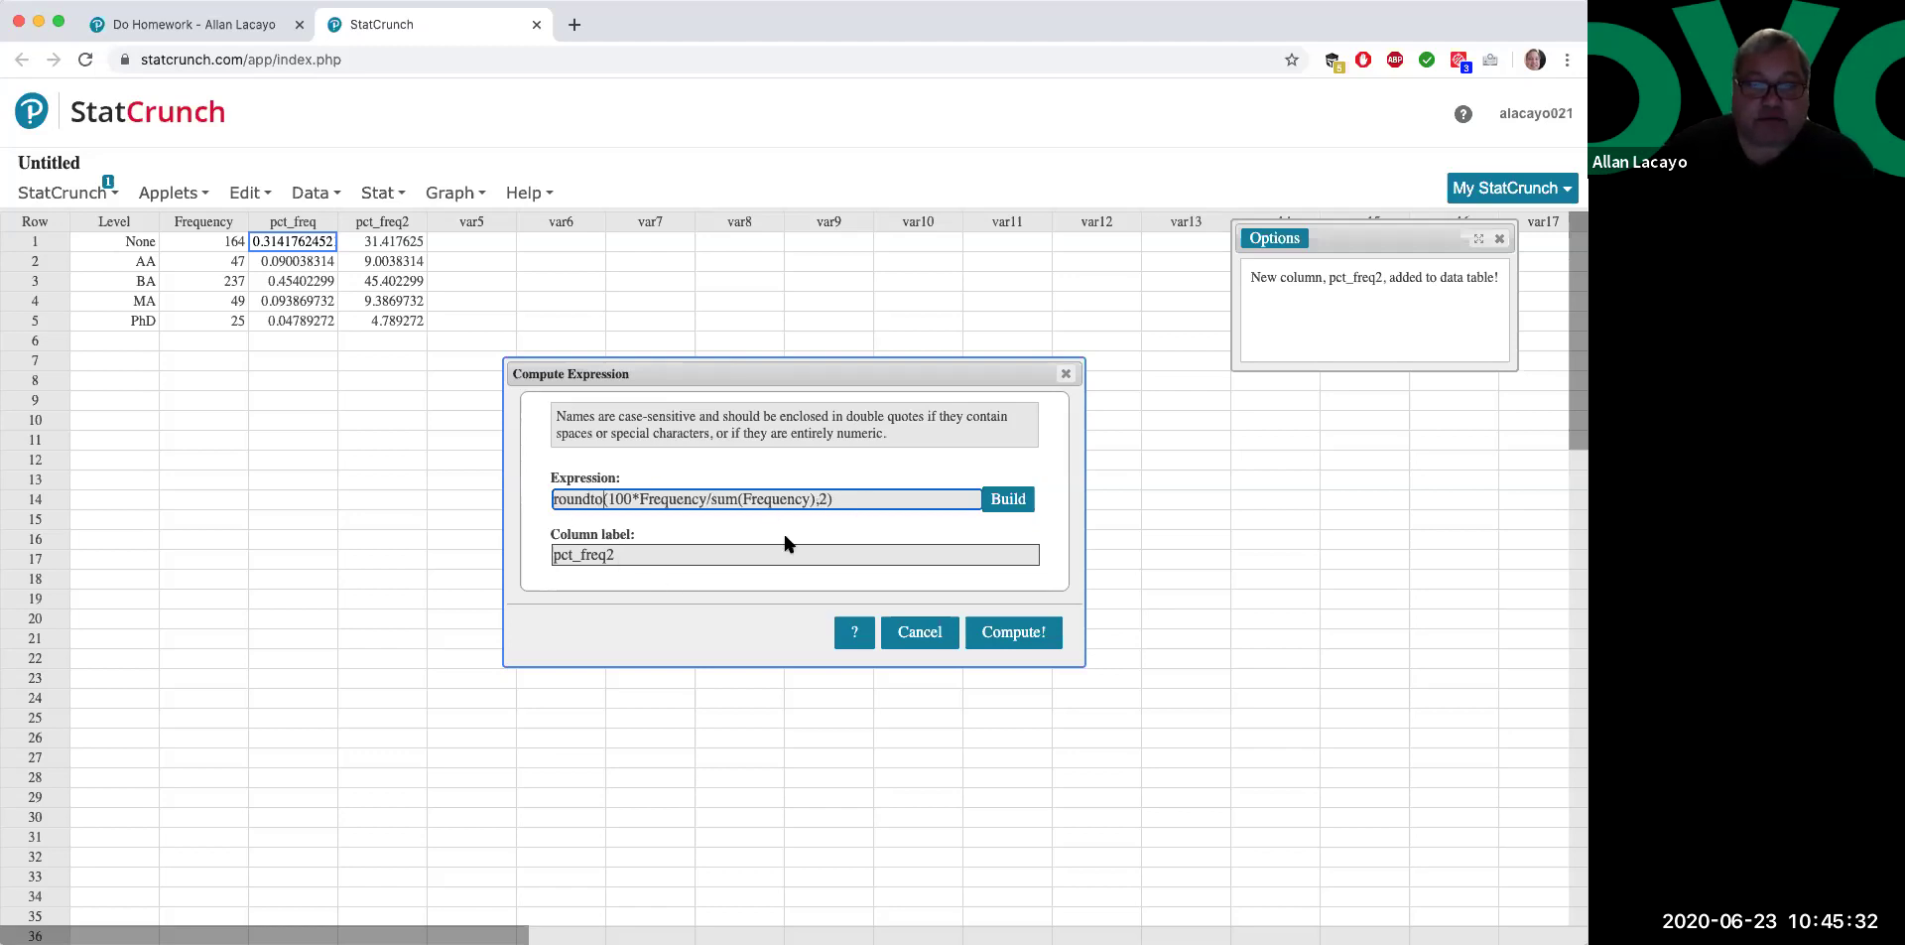
pyautogui.click(625, 553)
pyautogui.press('BackSpace')
pyautogui.write('3')
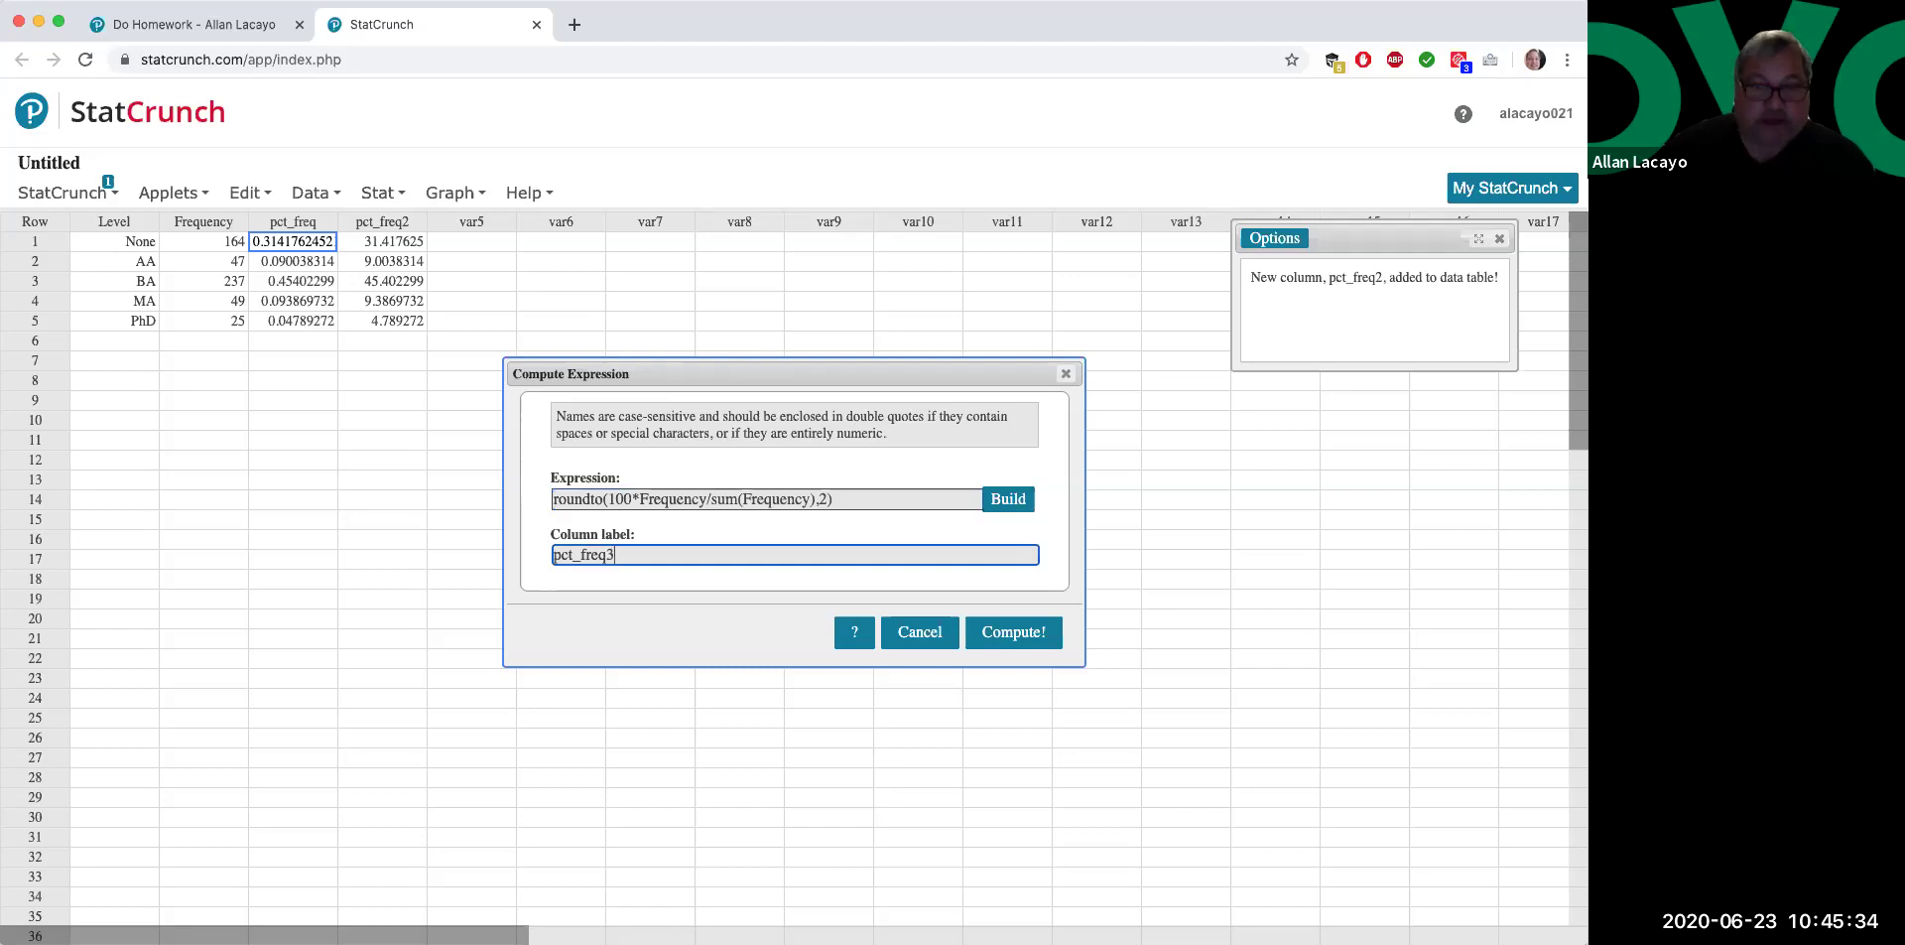
pyautogui.click(1042, 631)
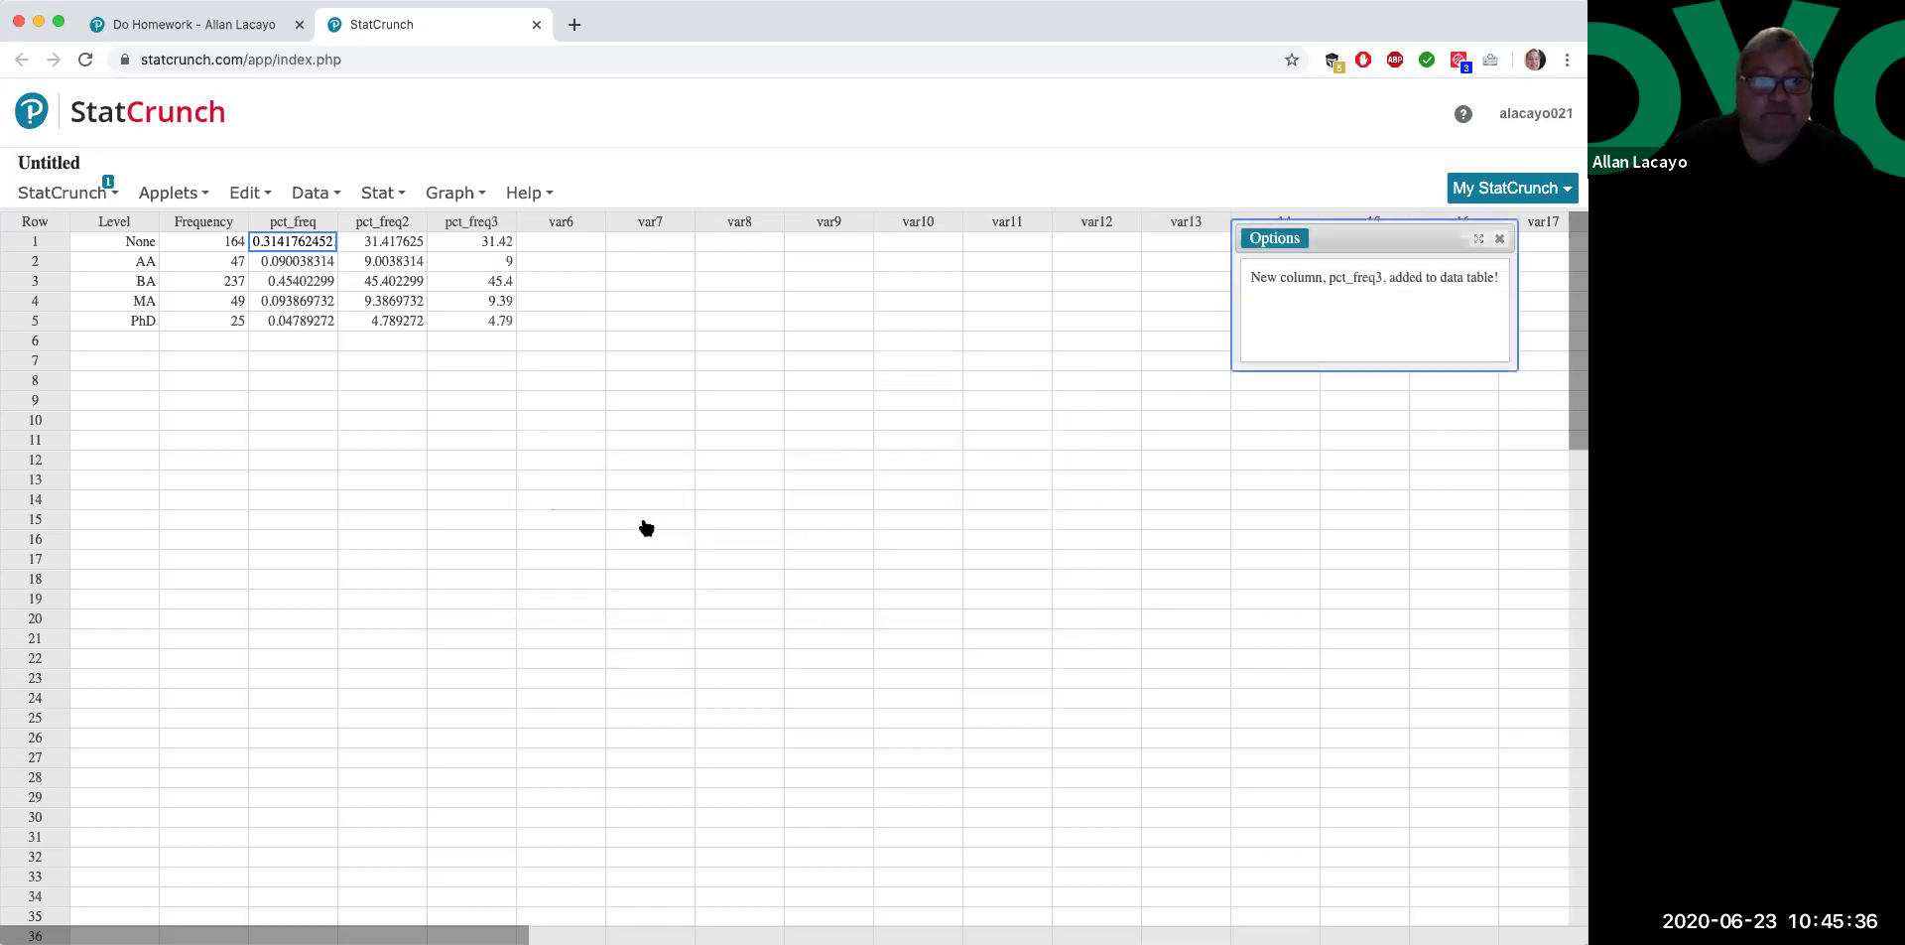
# - Reopen the roundto(100*Frequency/sum(Frequency),2) expression and select it
pyautogui.click(1272, 239)
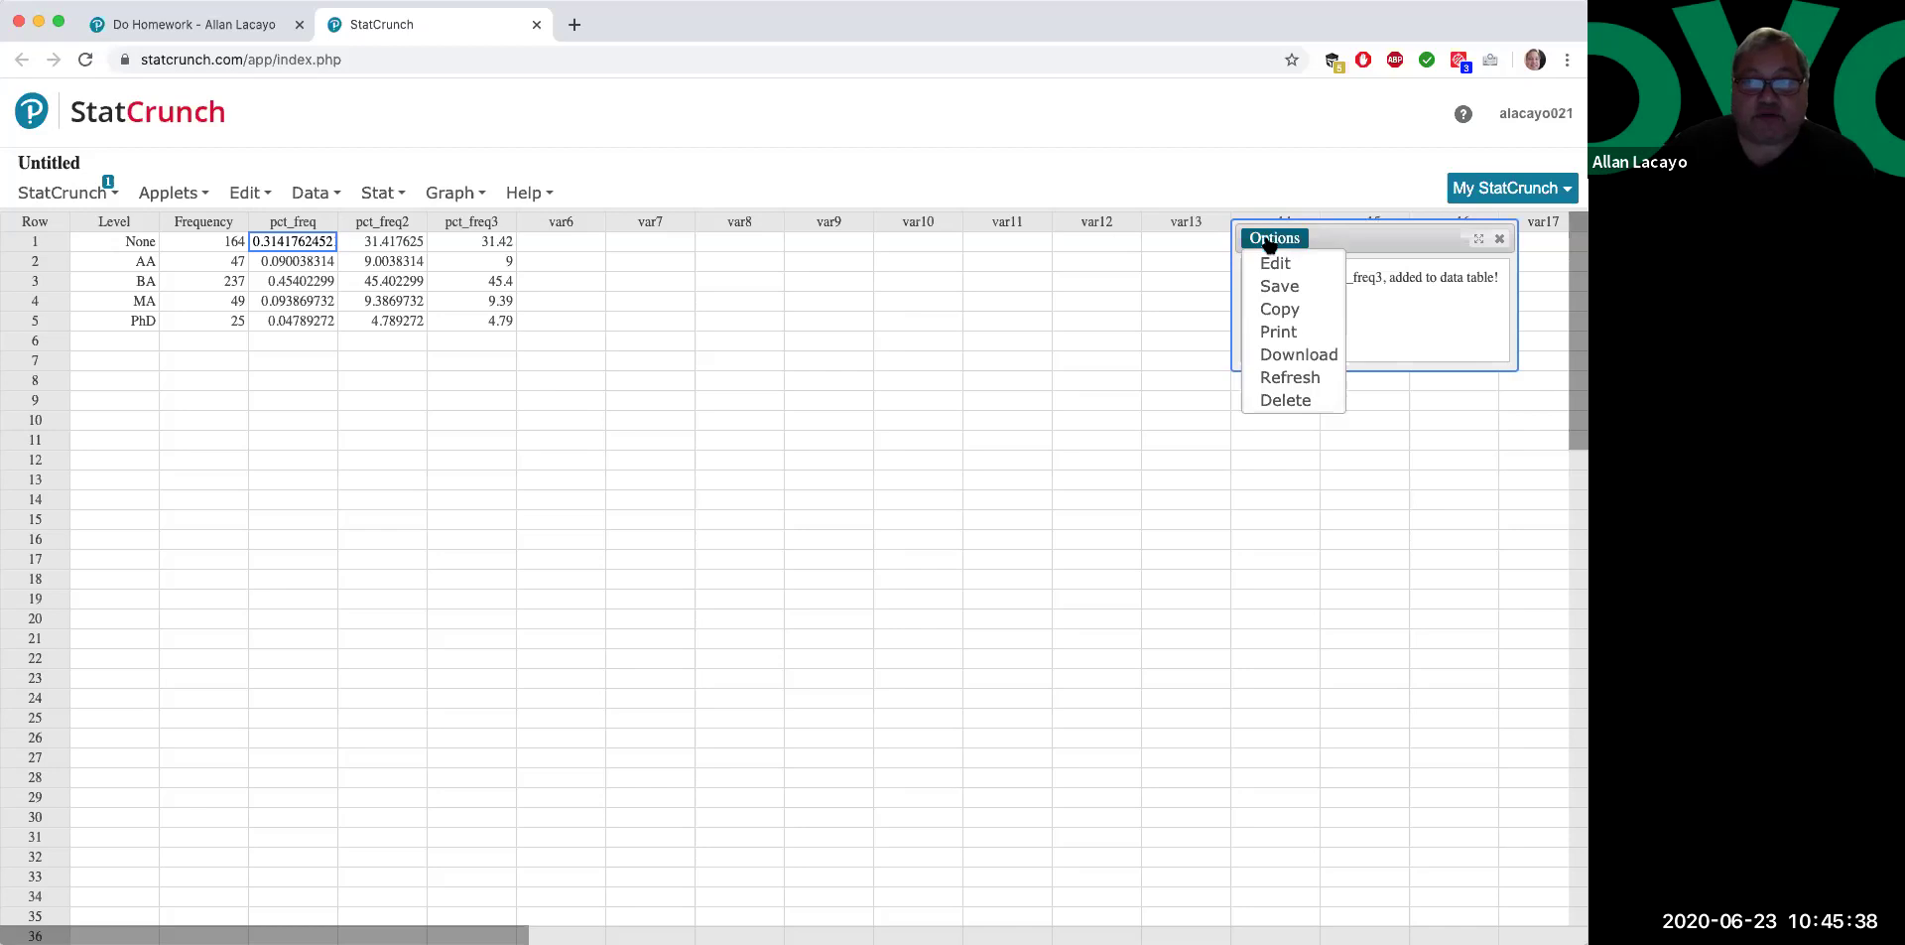
pyautogui.click(1271, 260)
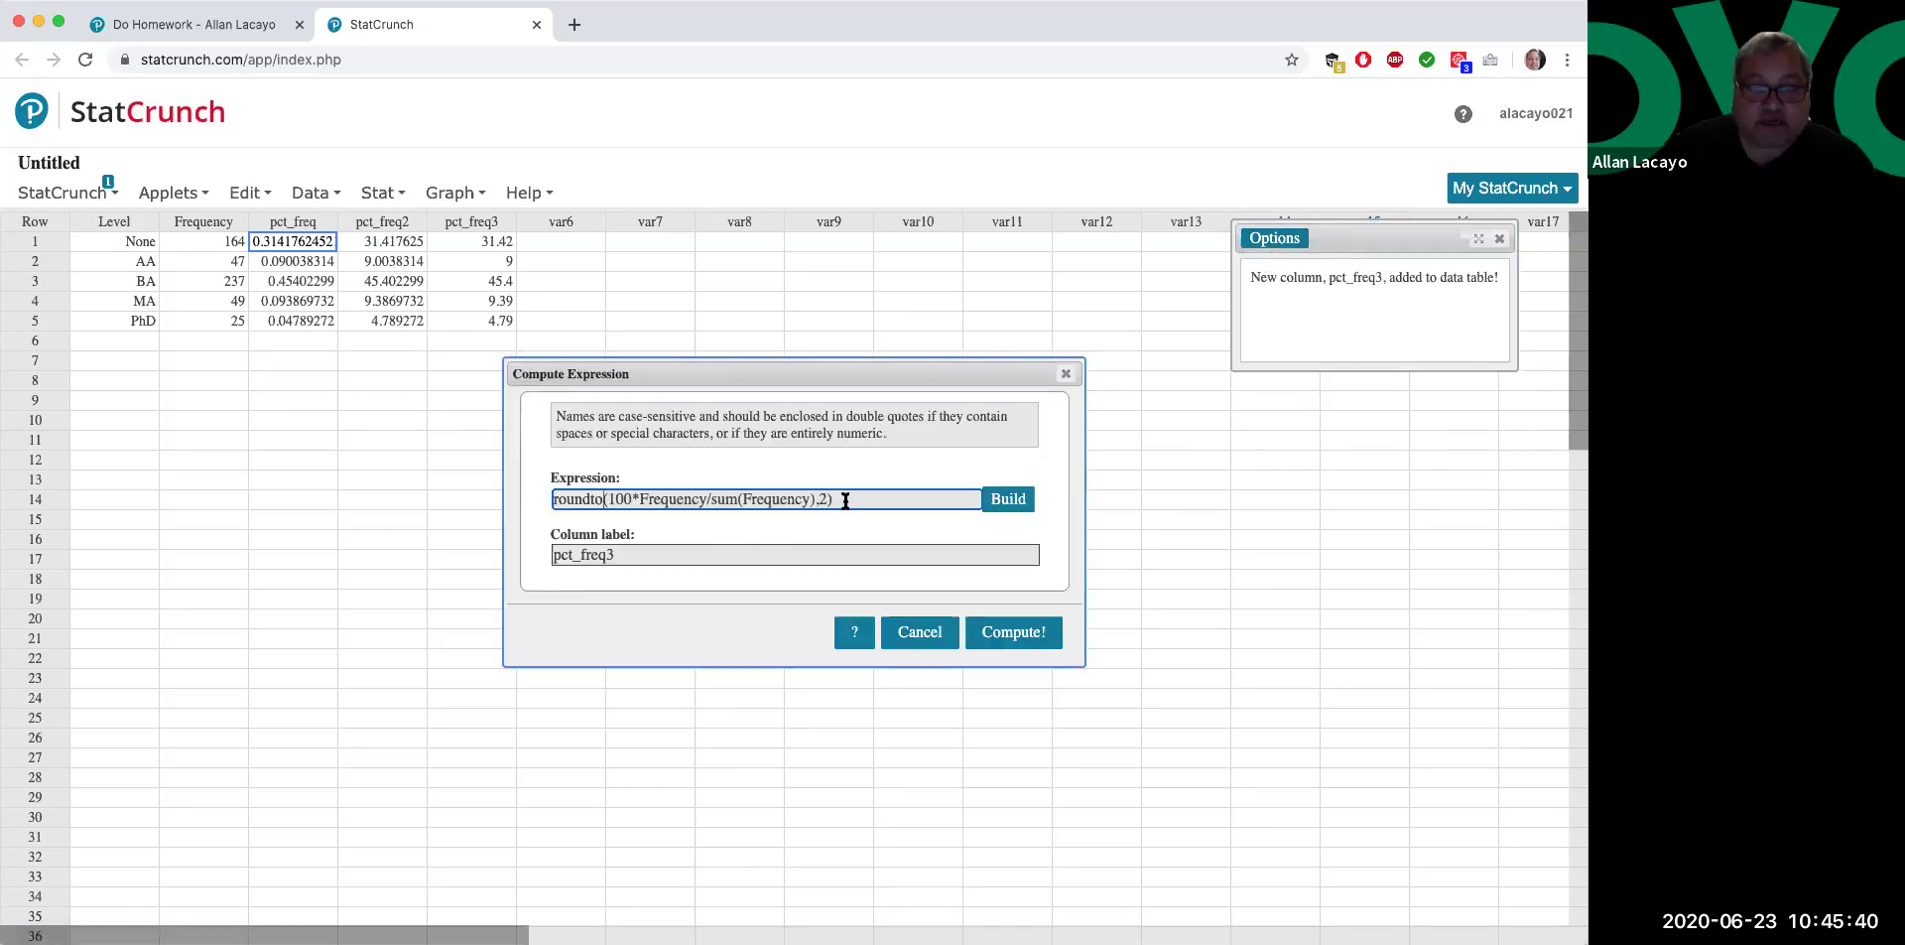
pyautogui.moveTo(843, 501); pyautogui.dragTo(546, 508)
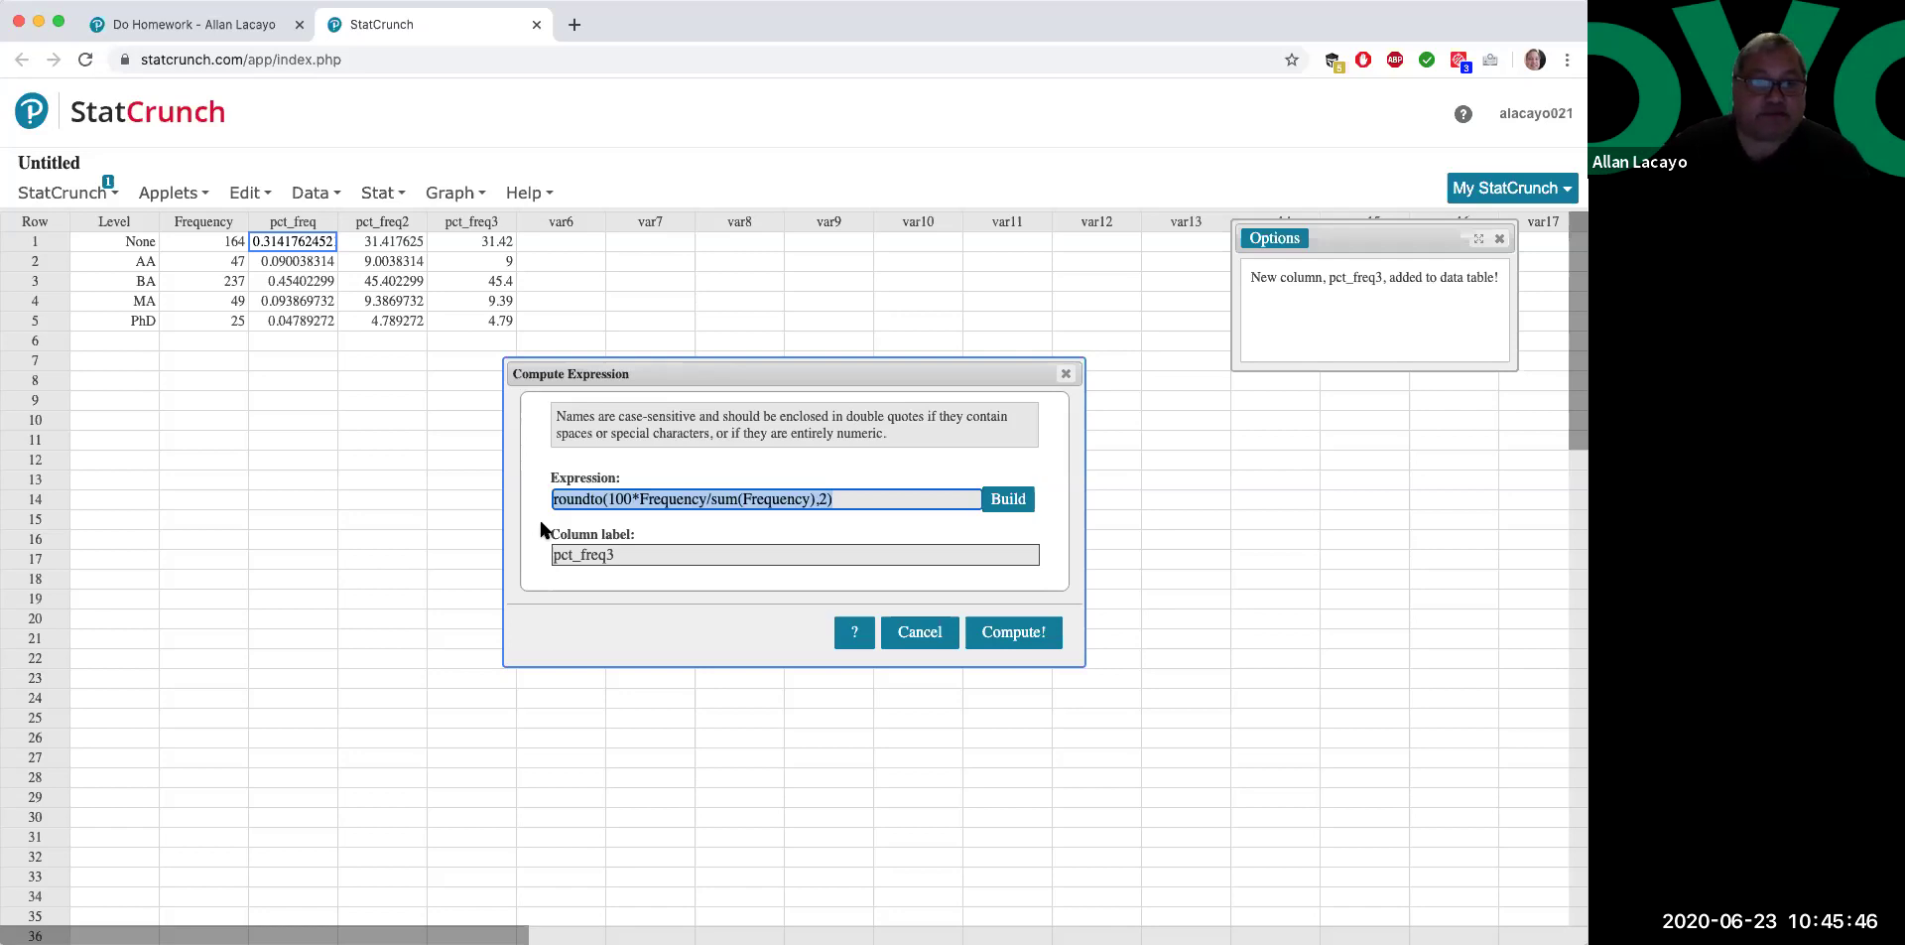
# - Check the rounded pct_freq3 values in rows 1–5 (31.42, 9, 45.4, 9.39, 4.79)
pyautogui.click(476, 245)
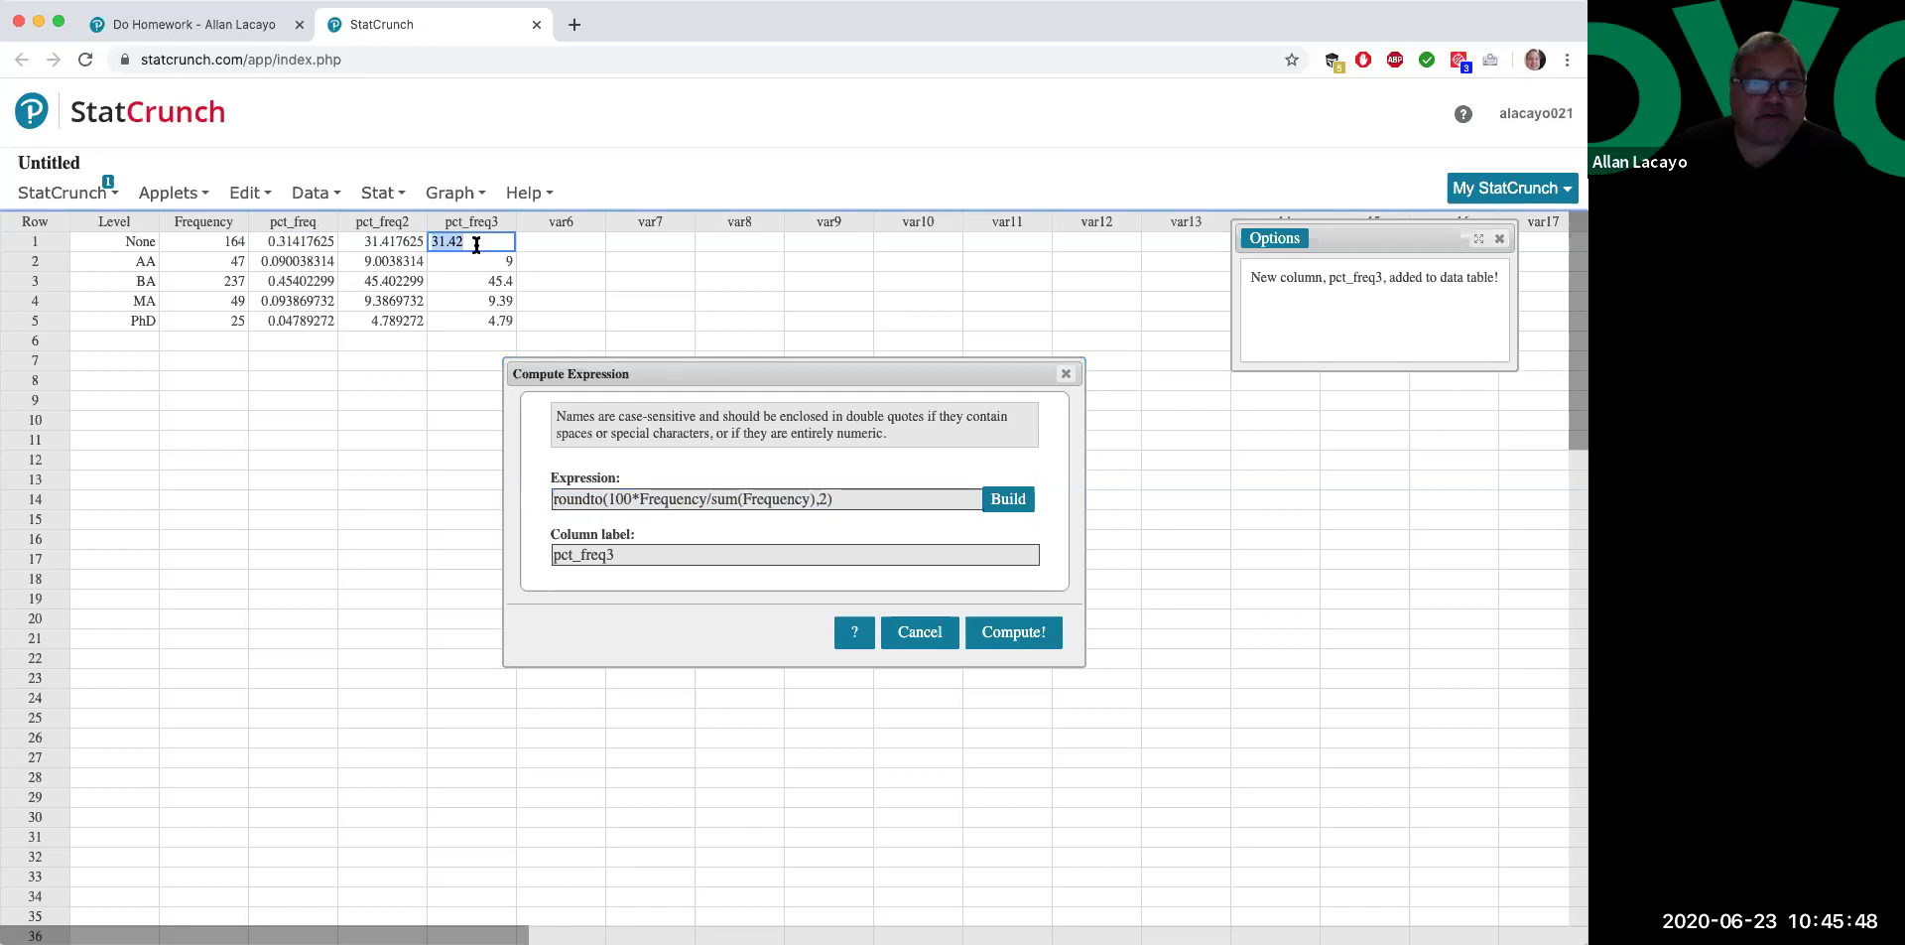
pyautogui.click(476, 262)
pyautogui.click(474, 285)
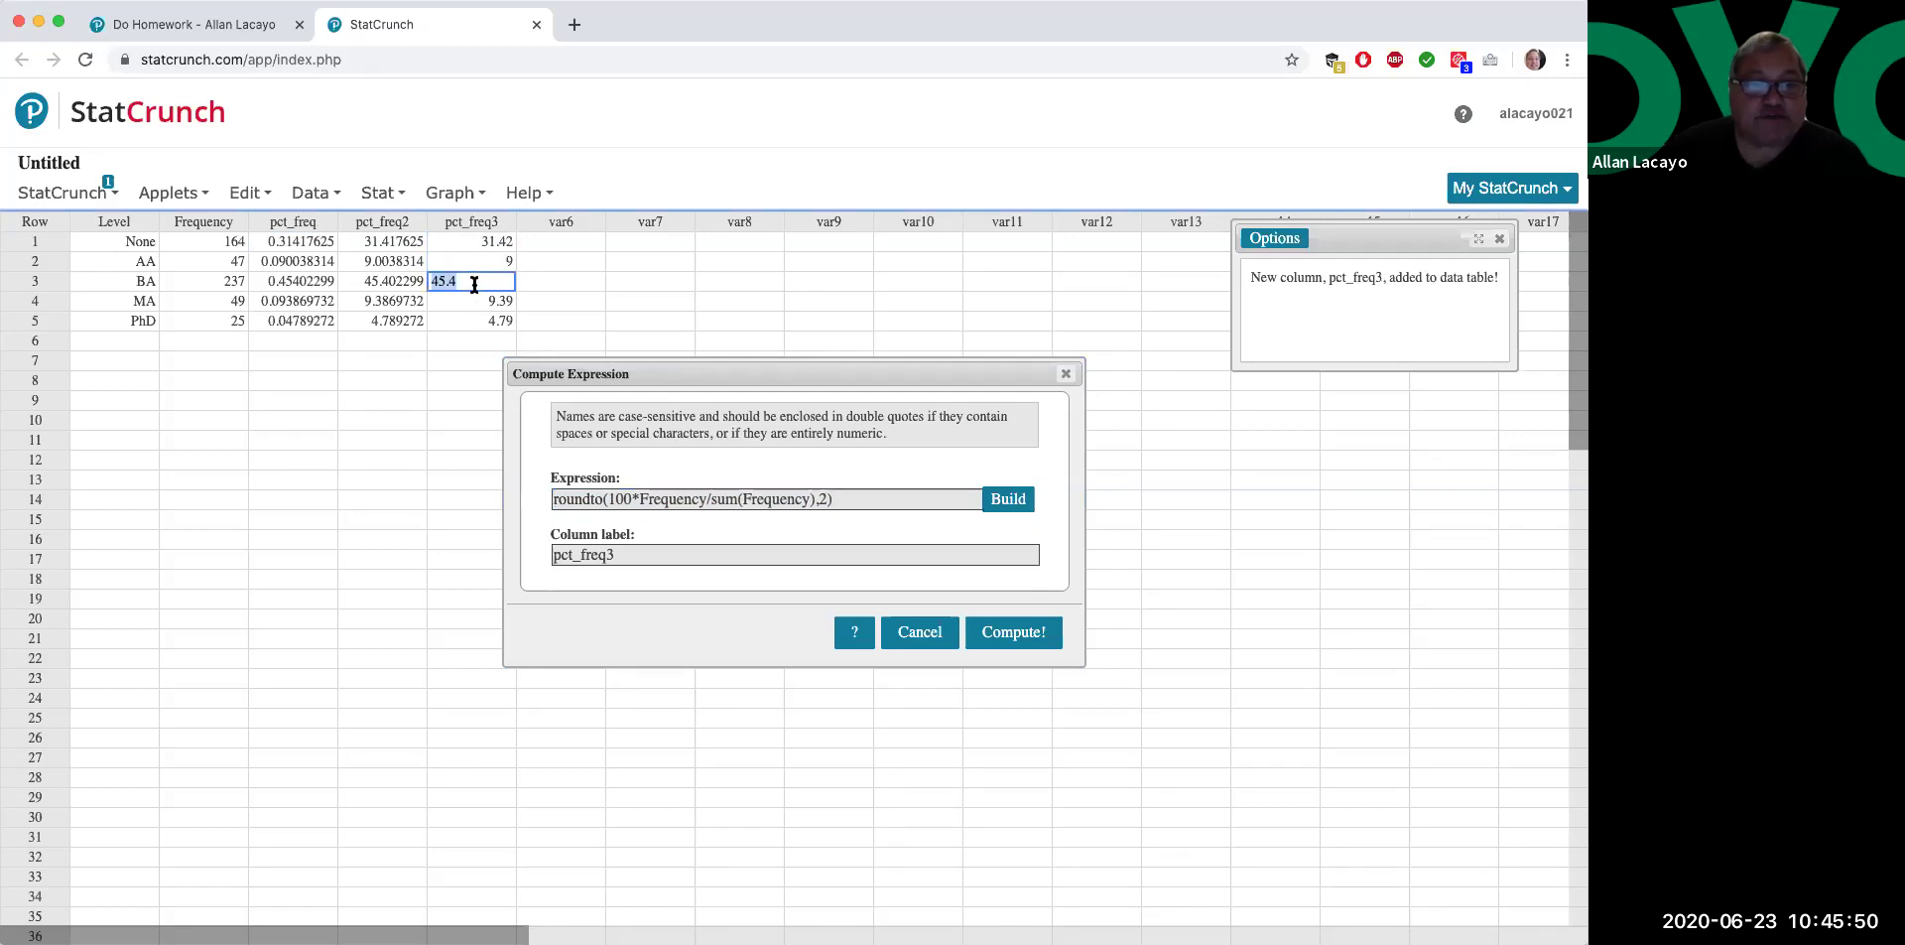
pyautogui.click(474, 303)
pyautogui.click(469, 320)
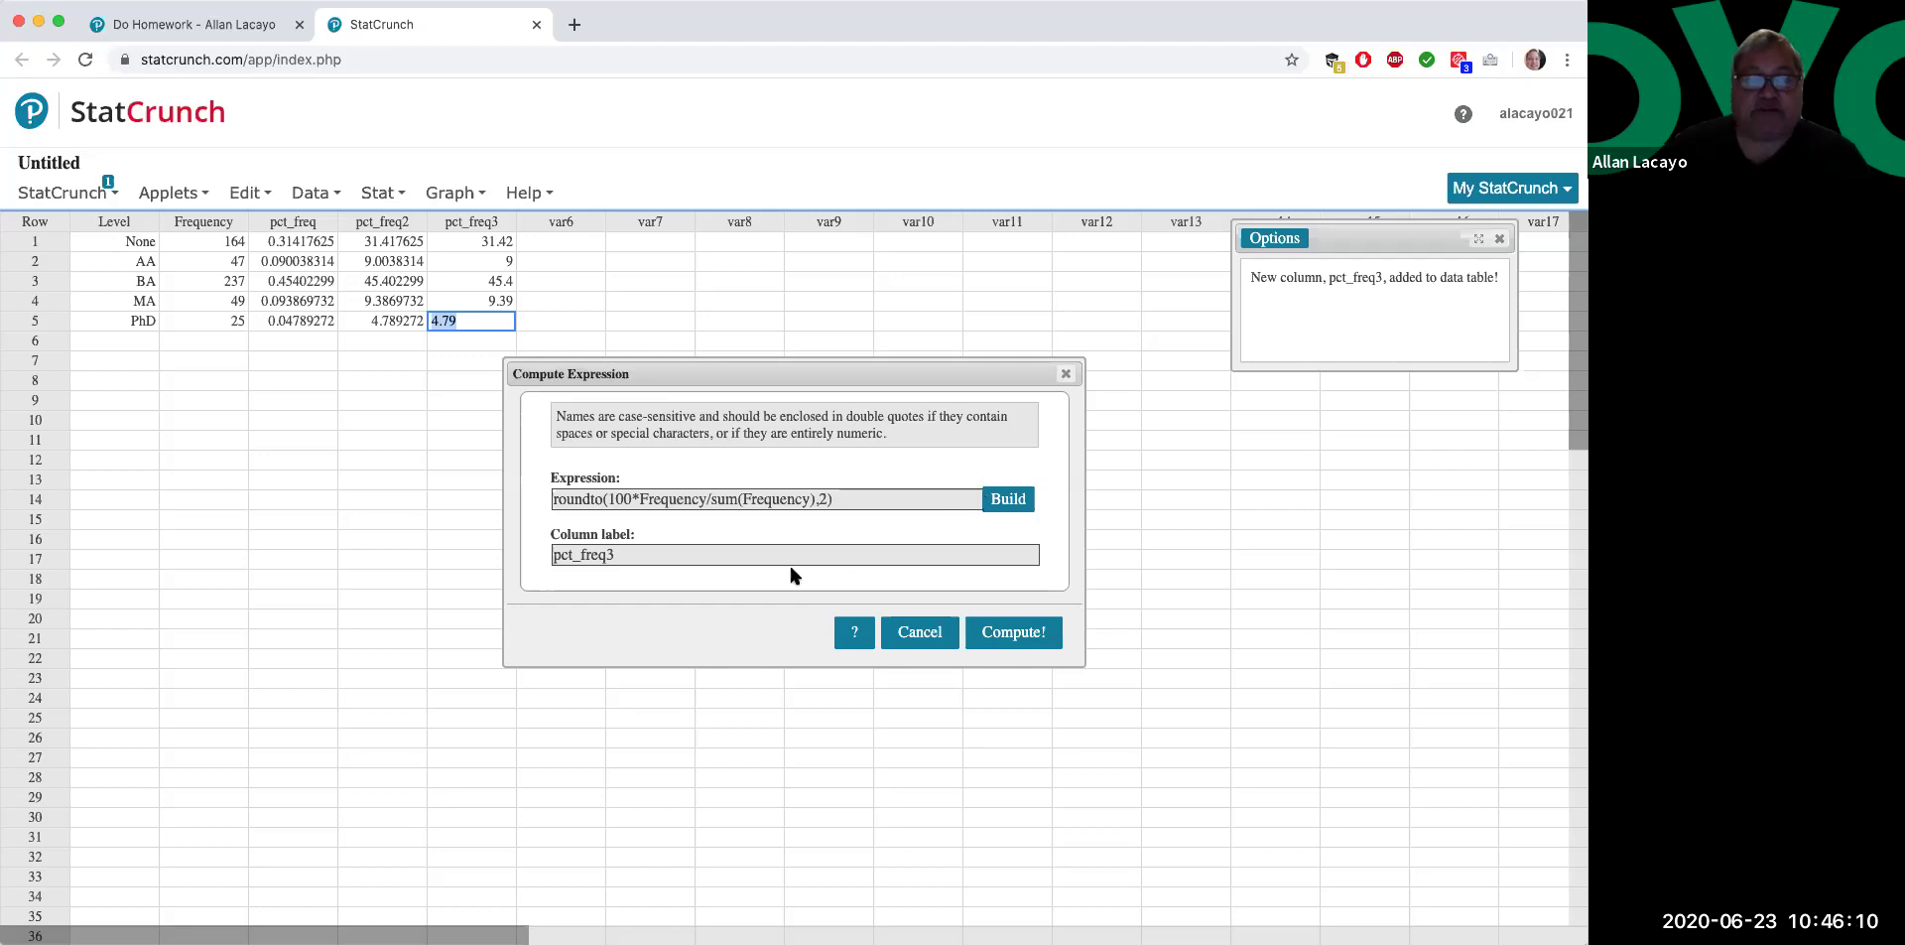
# - Close the old expression window and start a fresh Compute Expression from Data > Compute
pyautogui.click(1067, 373)
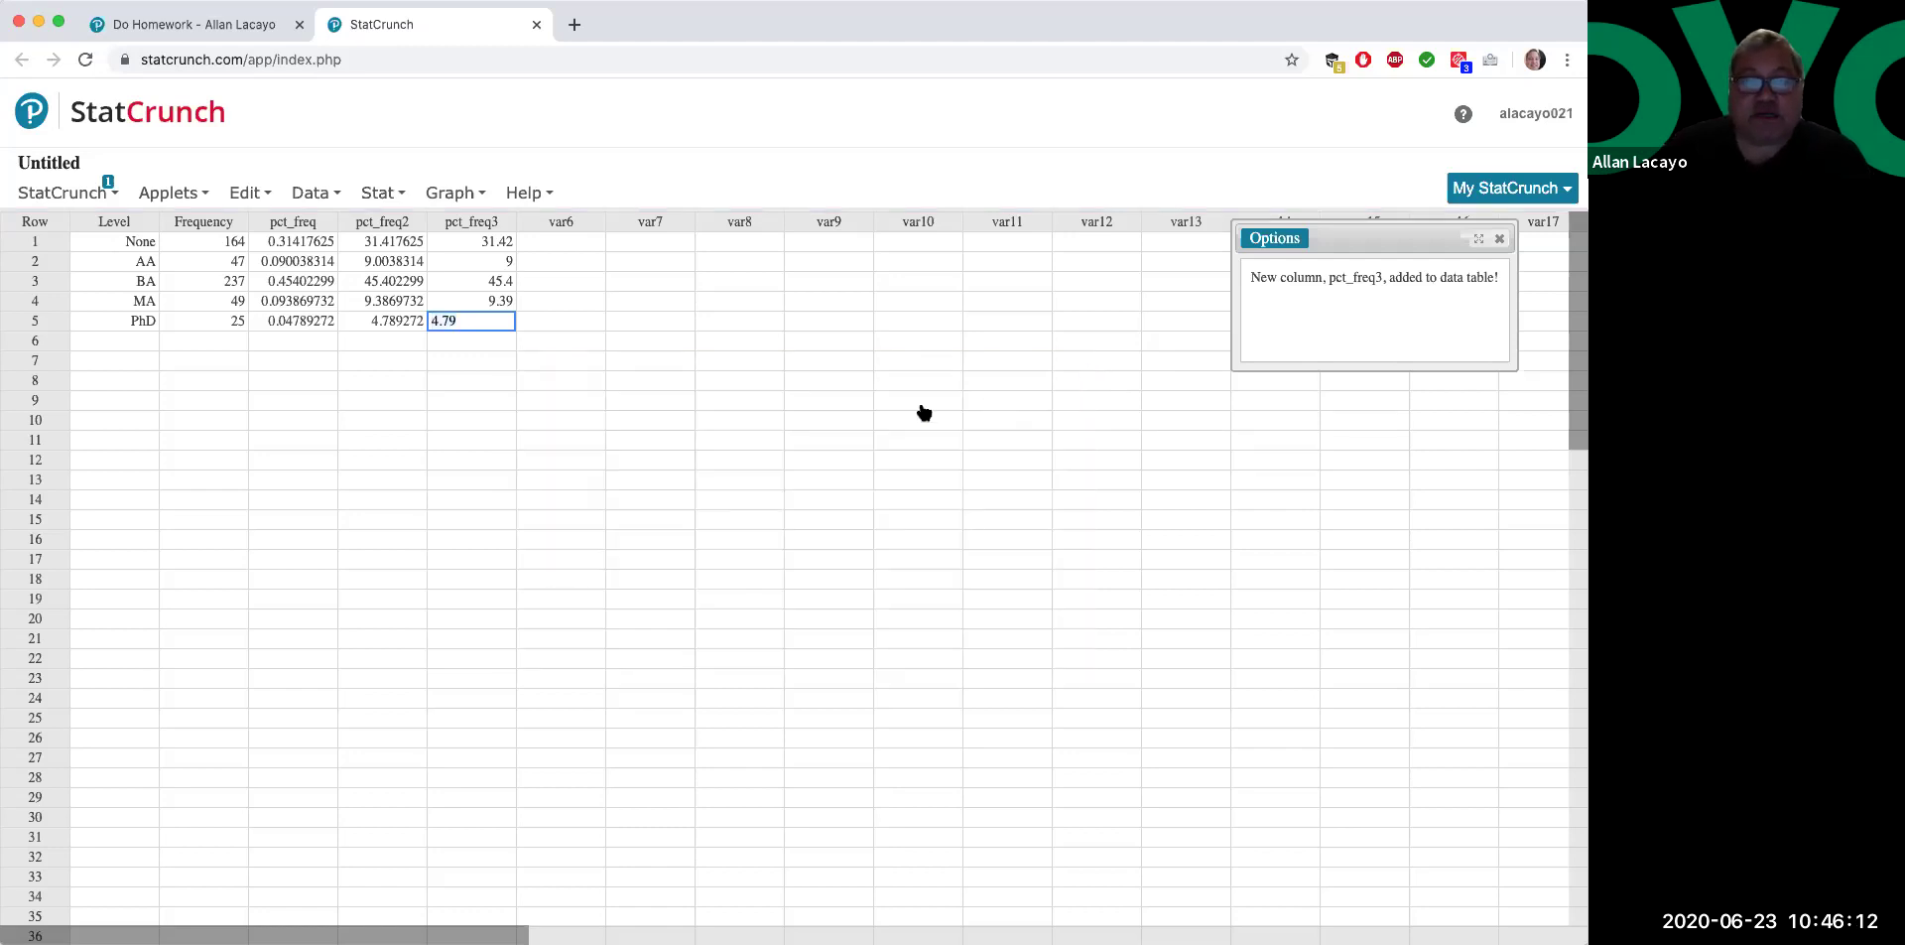
pyautogui.click(313, 194)
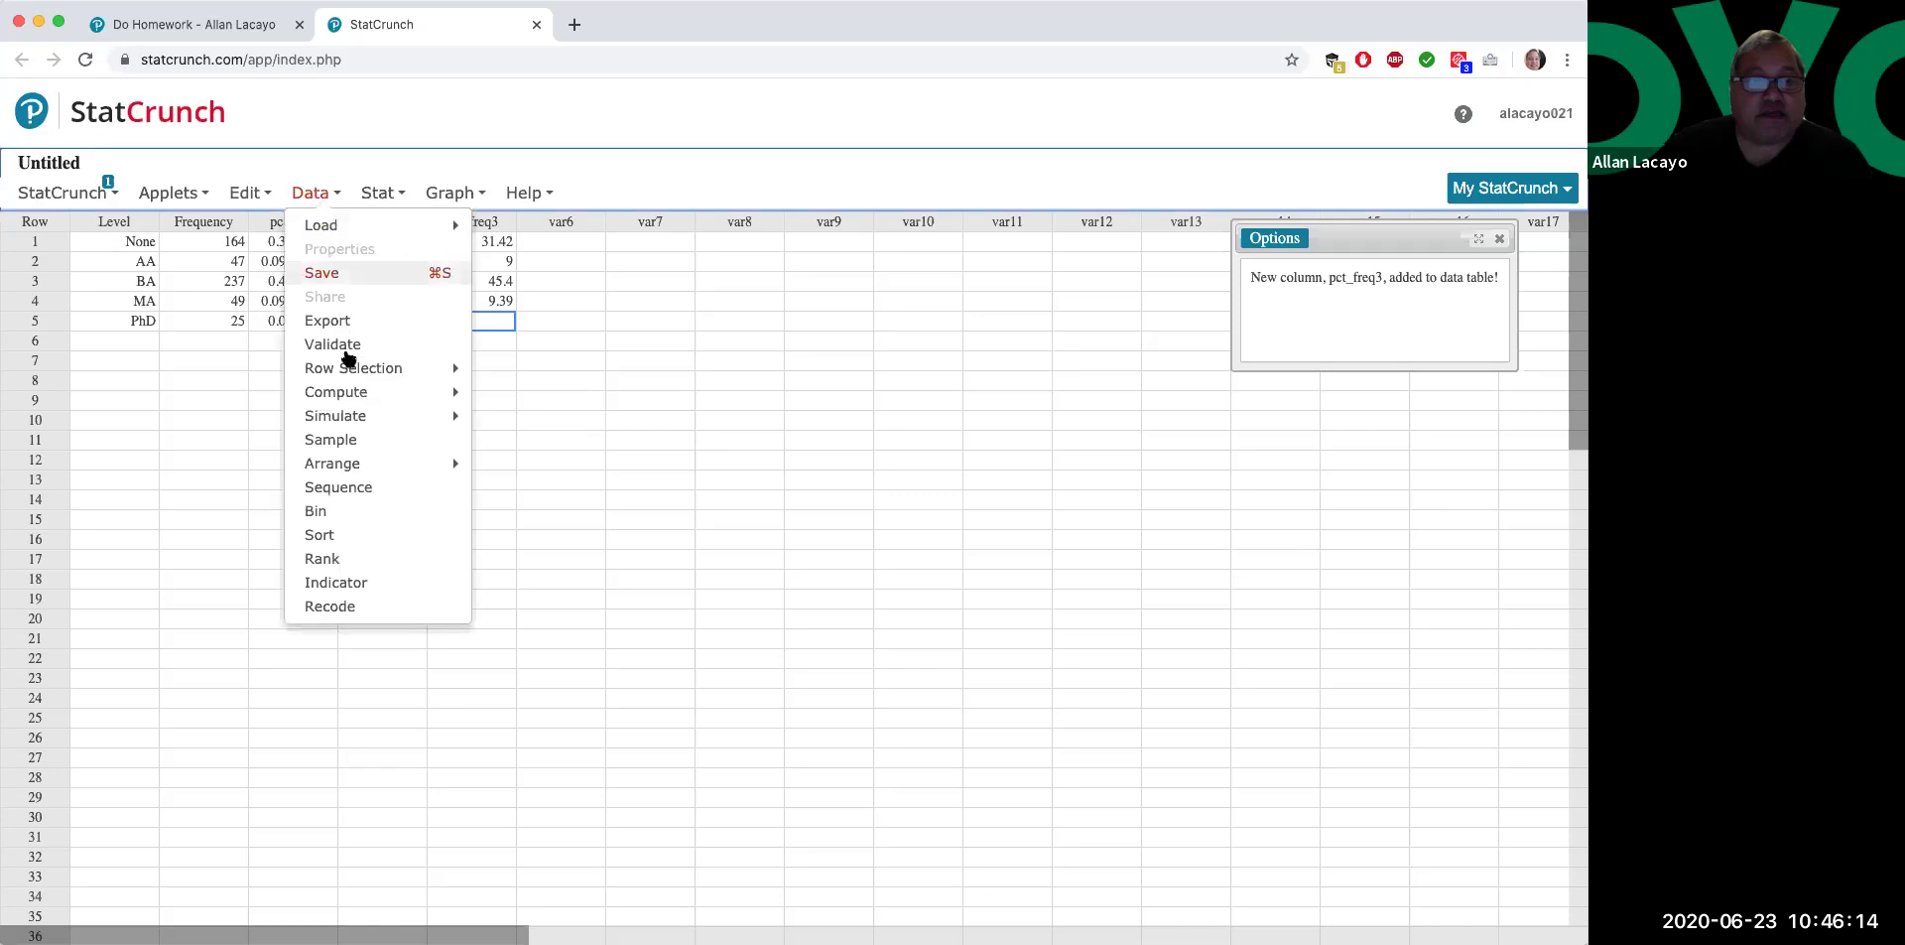
pyautogui.moveTo(357, 392)
pyautogui.click(525, 400)
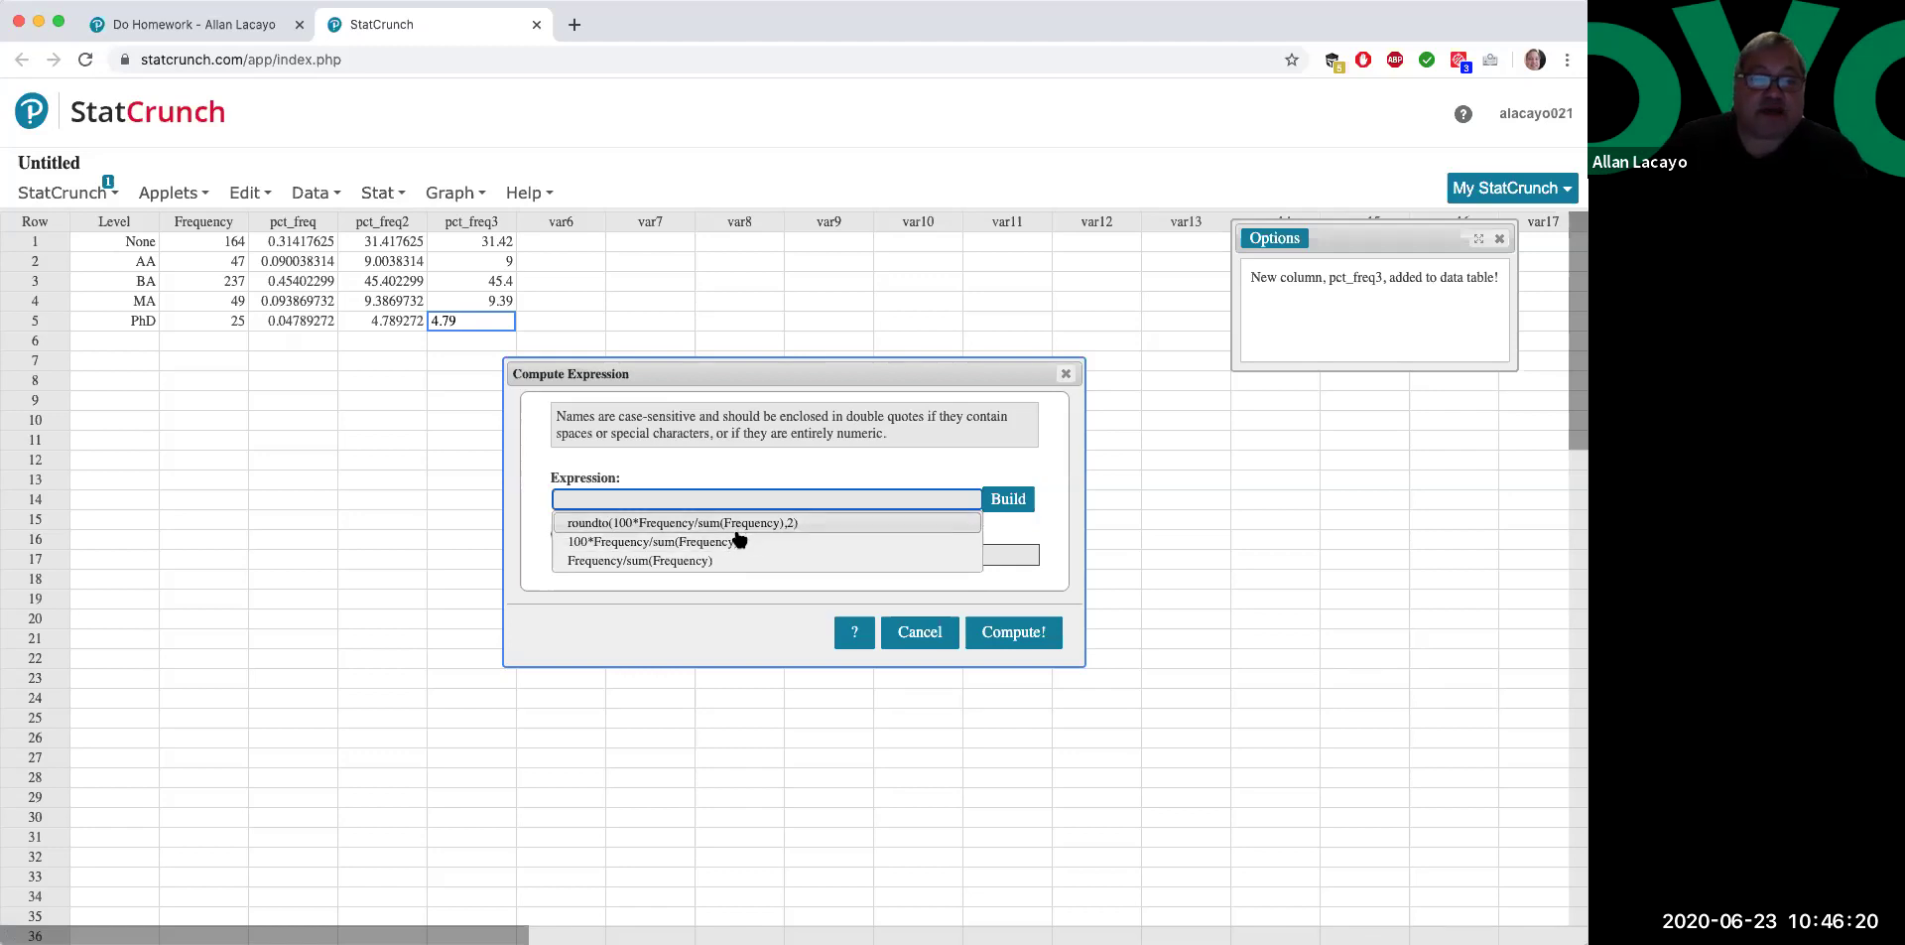
pyautogui.click(1008, 500)
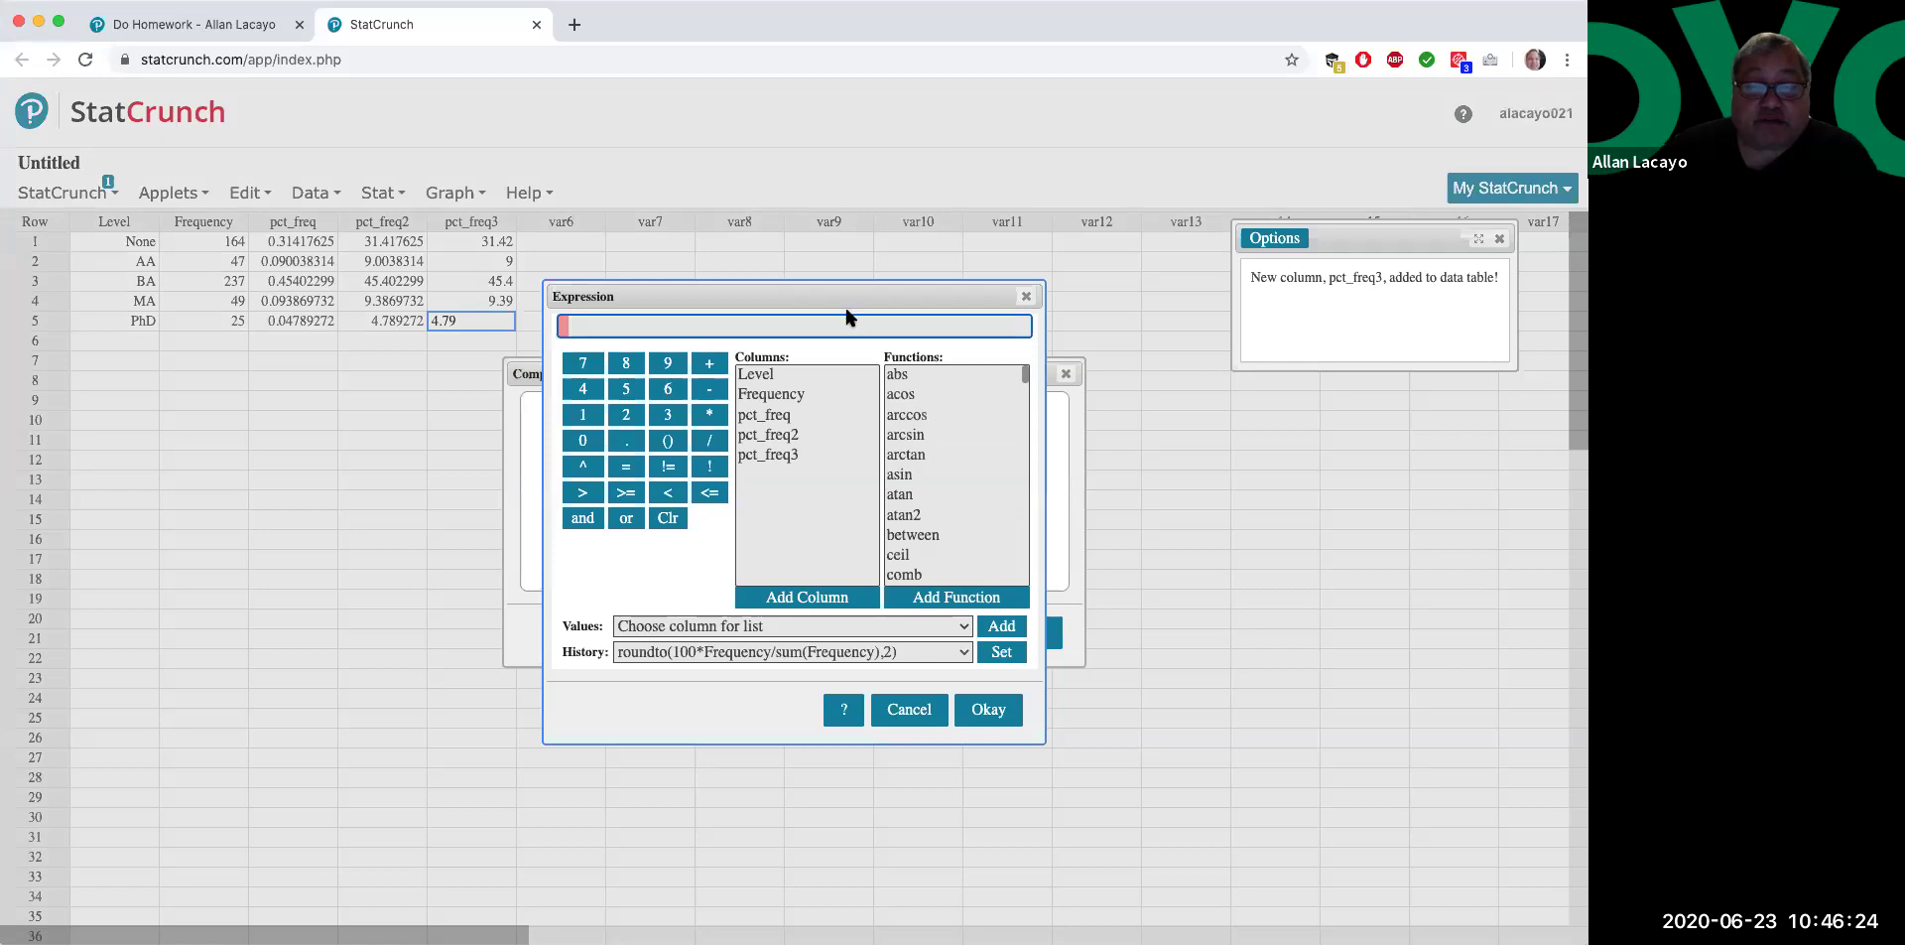
pyautogui.click(1026, 296)
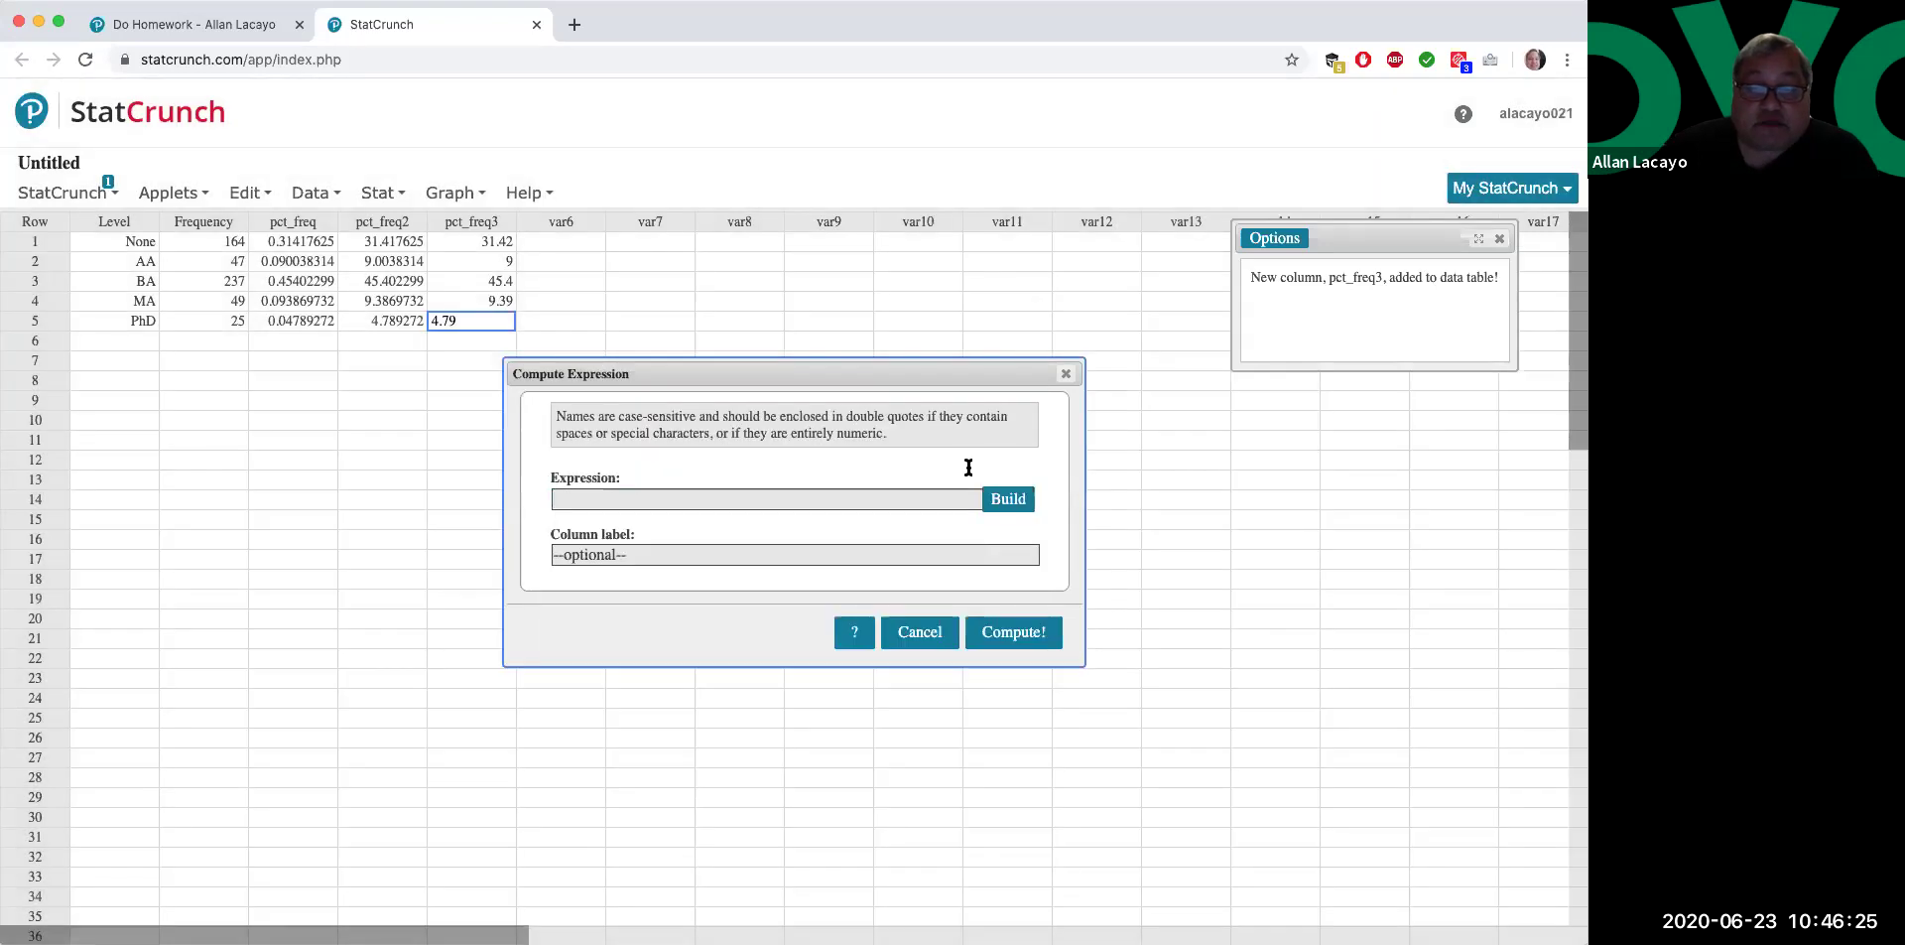
# - Reopen the Expression builder and scroll the Functions list down toward roundto
pyautogui.click(654, 496)
pyautogui.click(614, 482)
pyautogui.click(609, 496)
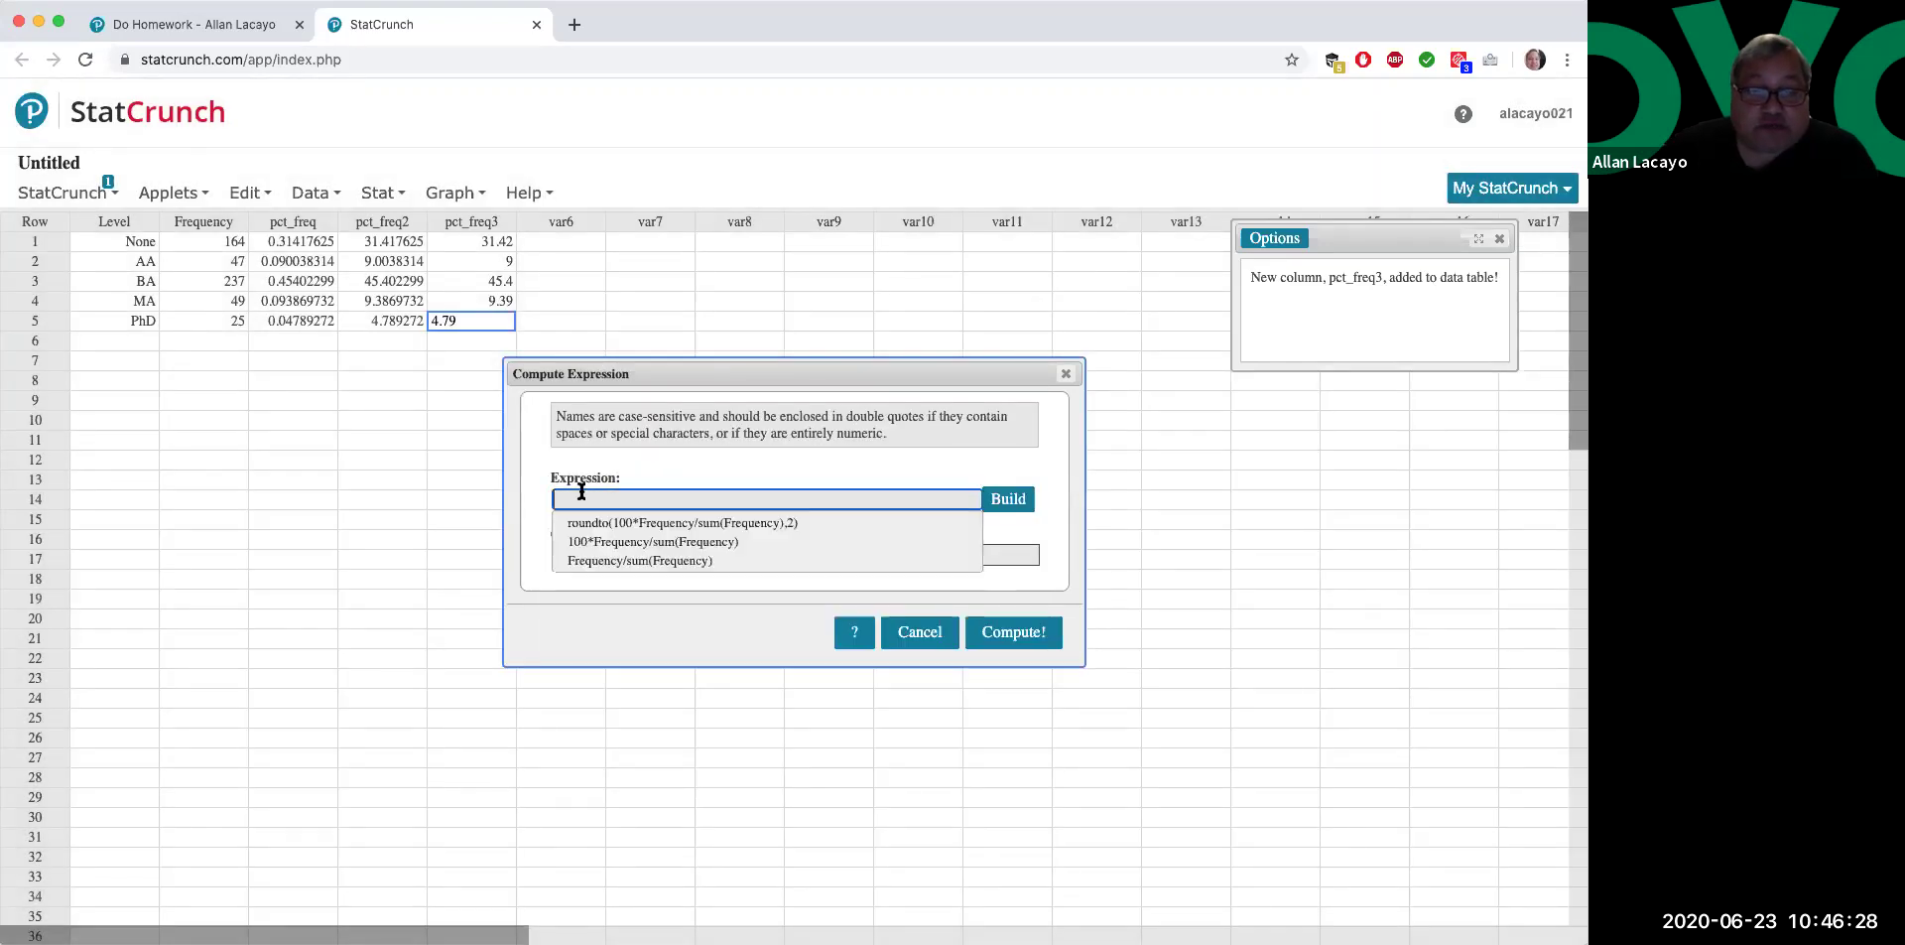
pyautogui.click(1008, 500)
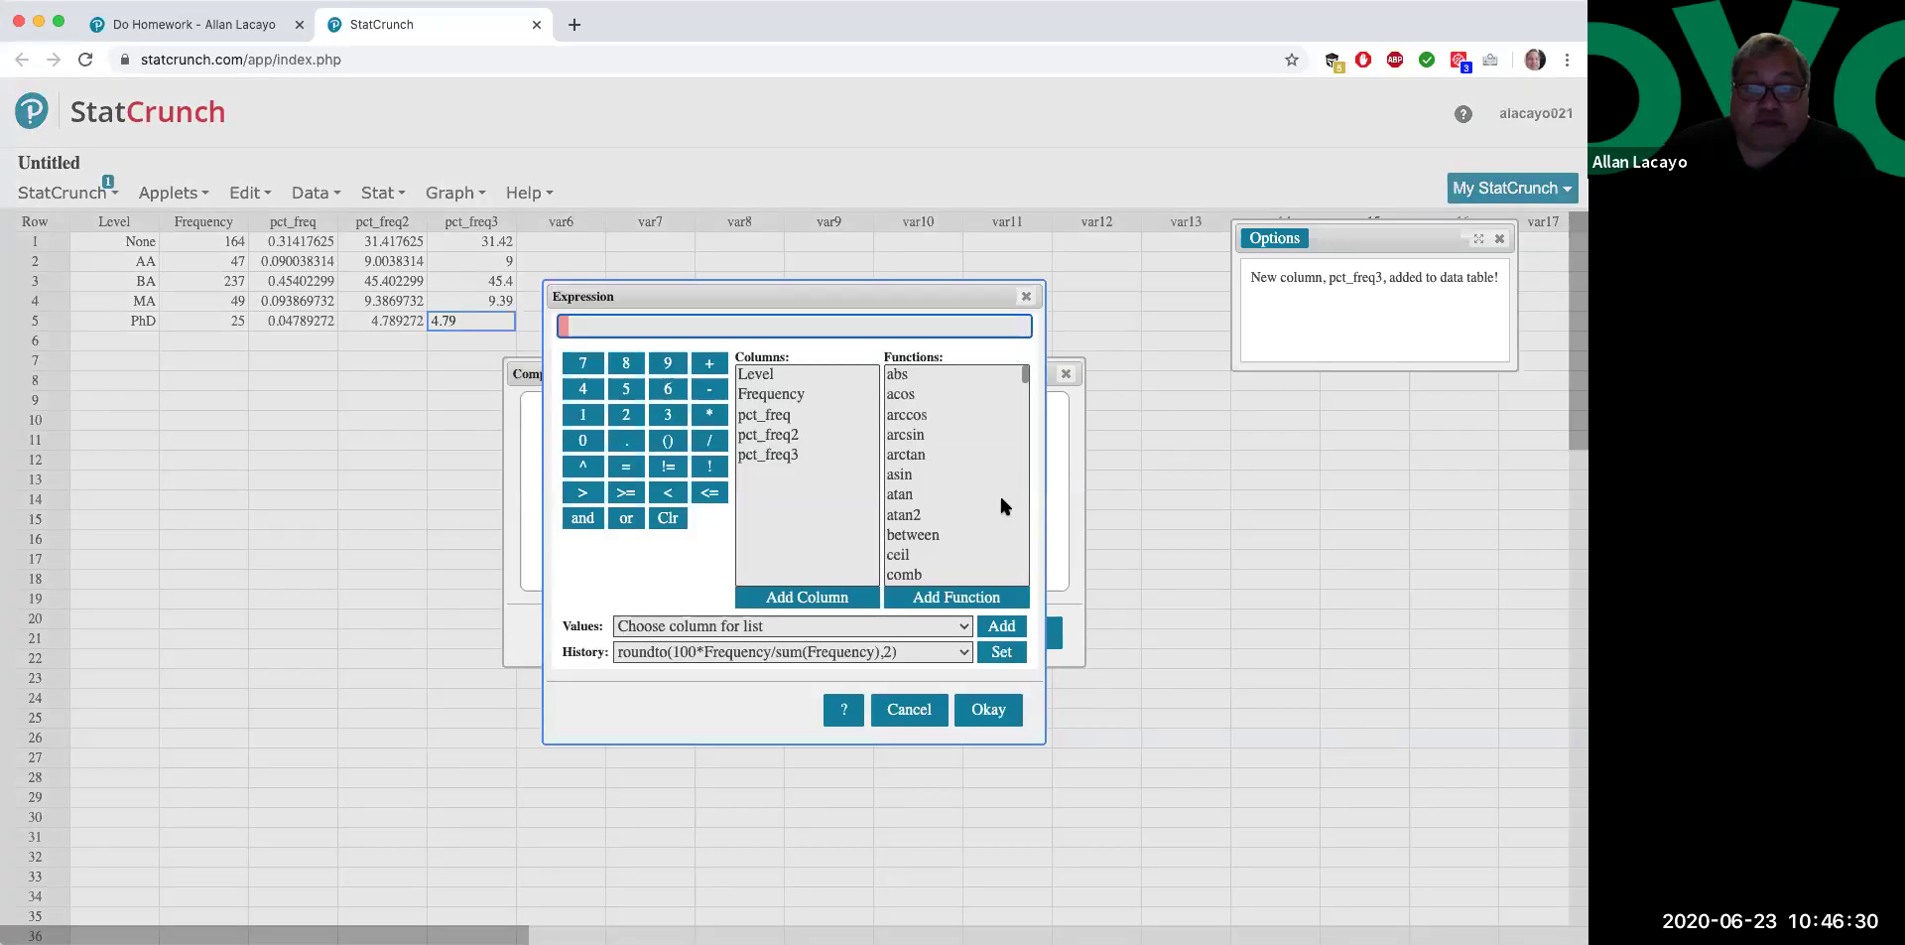
pyautogui.scroll(-5, 958, 465)
pyautogui.scroll(-8, 959, 464)
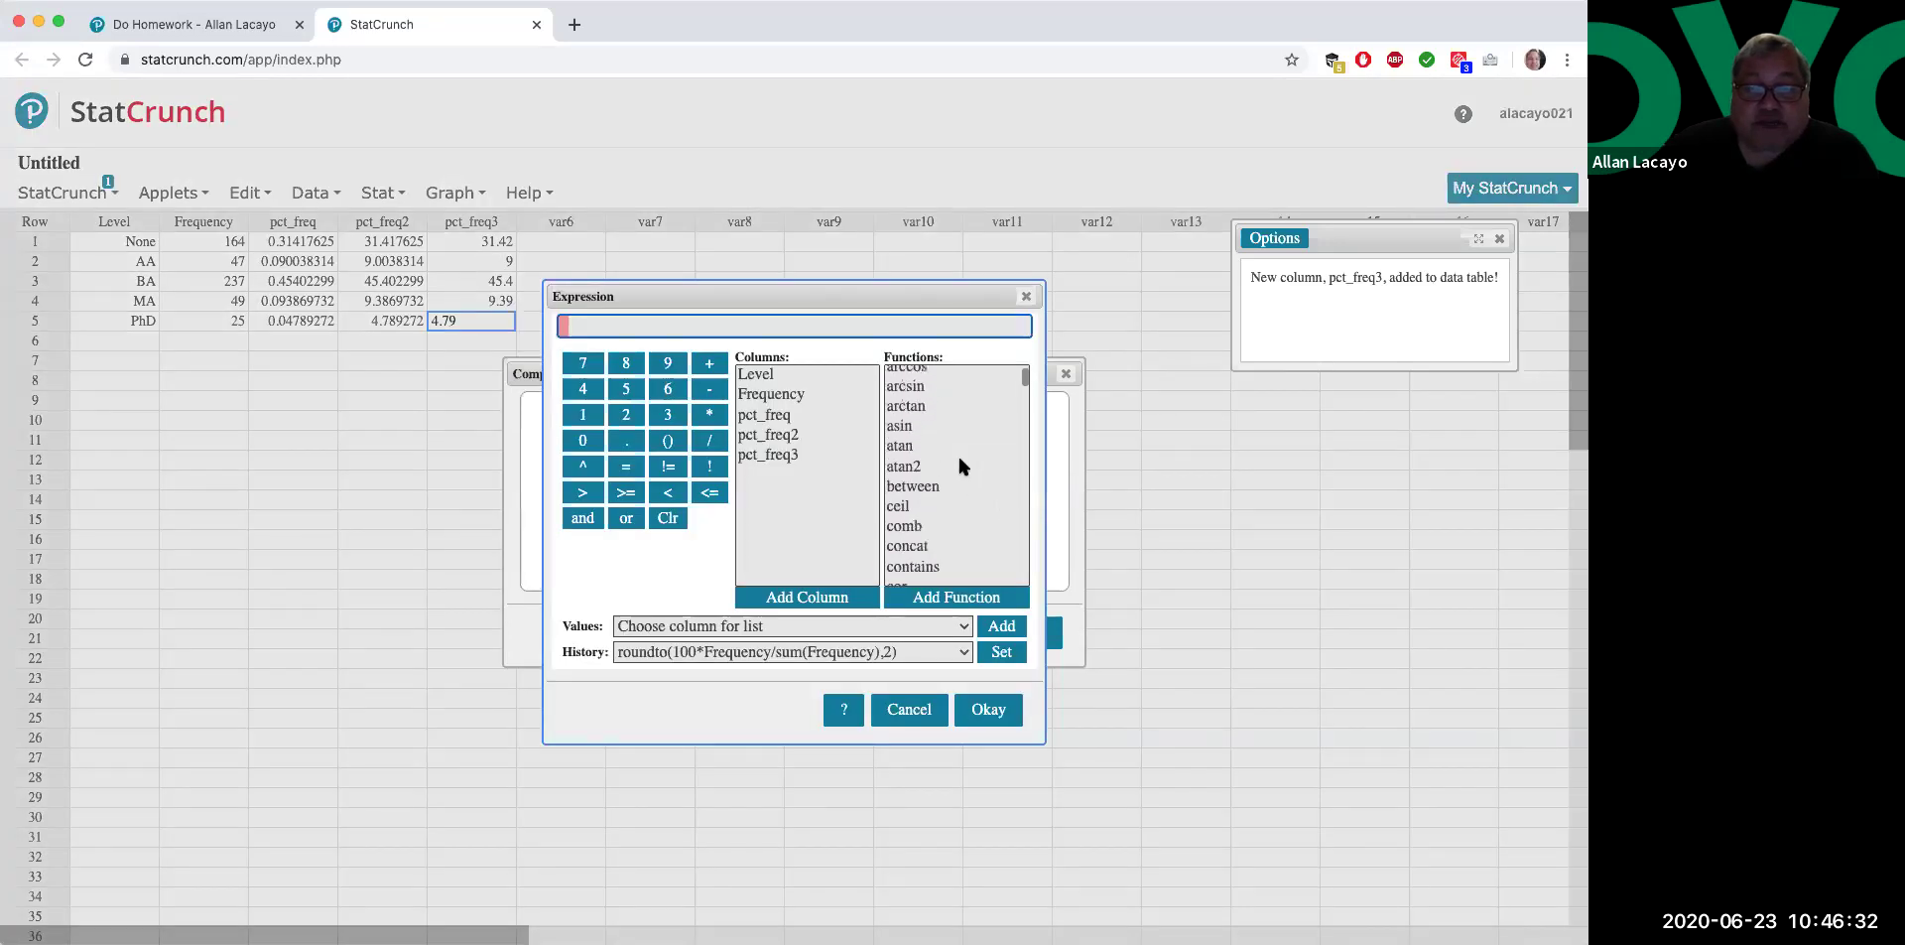
pyautogui.scroll(-10, 959, 465)
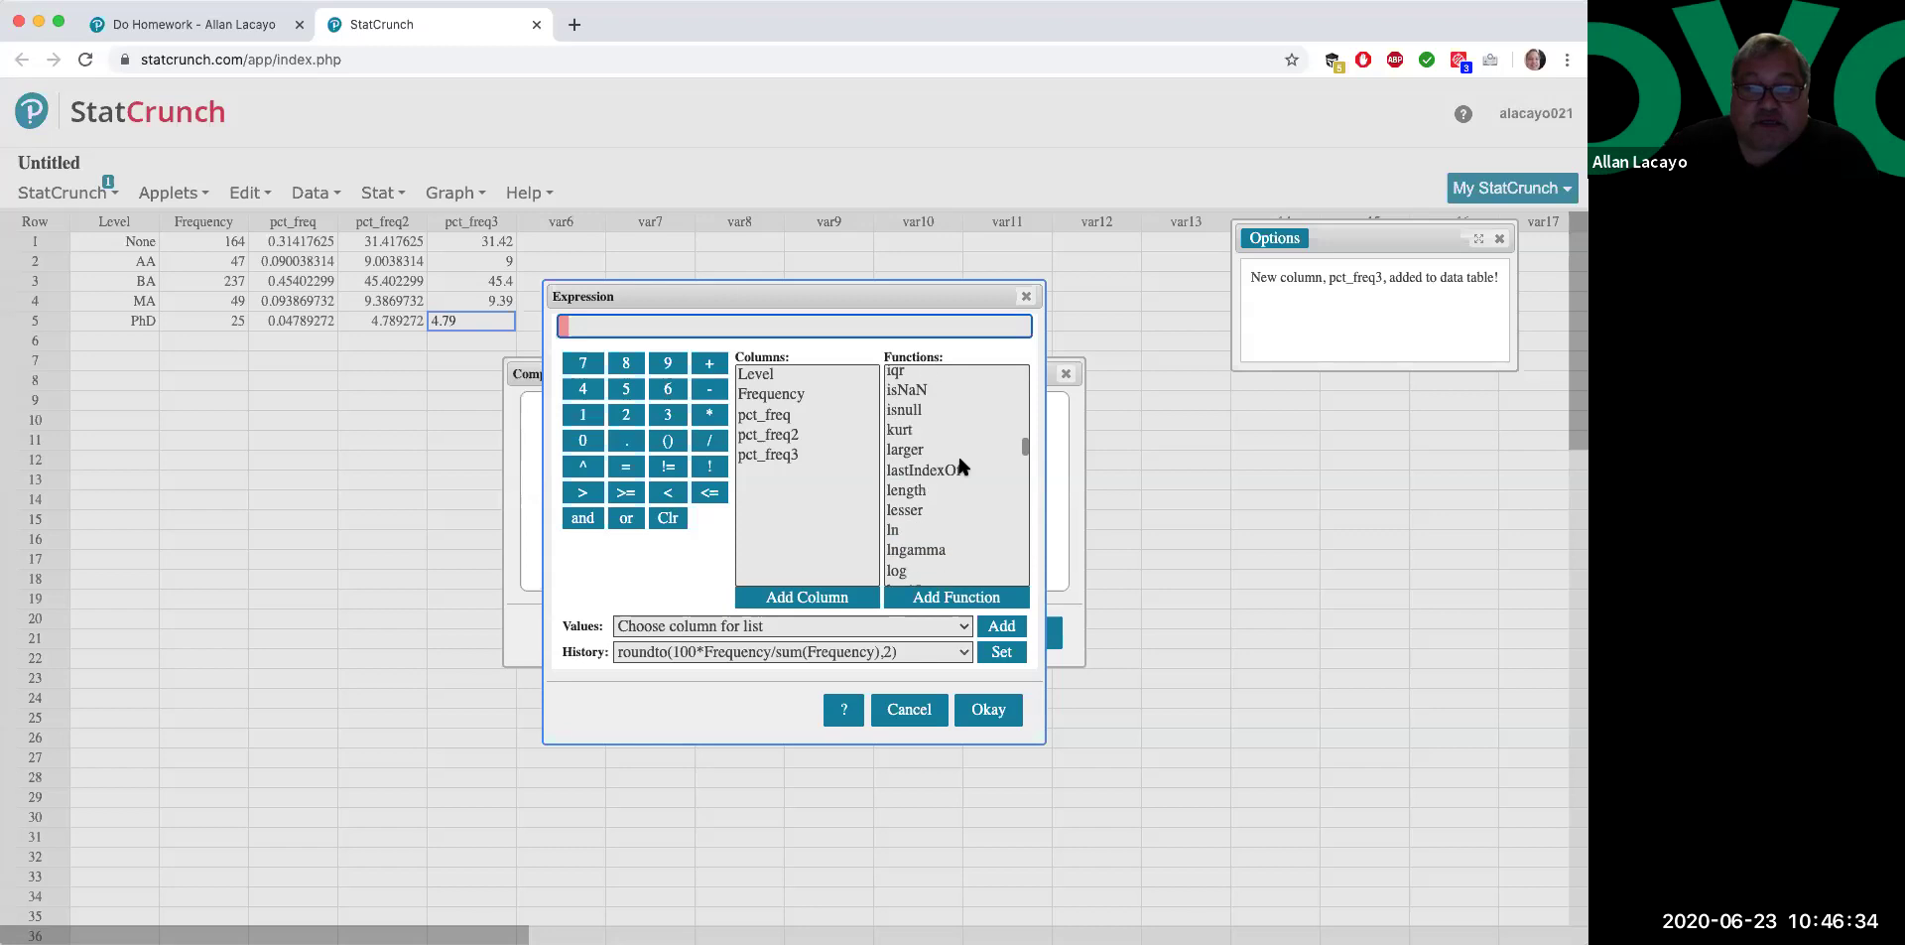
pyautogui.scroll(-10, 958, 465)
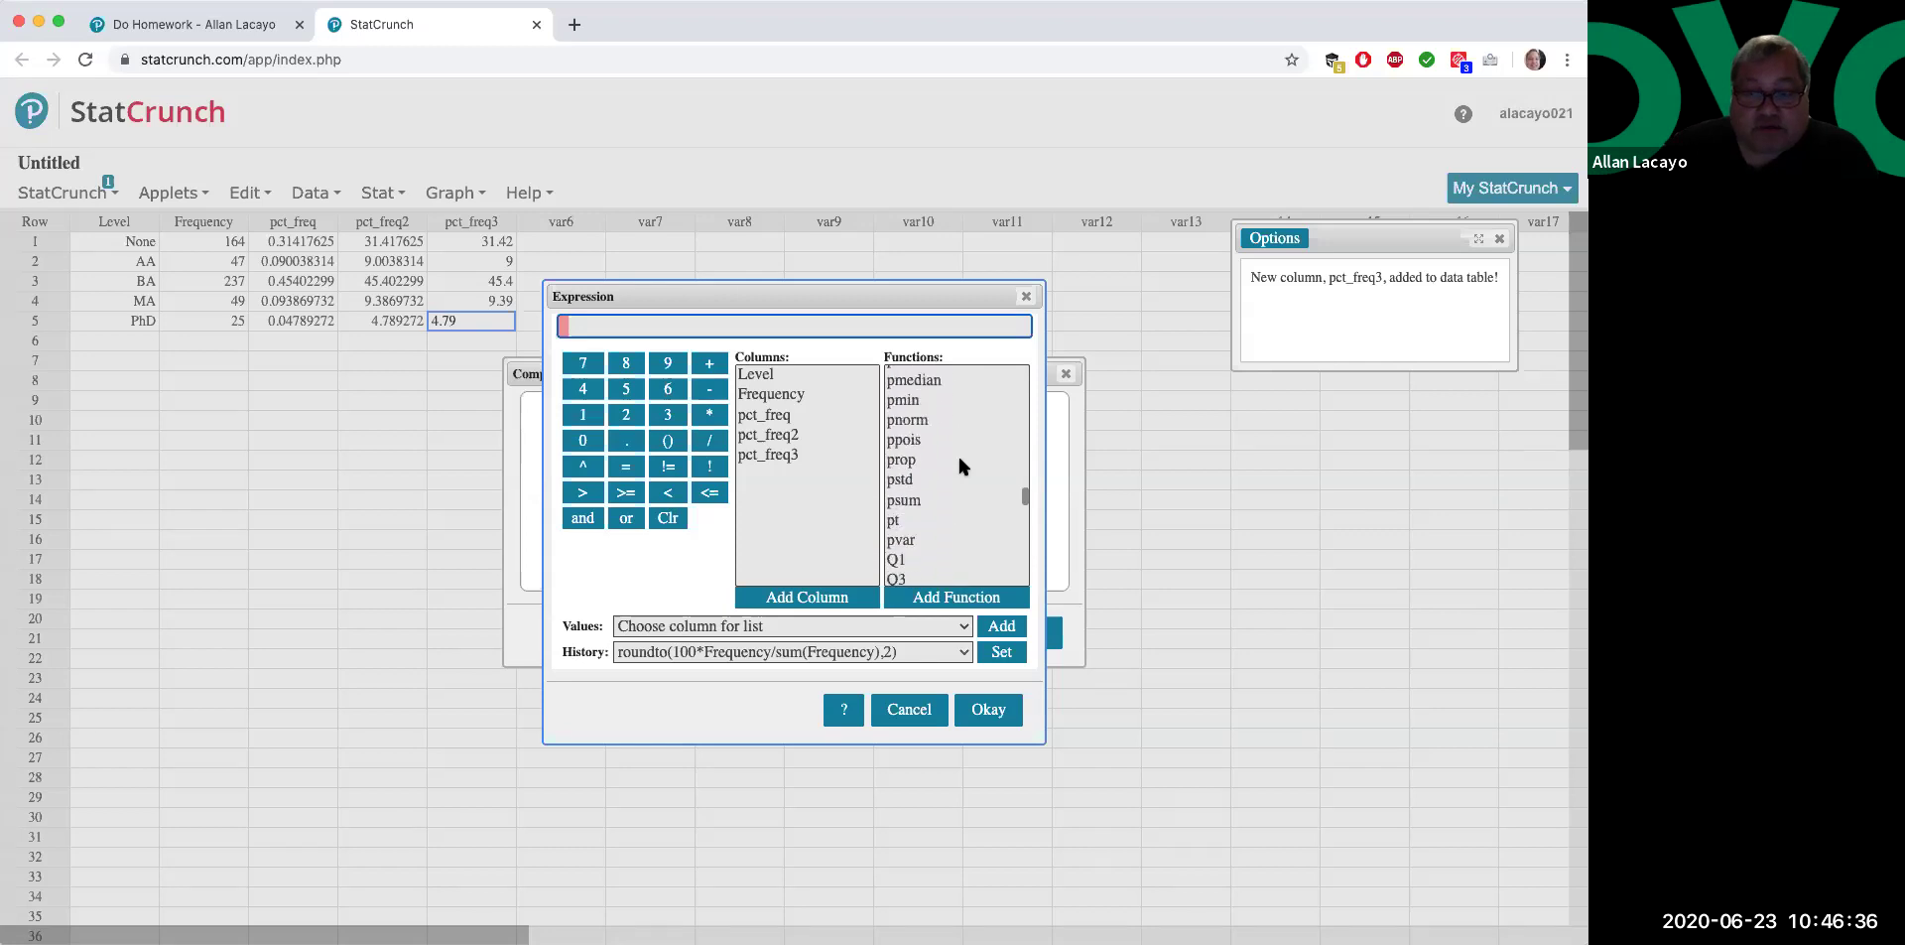
pyautogui.scroll(-5, 959, 464)
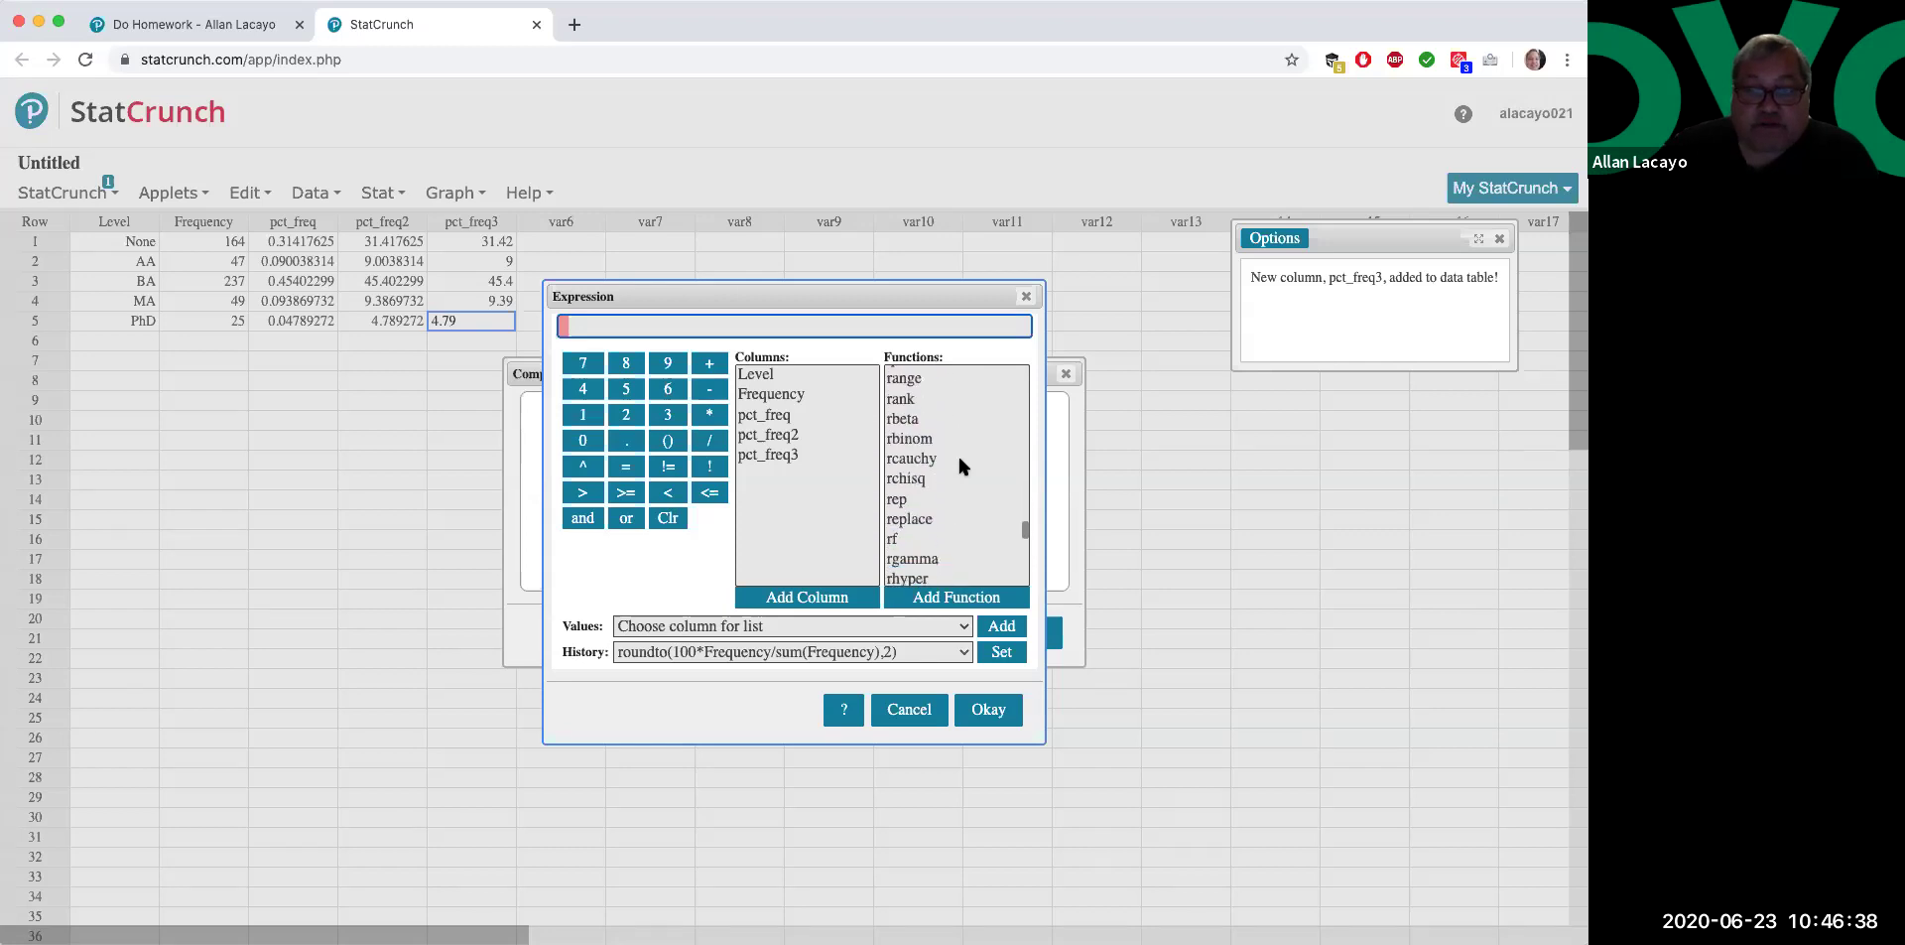
# - Build roundto(Frequency/sum(Frequency),2) from the roundto and sum functions, then accept it
pyautogui.doubleClick(930, 514)
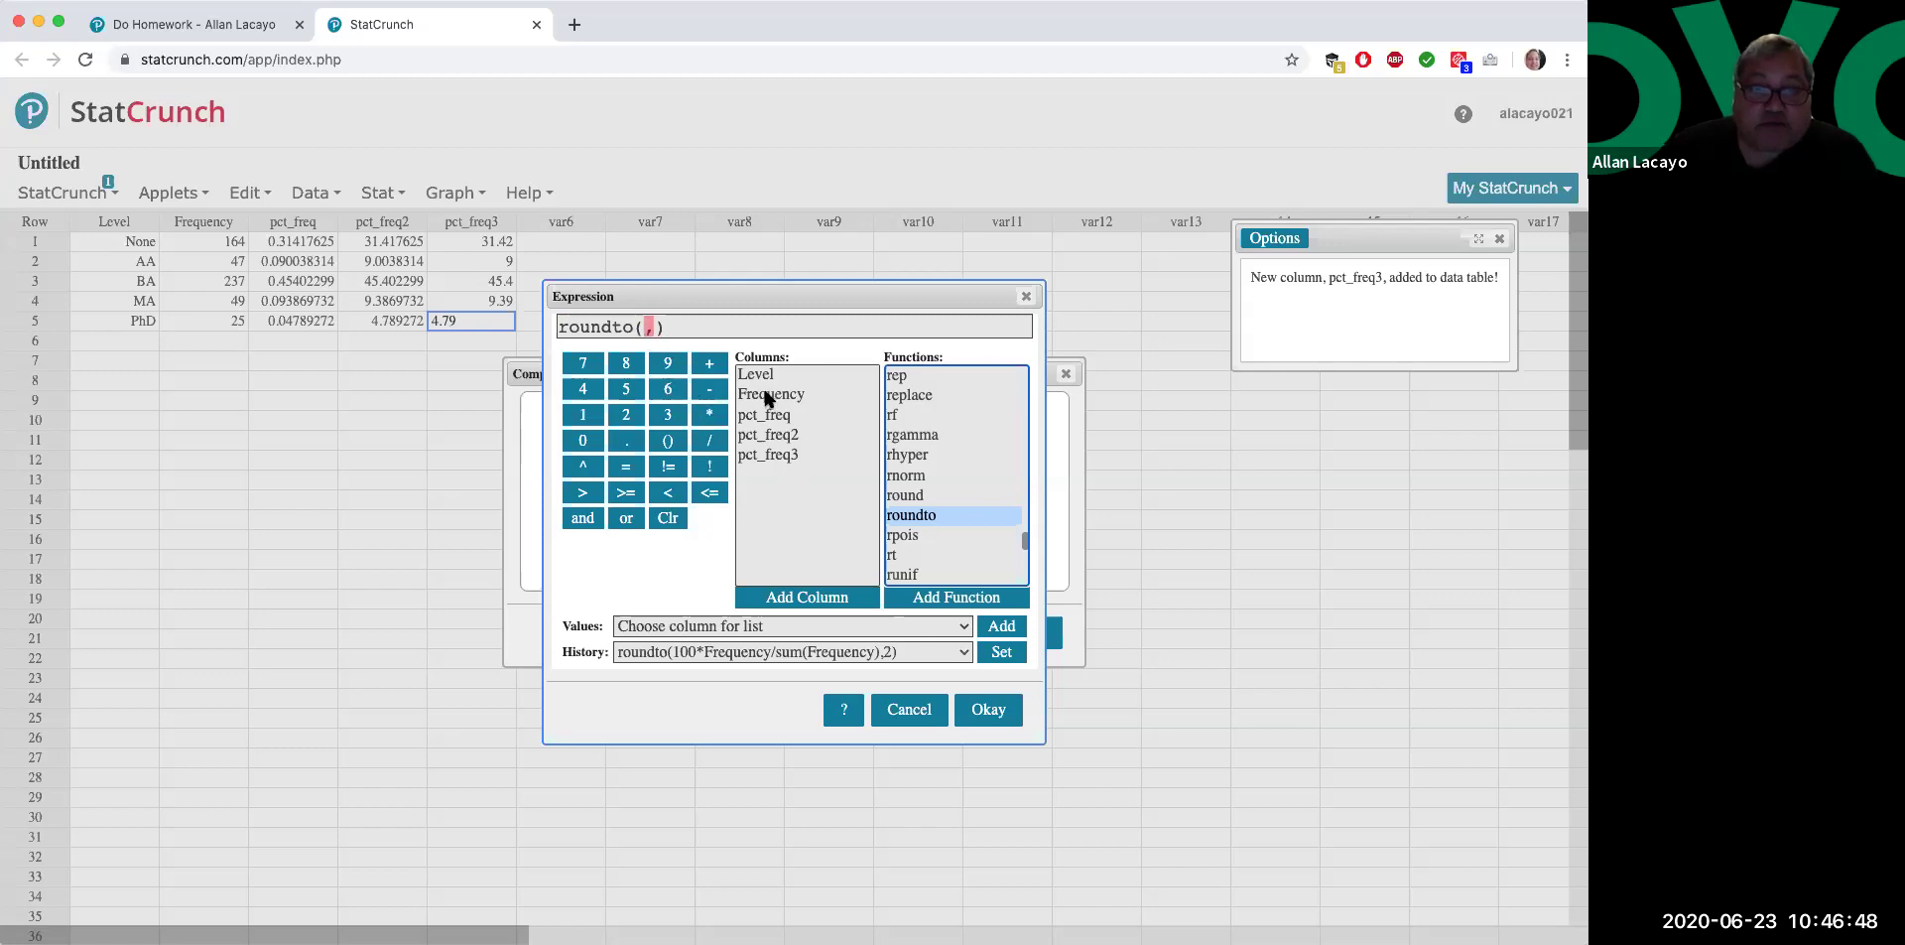
pyautogui.doubleClick(767, 395)
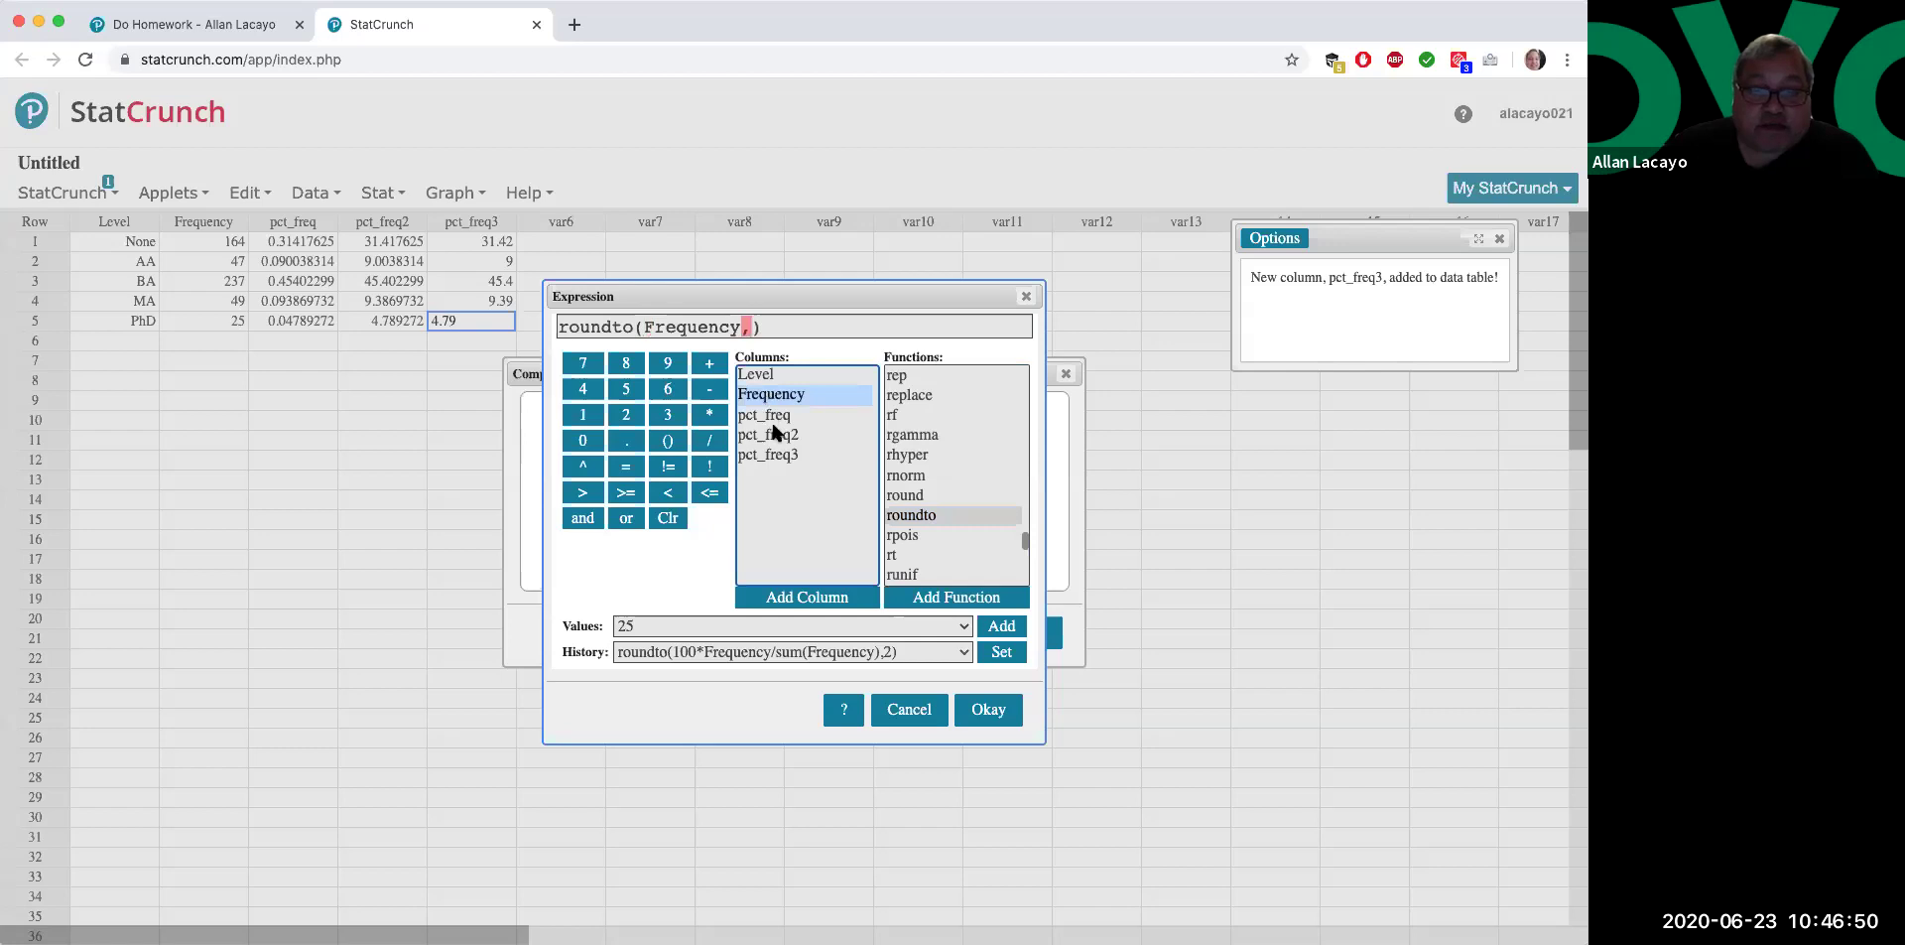
pyautogui.click(711, 440)
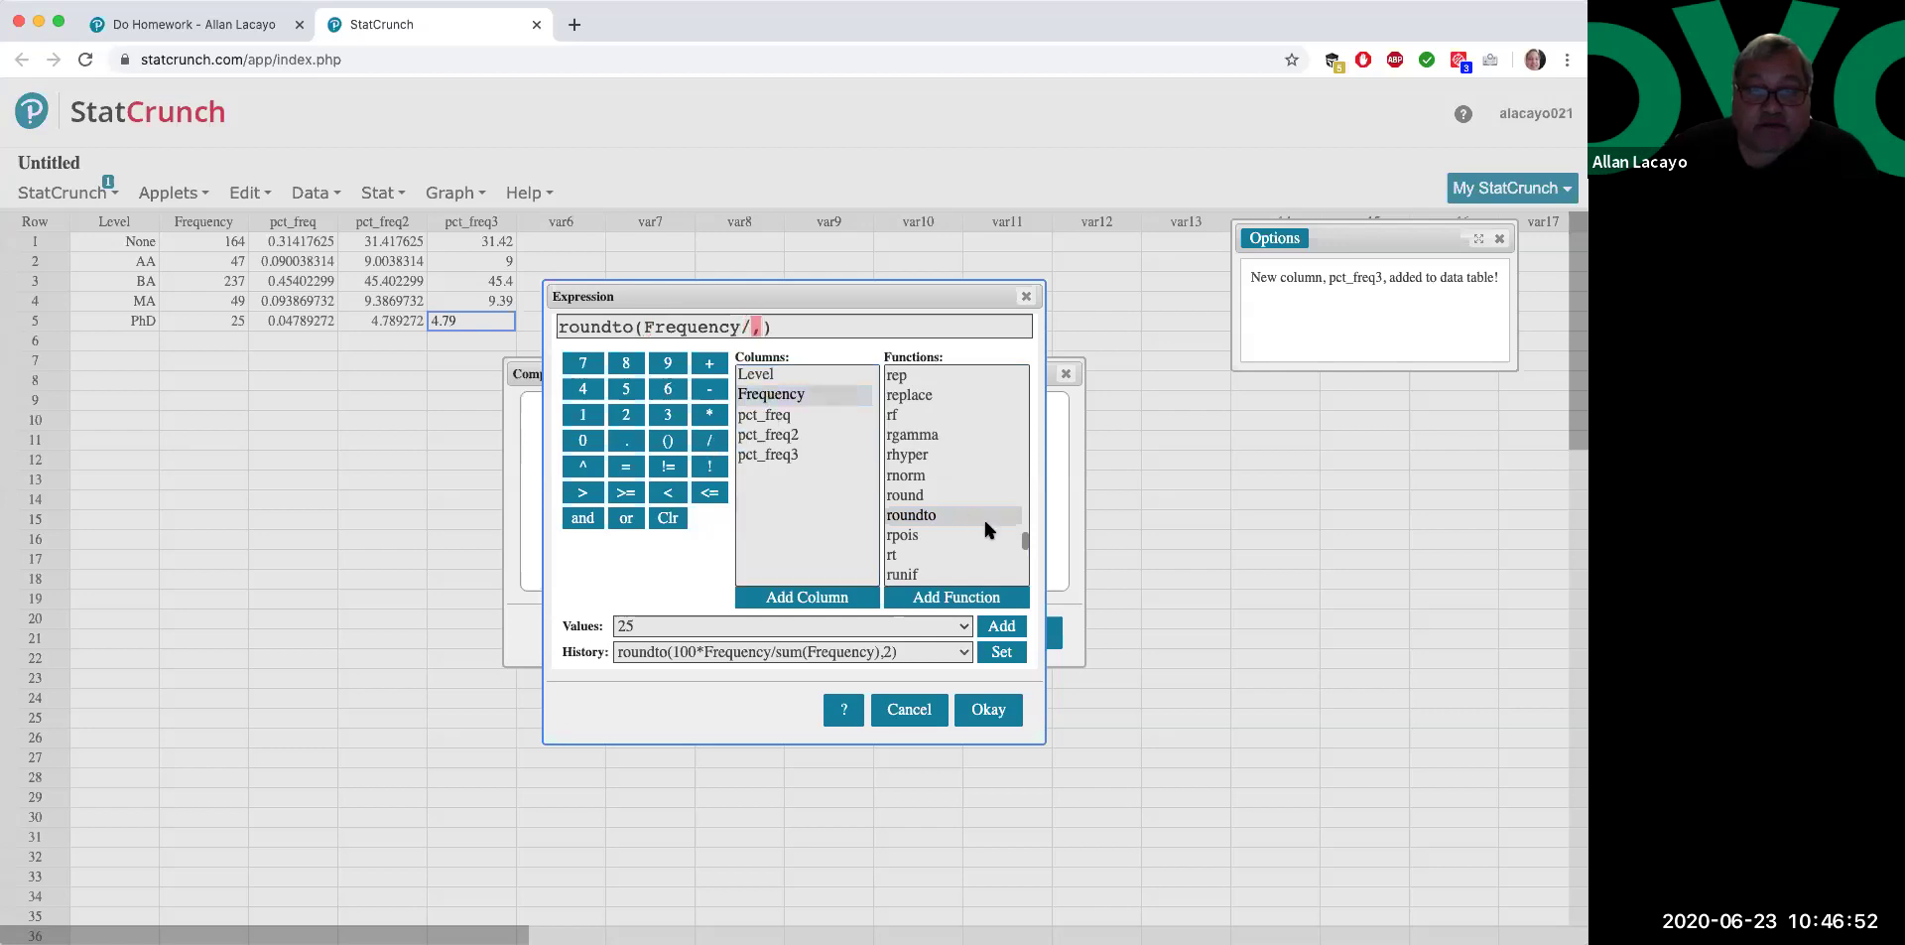
pyautogui.scroll(-5, 984, 516)
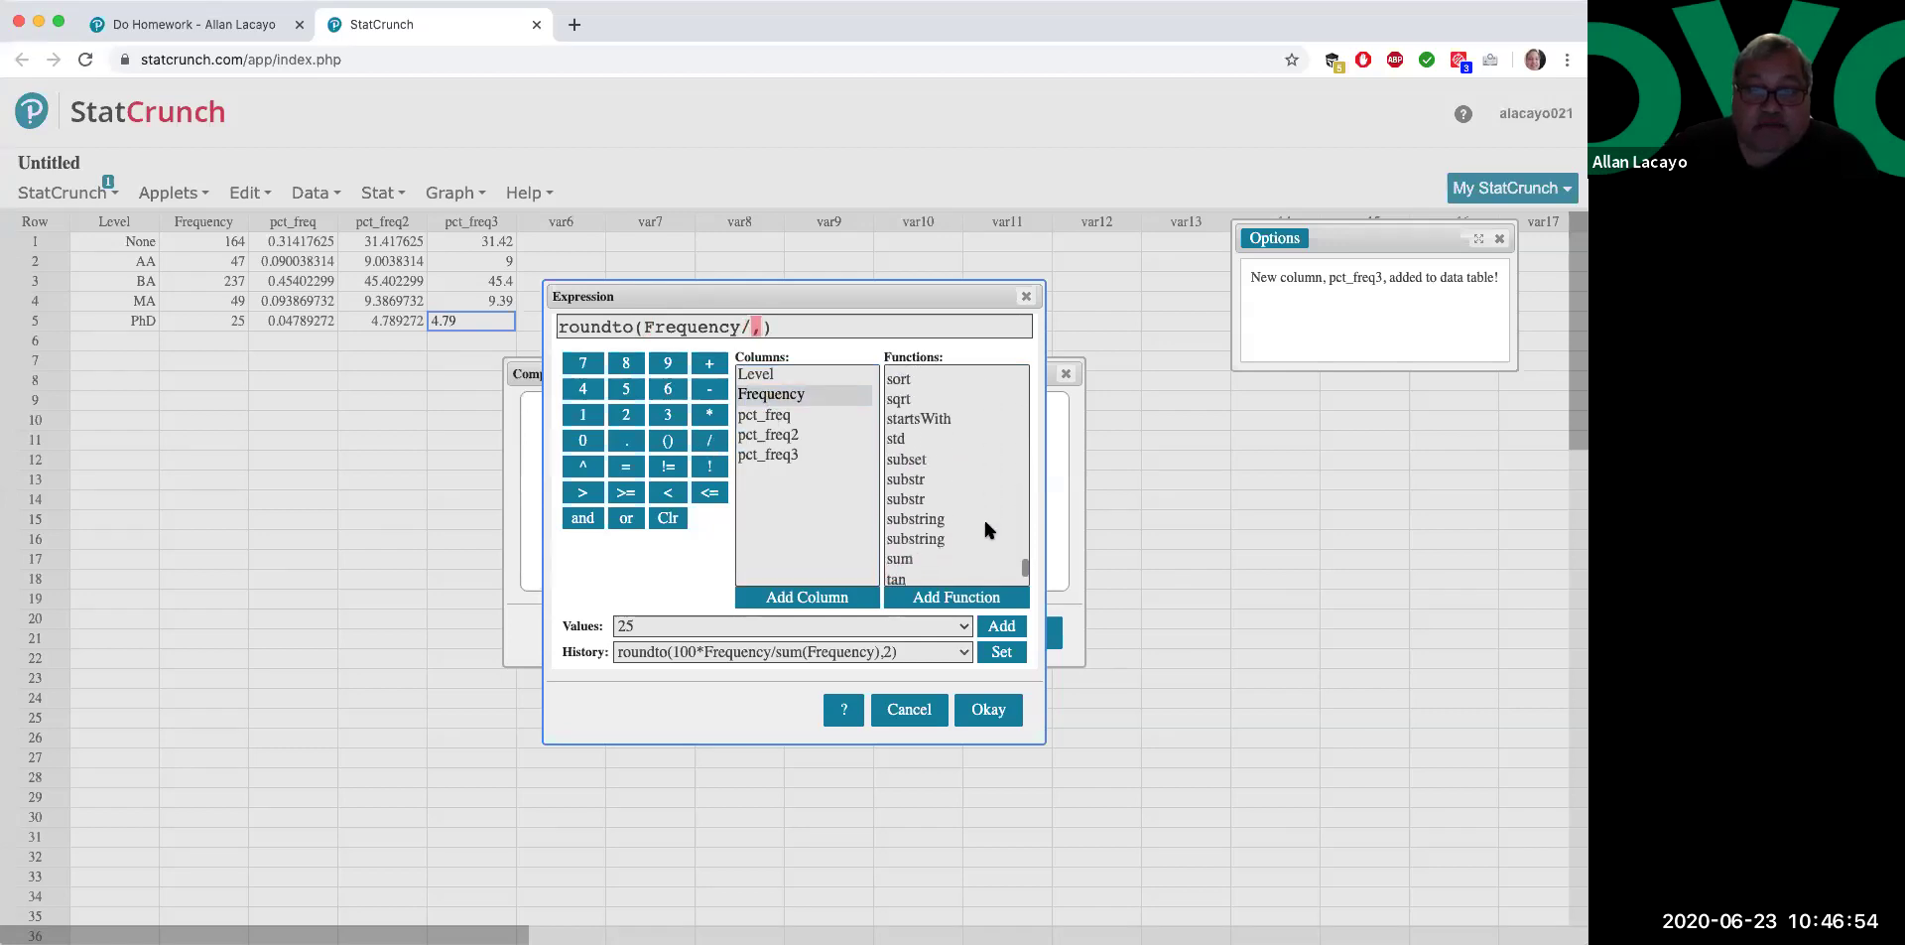
pyautogui.doubleClick(906, 551)
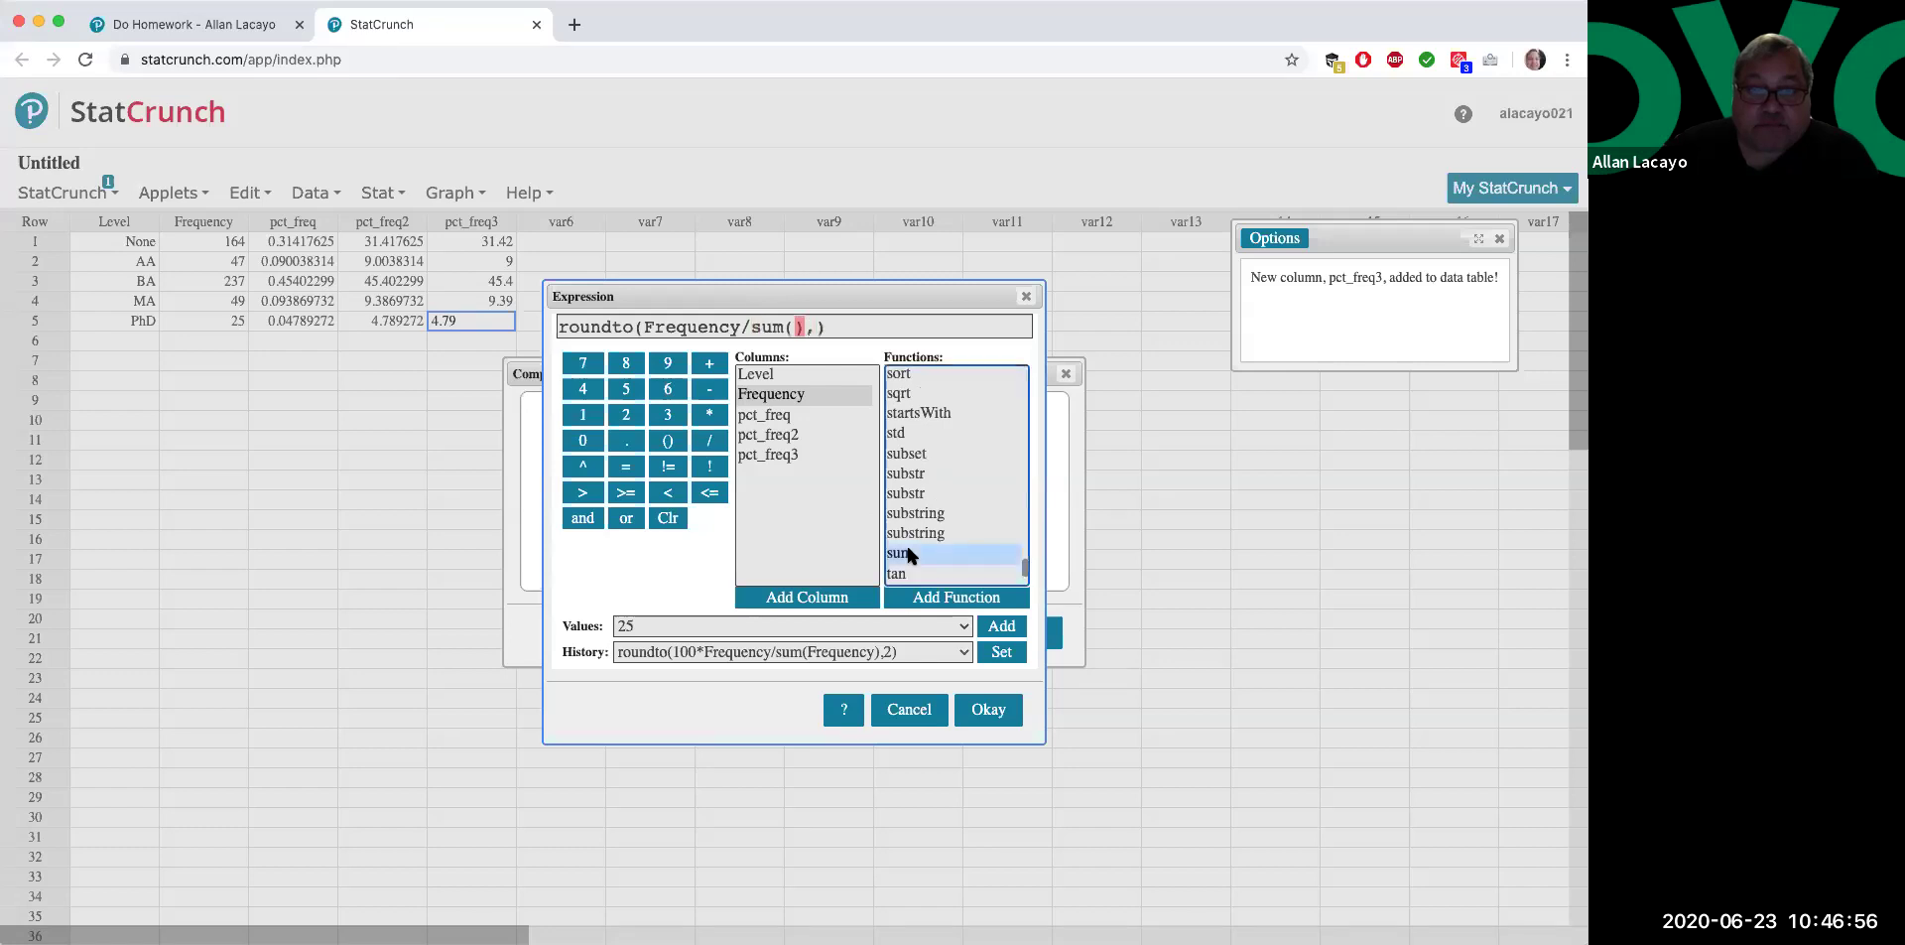
pyautogui.doubleClick(764, 397)
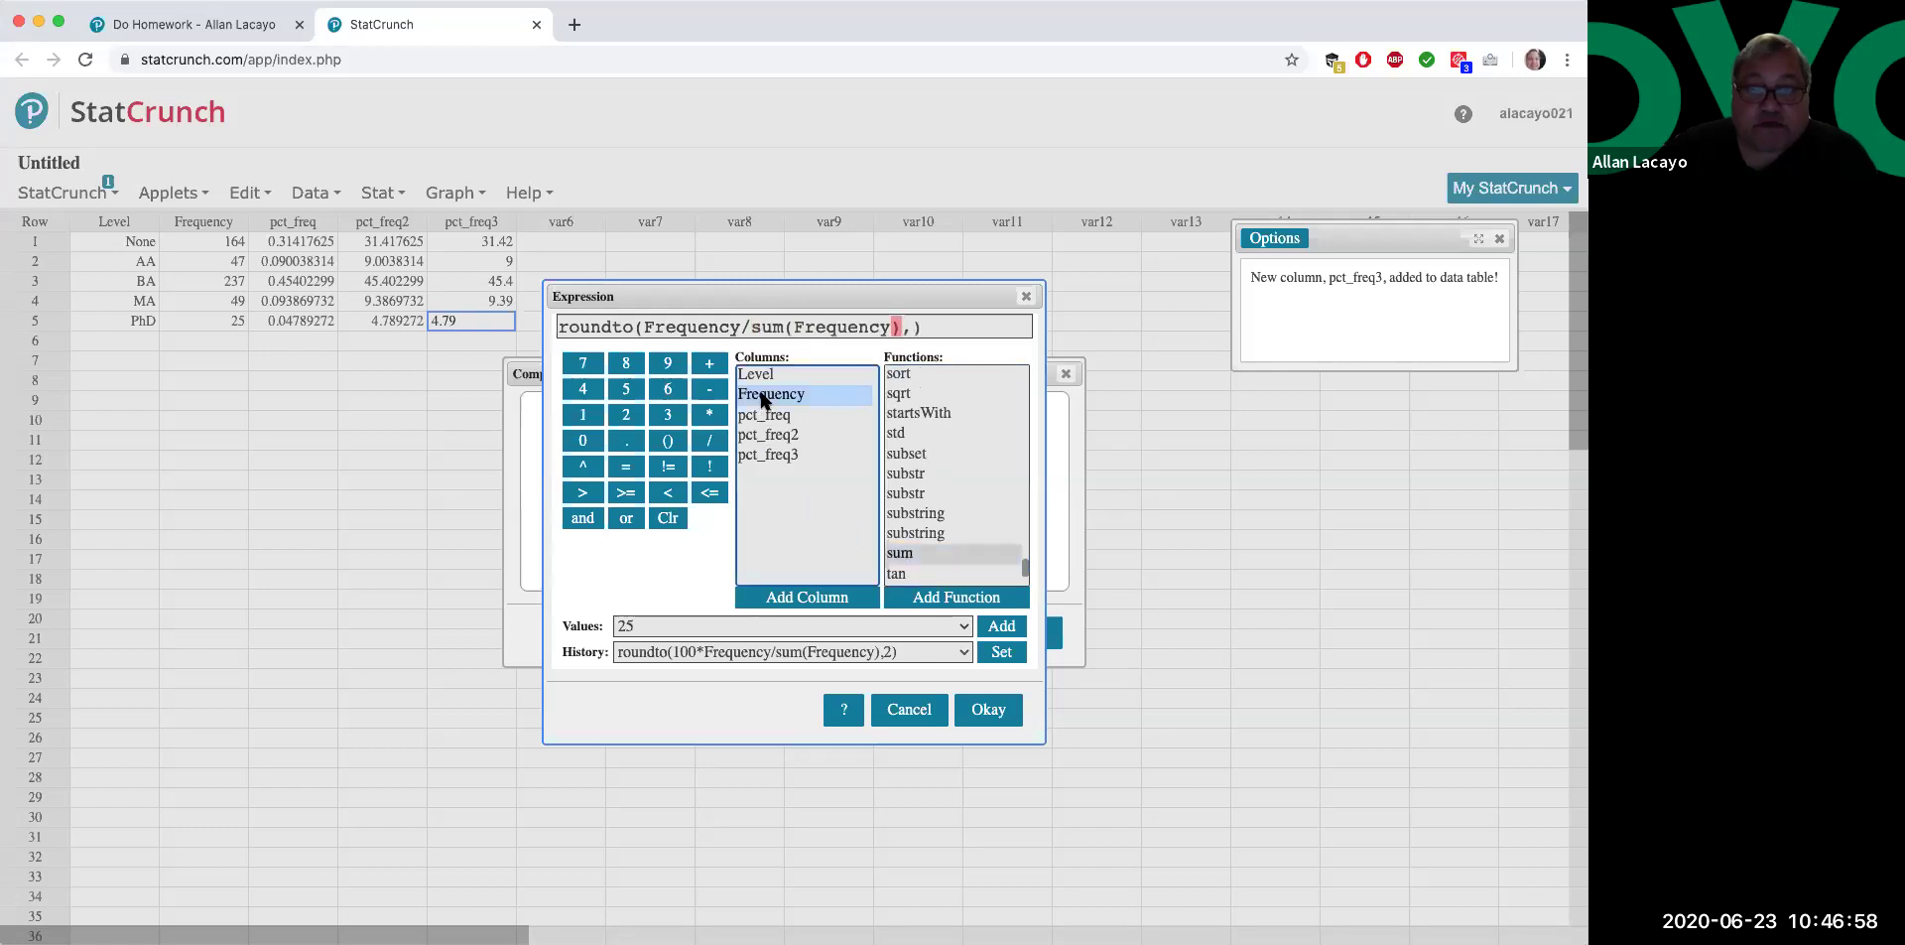
pyautogui.click(910, 330)
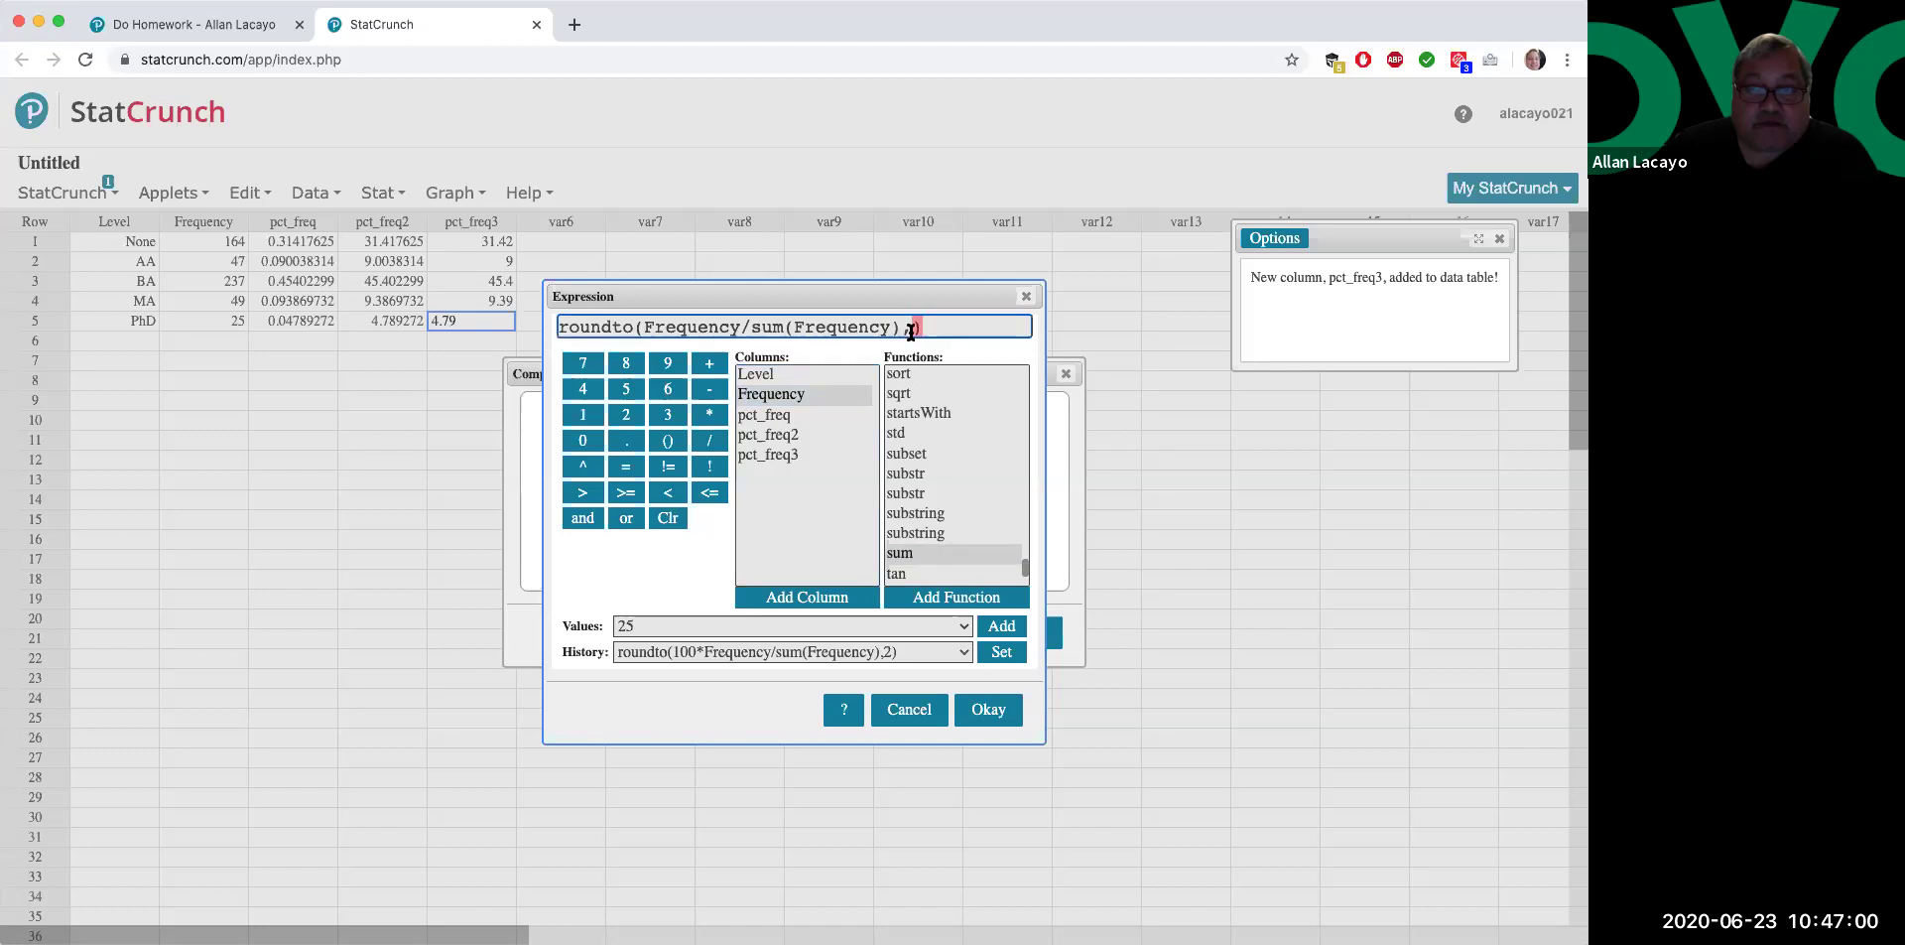
pyautogui.click(632, 414)
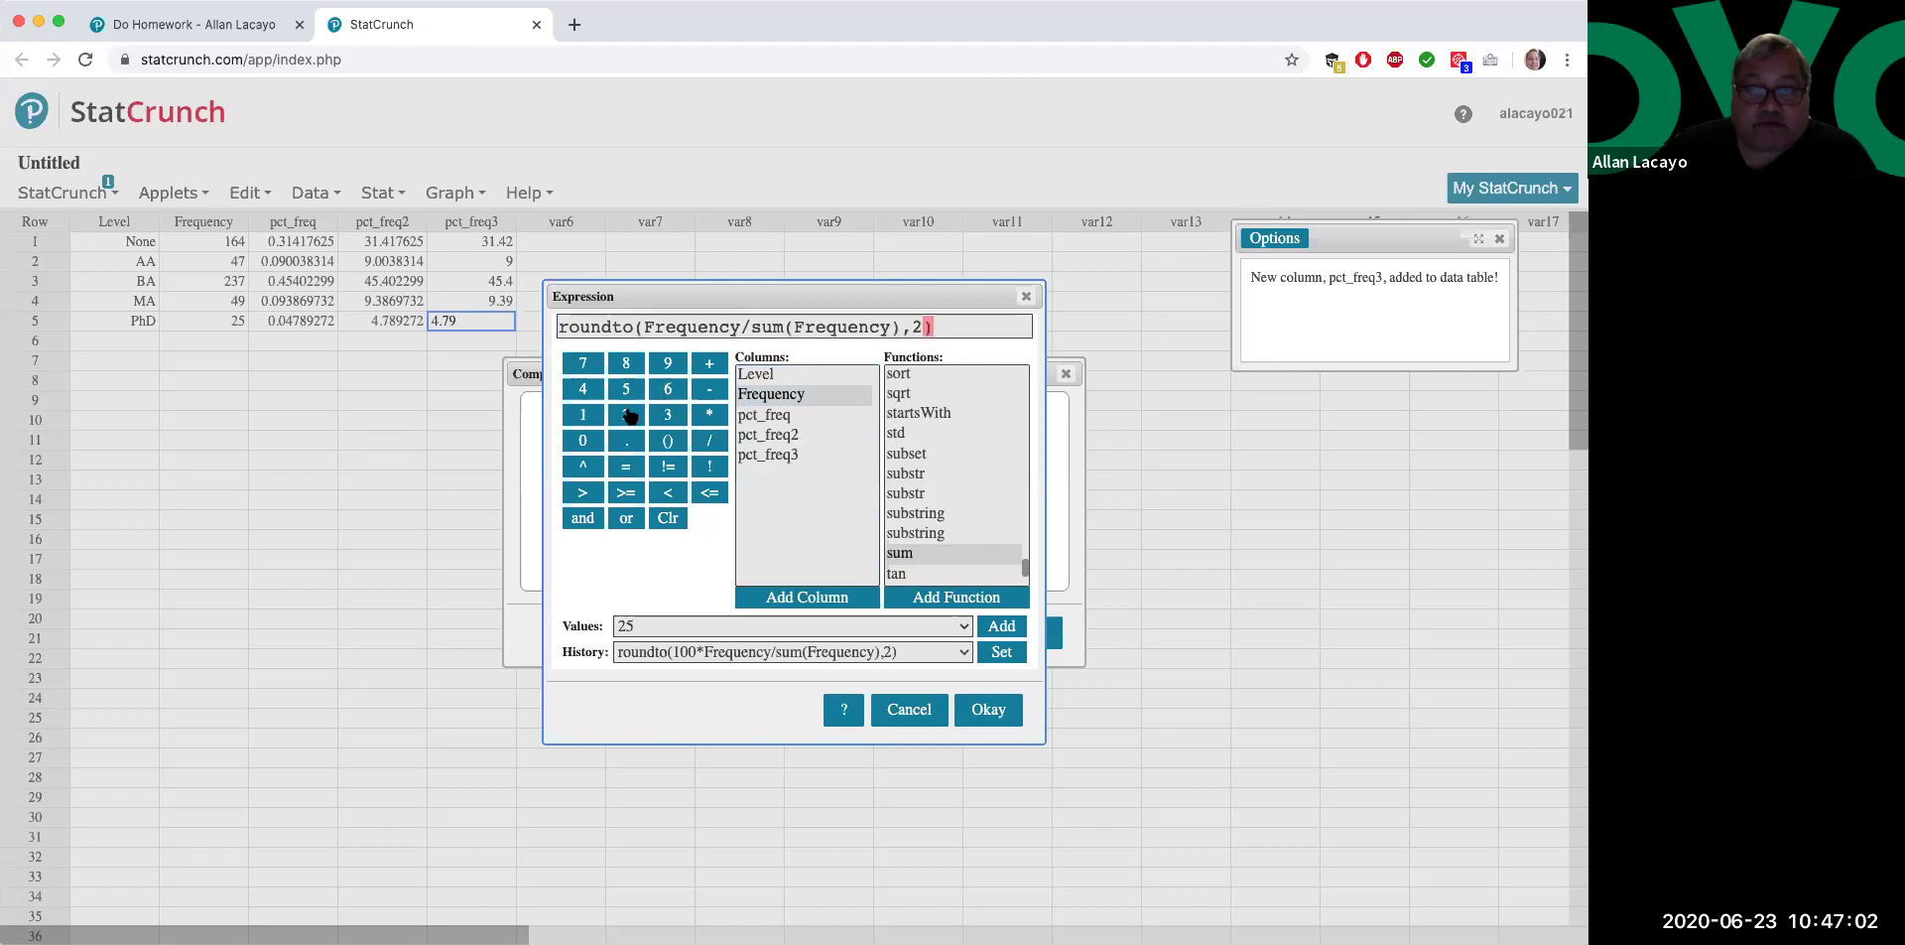
pyautogui.click(982, 711)
# - Label the rounded proportion column pct_freq4 and compute it (0.31, 0.09, 0.45, 0.09, 0.05)
pyautogui.click(774, 503)
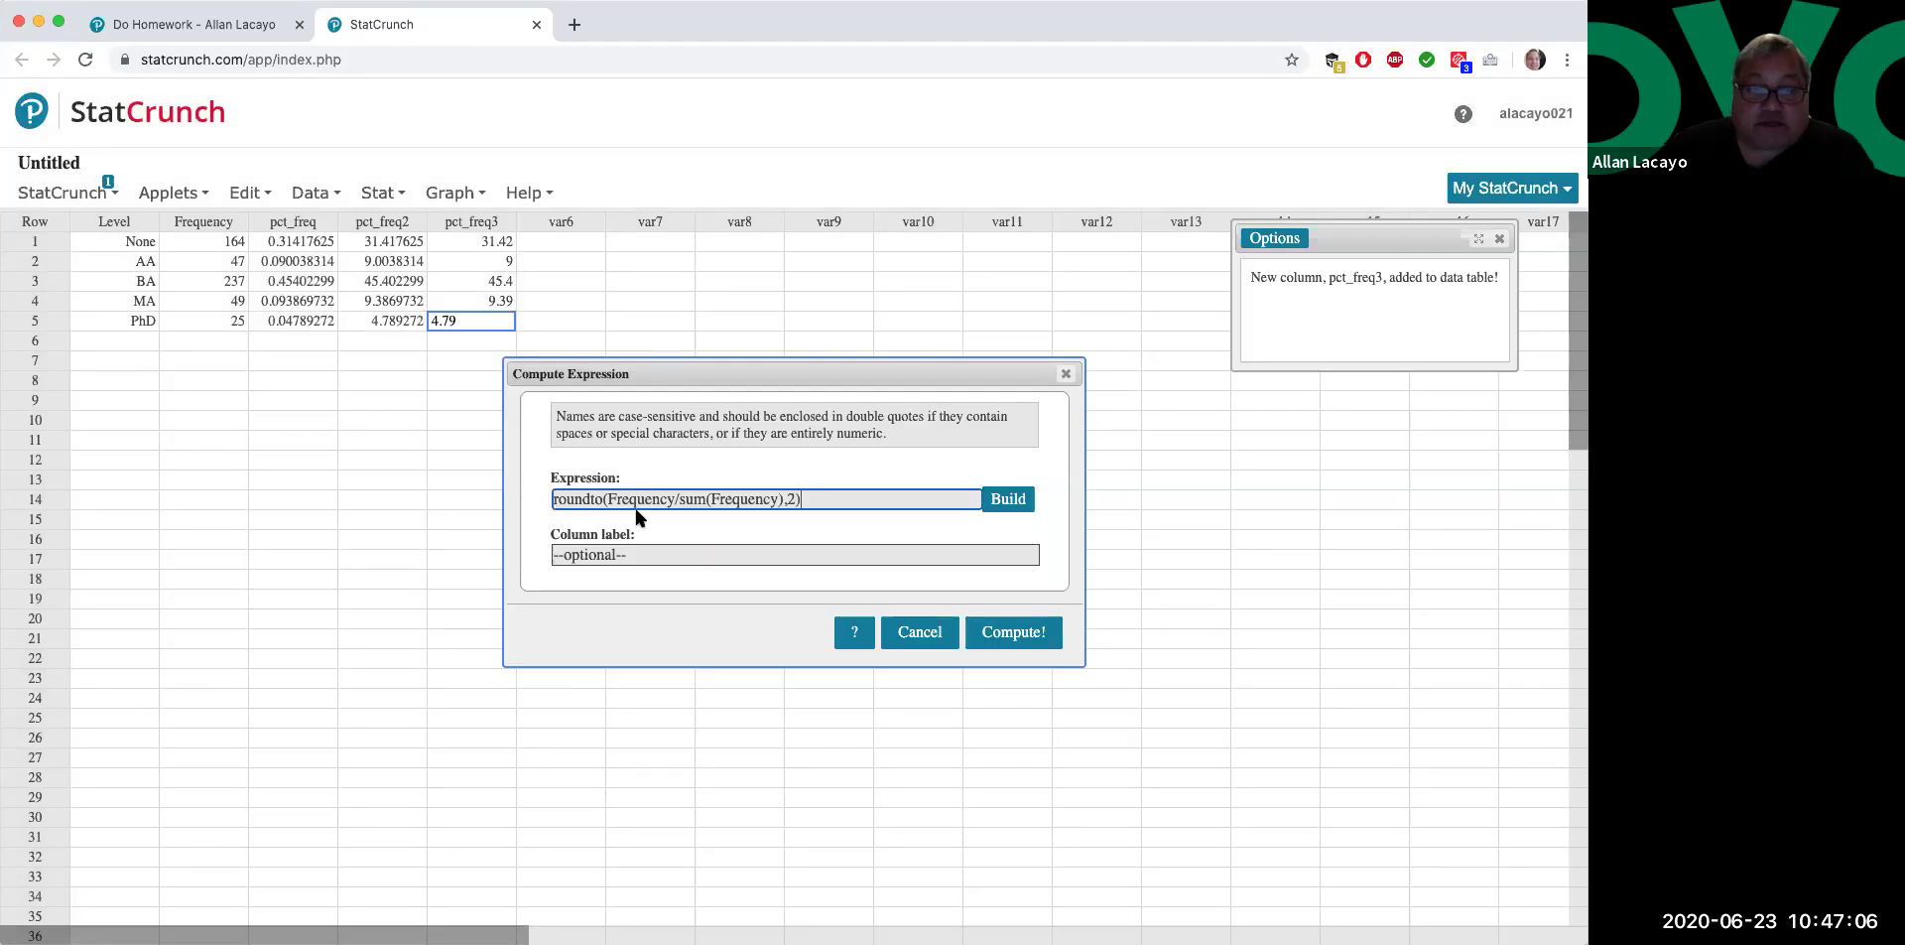
pyautogui.press('super+a')
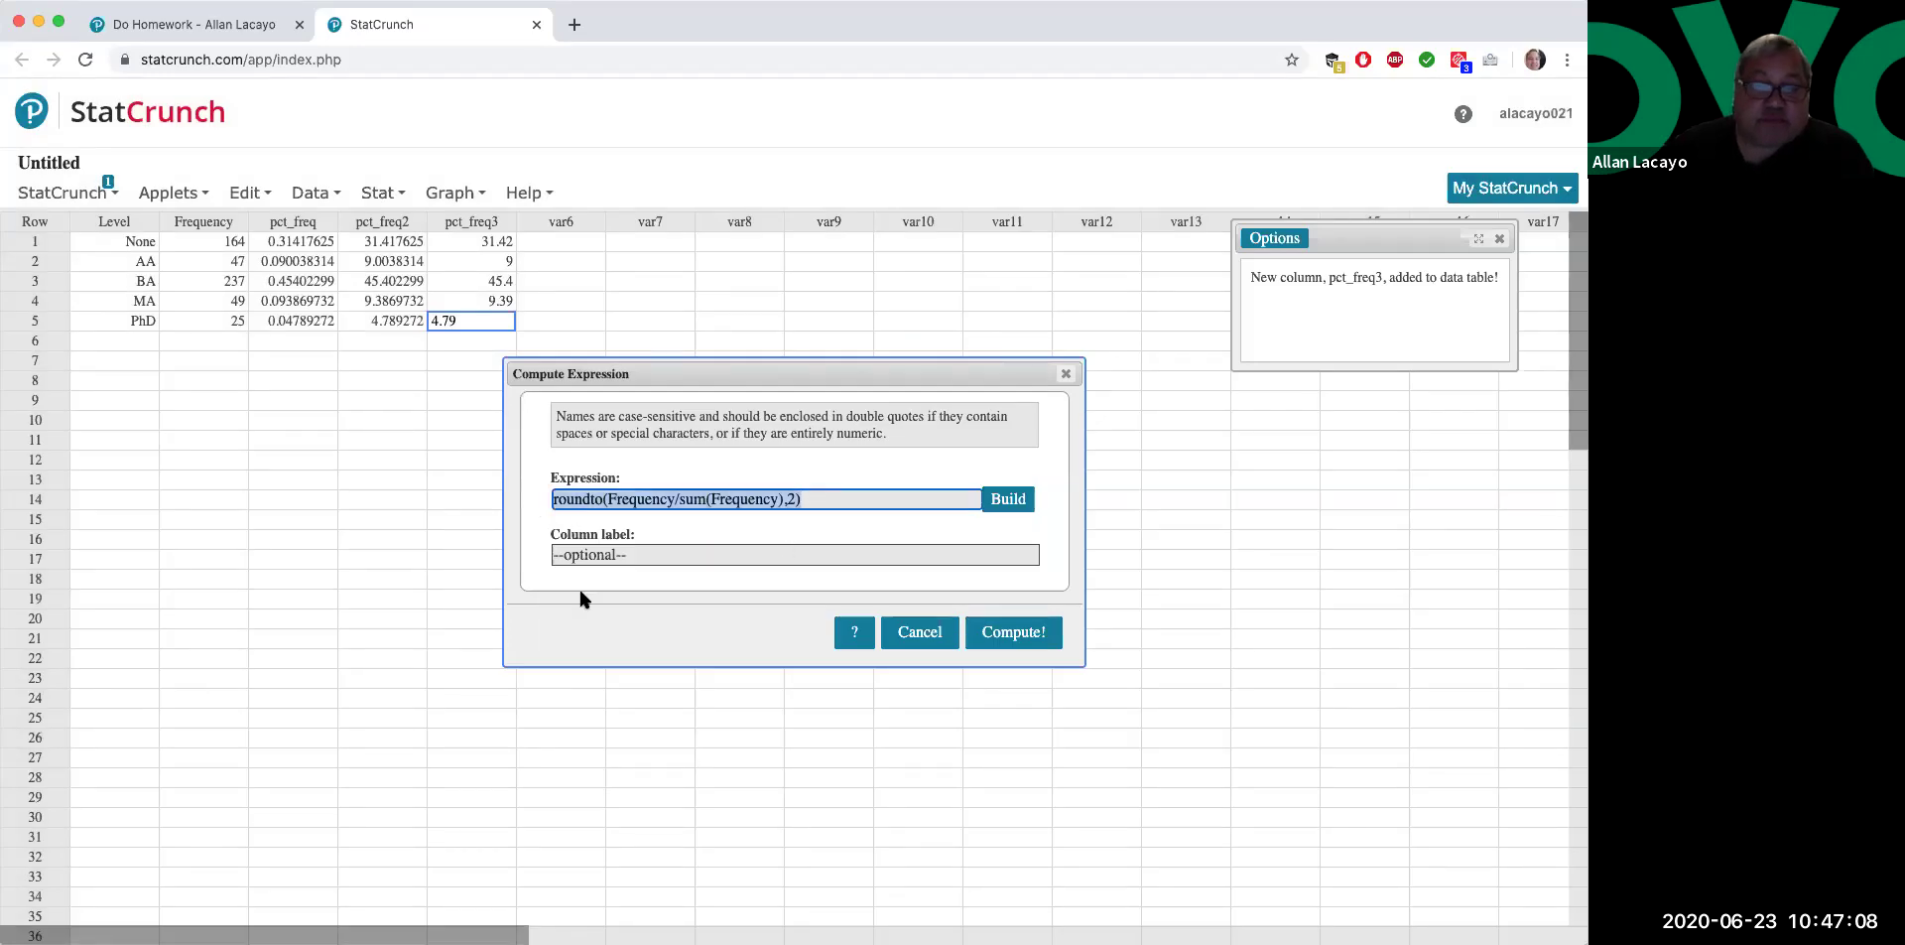
pyautogui.click(591, 557)
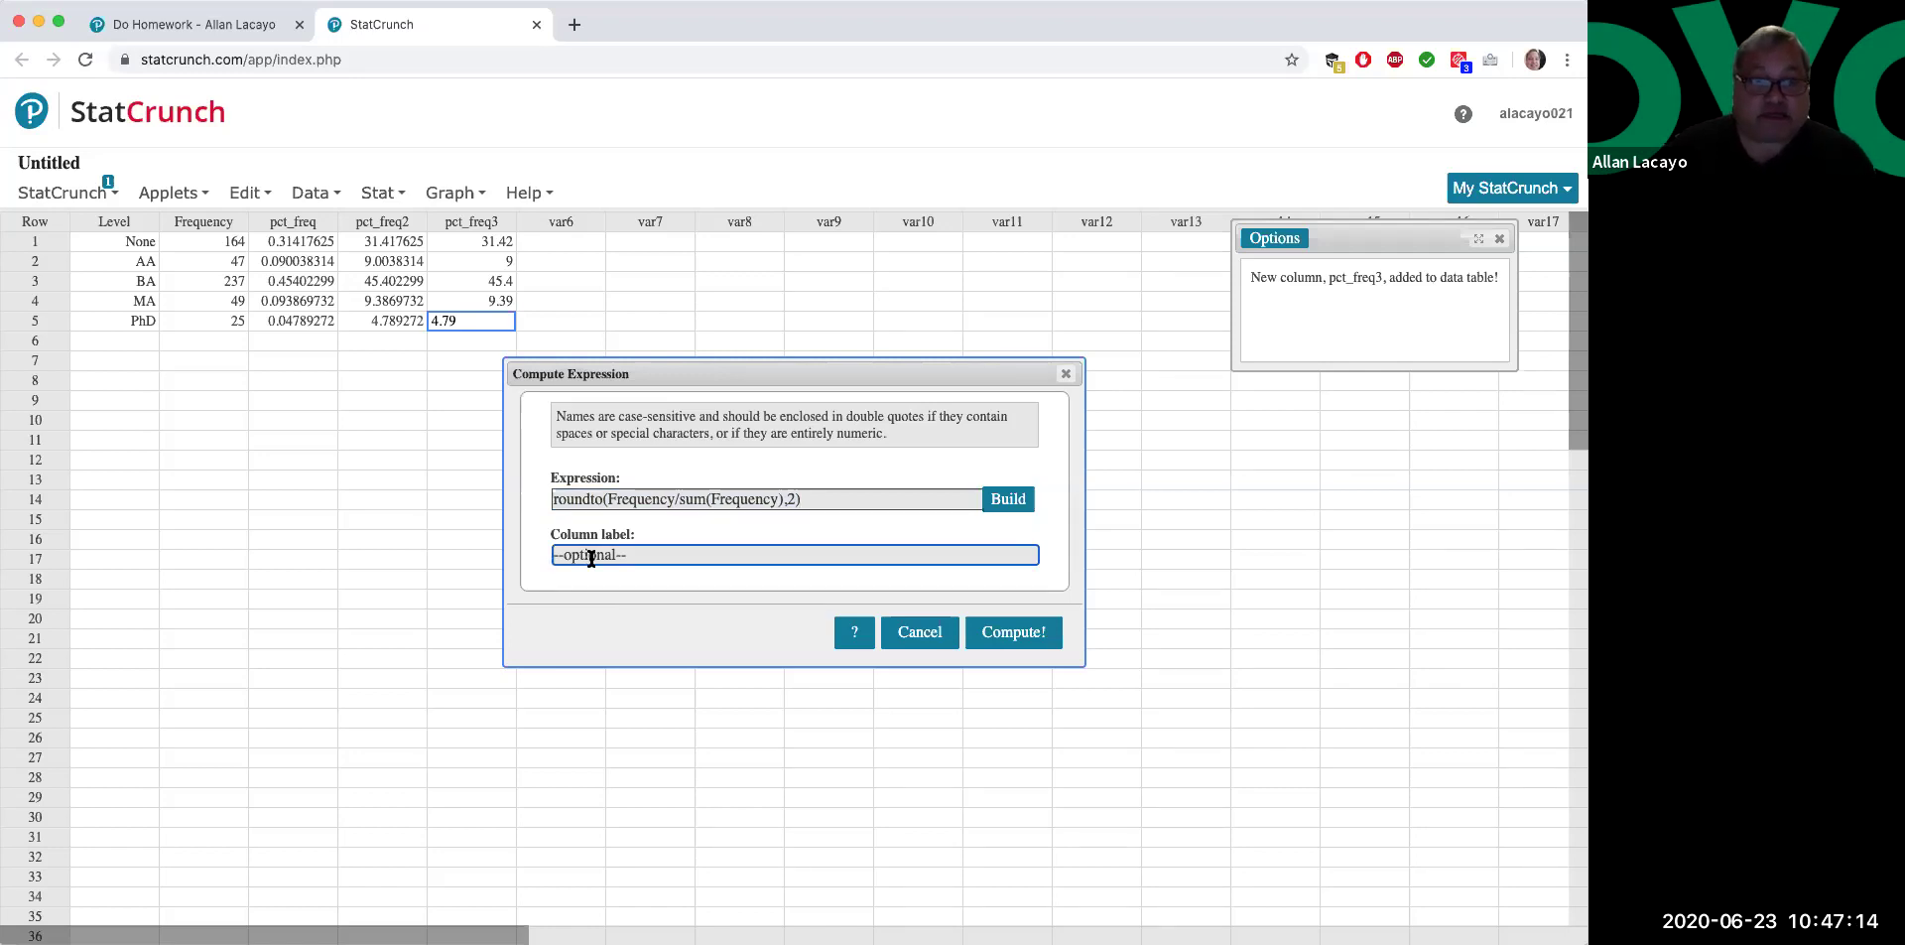
pyautogui.write('pct_freq4')
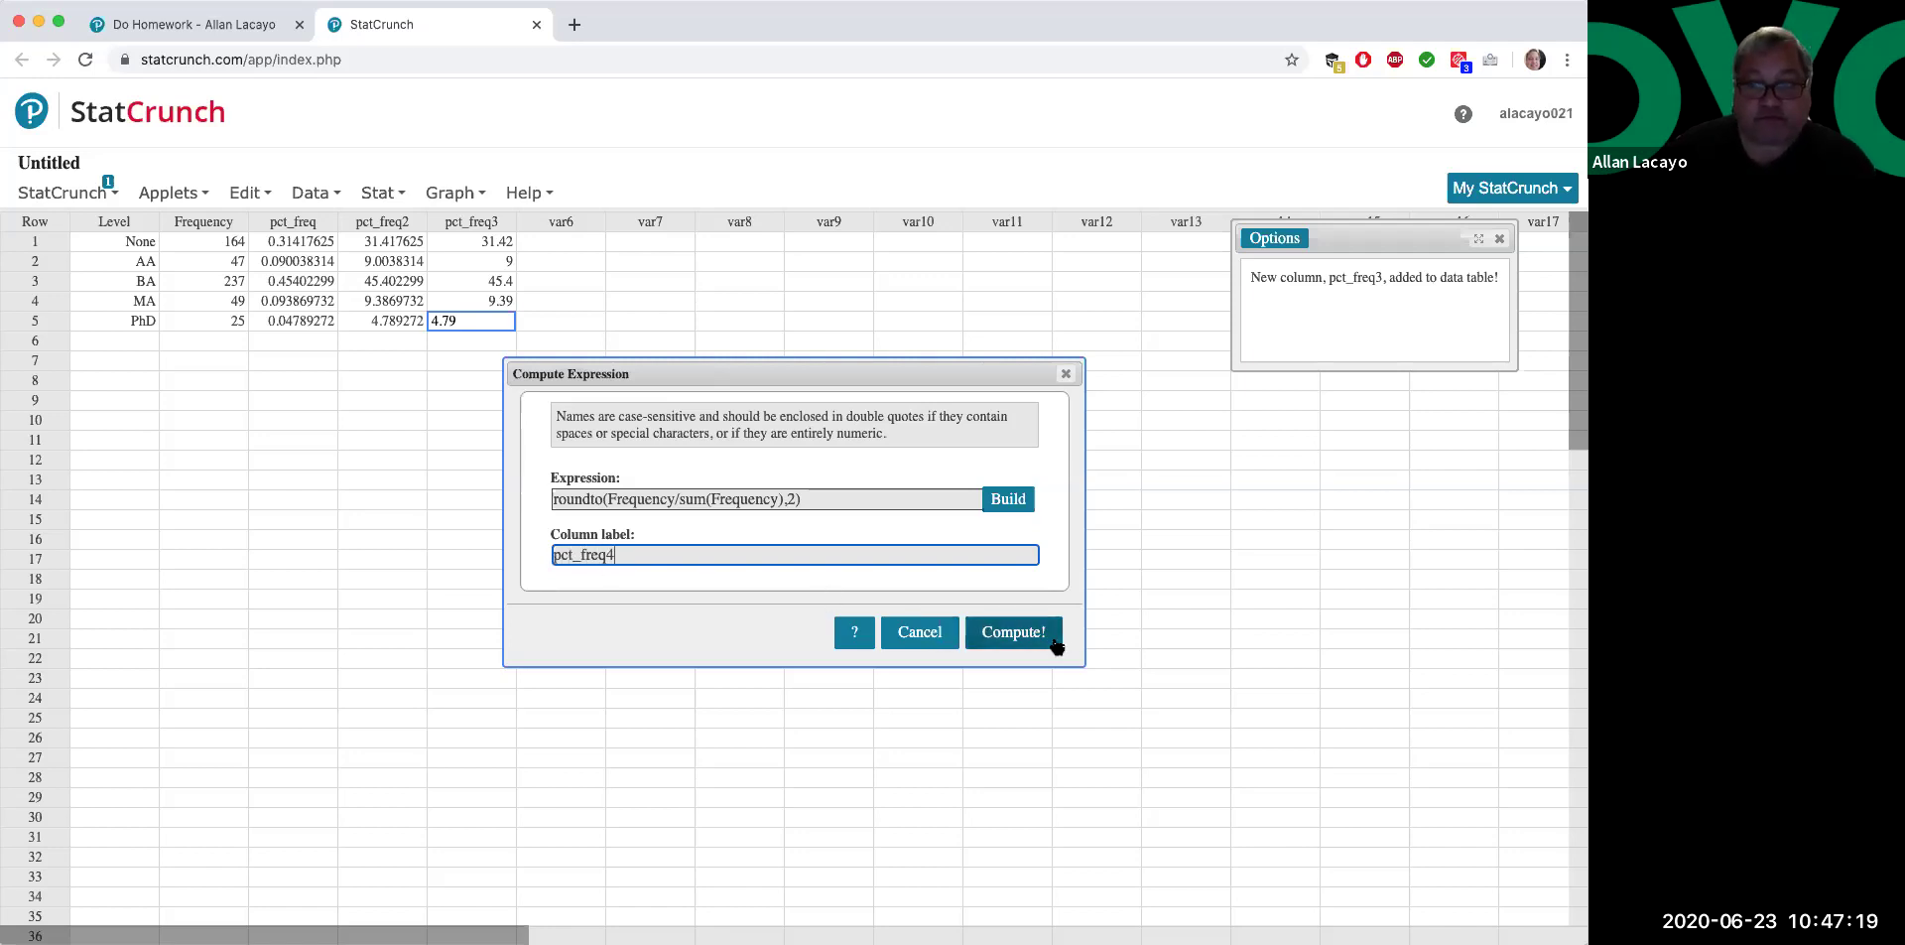
pyautogui.click(1032, 633)
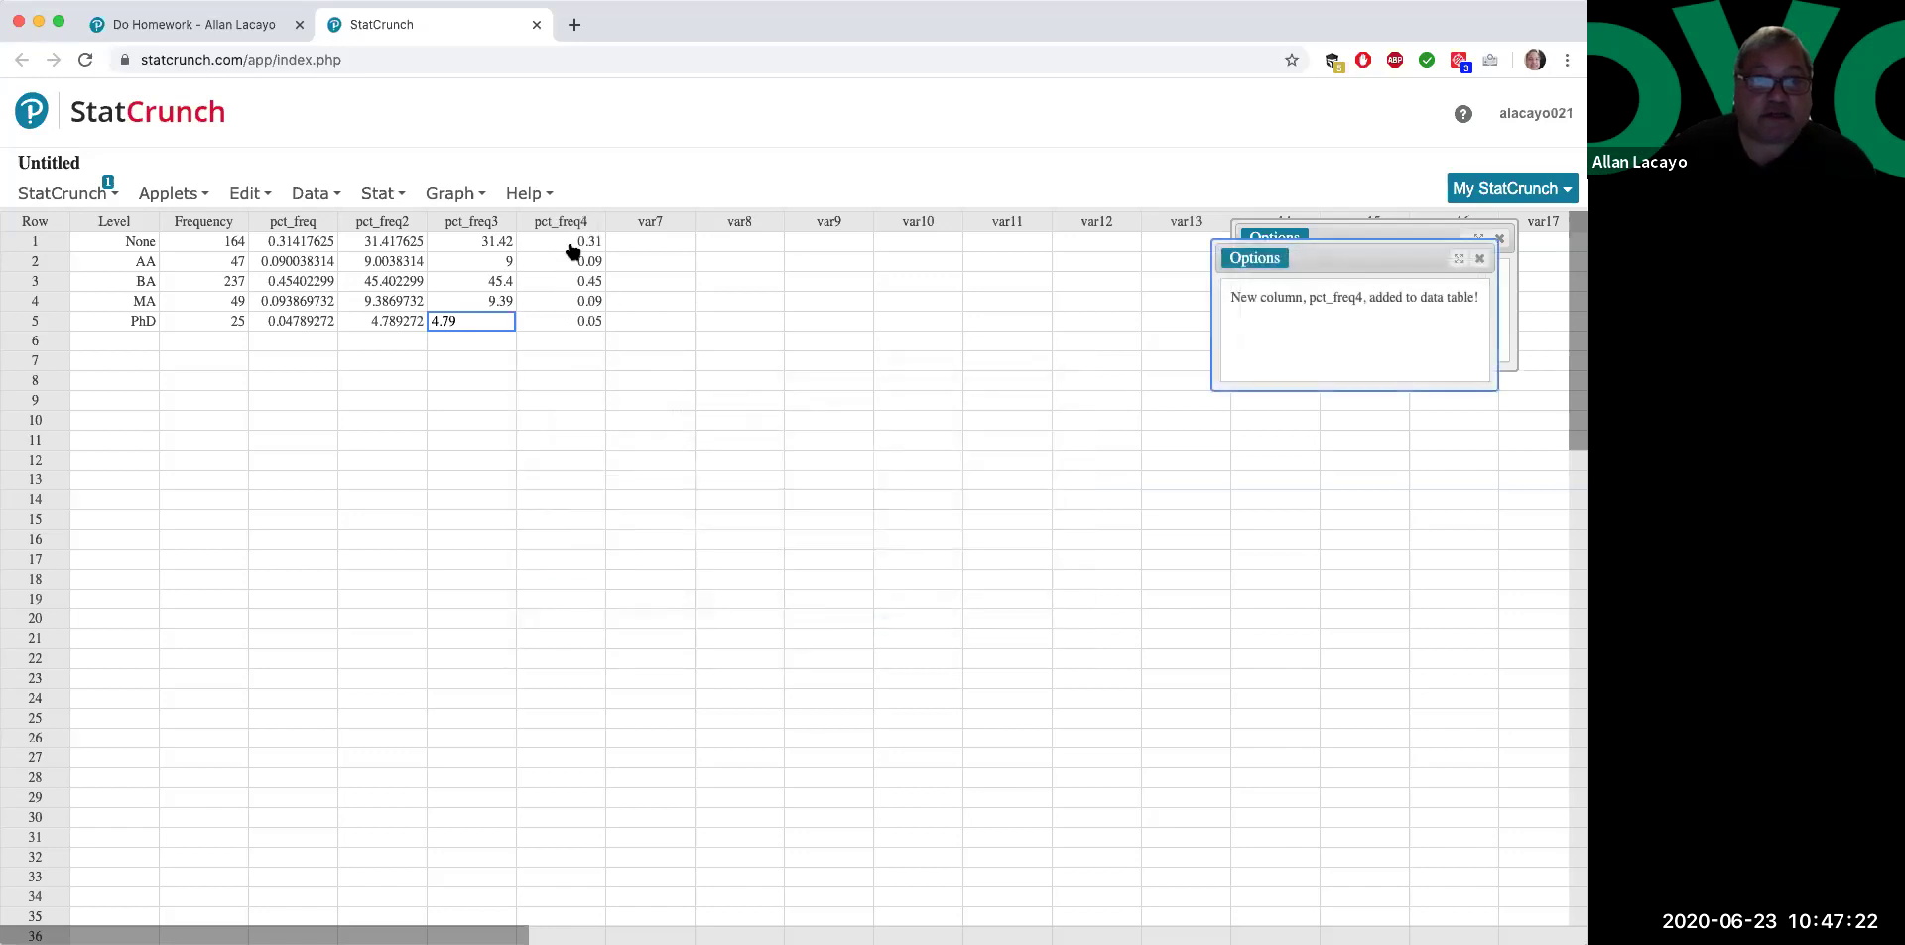
# - Insert 100* after roundto( and compute a rounded percentage column (31.42 through 4.79)
pyautogui.click(1245, 260)
pyautogui.click(1254, 283)
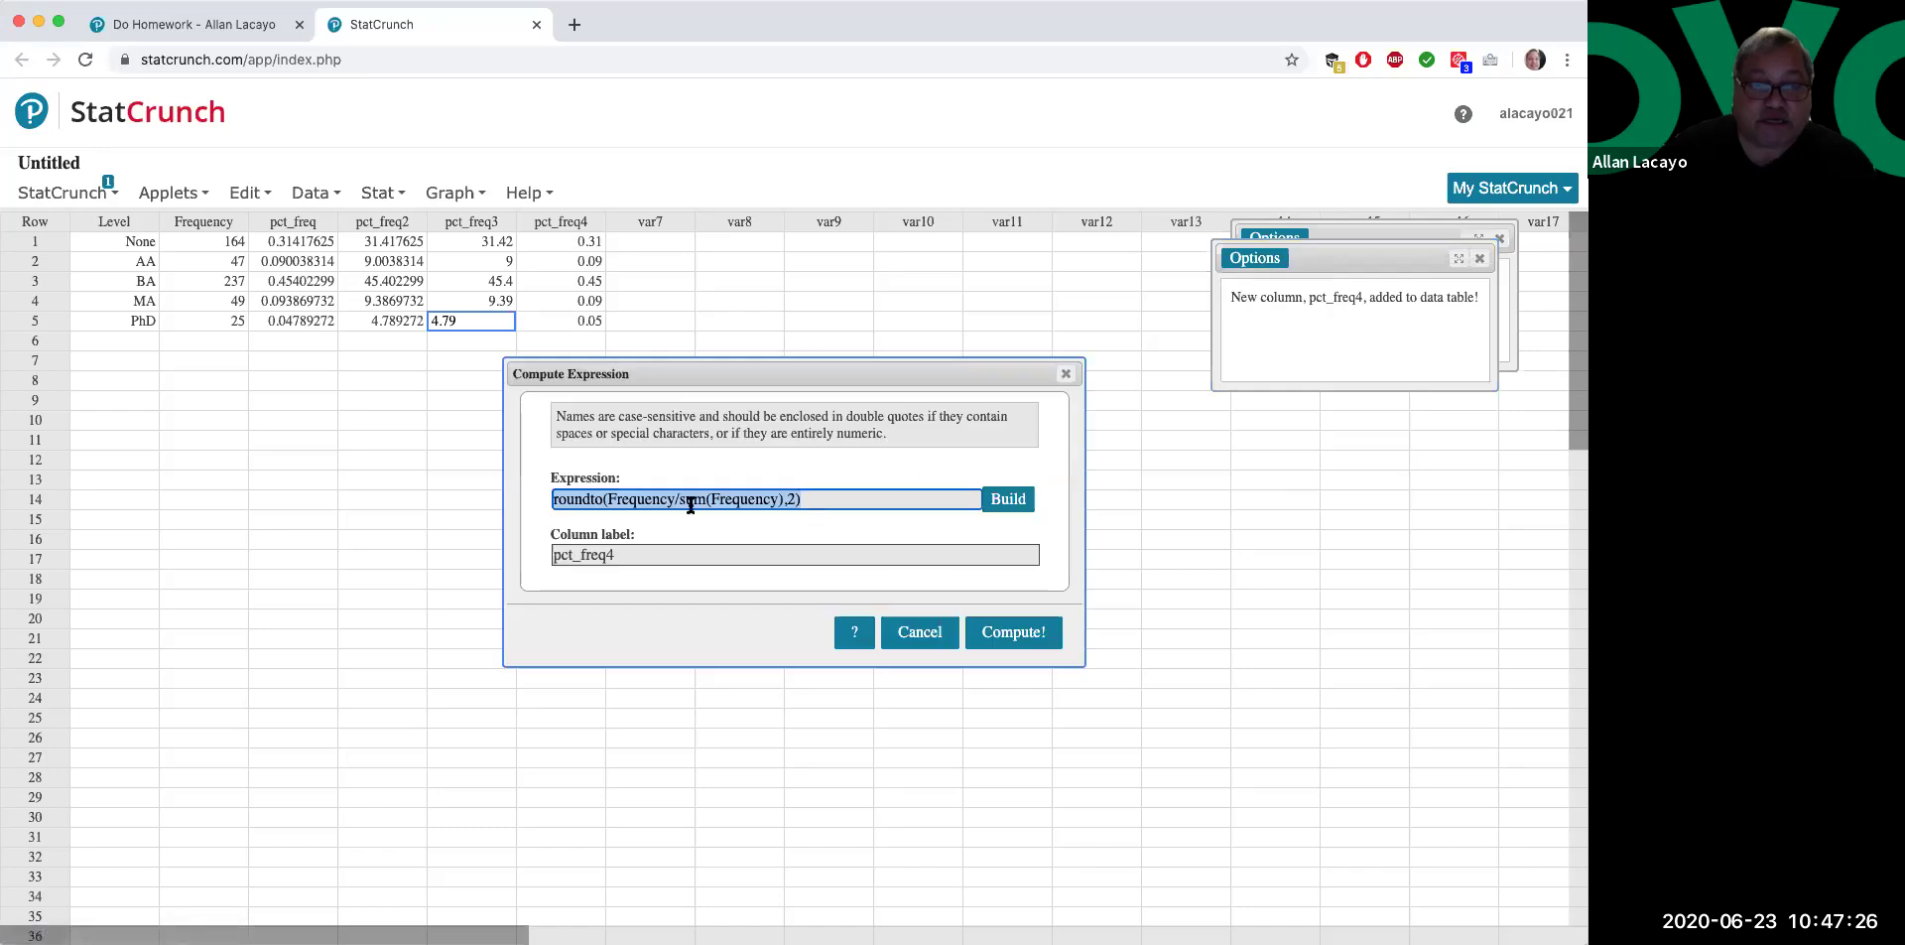
pyautogui.click(610, 498)
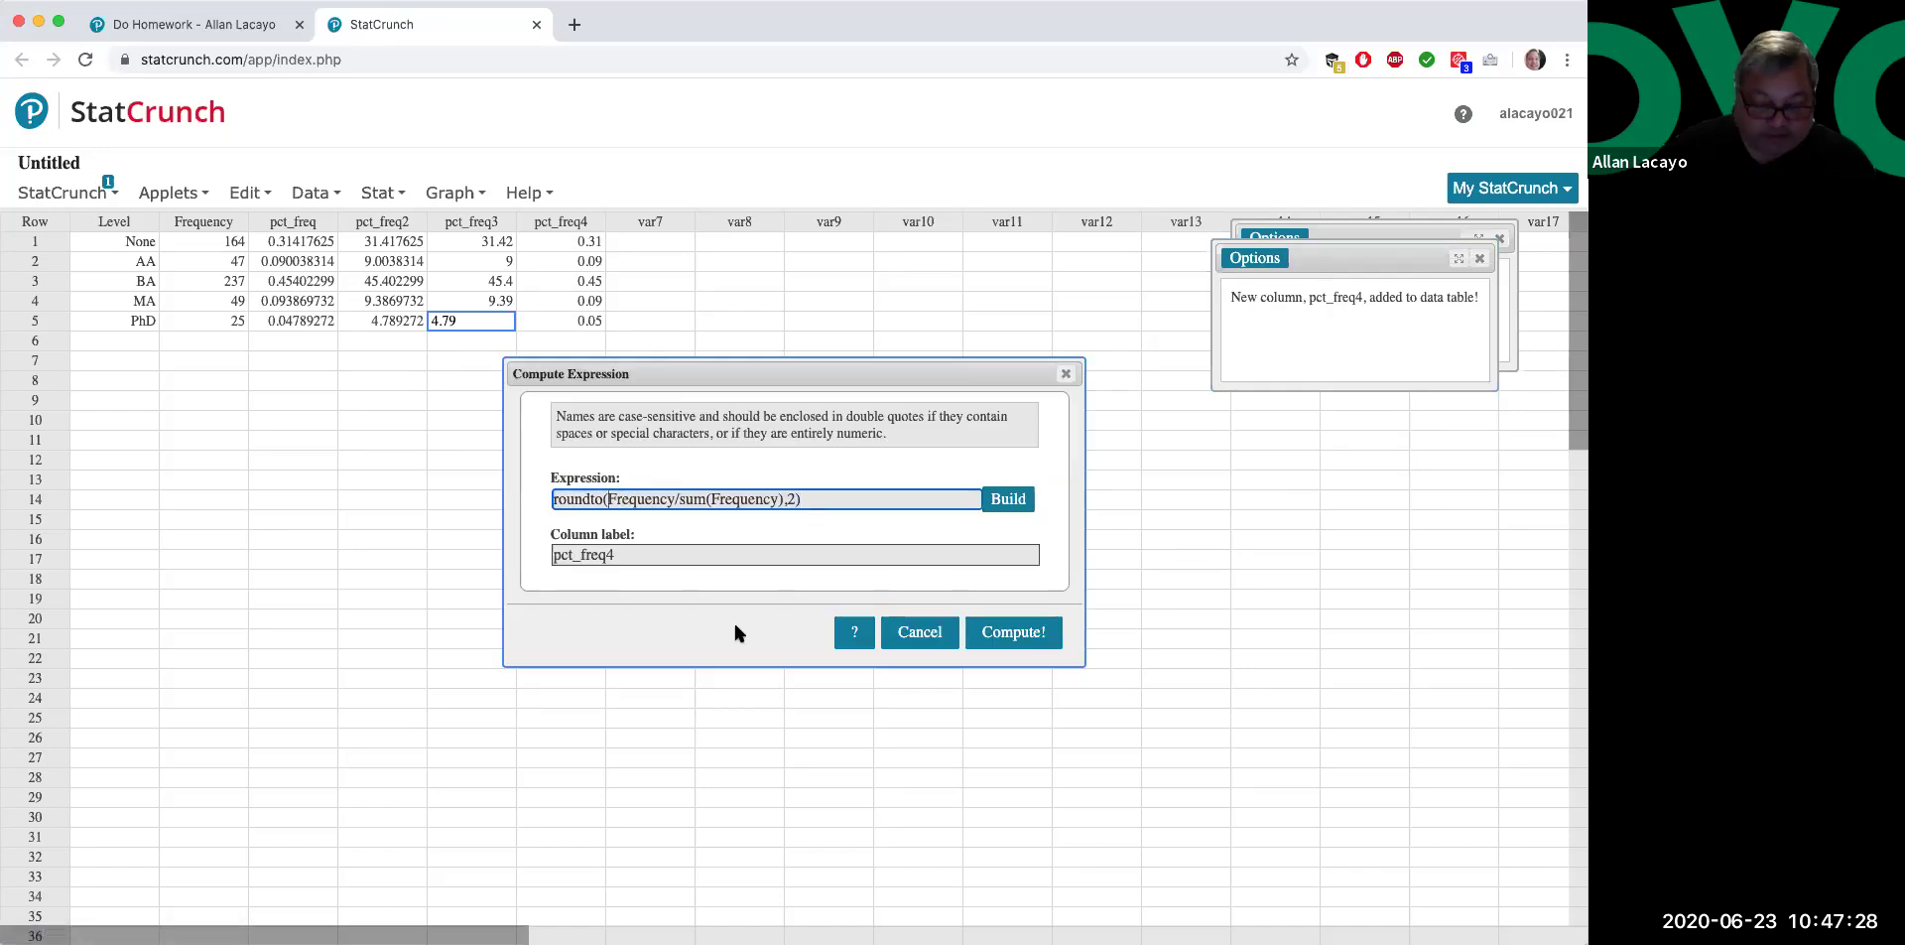
pyautogui.write('100*')
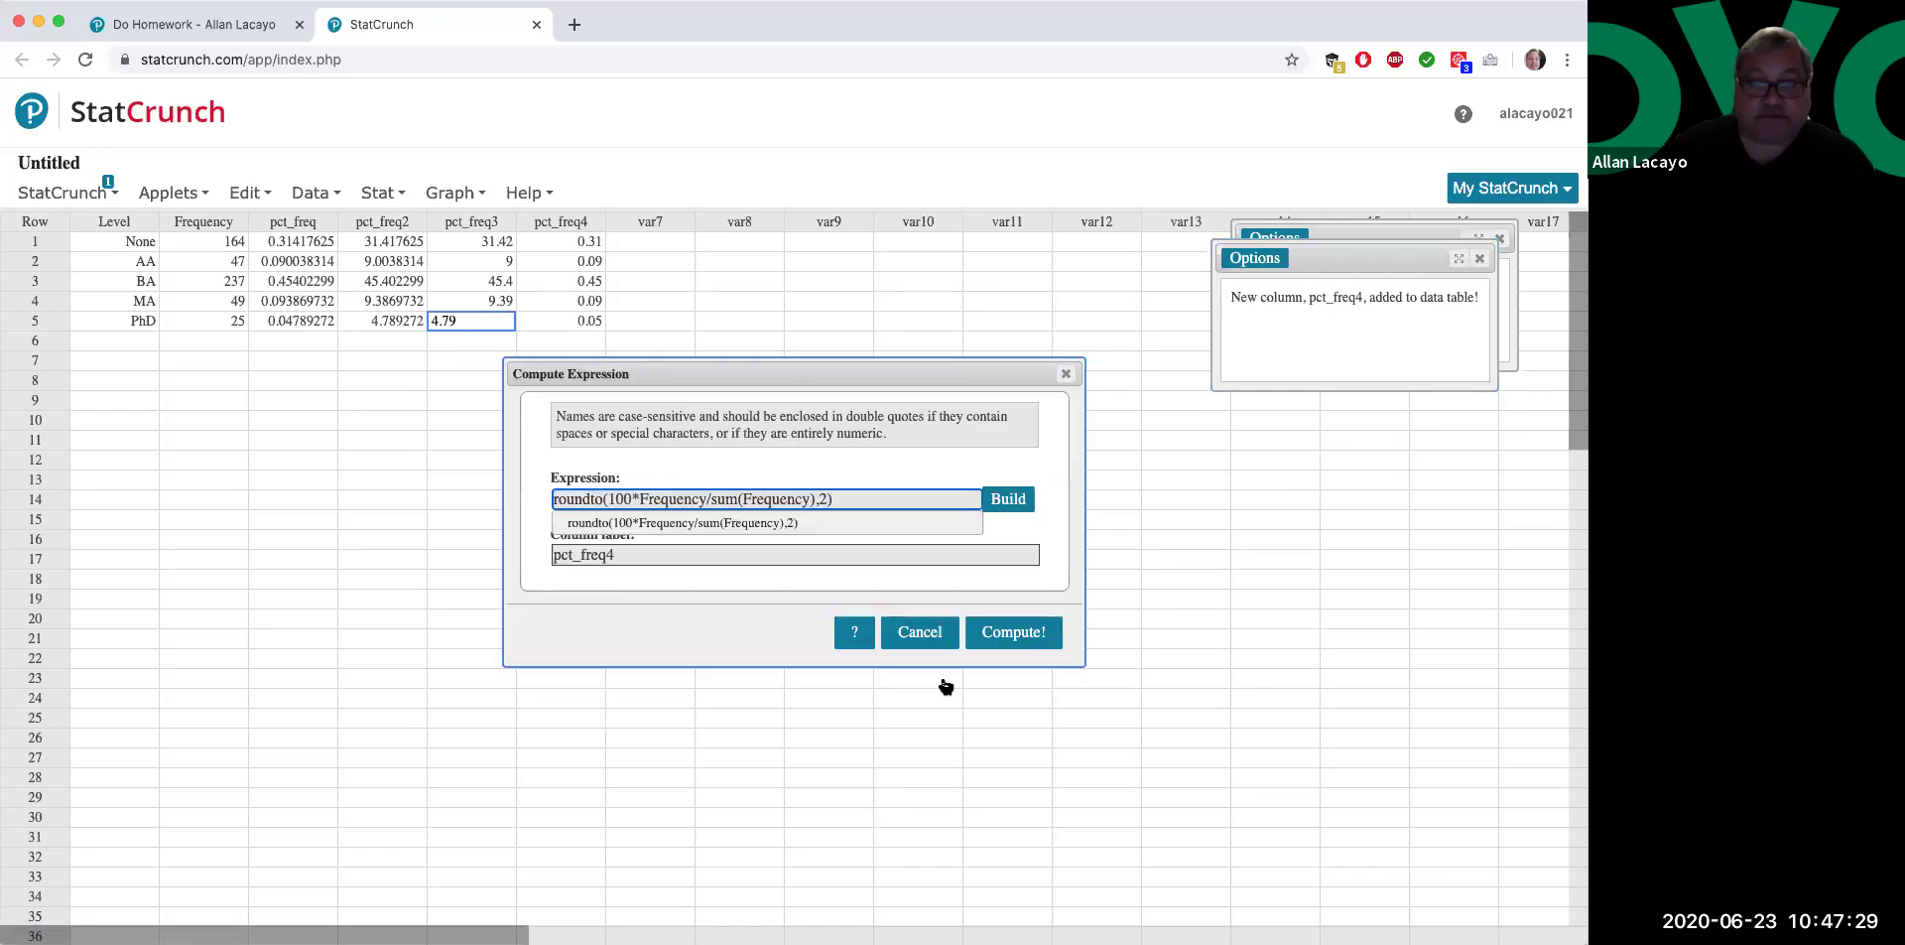
pyautogui.click(1012, 632)
pyautogui.moveTo(655, 223); pyautogui.dragTo(654, 337)
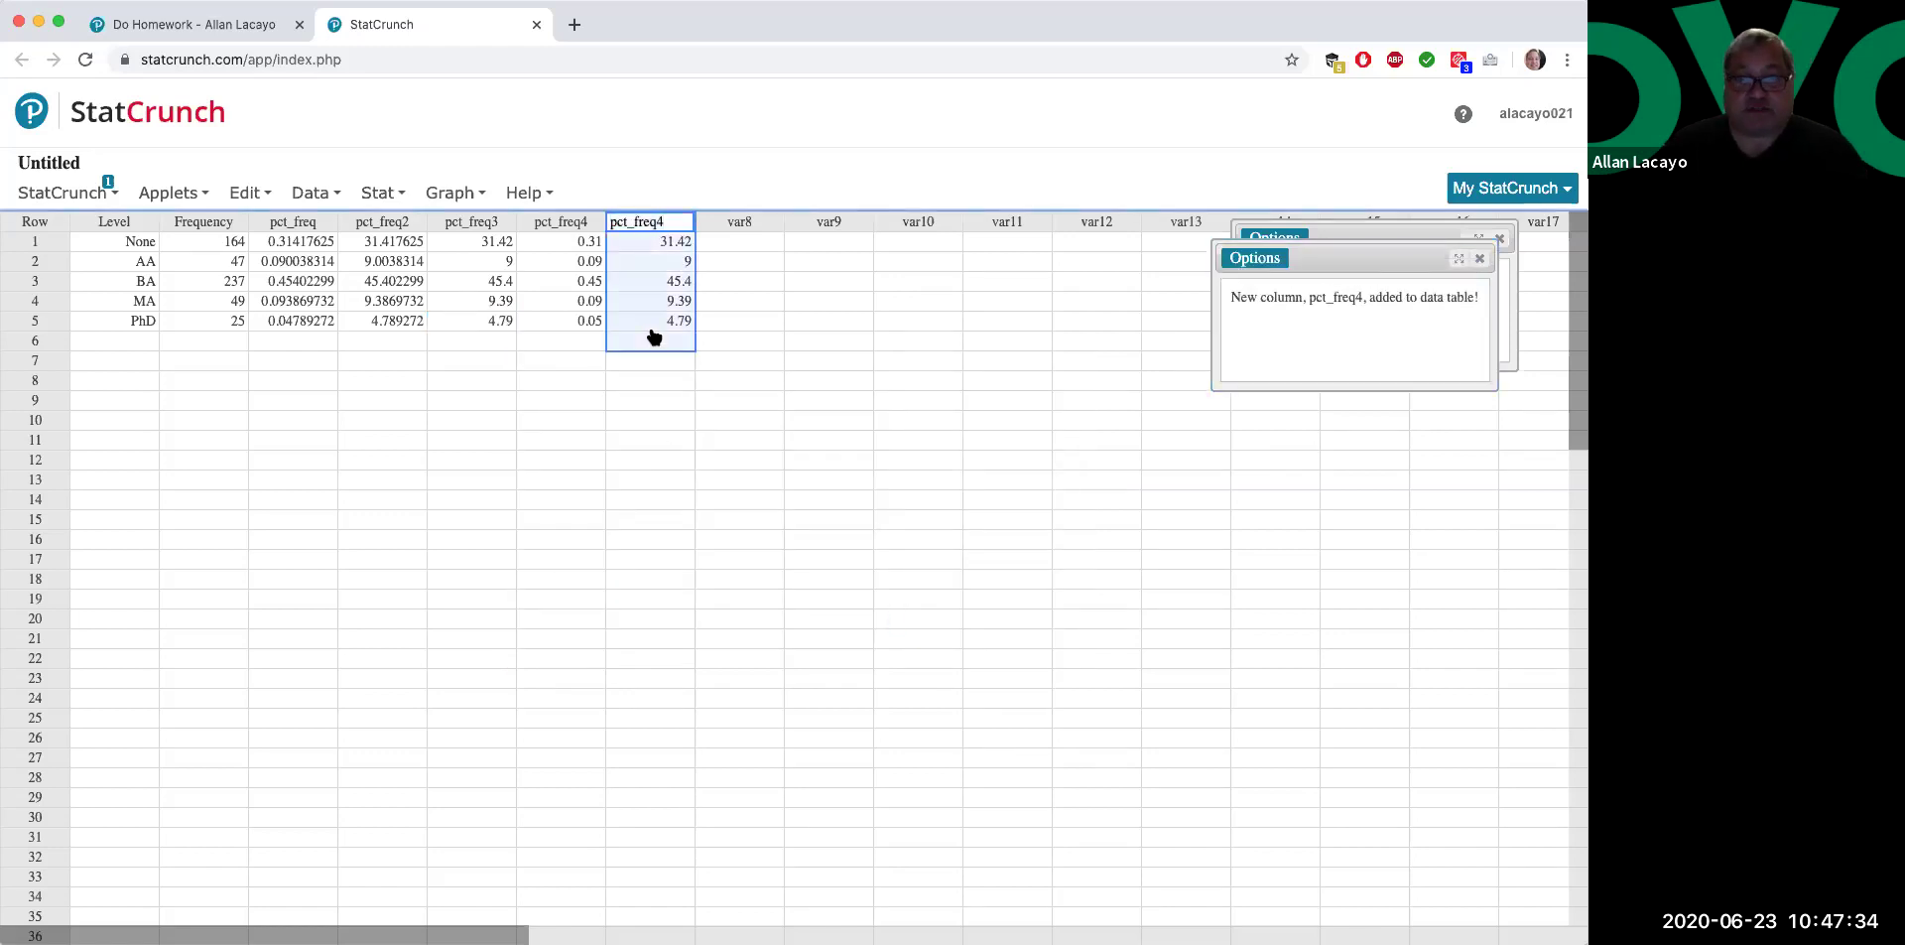